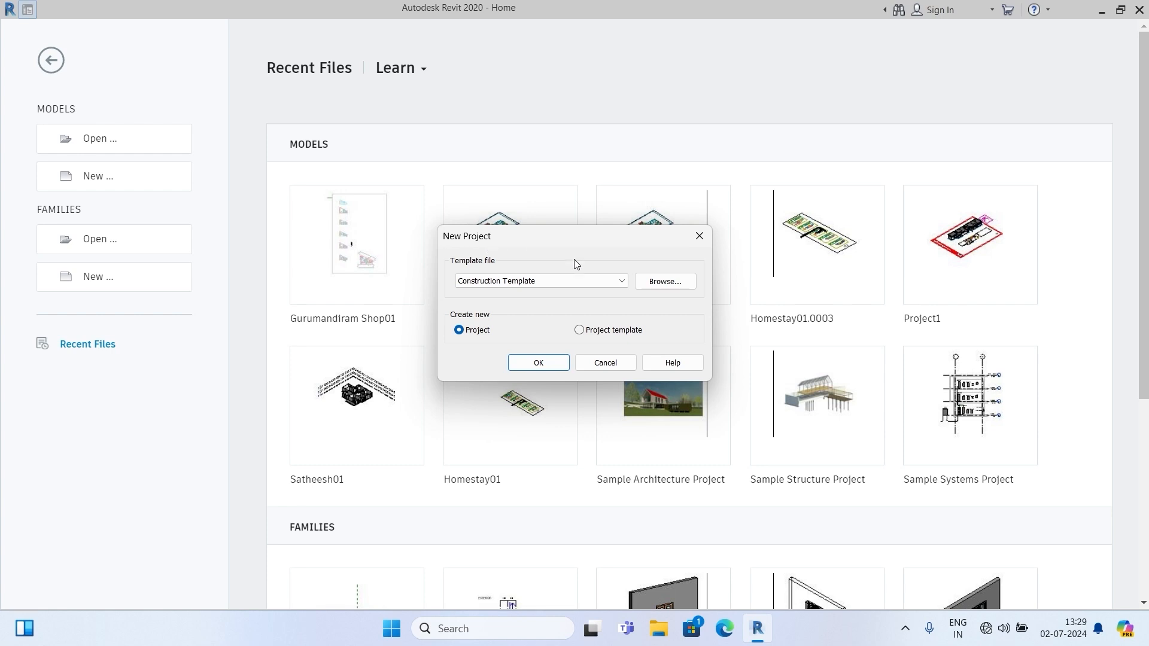
Create a new project from the Architectural Template.
click(622, 283)
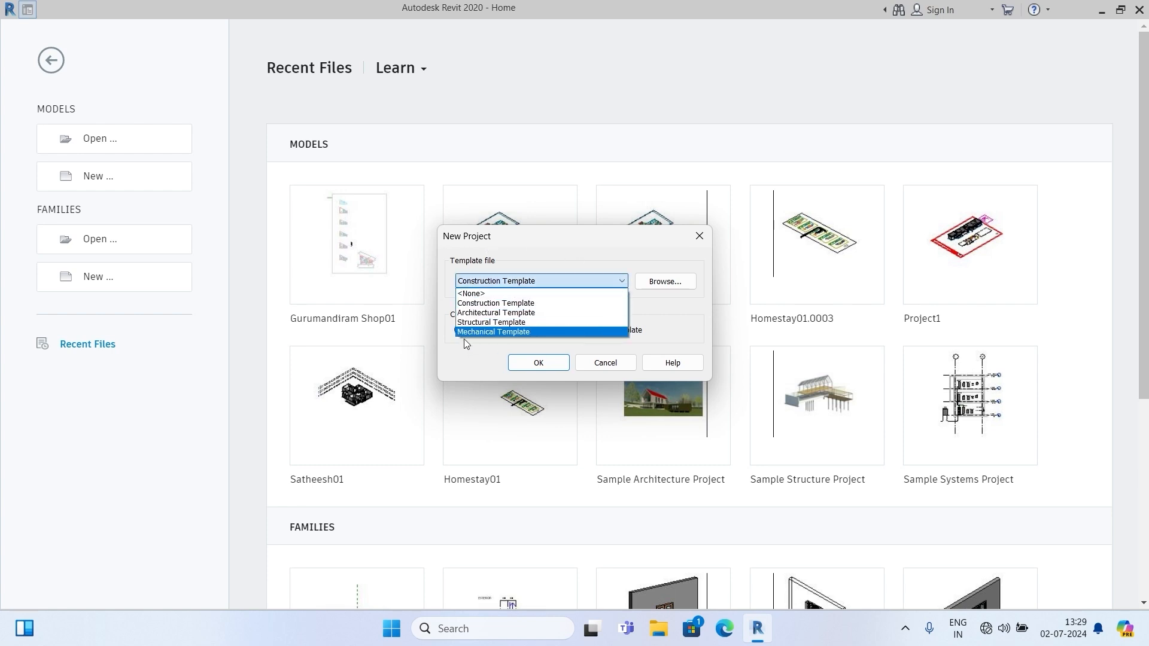
click(473, 312)
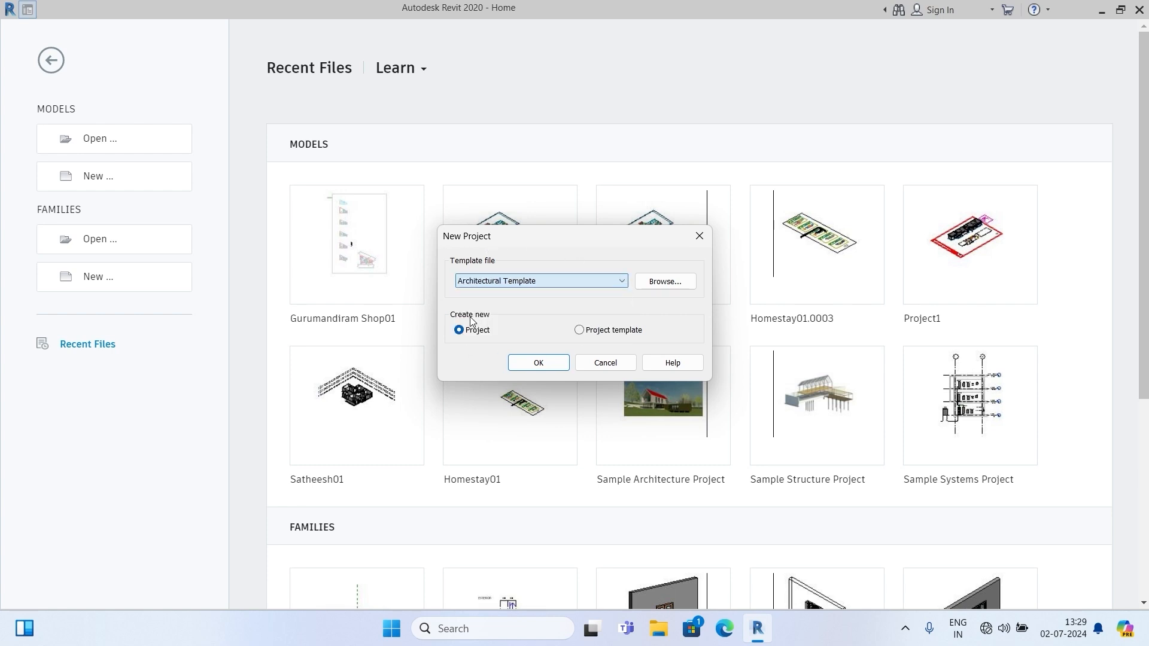
click(534, 368)
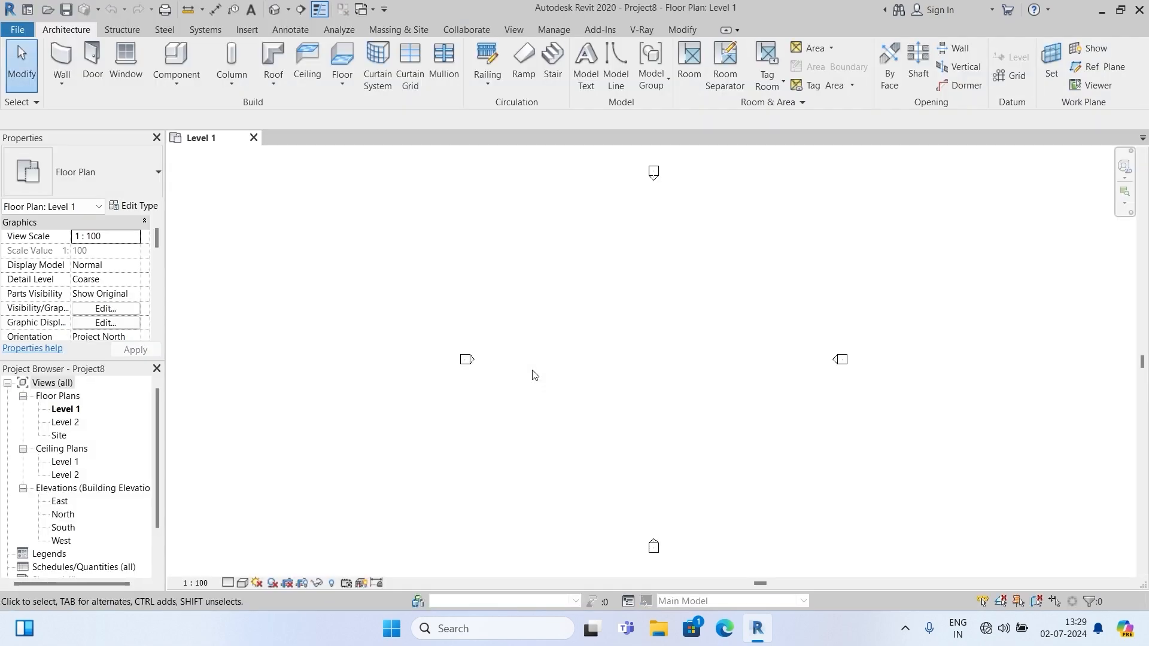
Set the project's length units to centimeters.
key(u)
key(n)
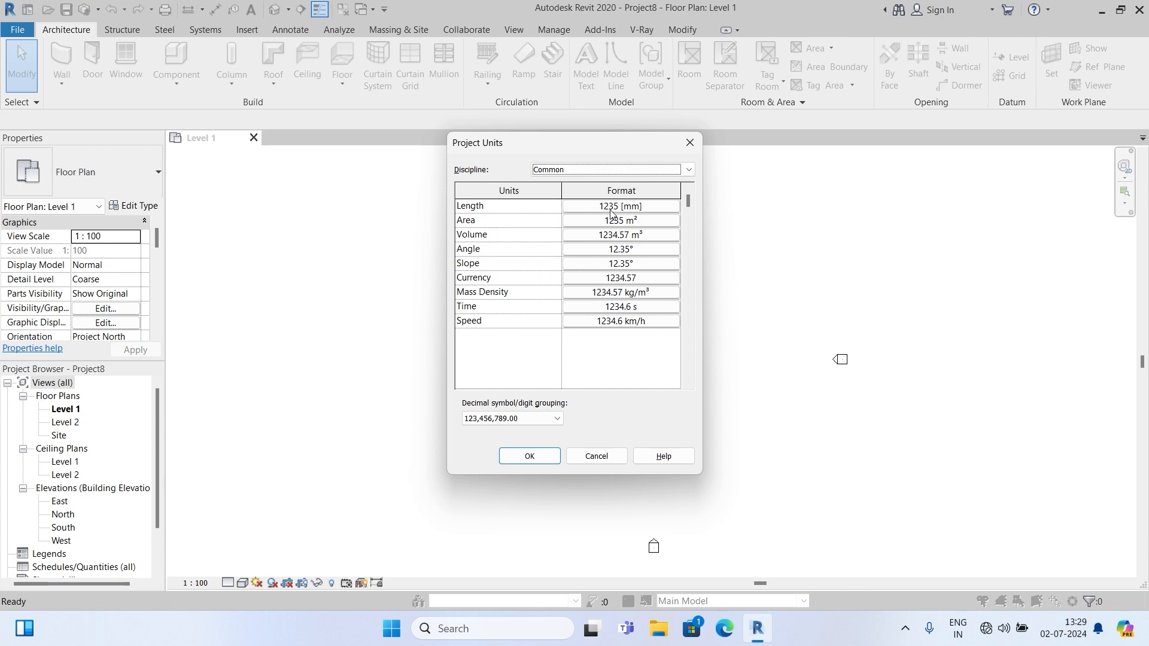
click(660, 210)
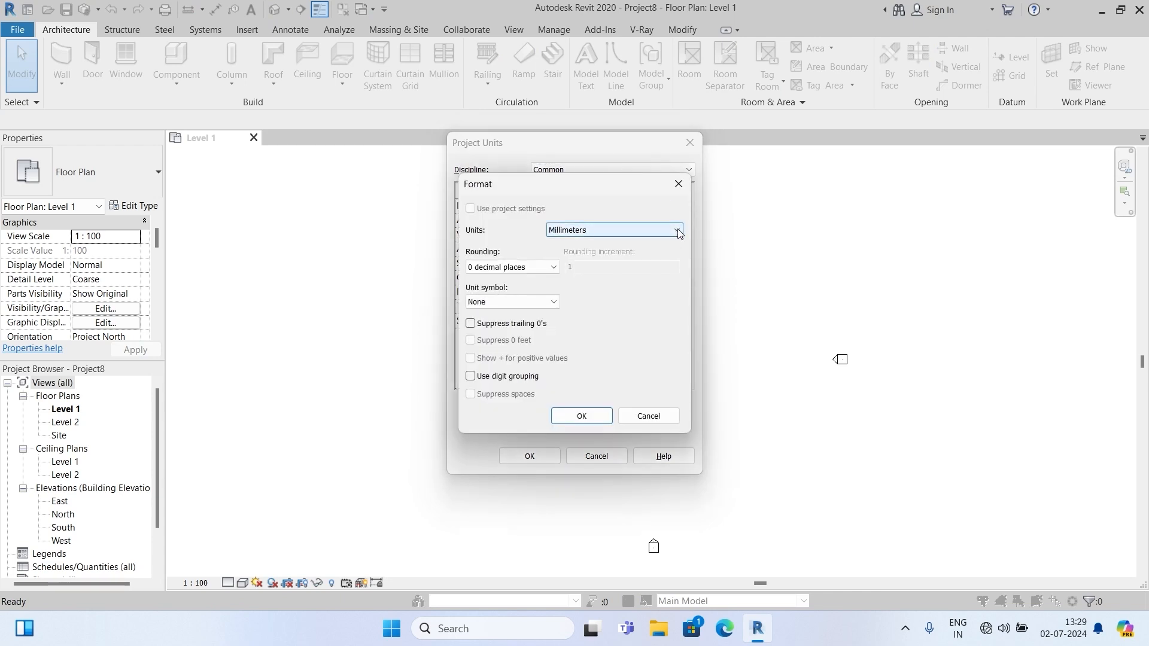
click(679, 232)
click(586, 300)
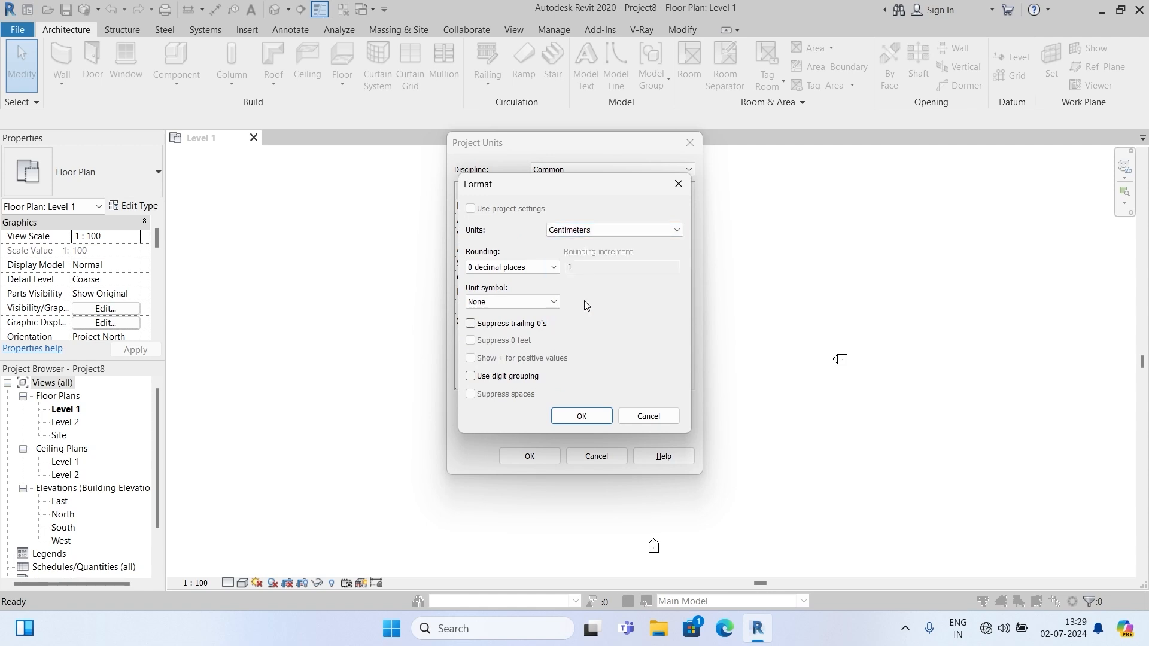
click(578, 419)
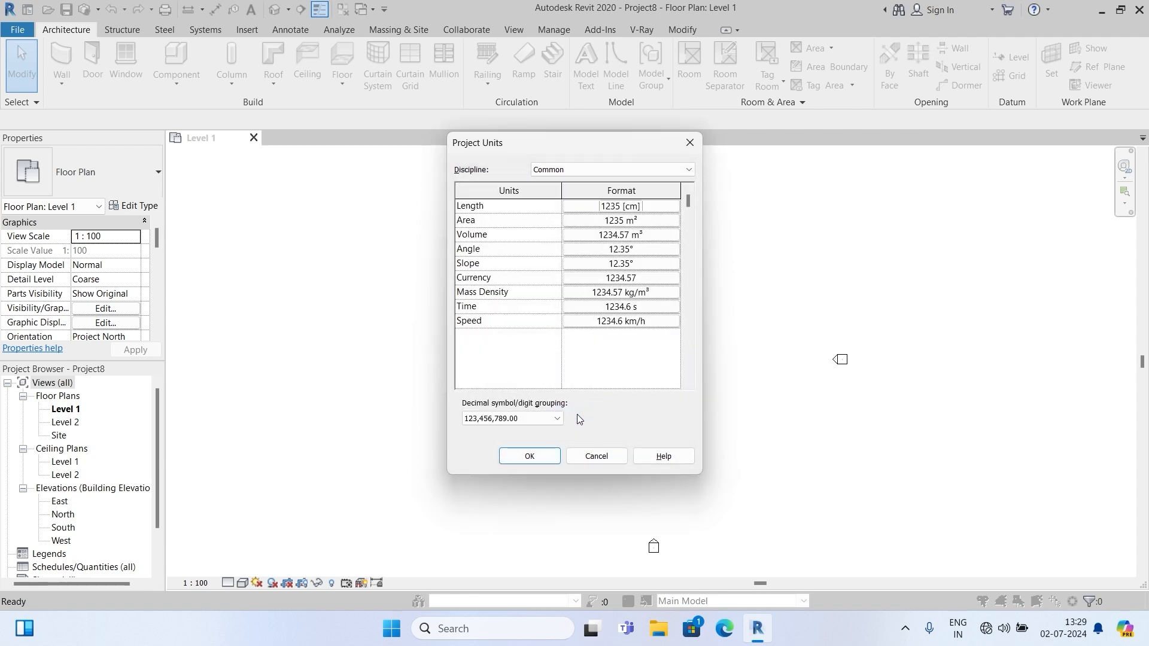
click(525, 458)
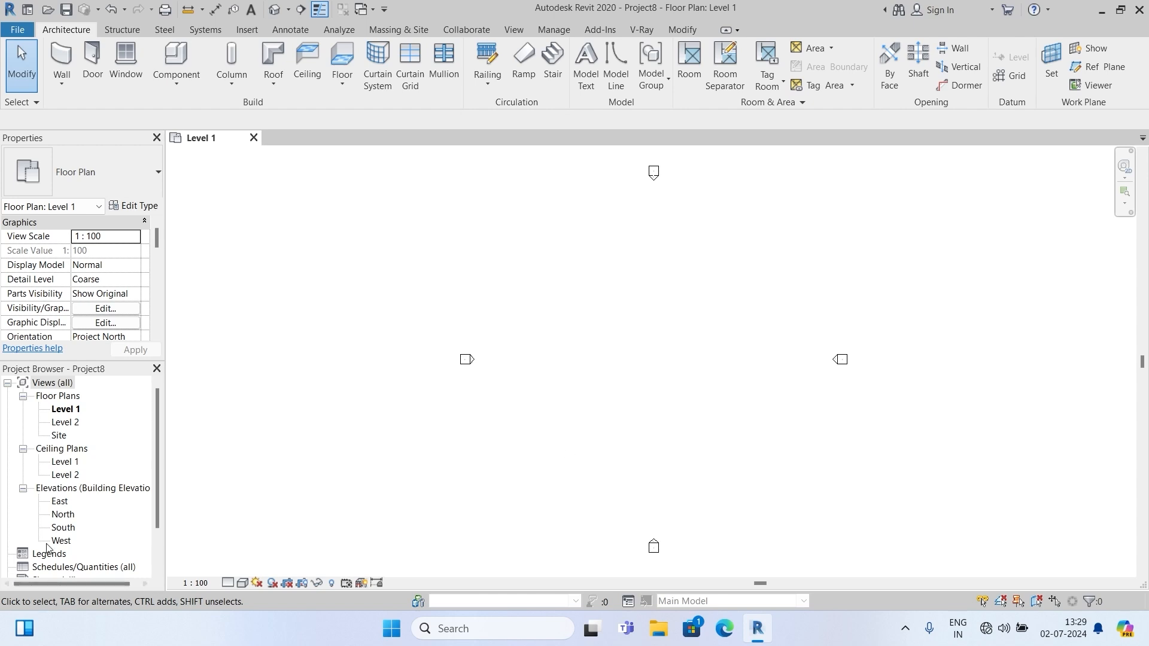
Open the East elevation and rename Level 1 to GFL, renaming the corresponding views too.
double_click(60, 502)
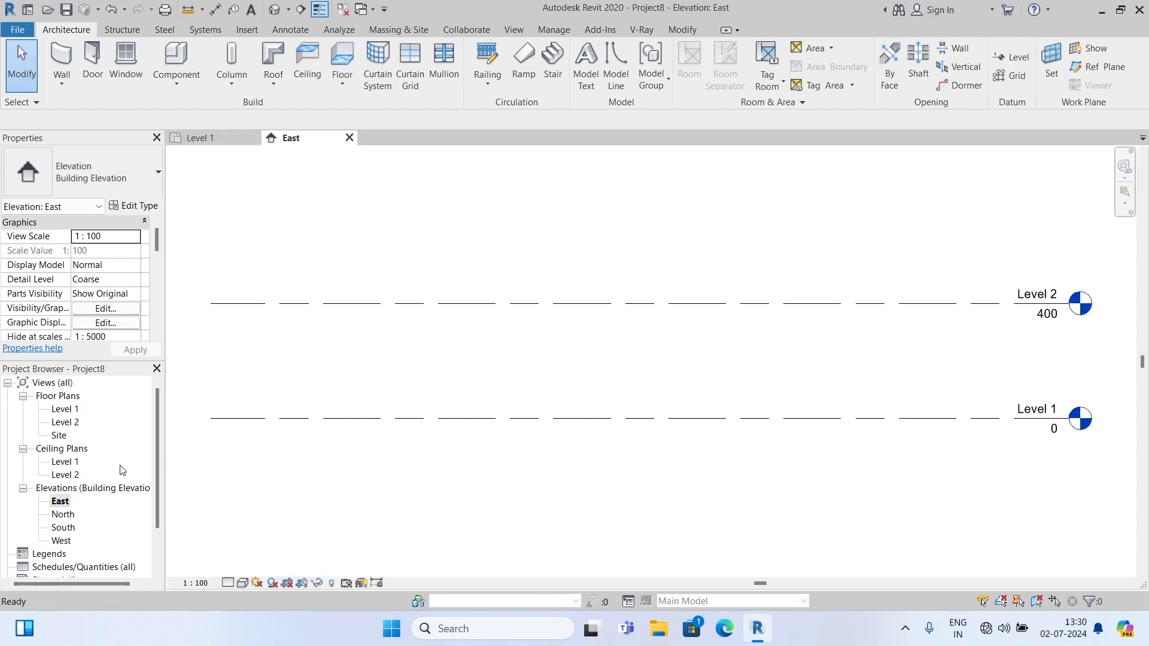
scroll(900, 381, up, 5)
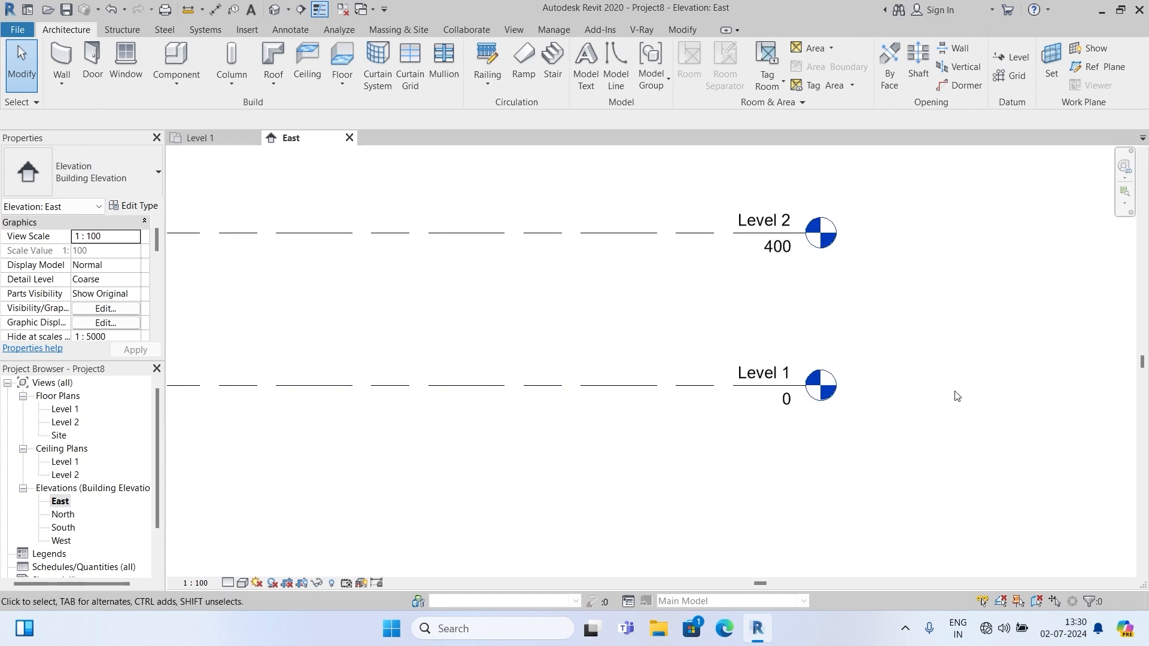
click(682, 372)
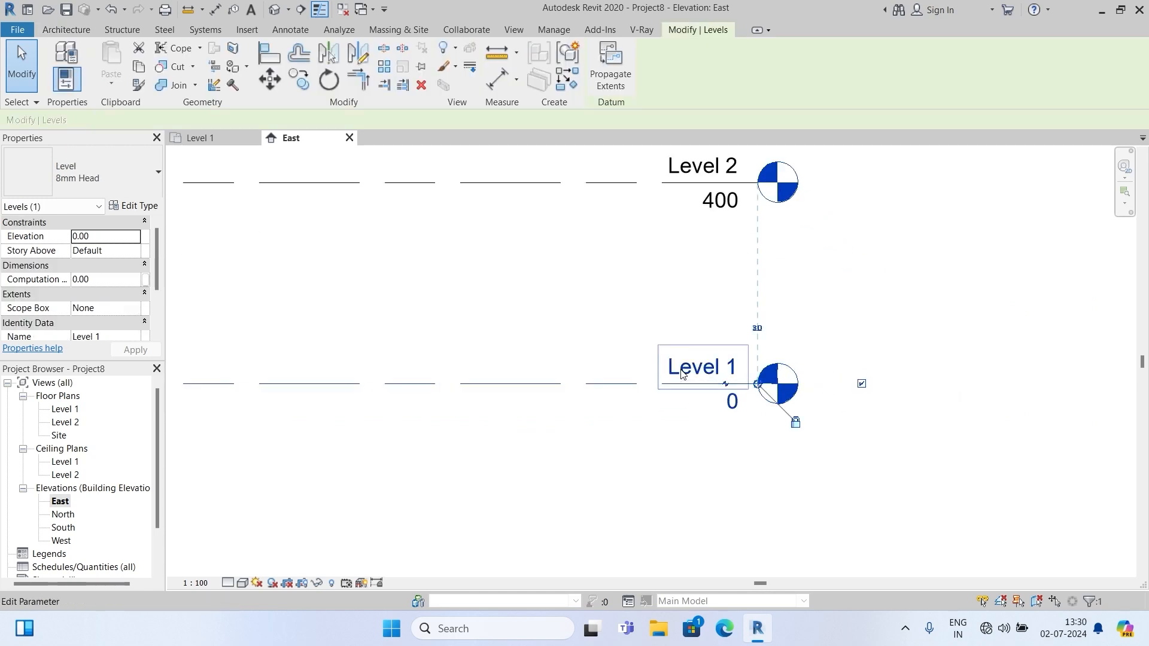
click(683, 370)
text(GFL)
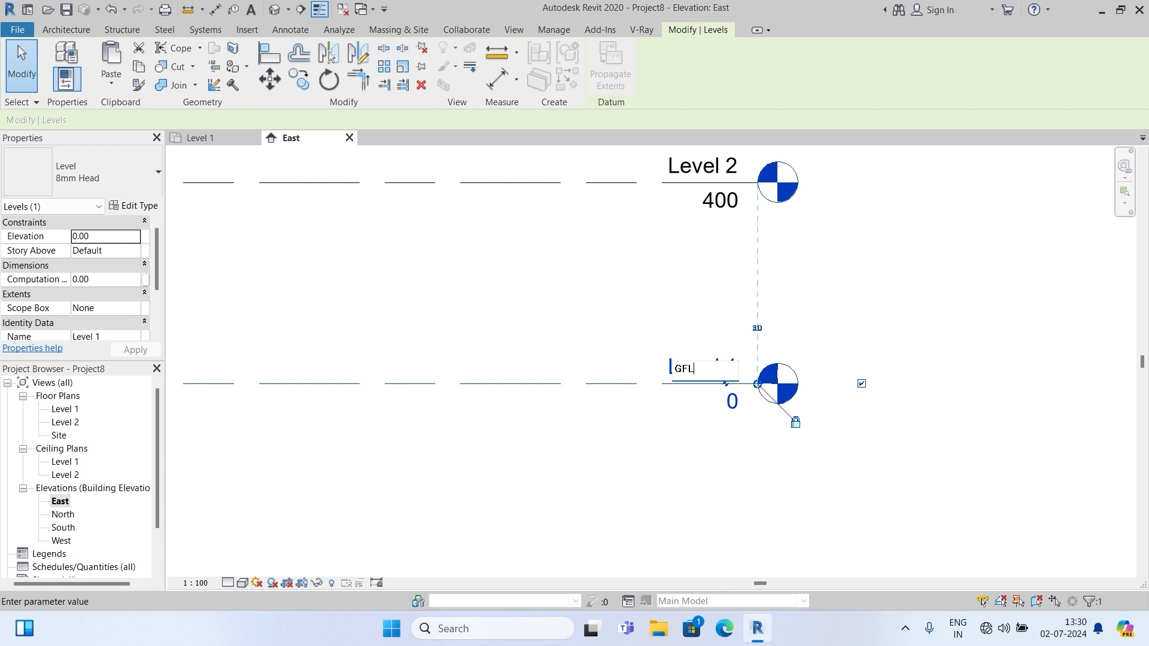
key(Return)
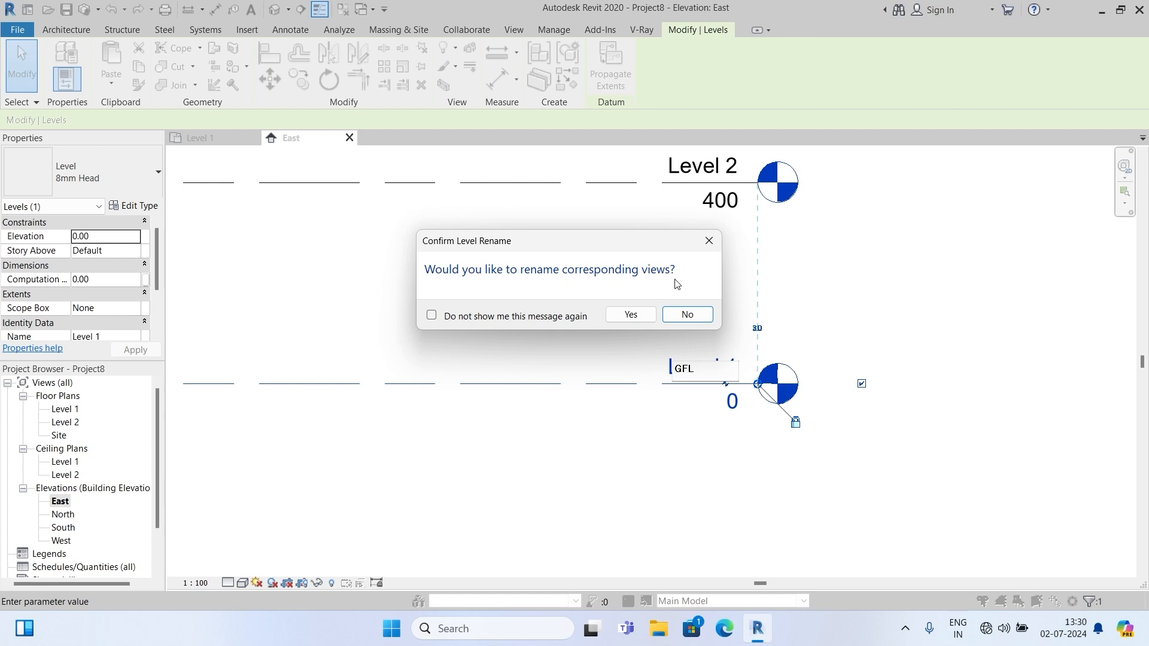
click(631, 315)
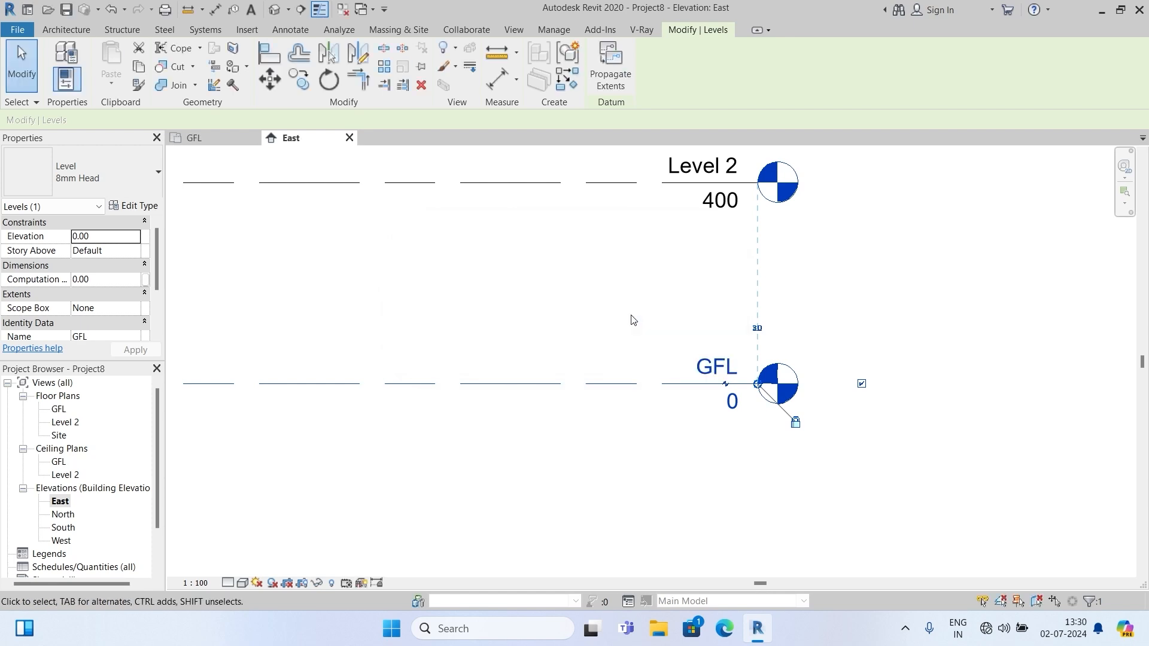
Rename Level 2 to FFL along with its corresponding views.
click(611, 275)
click(676, 206)
click(688, 205)
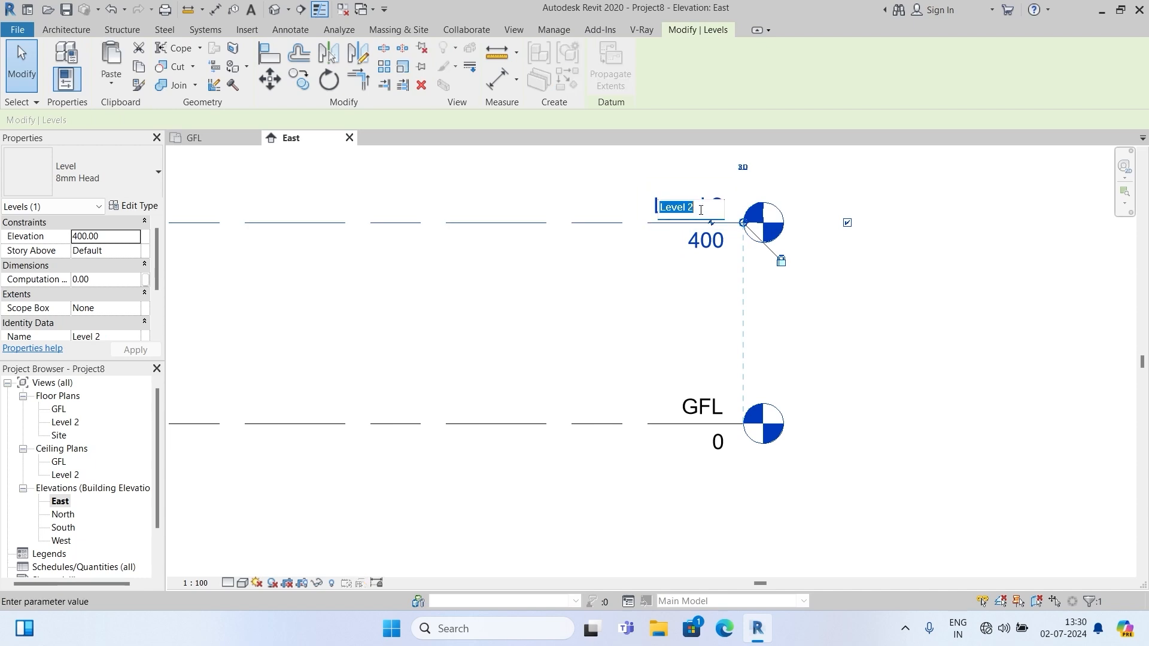
text(FFL)
key(Return)
click(632, 316)
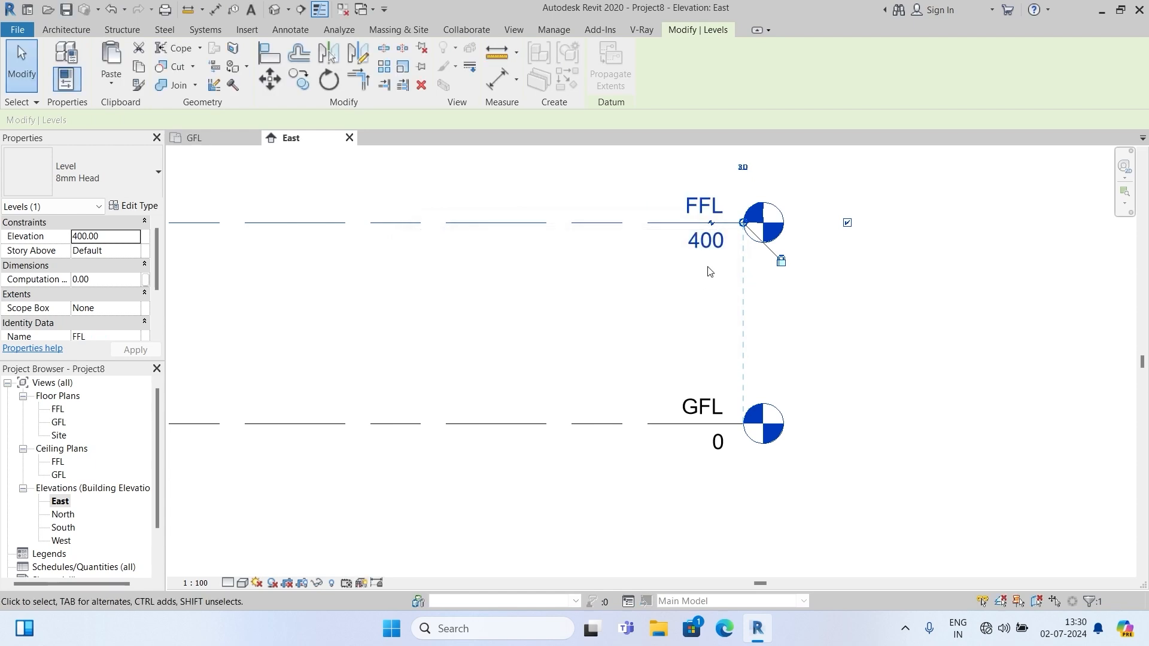
Set the elevation of the FFL level to 315 cm.
click(709, 243)
double_click(713, 248)
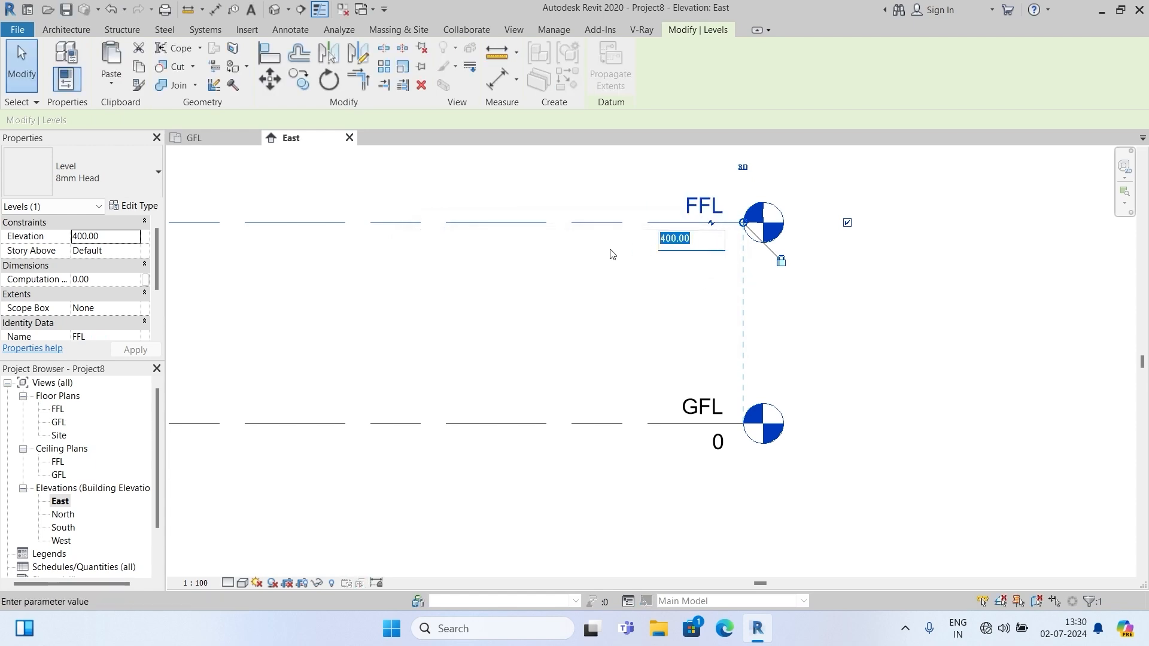
text(315)
key(Return)
scroll(925, 319, down, 4)
key(Escape)
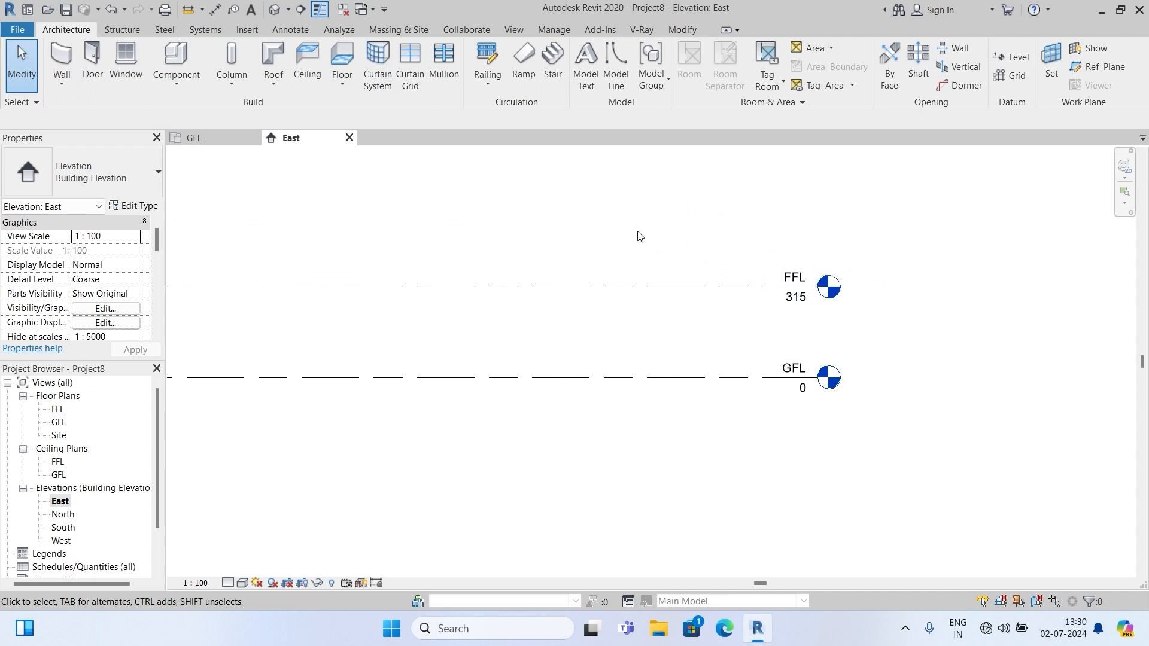
scroll(638, 237, down, 2)
Open the GFL floor plan and start a stair using the Cast-In-Place Monolithic Stair type.
double_click(58, 423)
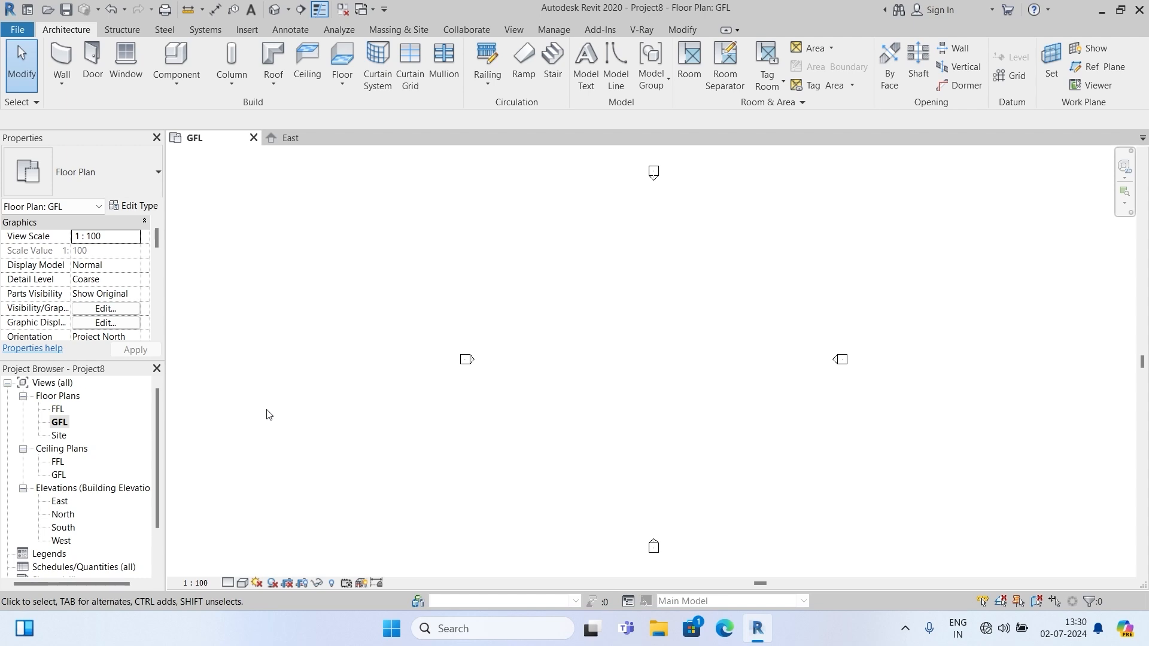
click(92, 60)
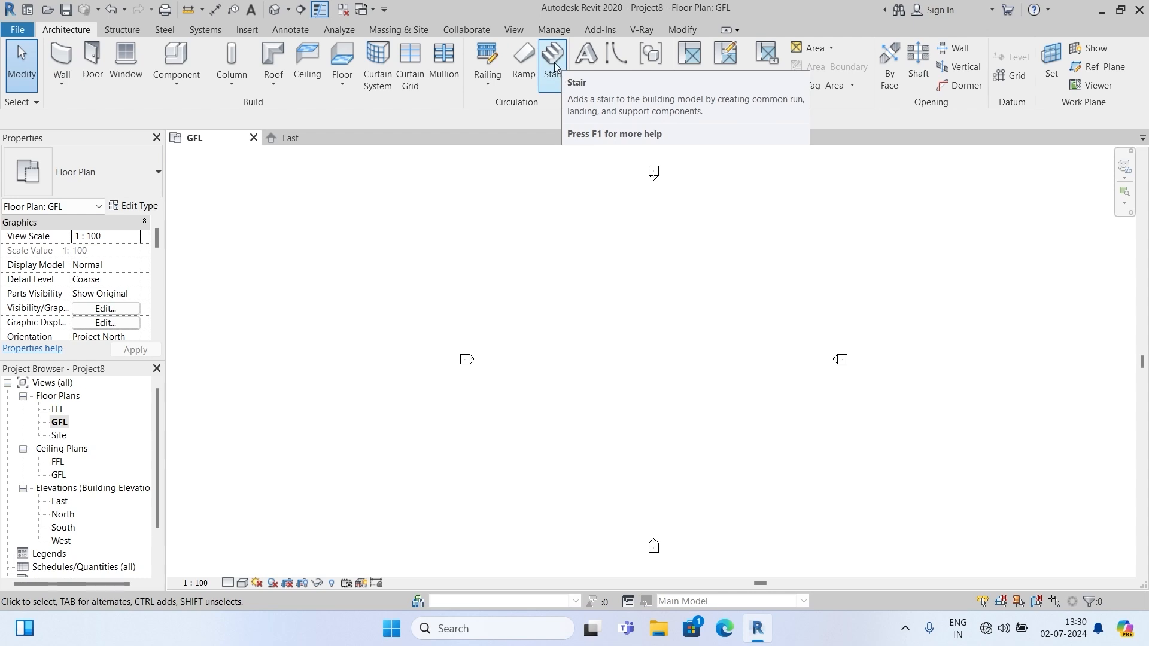
click(553, 60)
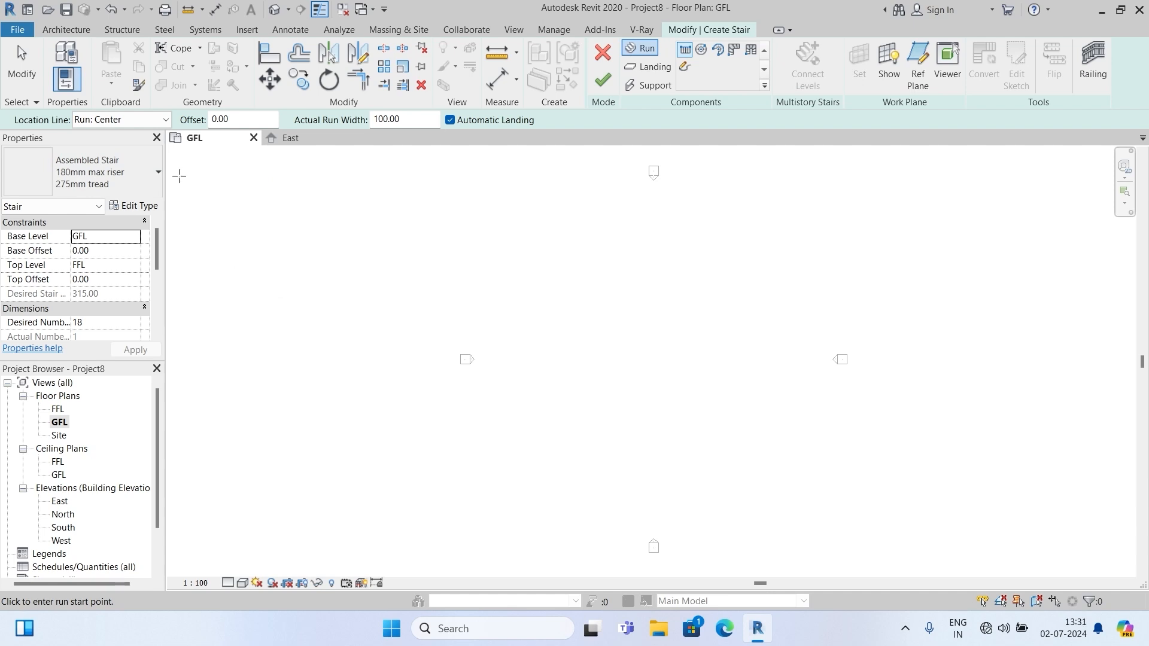
click(159, 173)
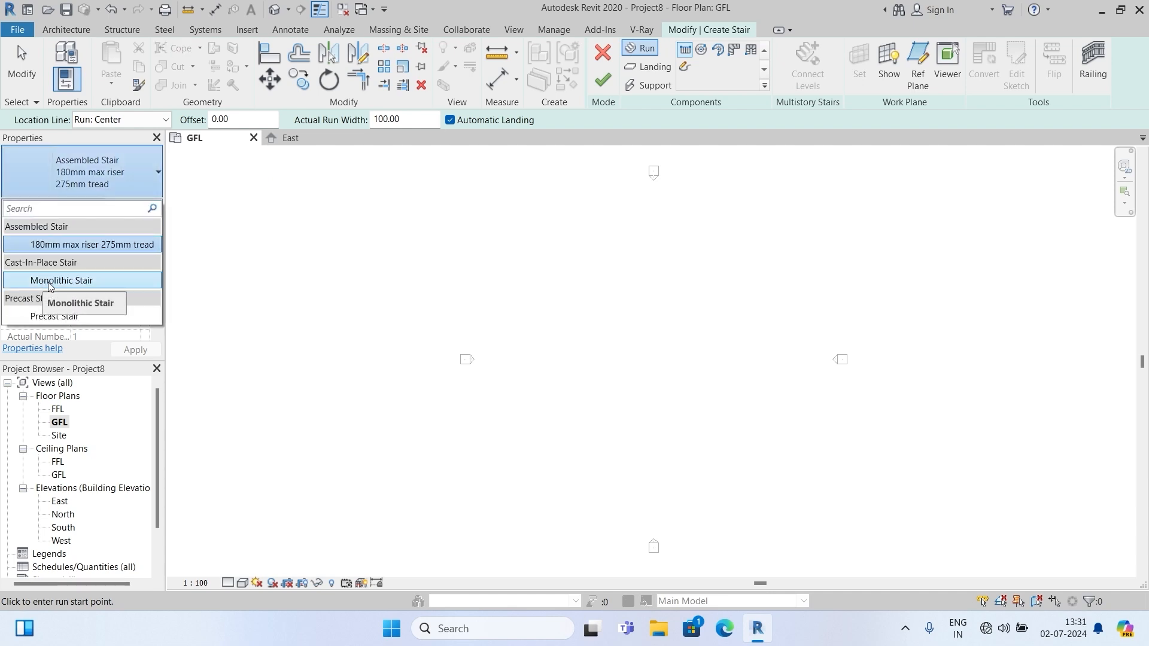
click(43, 283)
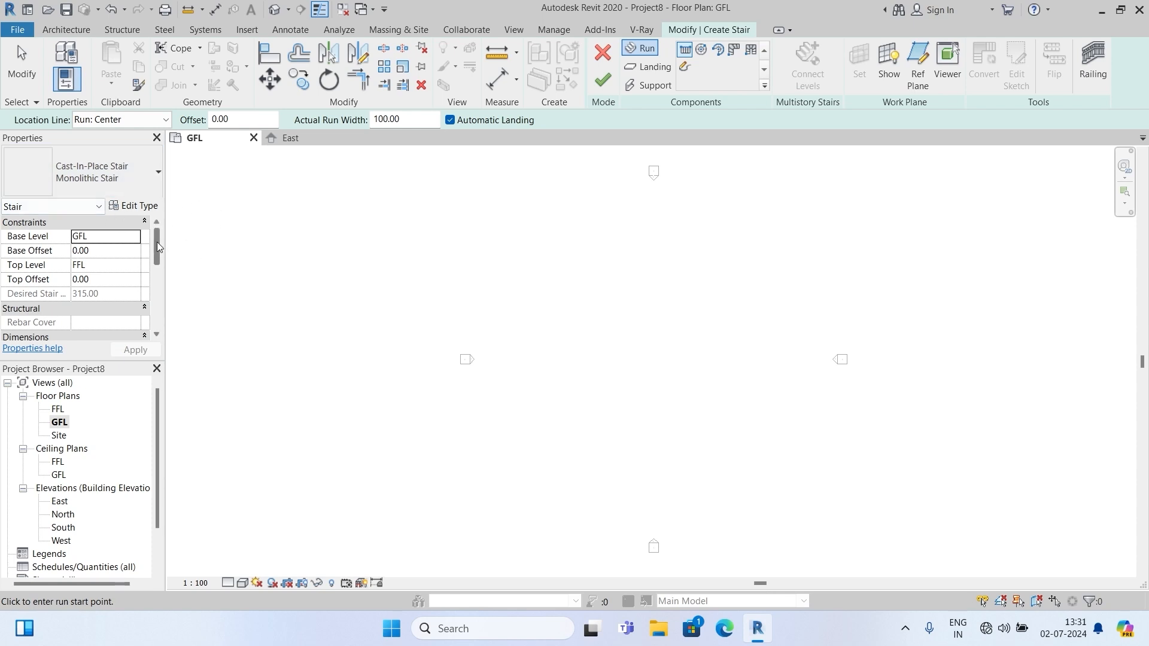
drag(157, 242, 155, 279)
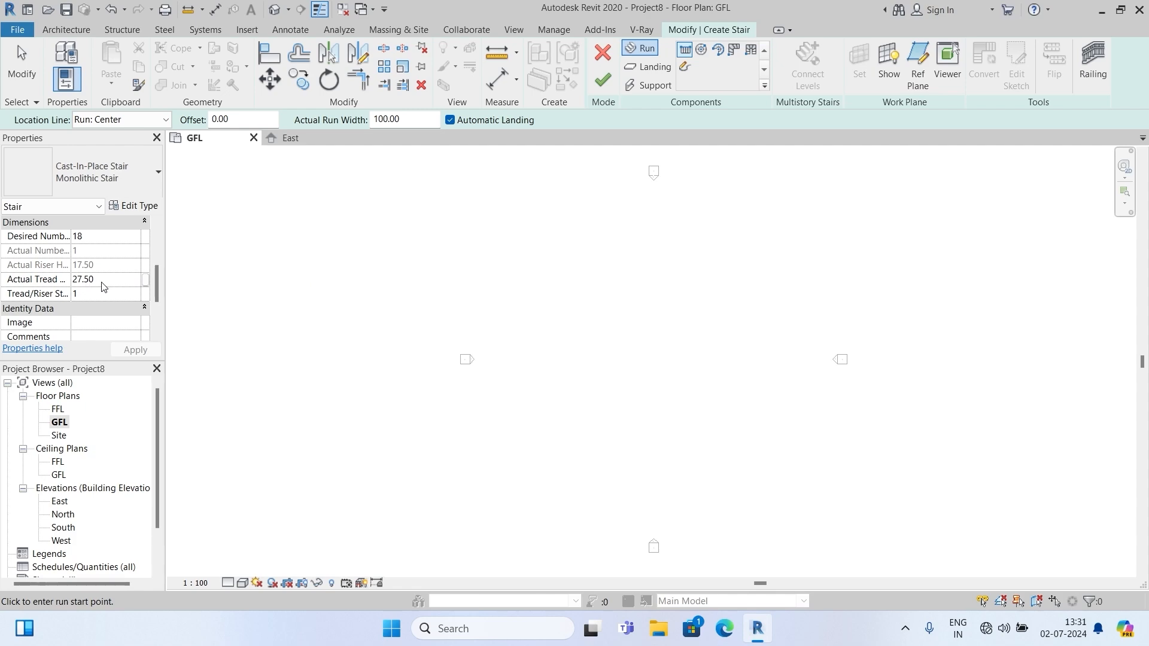
drag(160, 284, 155, 245)
Duplicate the Monolithic Stair type as Monolithic Stair 2.
click(137, 206)
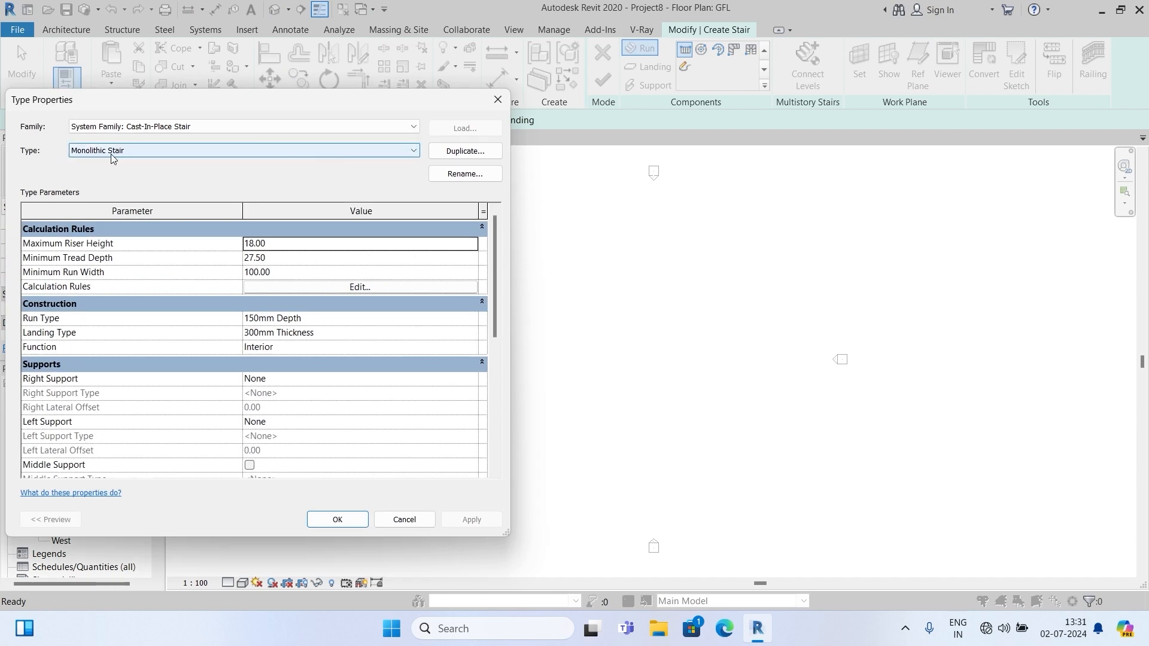
click(466, 152)
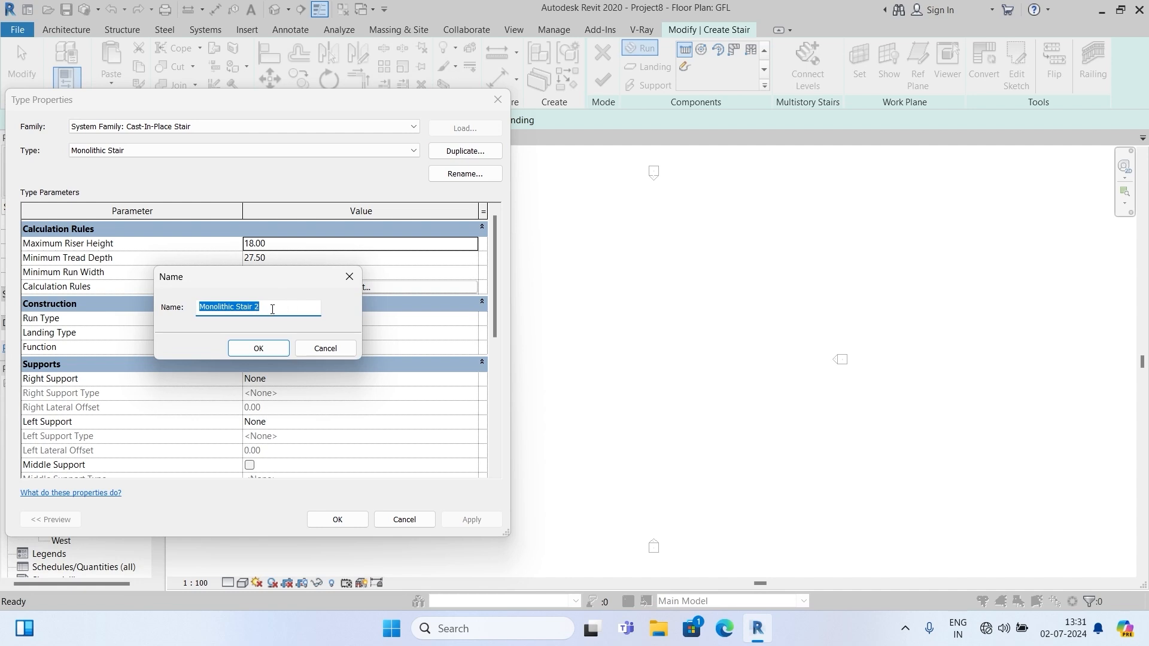
click(277, 347)
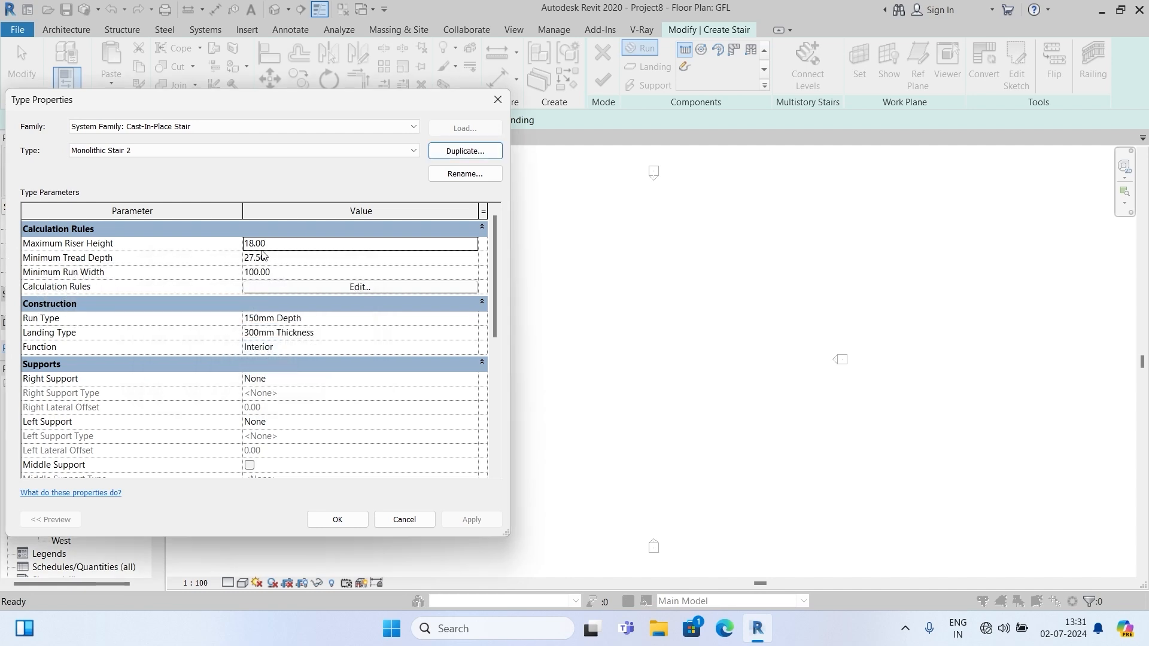
Set the new stair type's maximum riser height to 15 cm and minimum tread depth to 30 cm.
click(280, 246)
text(15)
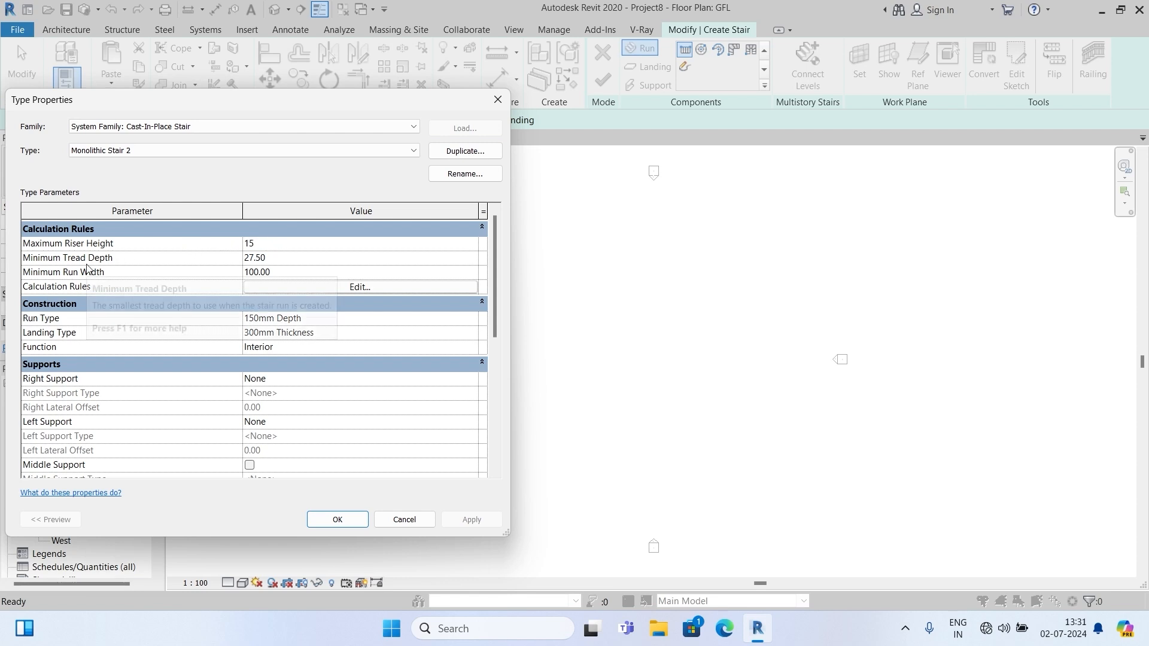
click(279, 258)
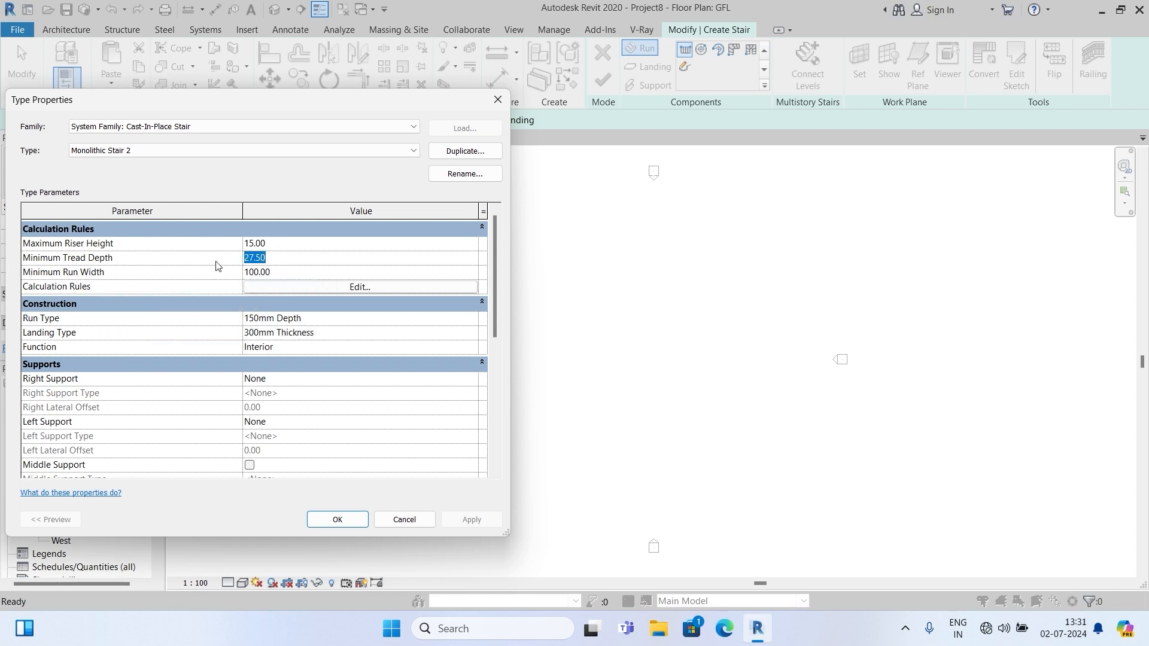
text(30)
click(280, 273)
click(339, 520)
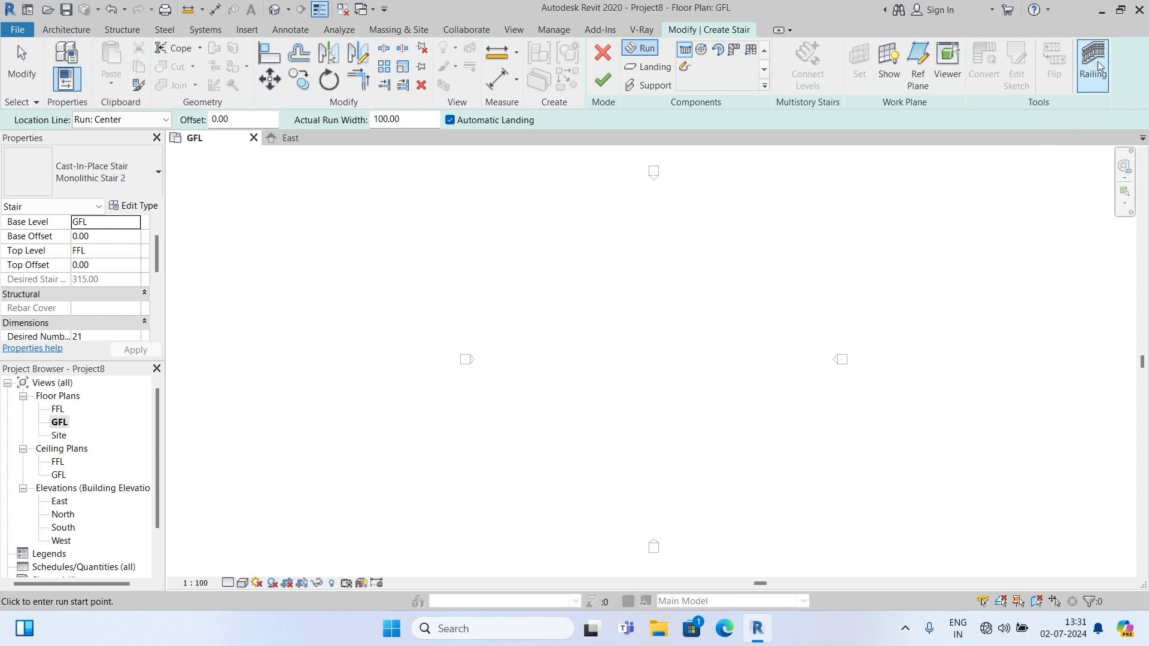
Set the stair's railing type to None.
click(1094, 57)
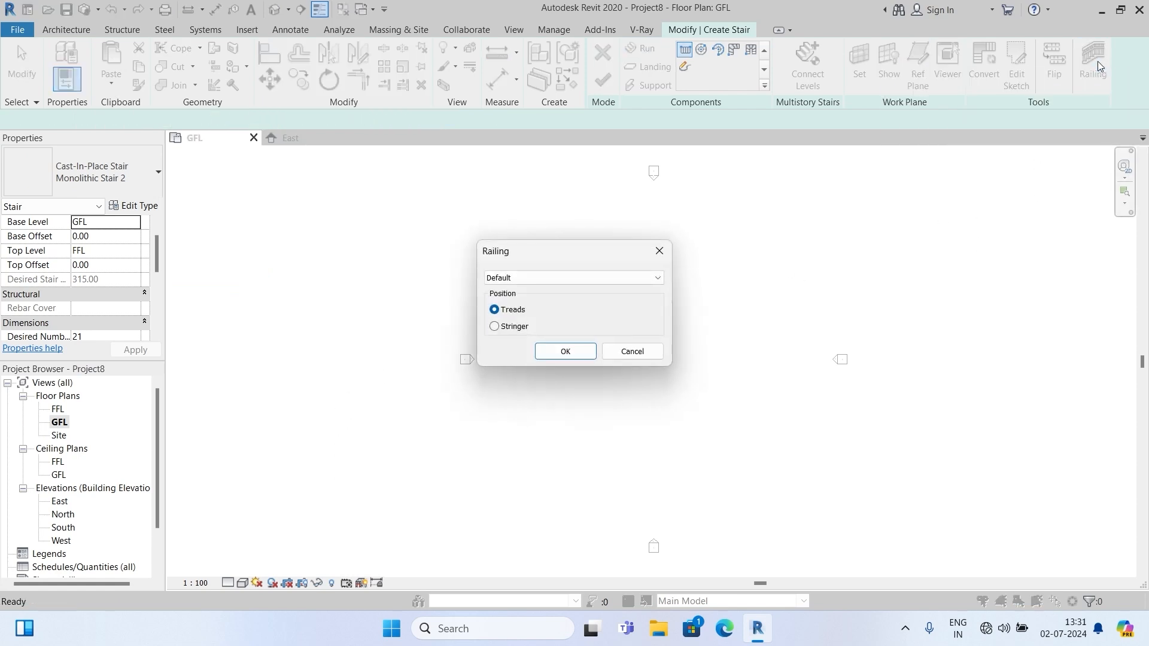
click(657, 278)
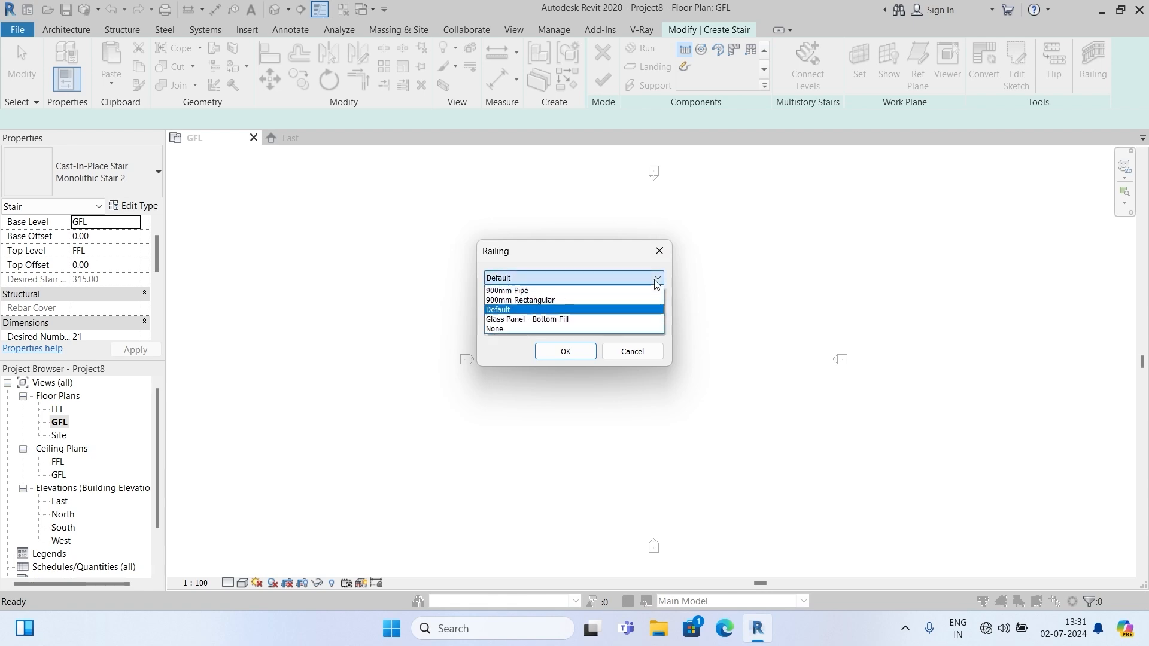
click(517, 329)
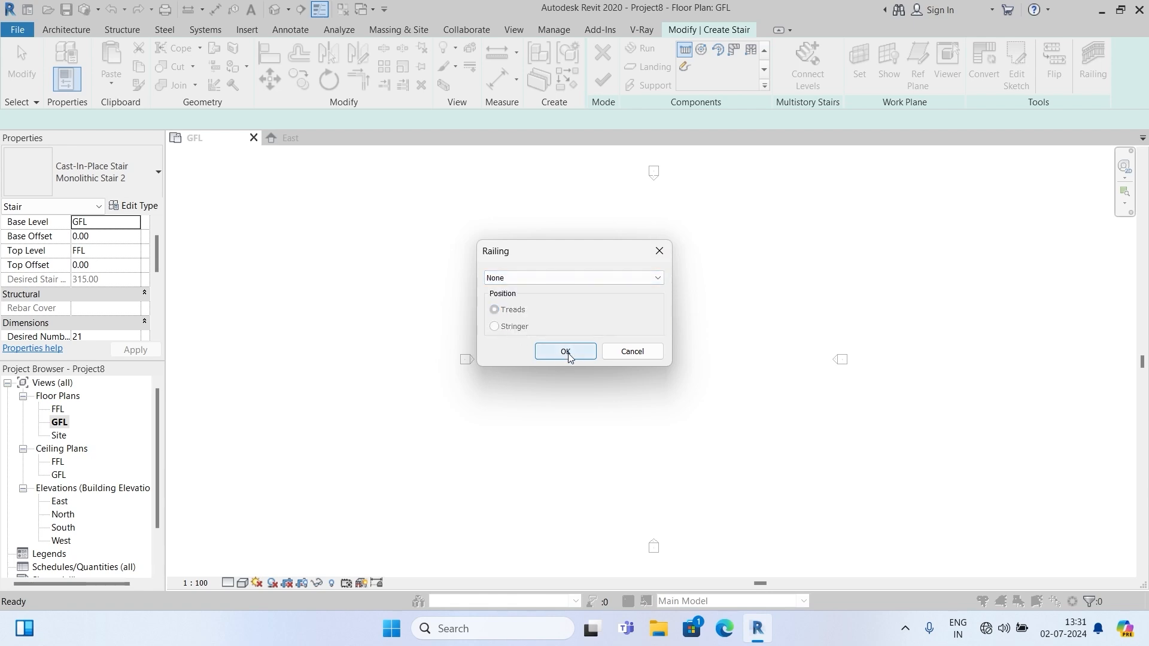
click(568, 354)
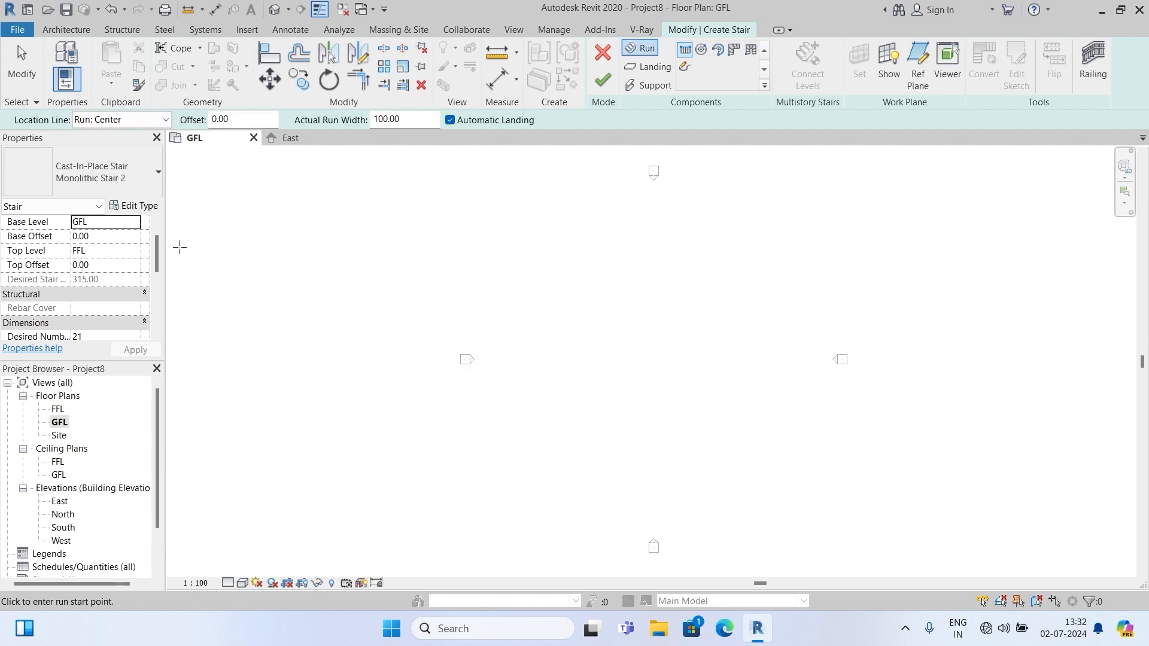
drag(158, 242, 156, 279)
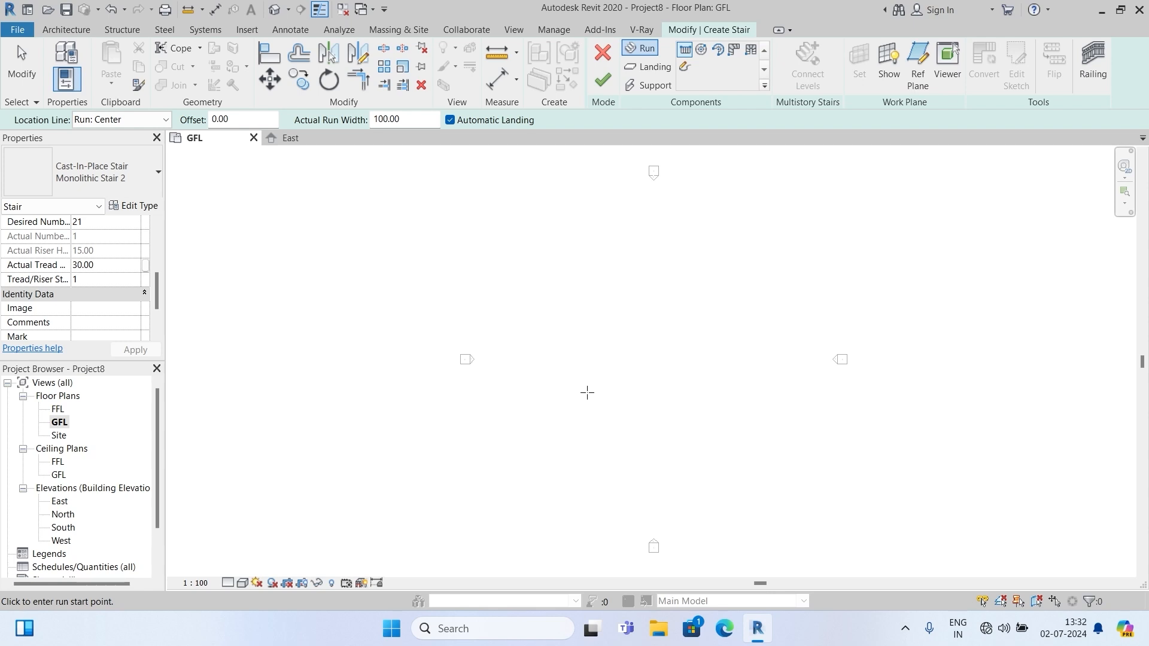
Draw the stair's first straight run upward in plan, 300 cm long and 100 cm wide.
click(587, 392)
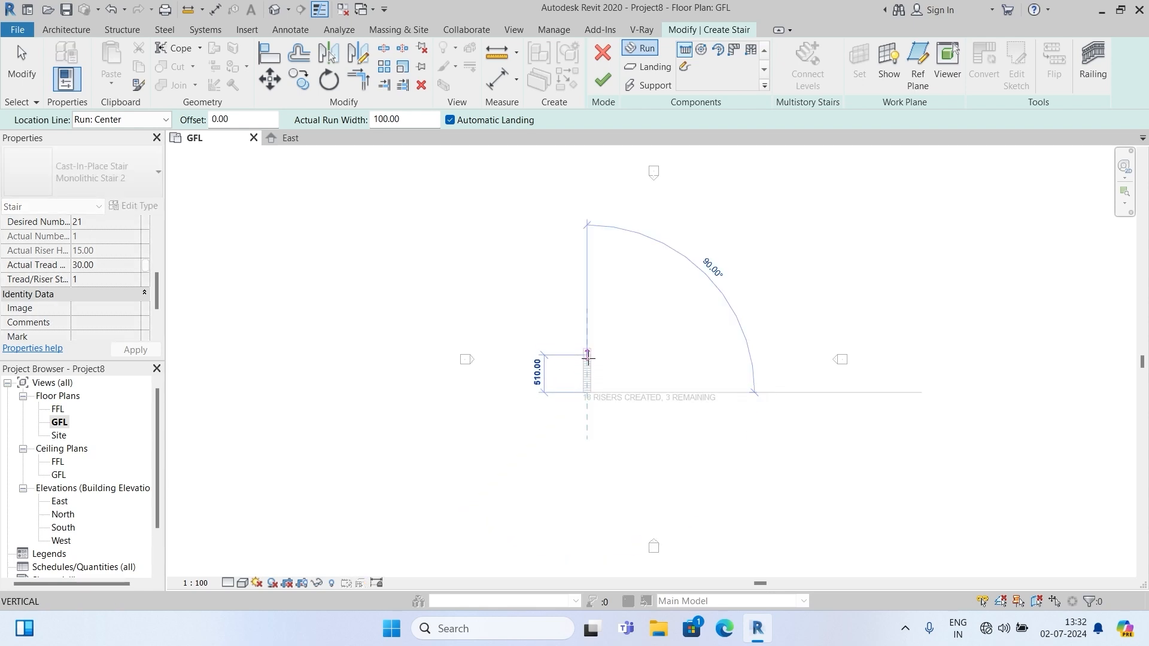
scroll(587, 368, up, 2)
scroll(586, 372, up, 2)
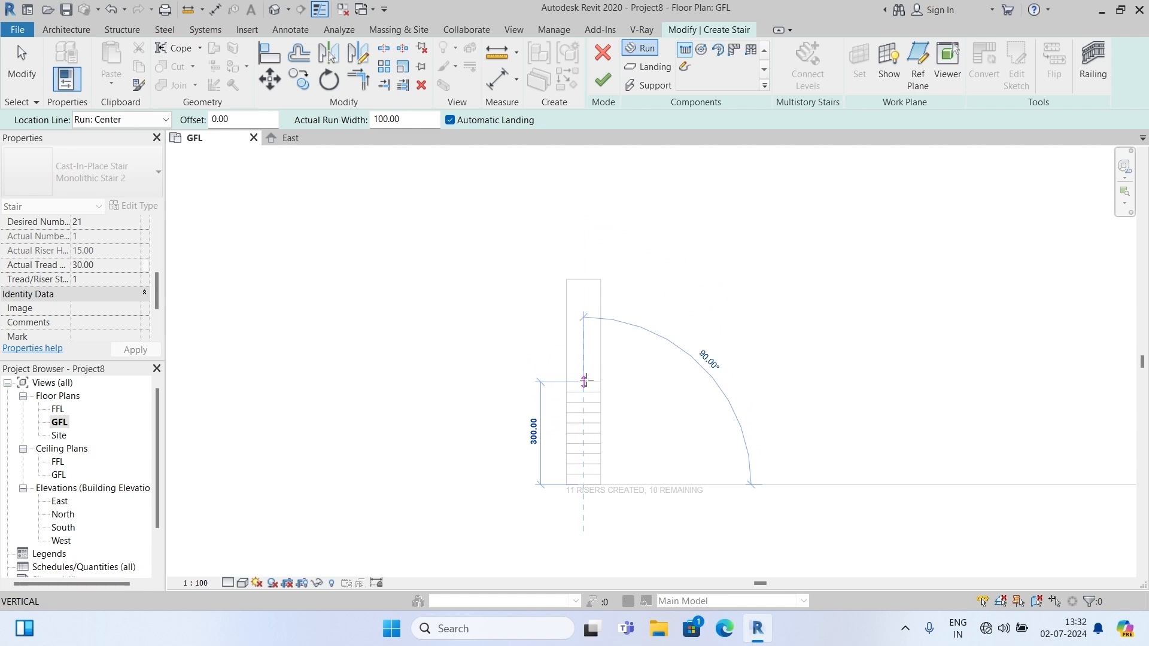
click(586, 382)
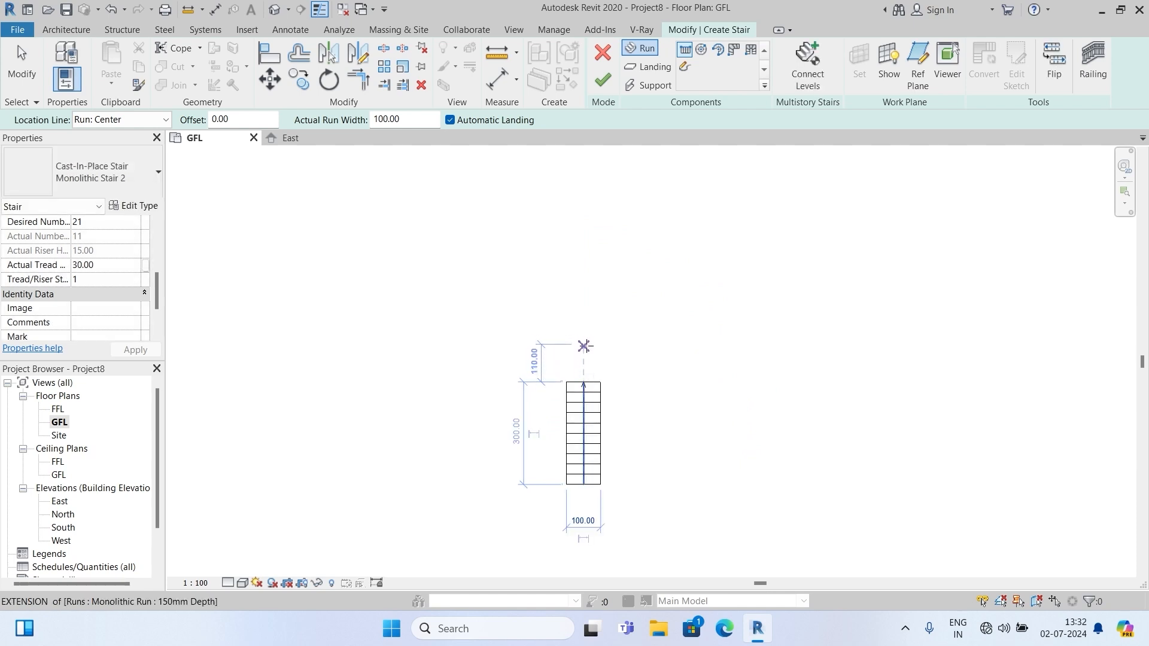
Draw a second 270 cm run in line with the first, leaving a 100 cm landing between them, and finish the stair.
click(583, 346)
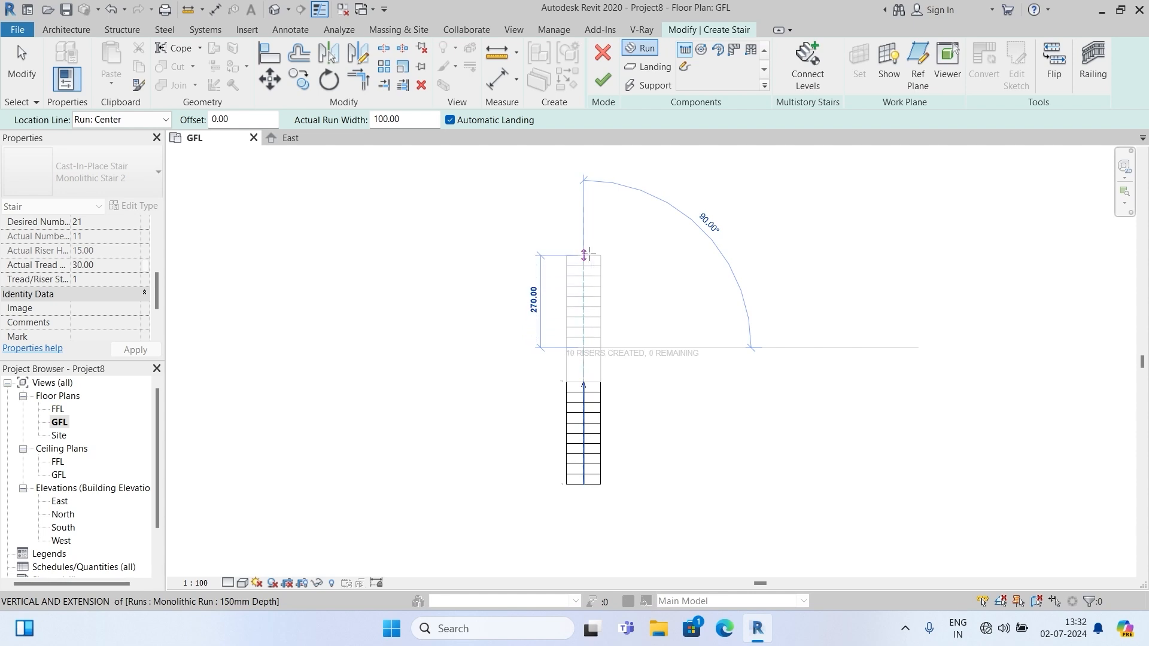
click(584, 256)
key(Escape)
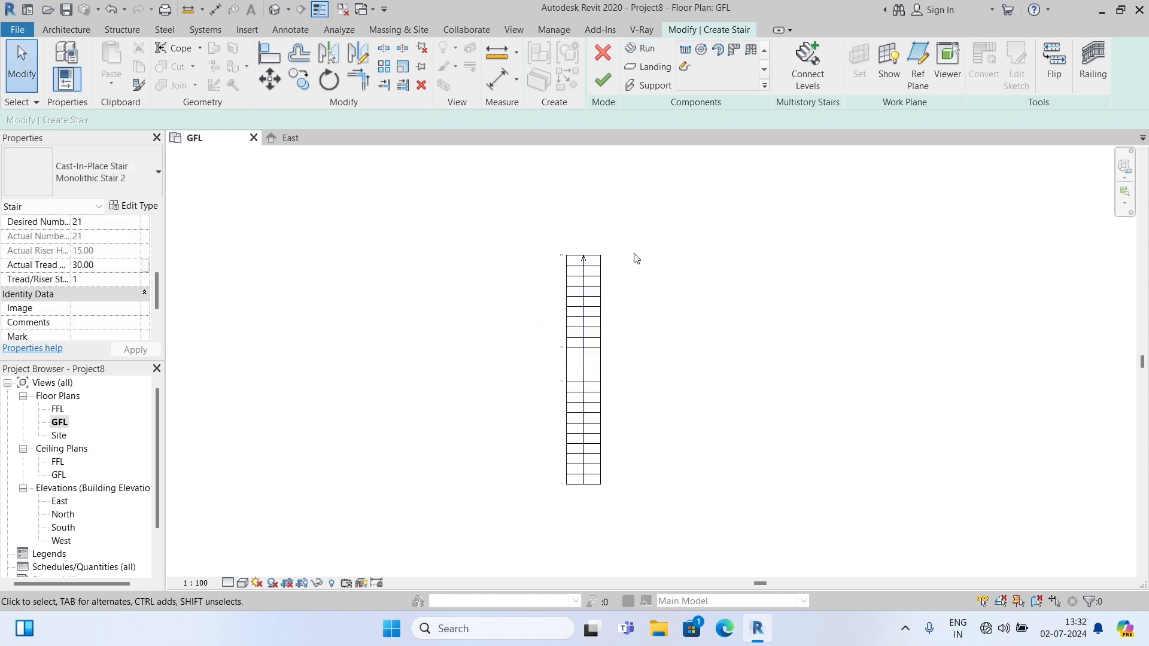
click(603, 80)
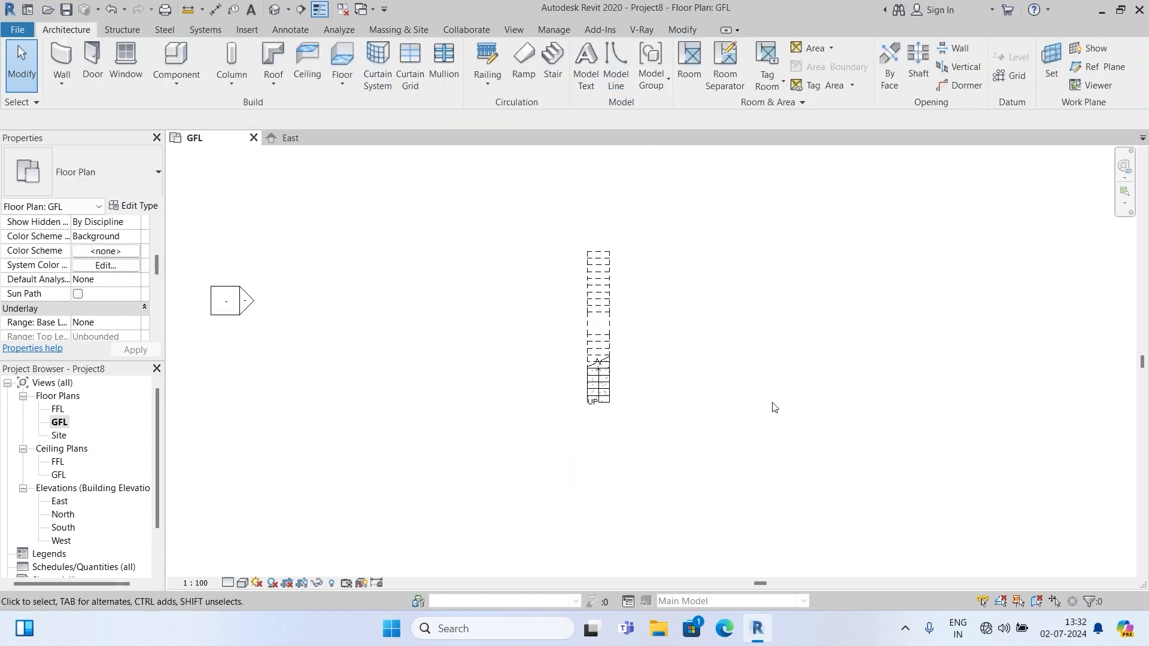
In the East elevation, place an aligned dimension between the FFL level line and the stair's top tread.
double_click(62, 502)
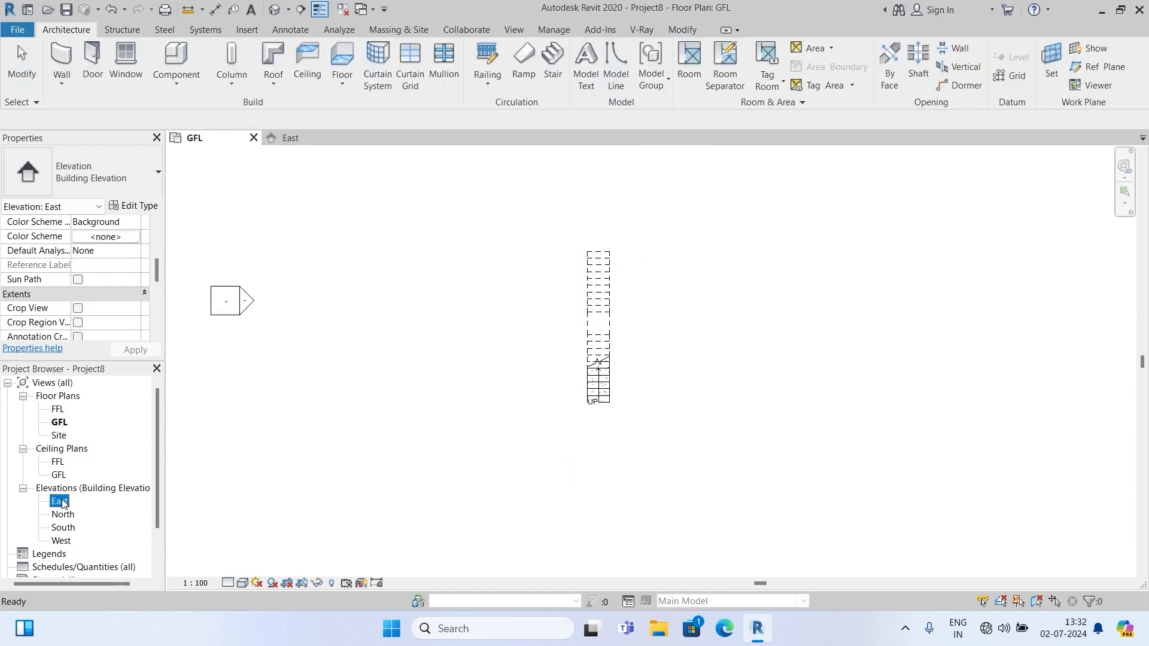
scroll(441, 352, up, 5)
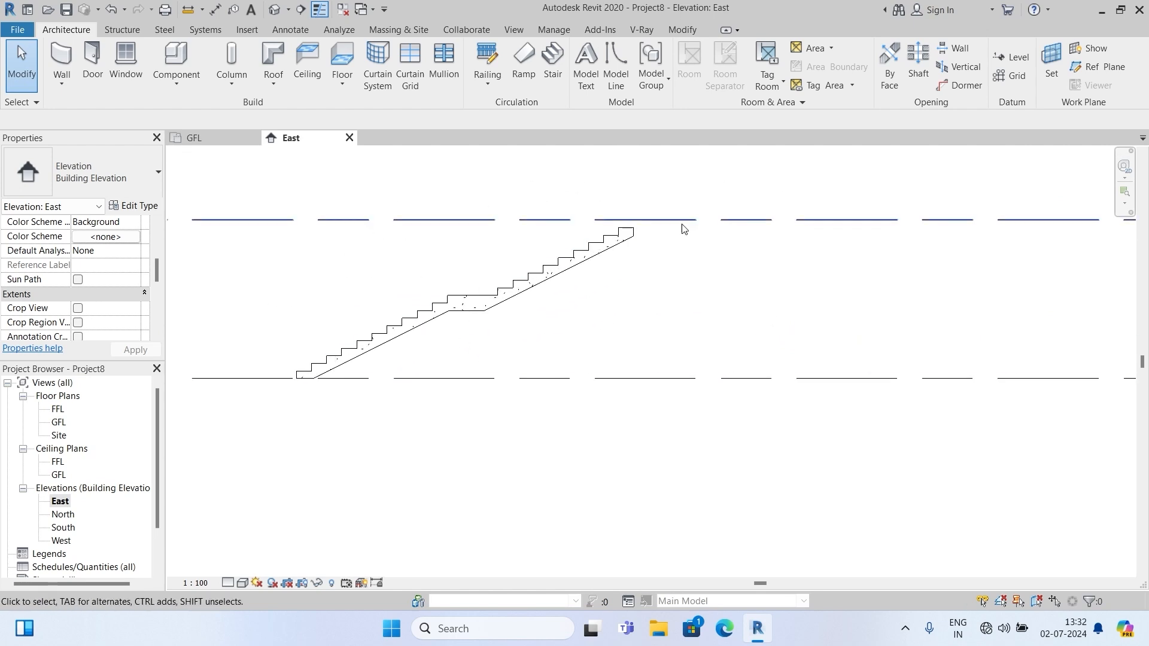
scroll(573, 300, up, 3)
scroll(635, 390, down, 1)
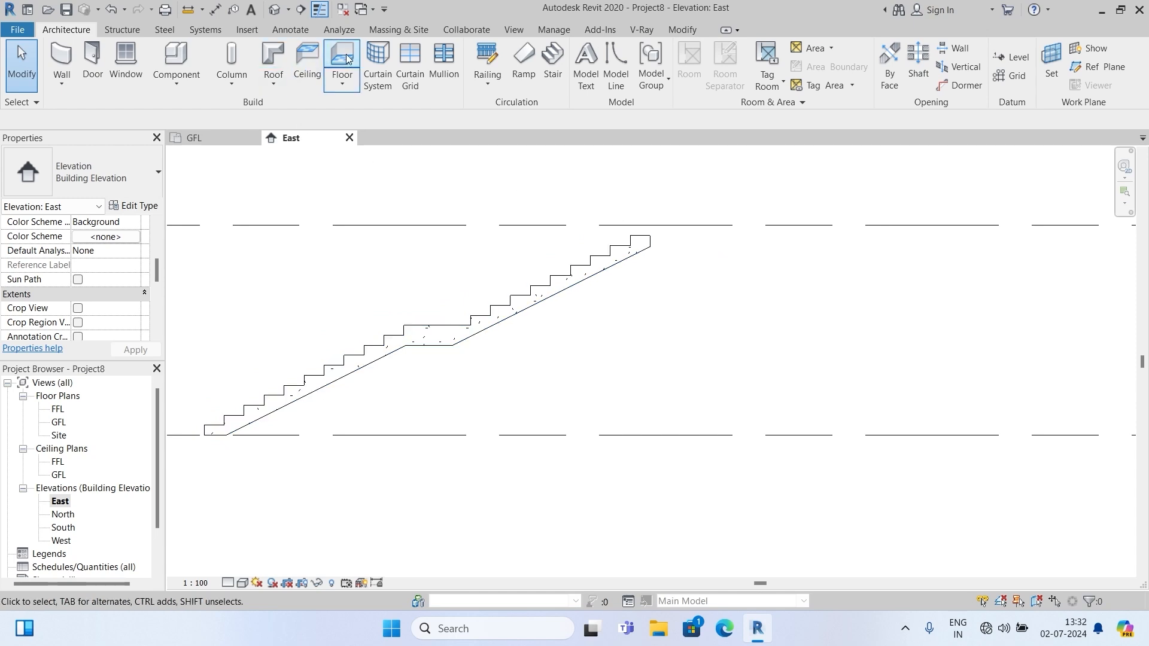
click(291, 29)
click(51, 81)
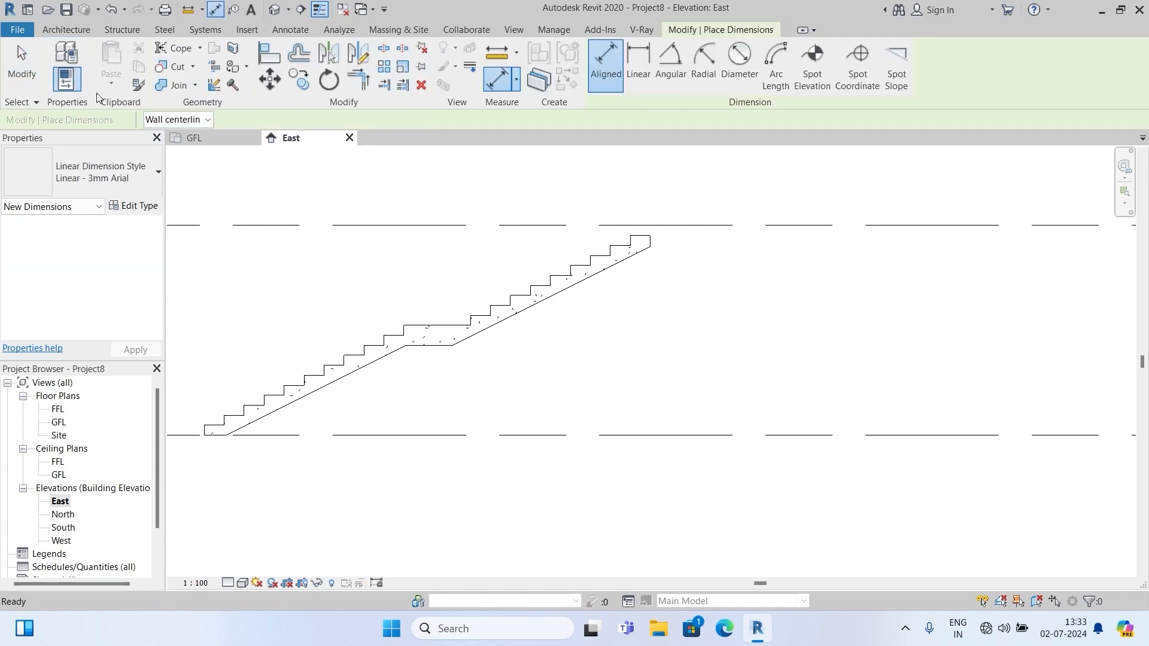
scroll(619, 229, up, 1)
click(657, 224)
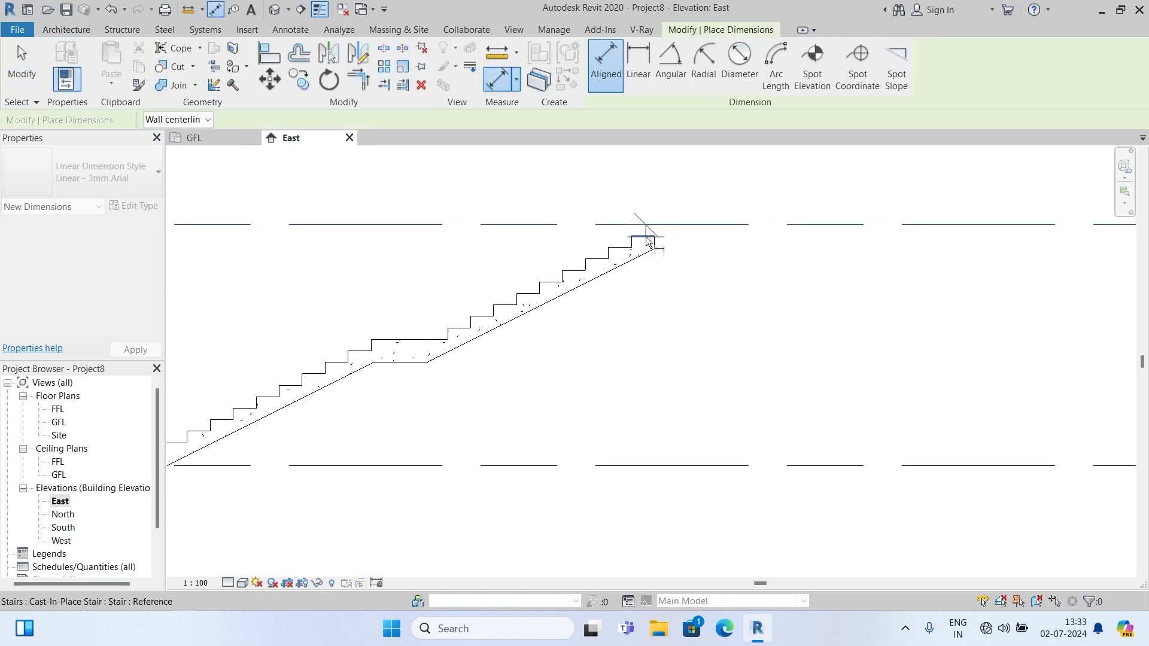
click(647, 236)
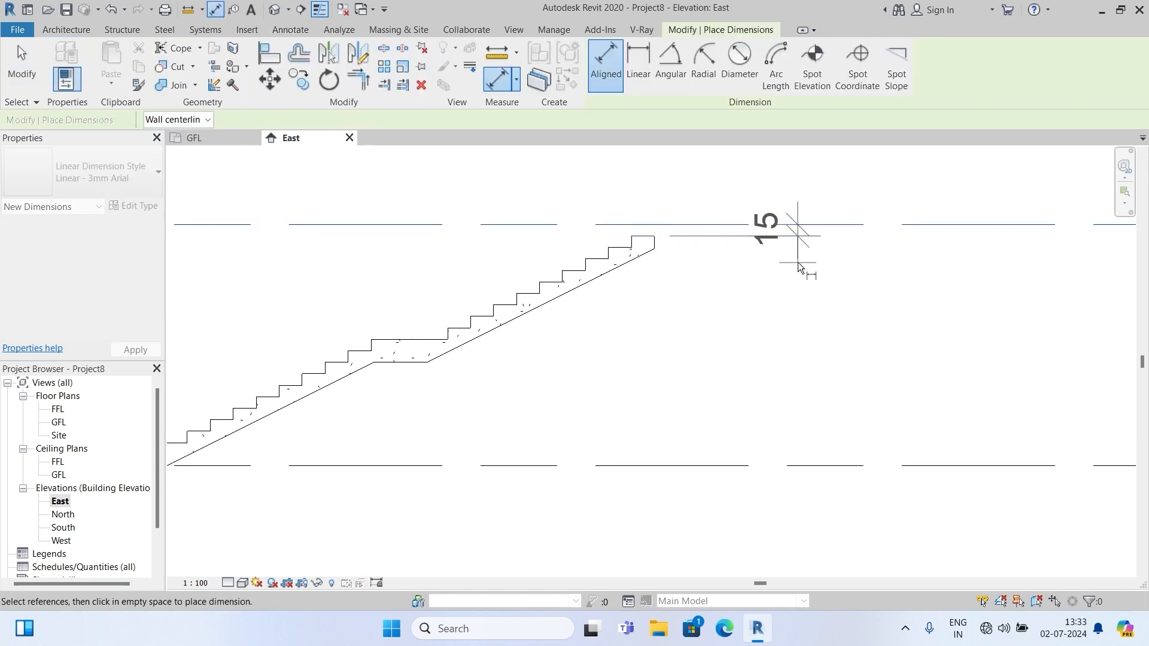
click(814, 325)
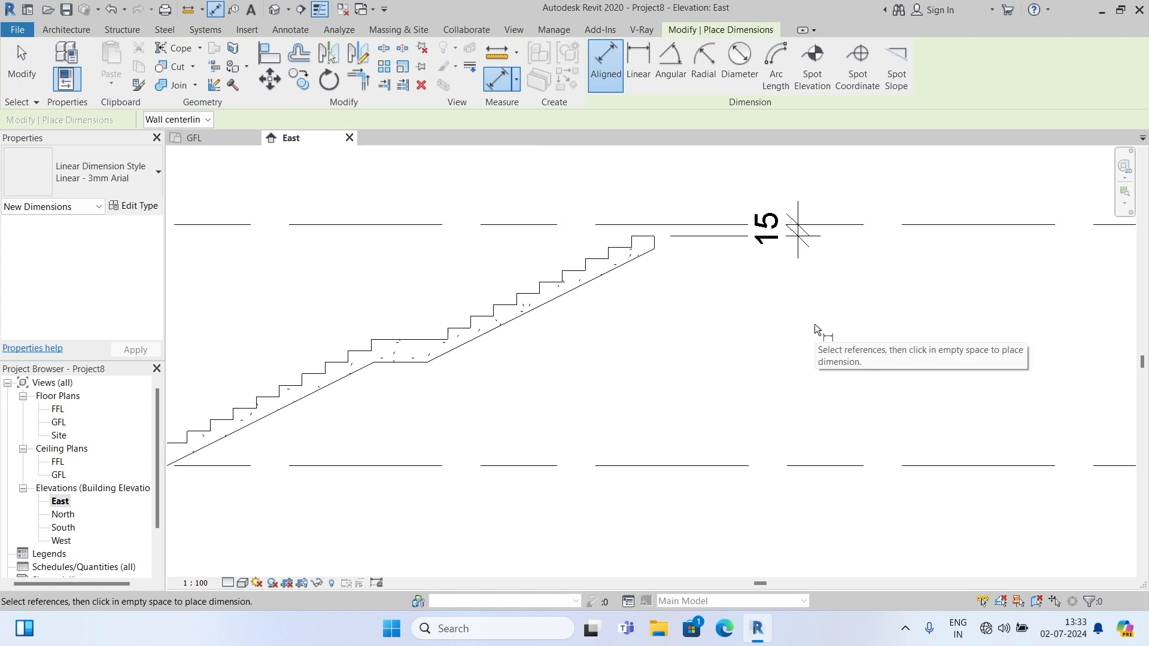
scroll(788, 304, down, 2)
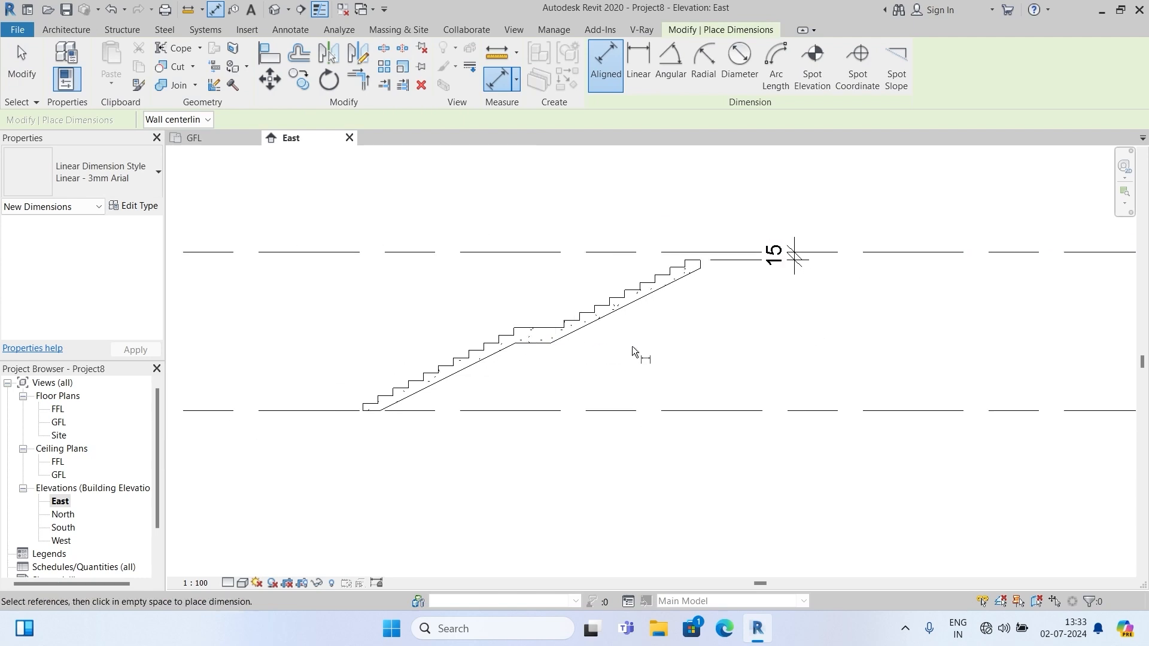
key(Escape)
key(Escape)
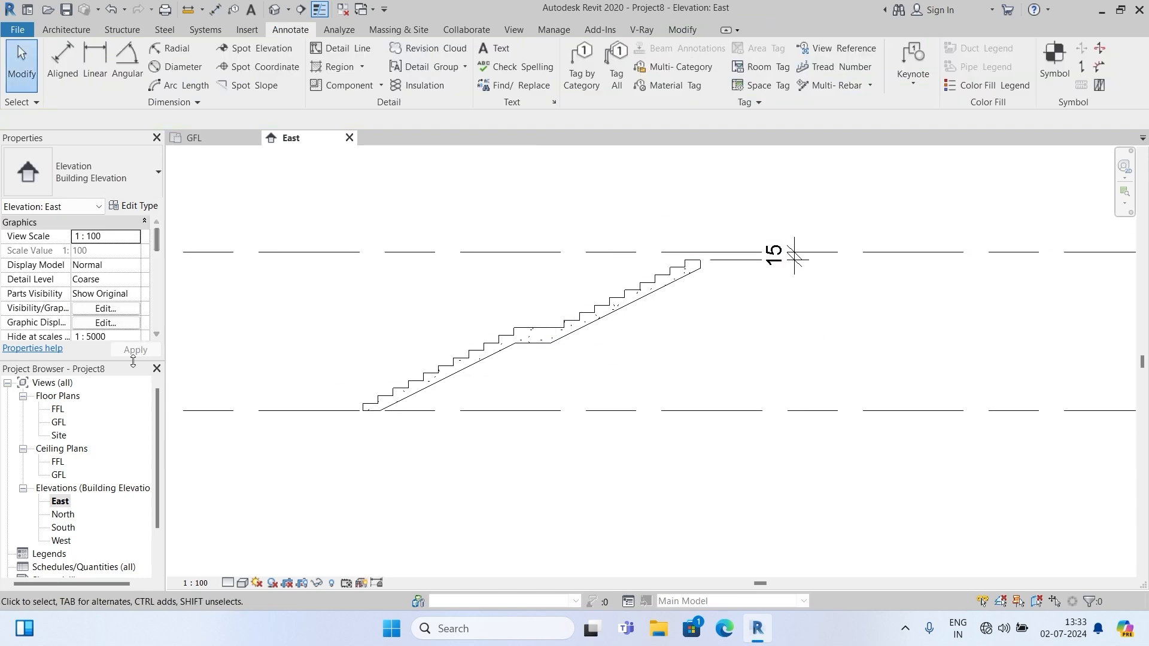
From the GFL floor plan, edit the stair, convert its upper run to a sketch-based component and open that run's sketch.
double_click(59, 422)
key(z)
key(f)
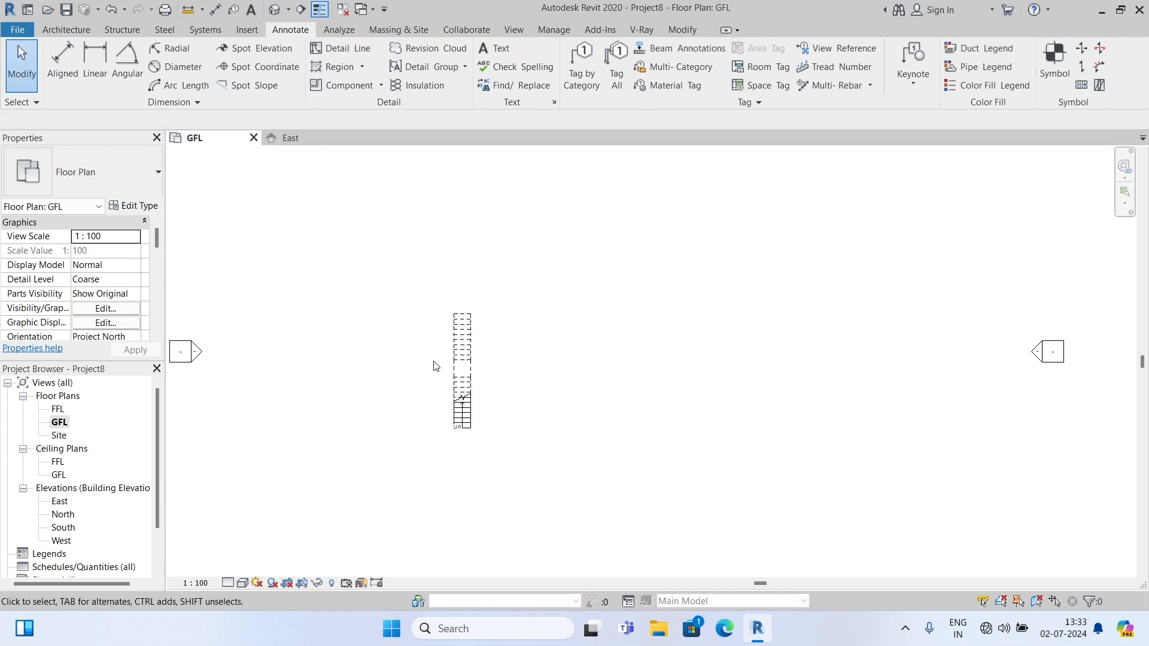
click(471, 361)
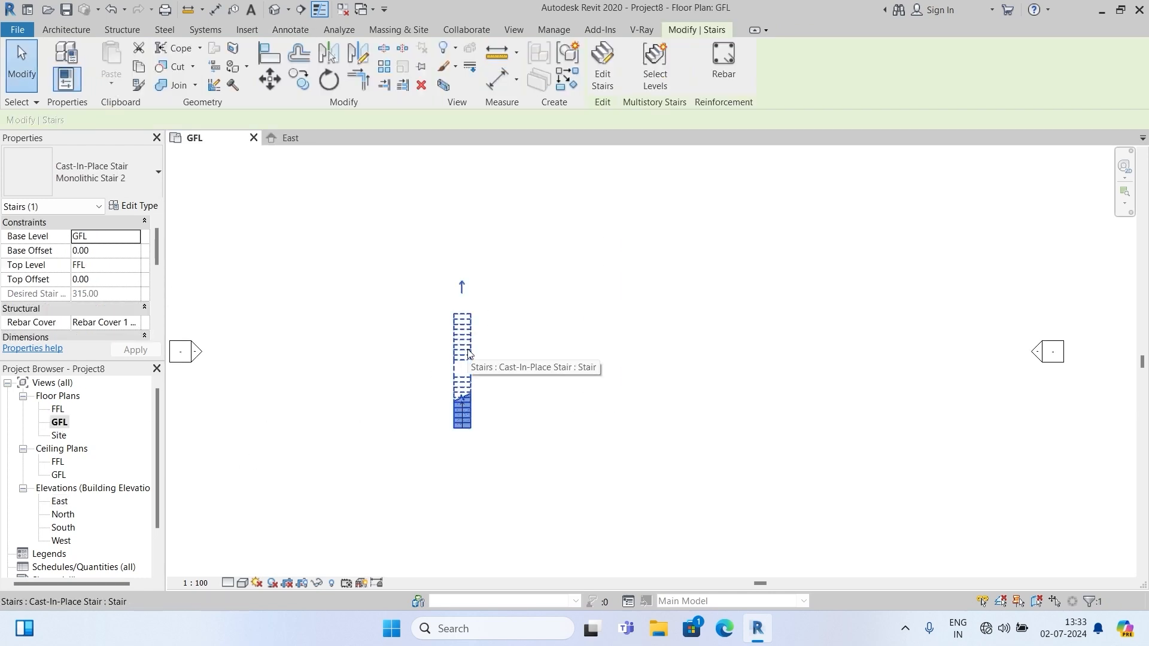
click(604, 67)
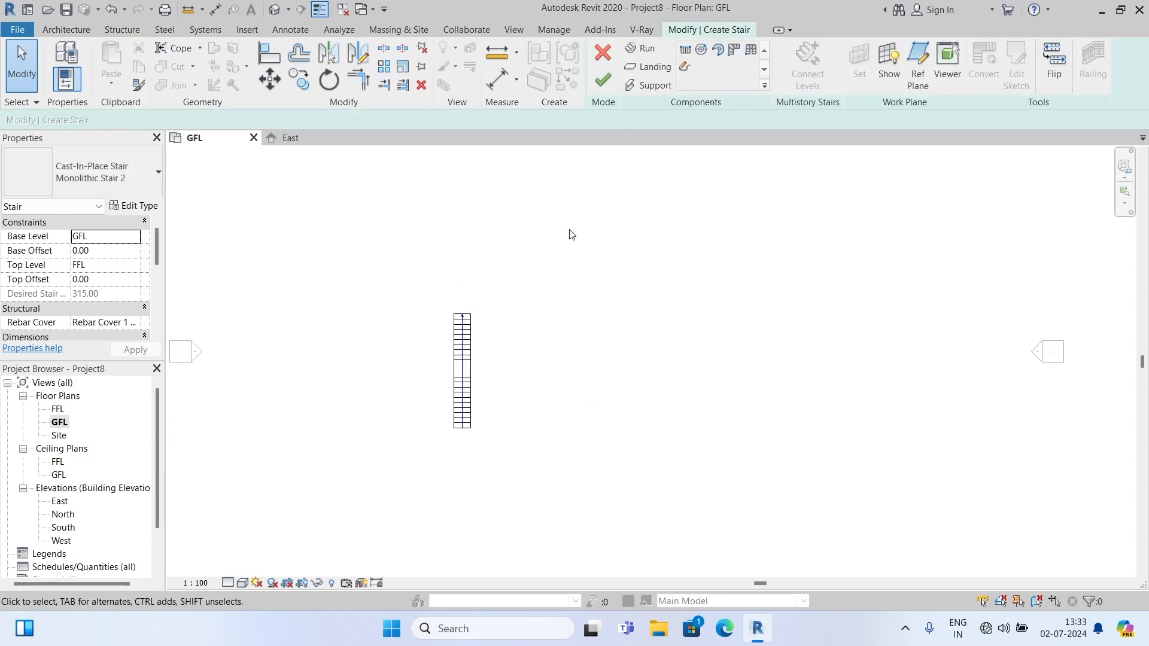
scroll(488, 356, up, 5)
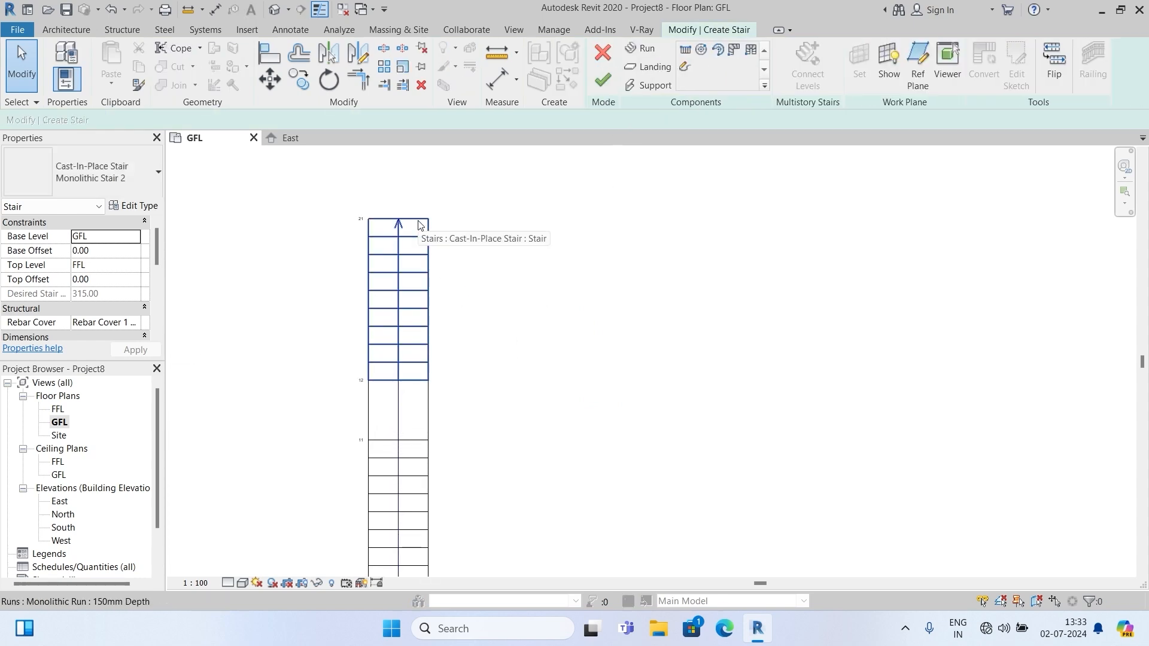
click(419, 225)
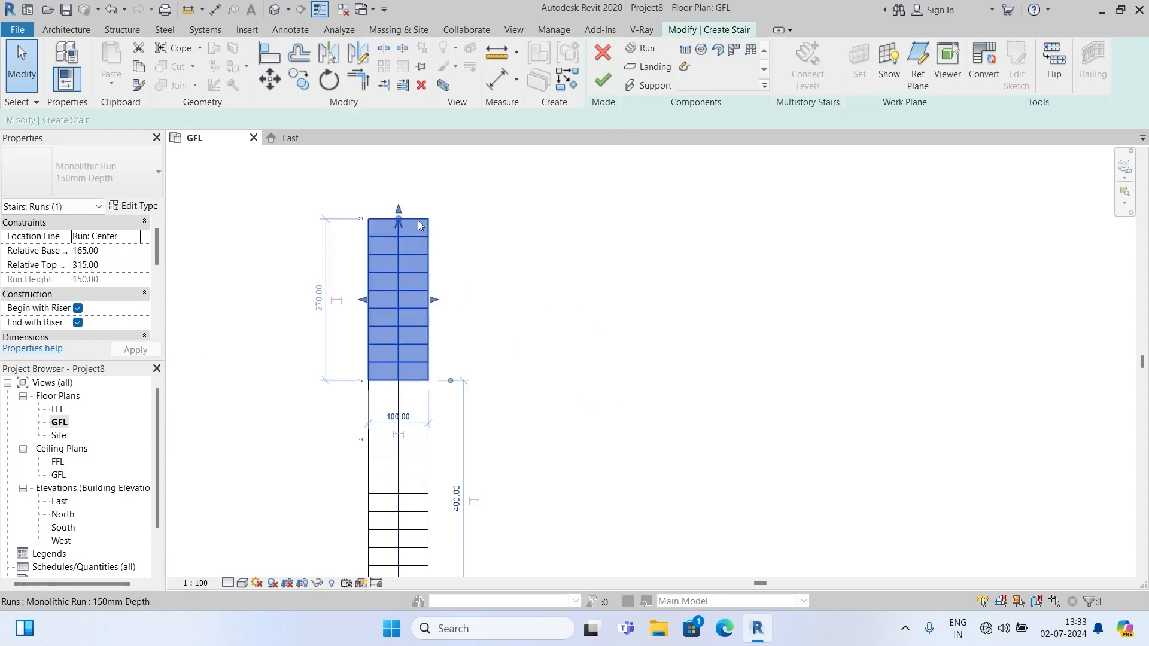
click(983, 62)
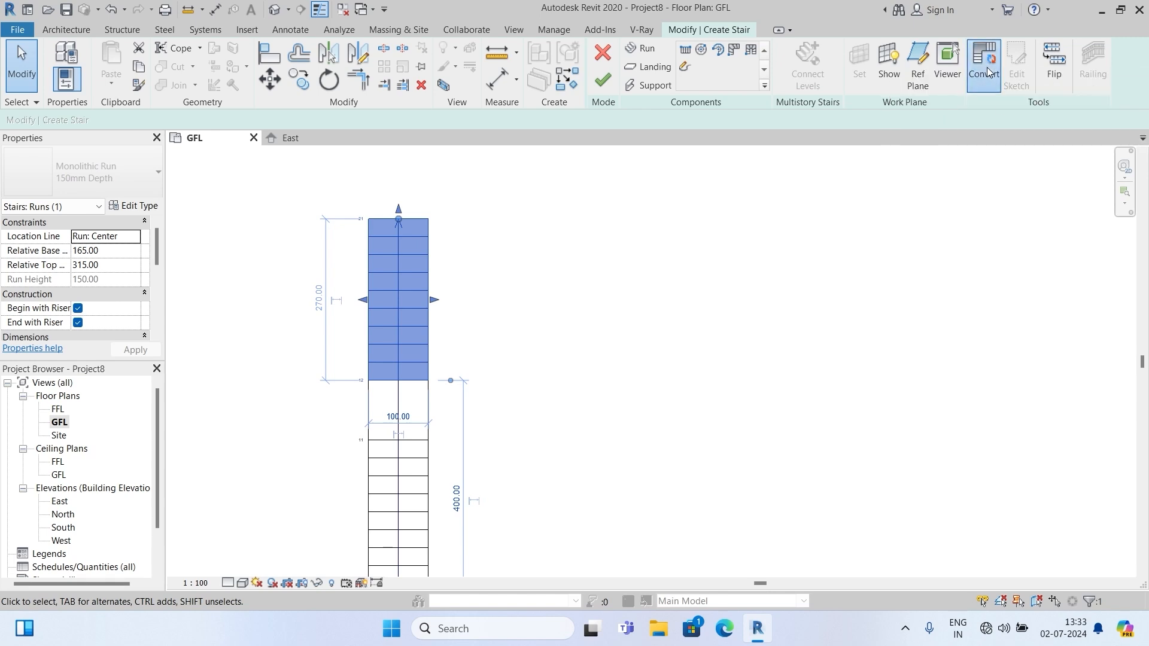
click(676, 341)
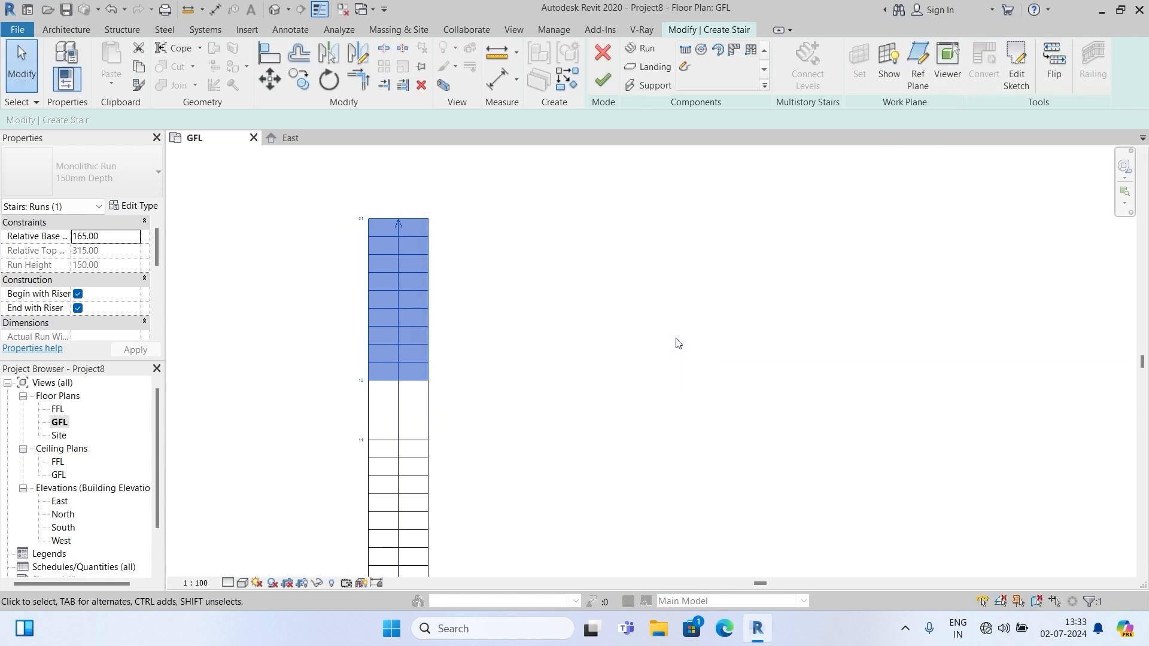
click(1018, 67)
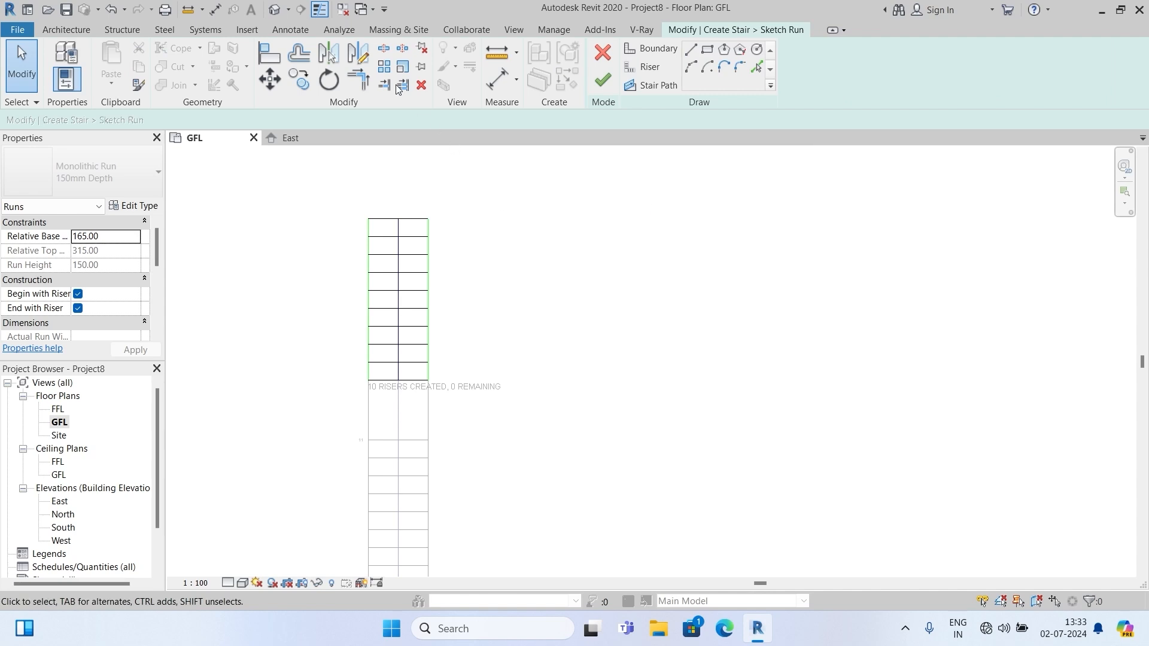
Offset a copy of the top riser line 30 cm outward and draw boundary lines connecting the run's edges to it.
click(301, 57)
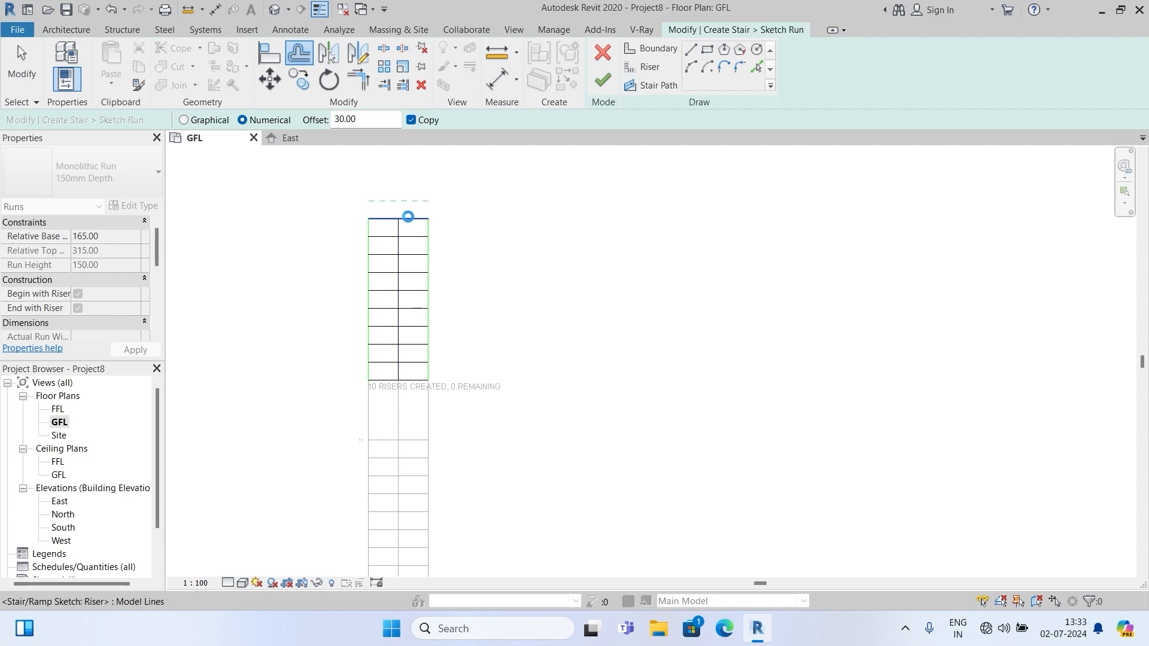
click(408, 217)
click(690, 49)
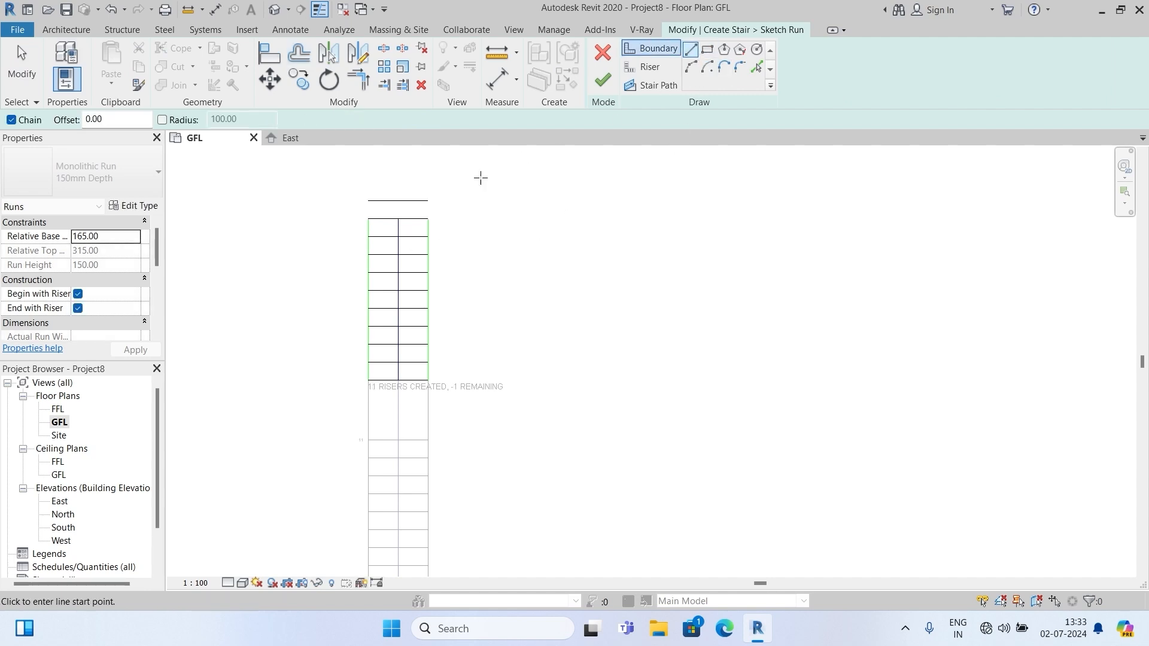
click(367, 220)
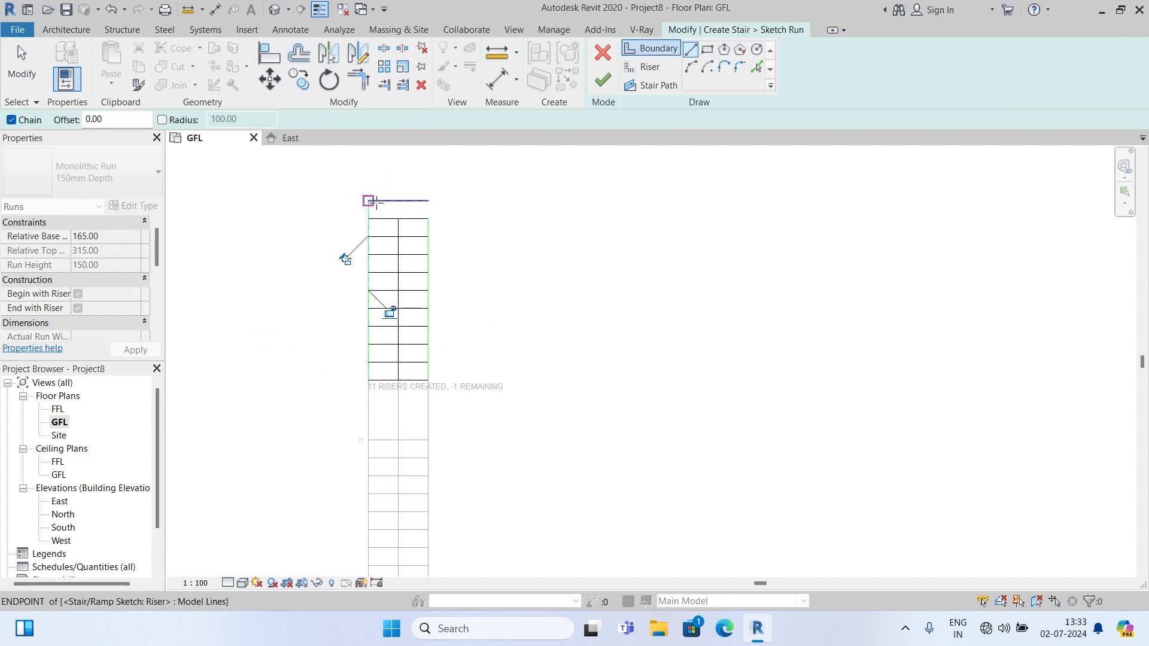
key(Escape)
key(Escape)
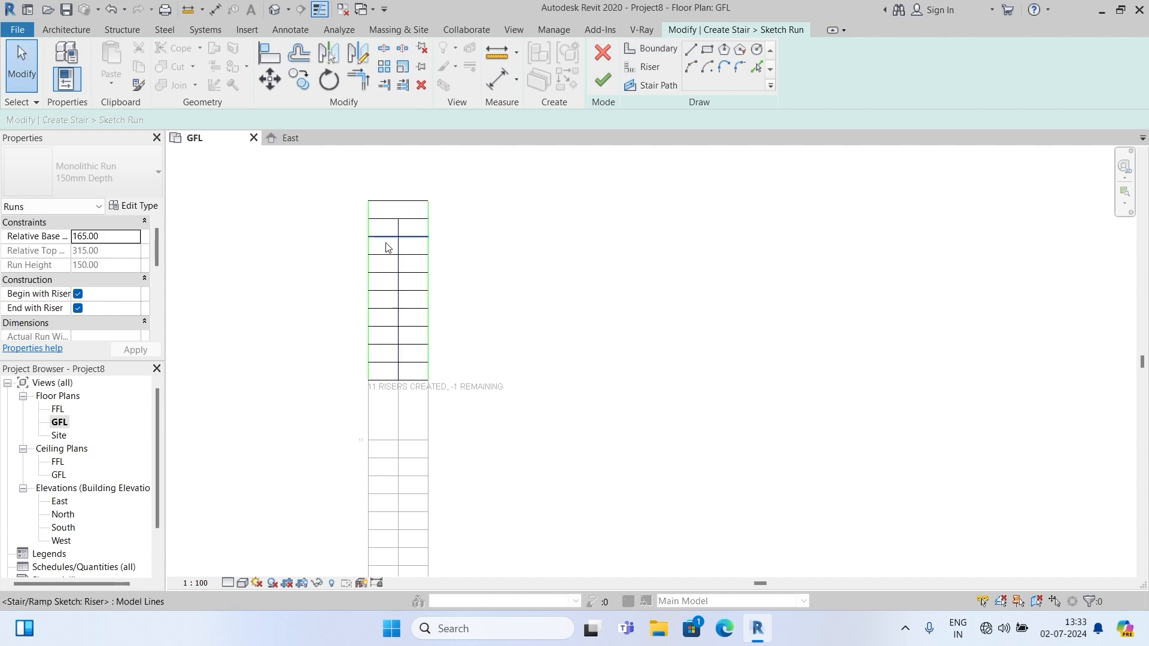
Extend the stair path line to the new top riser, then finish the run sketch and the stair edit.
click(399, 238)
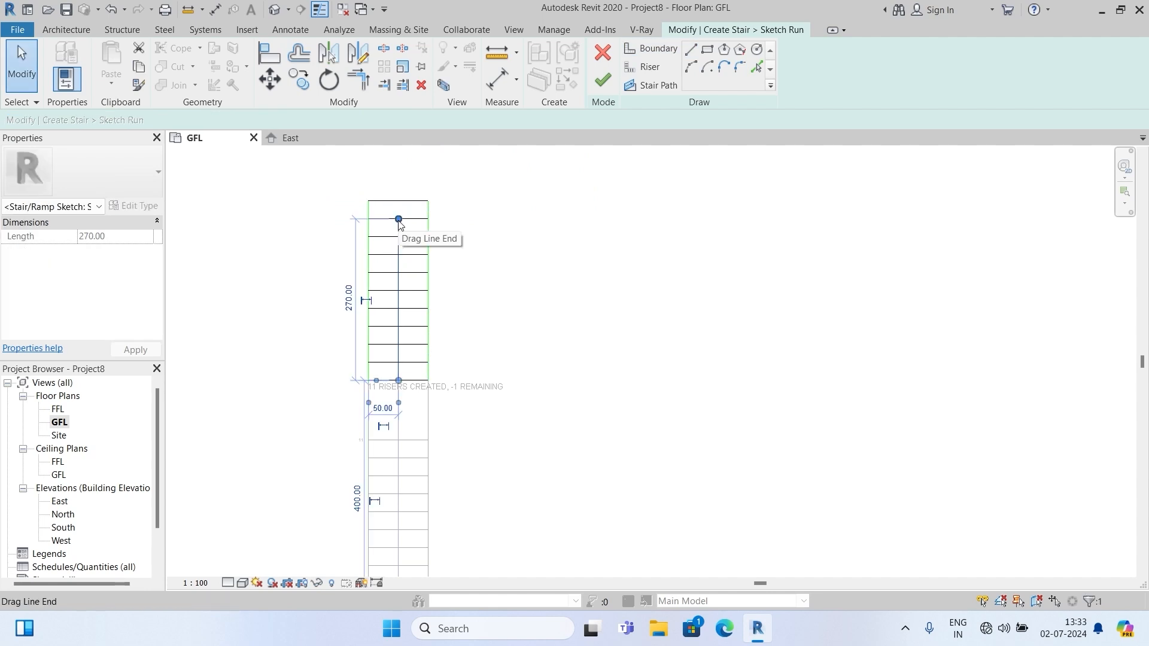
drag(398, 220, 399, 201)
click(532, 239)
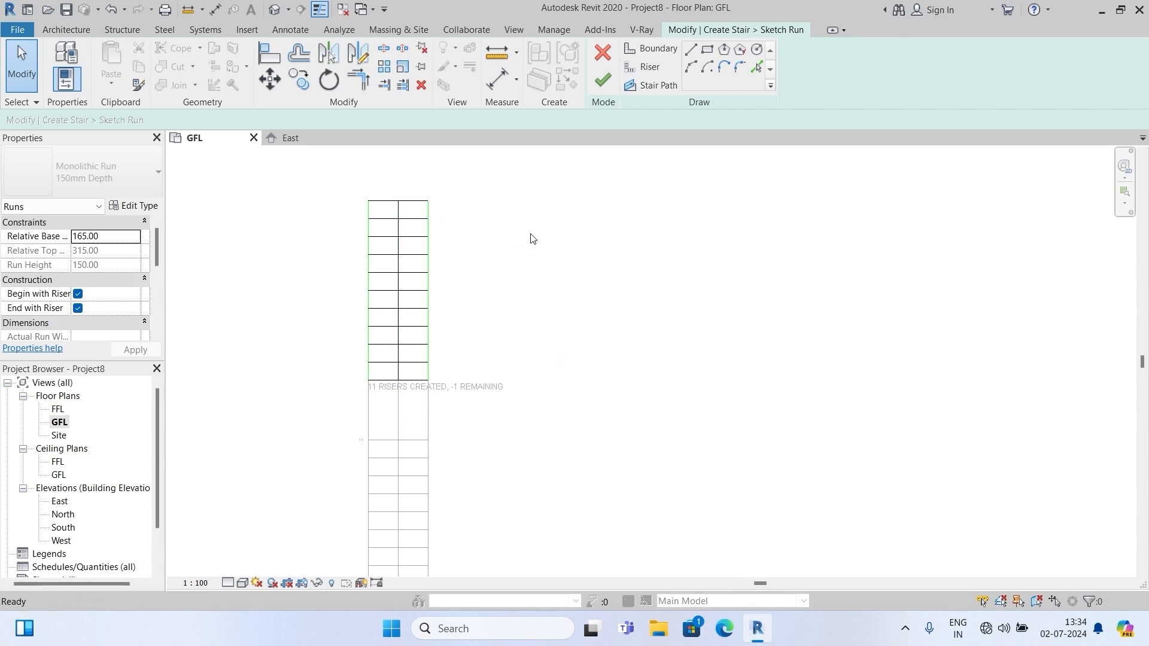
click(601, 80)
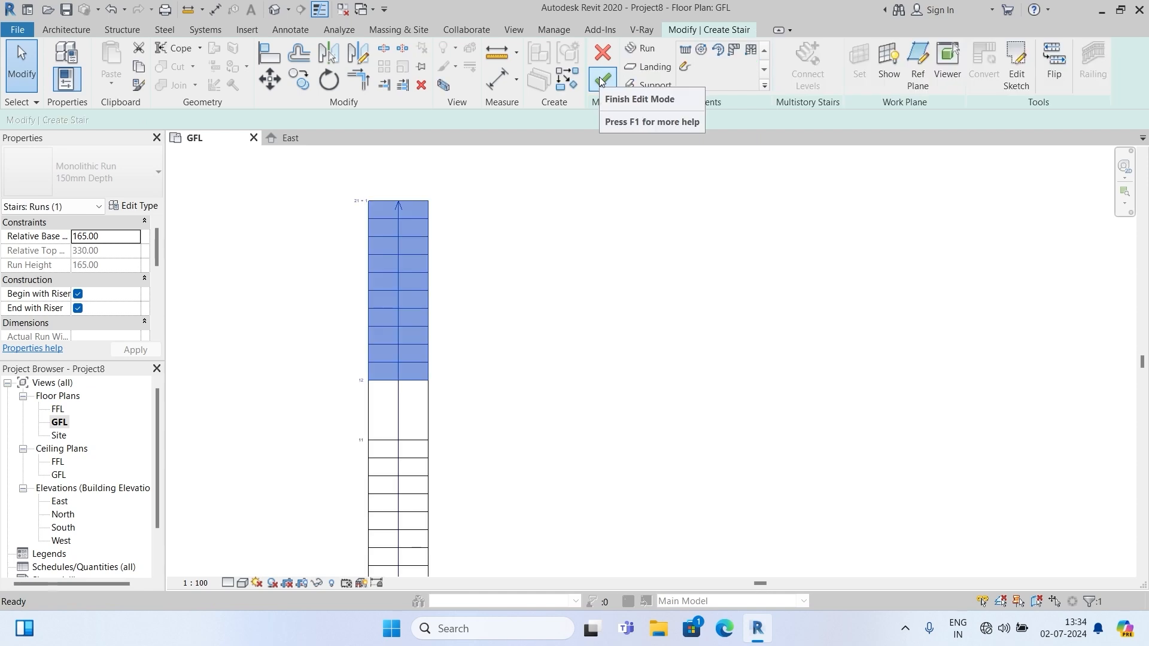
click(598, 77)
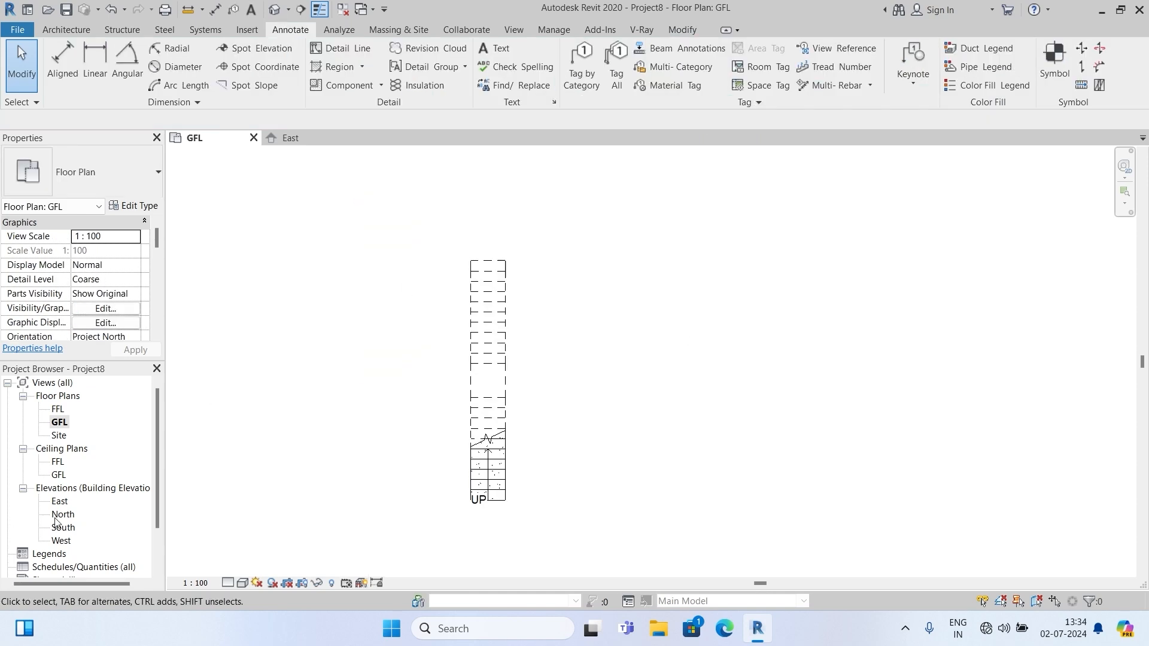
Open the East elevation and examine how the stair's top step meets the FFL level.
double_click(62, 504)
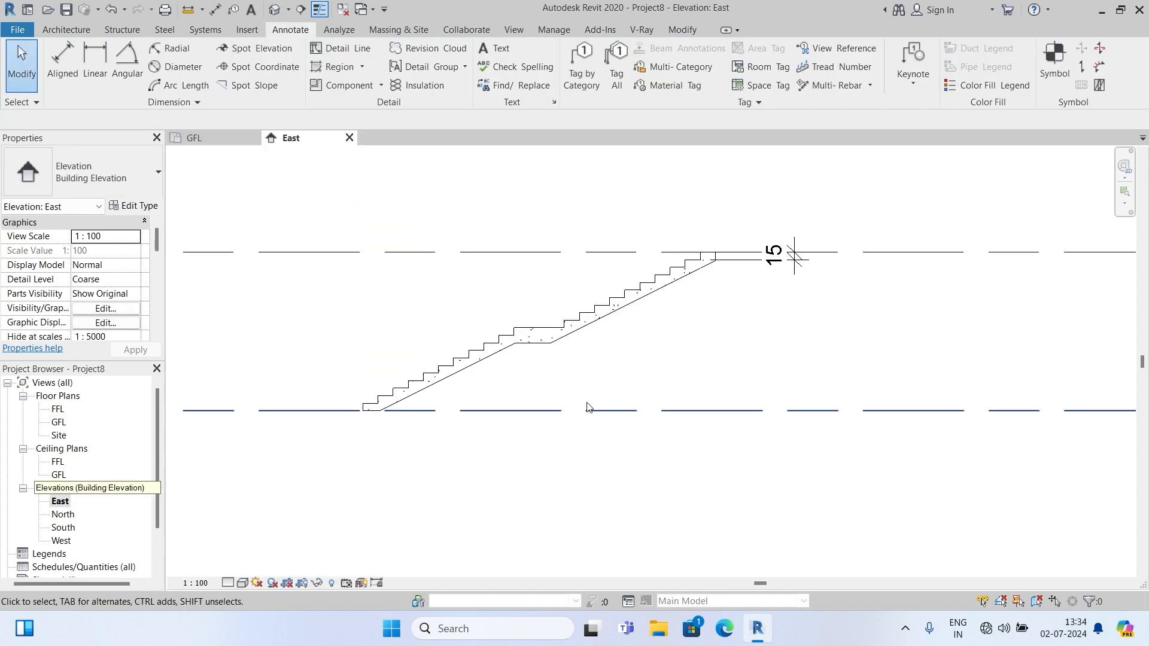
scroll(755, 516, down, 2)
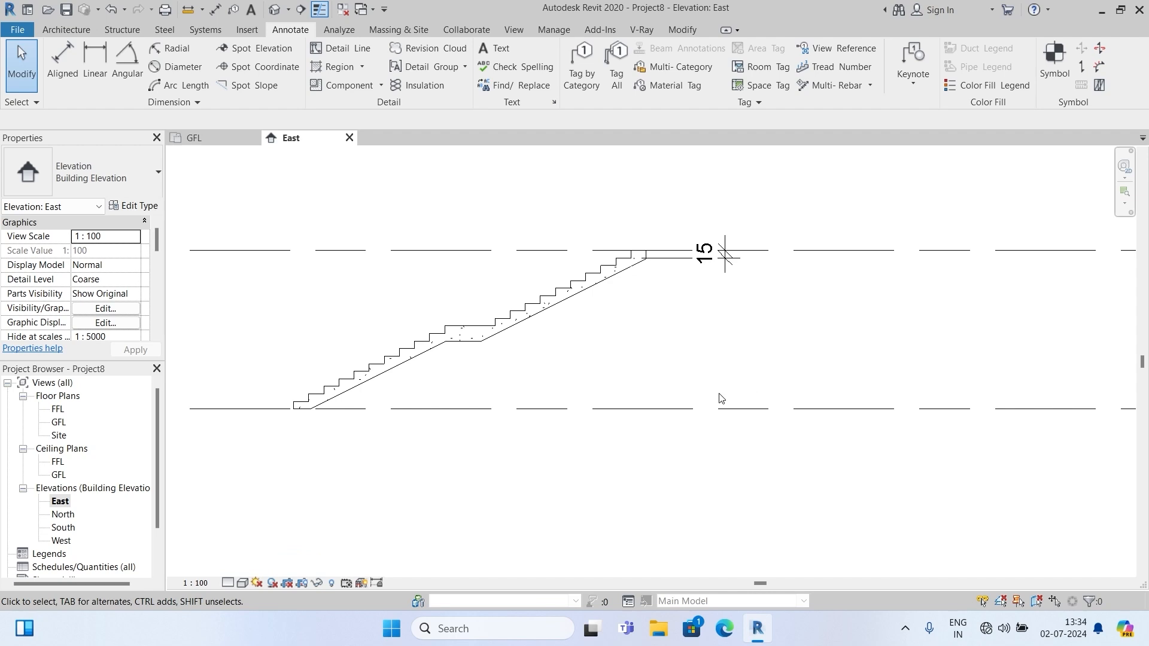
scroll(380, 400, up, 3)
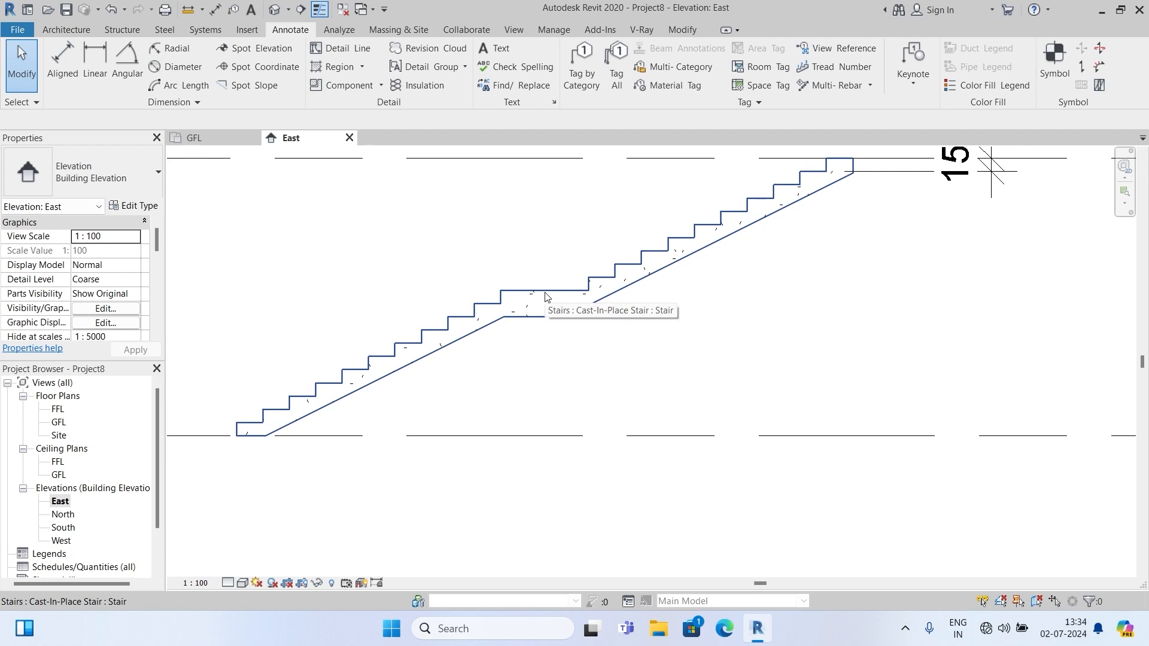
scroll(648, 346, down, 1)
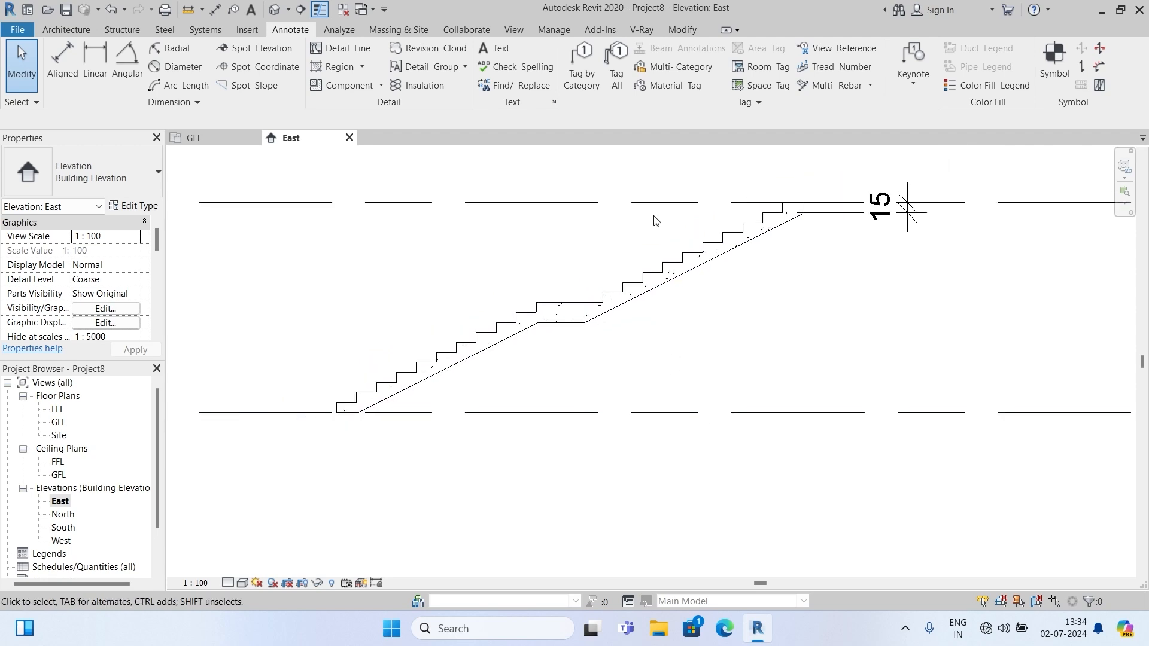
From the stair's type properties, duplicate its 300mm Thickness landing type as "150mm Thickness 2".
click(585, 310)
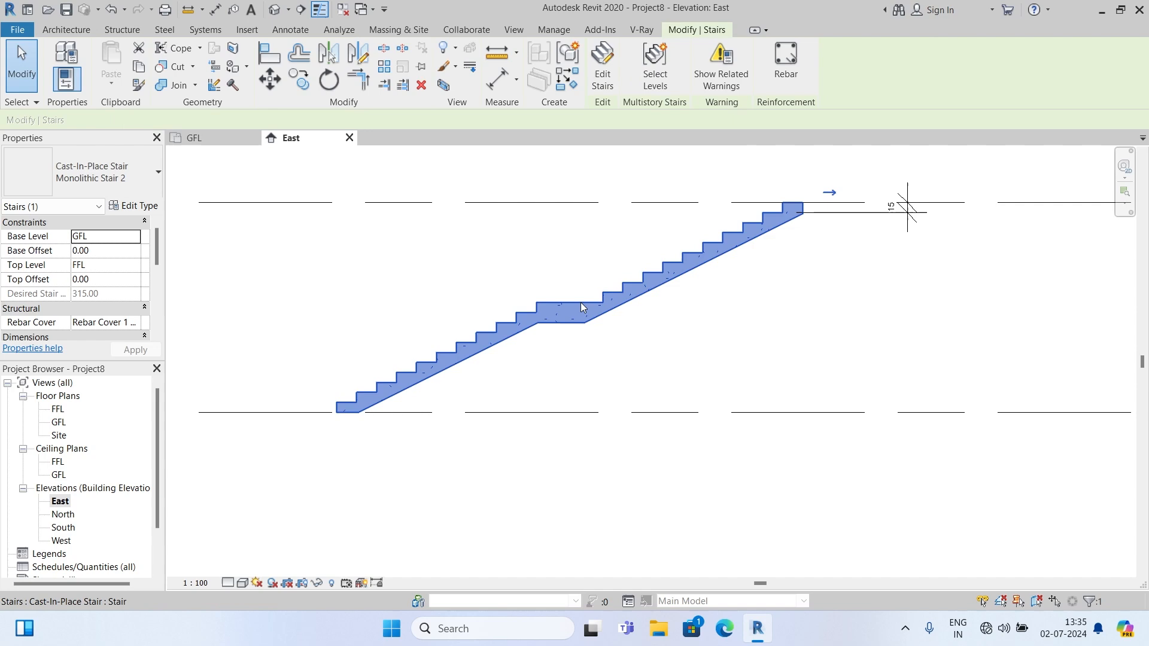
click(136, 207)
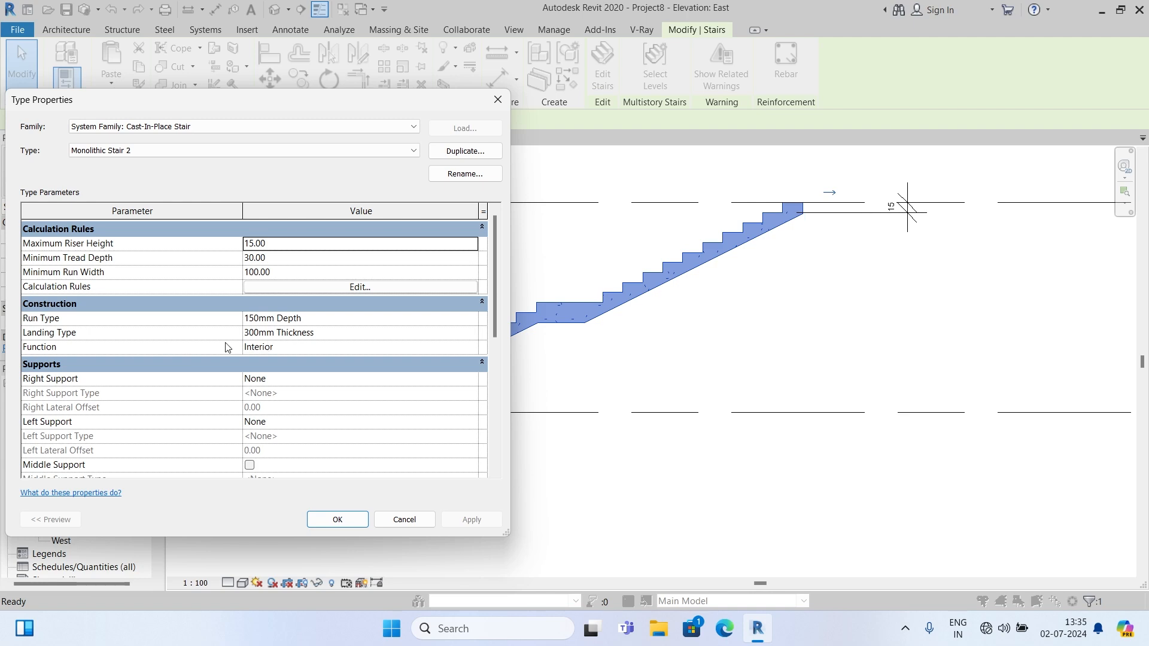
click(449, 337)
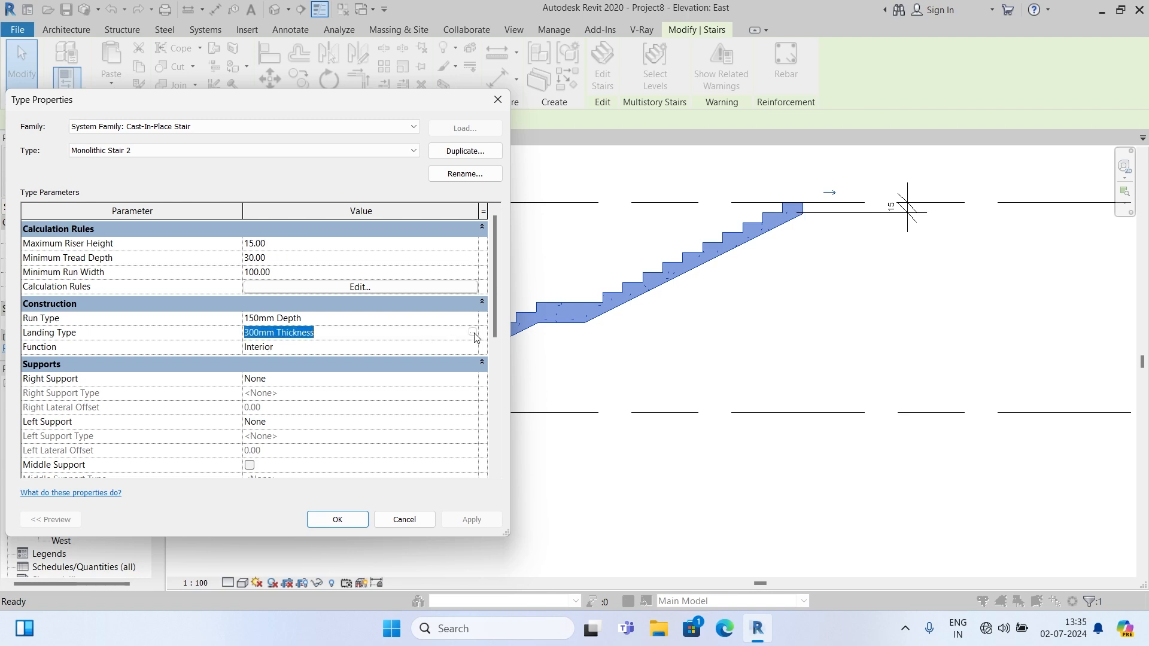
click(473, 334)
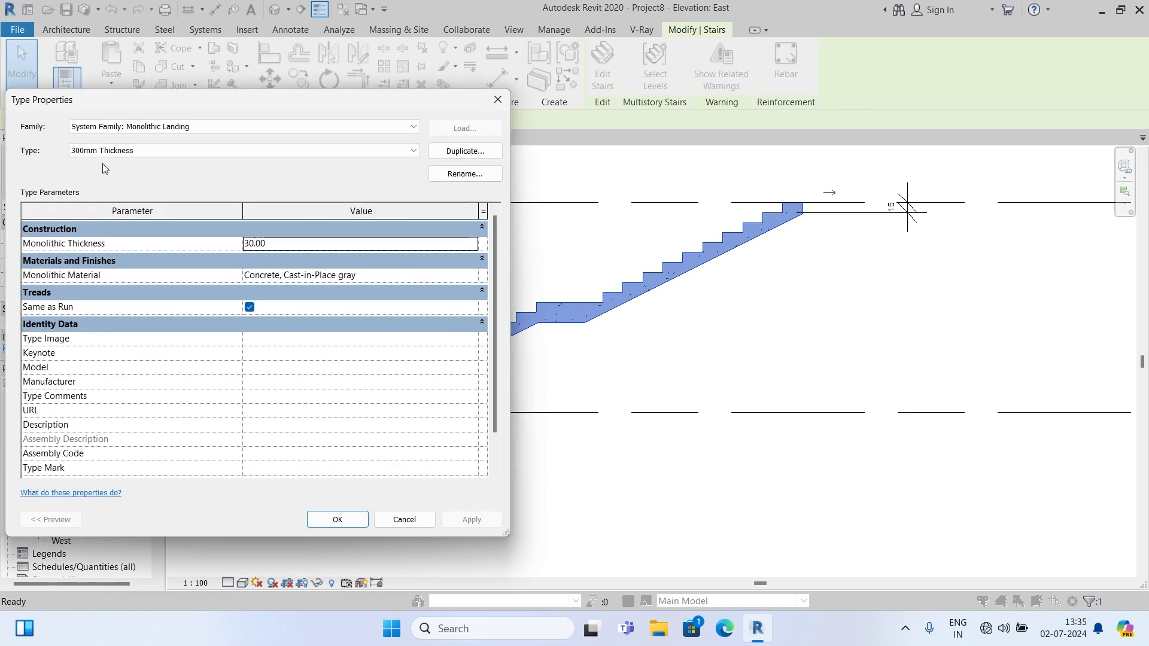
click(465, 154)
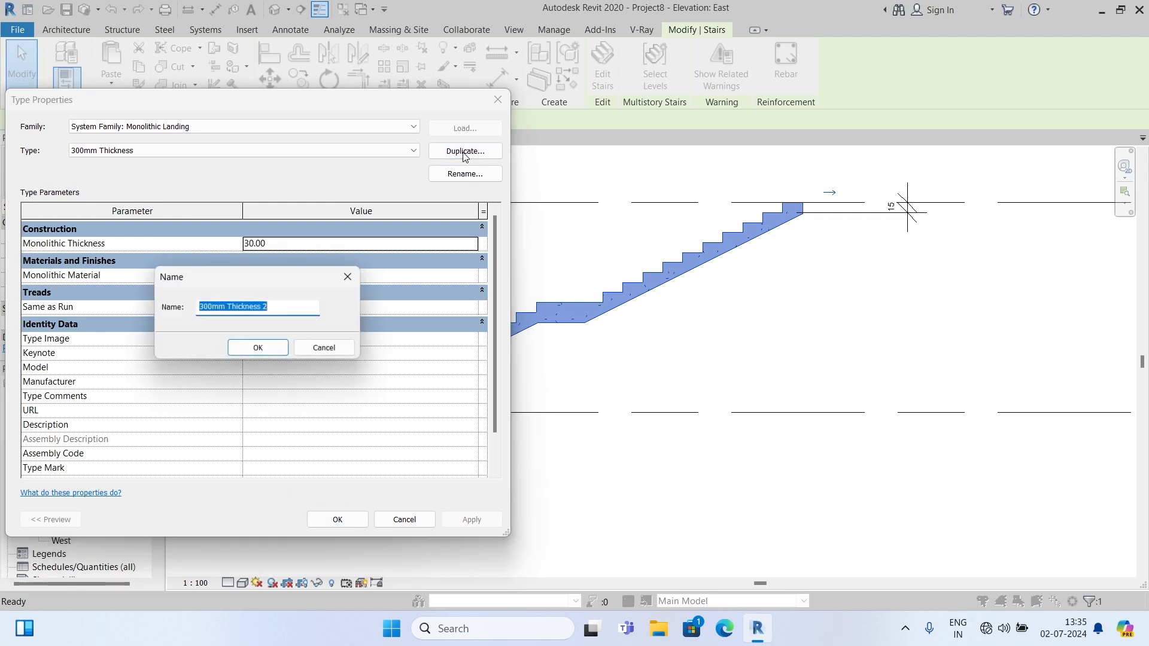
click(209, 308)
key(BackSpace)
key(BackSpace)
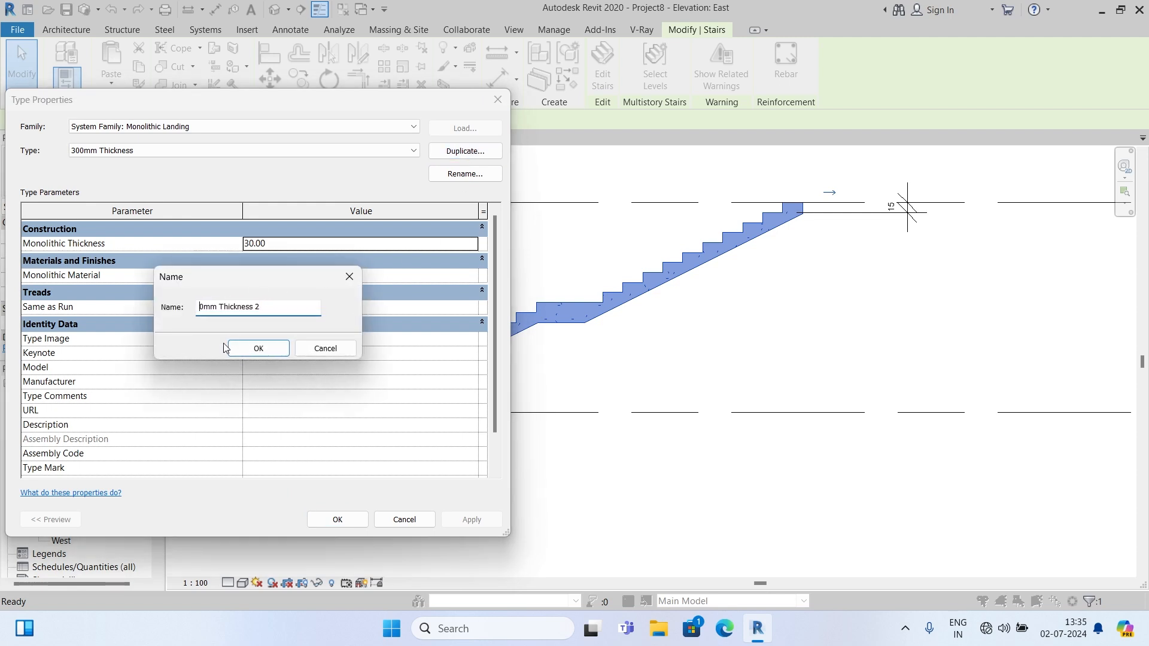
text(15)
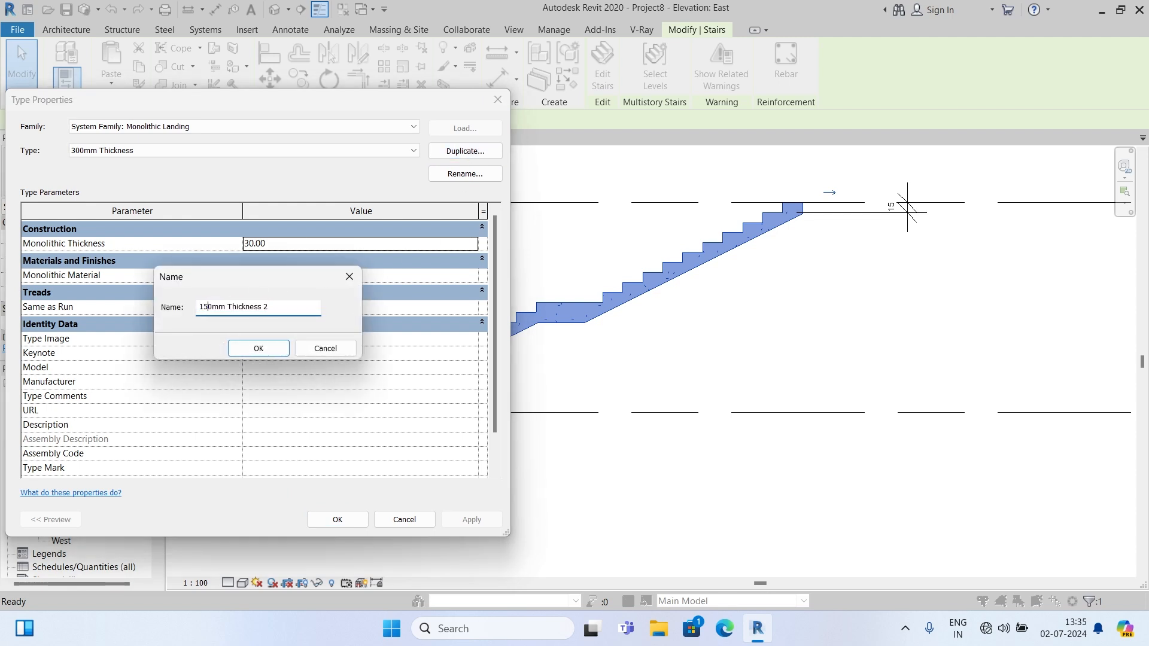
click(249, 350)
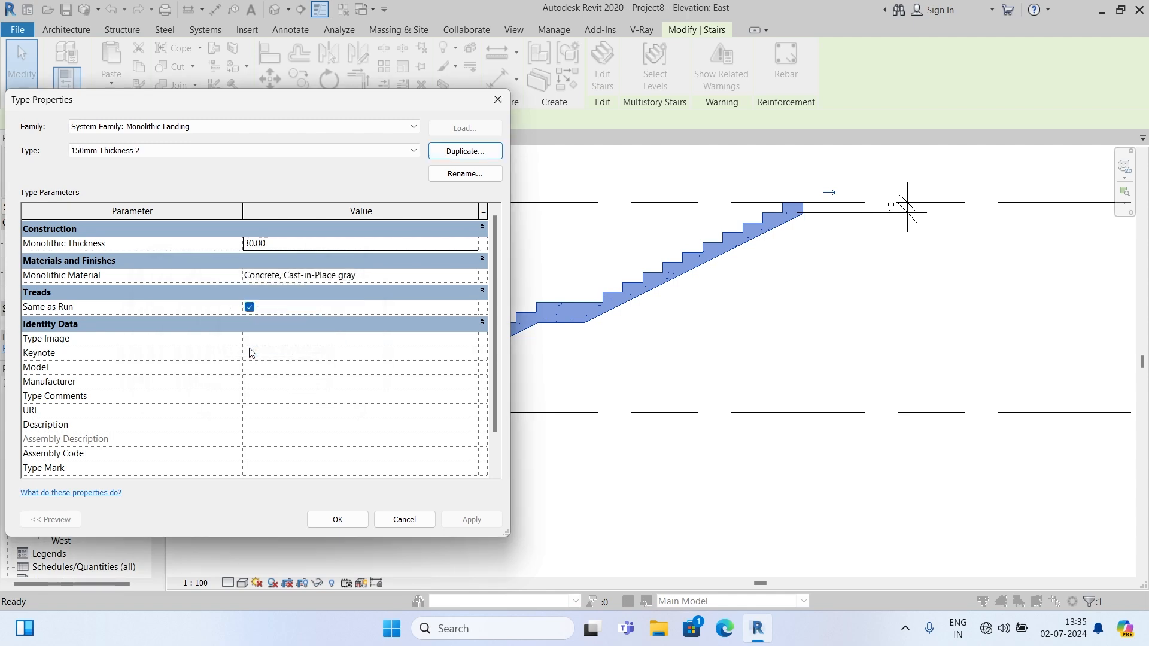
Set the new landing type's monolithic thickness to 15 cm and apply it to the stair.
double_click(268, 246)
text(15)
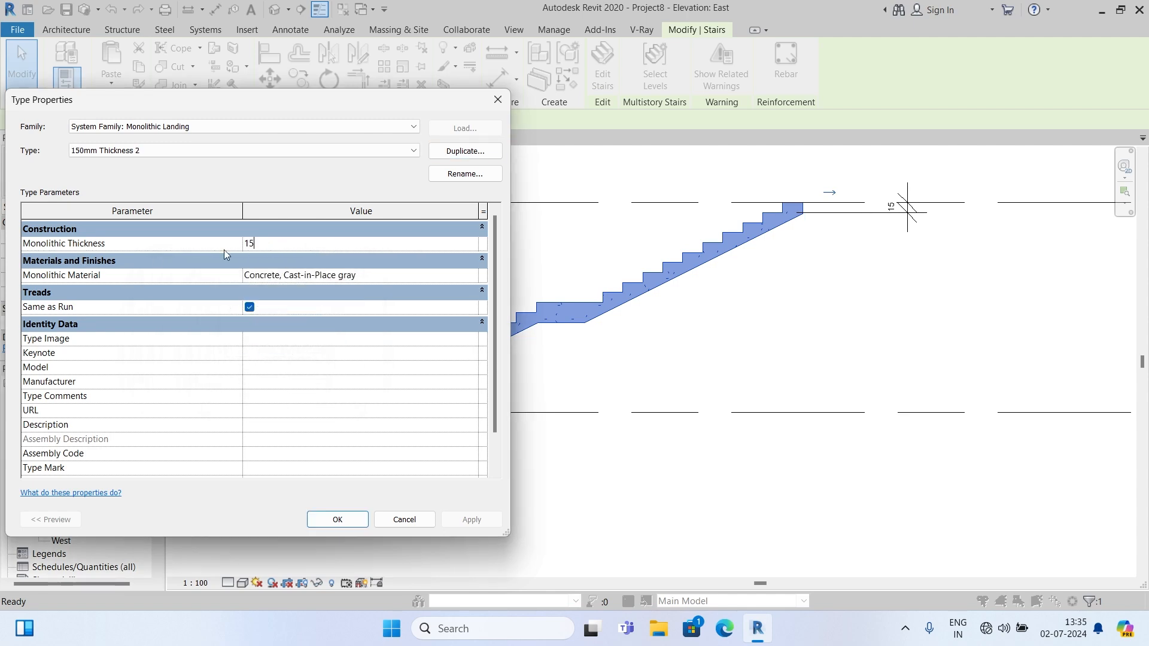
click(337, 520)
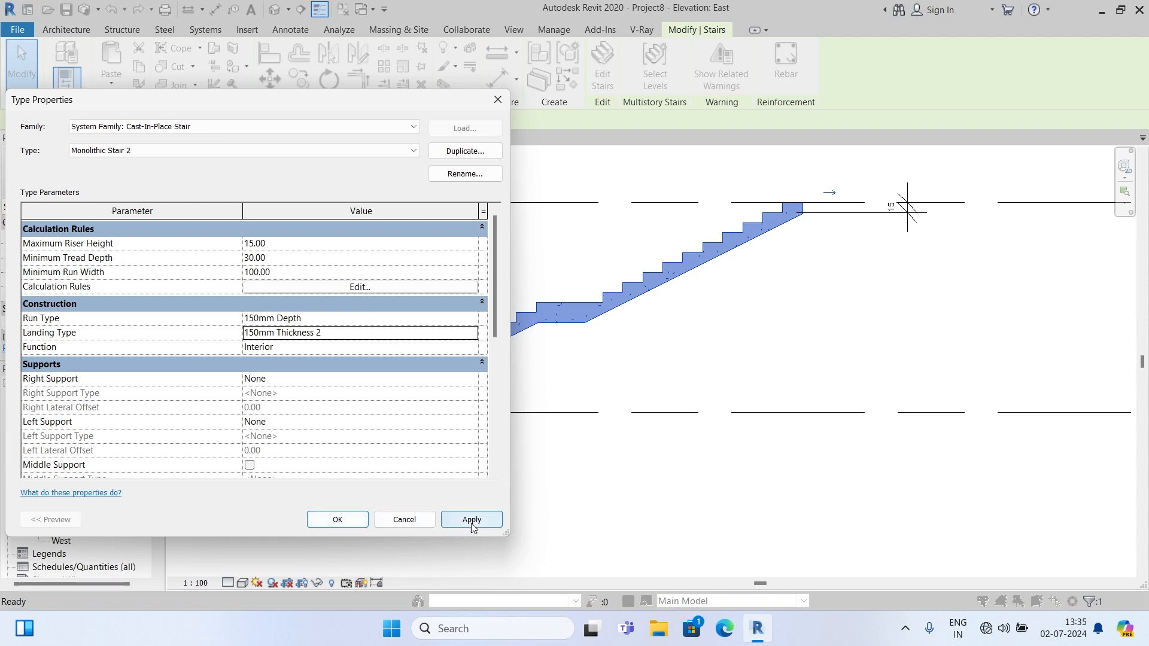
click(471, 521)
click(333, 520)
key(Escape)
scroll(524, 302, up, 2)
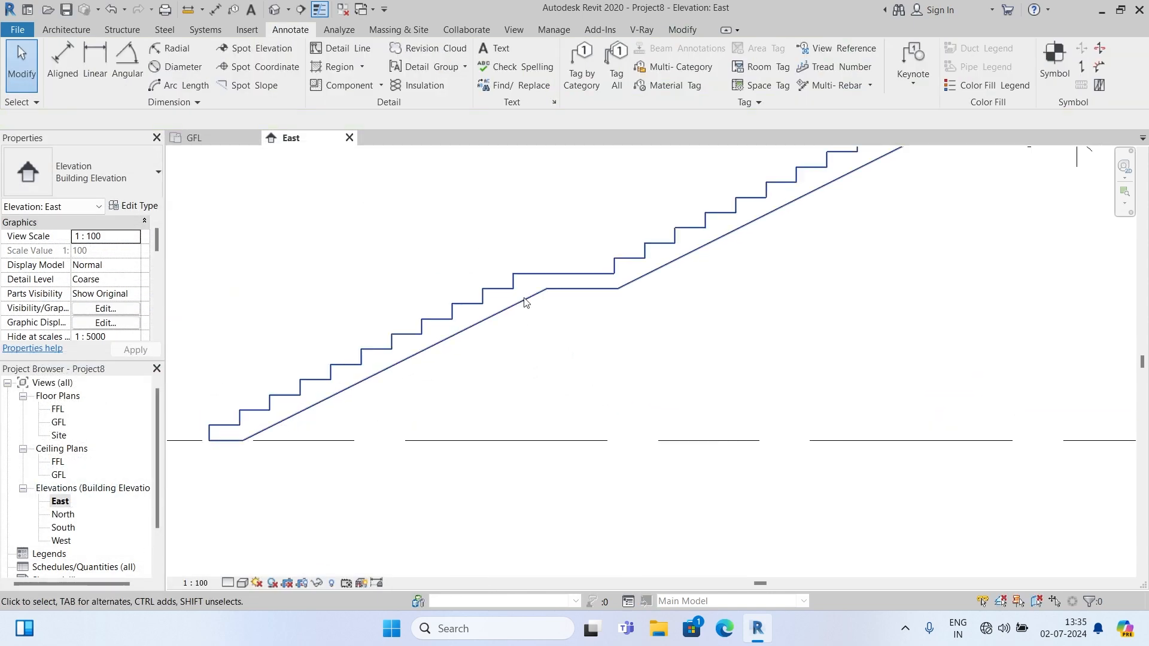
scroll(525, 302, down, 2)
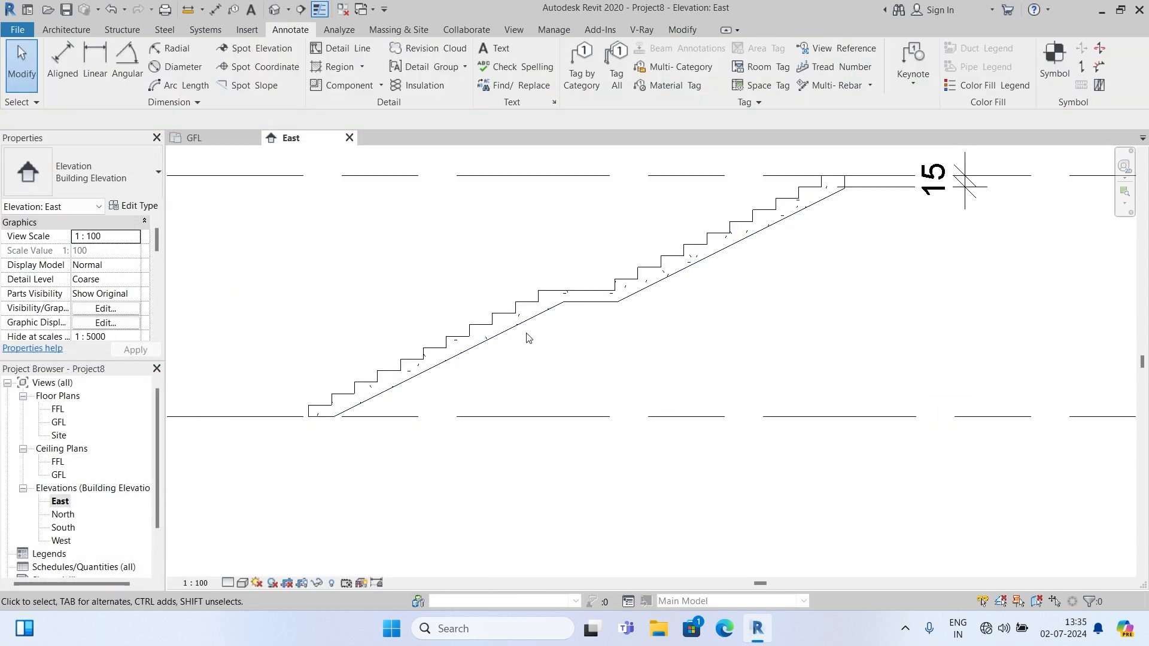
Open the 3D view and enable treads with a 2 cm thickness in the stair's 150mm Depth run type.
click(275, 9)
scroll(556, 324, up, 6)
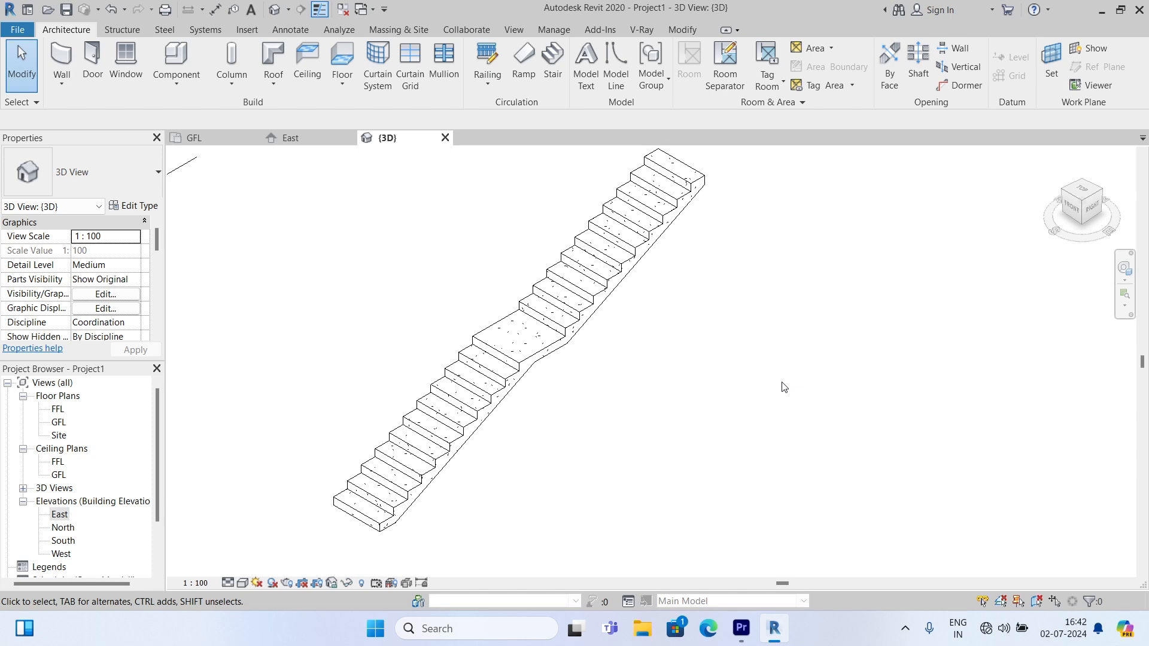
click(586, 336)
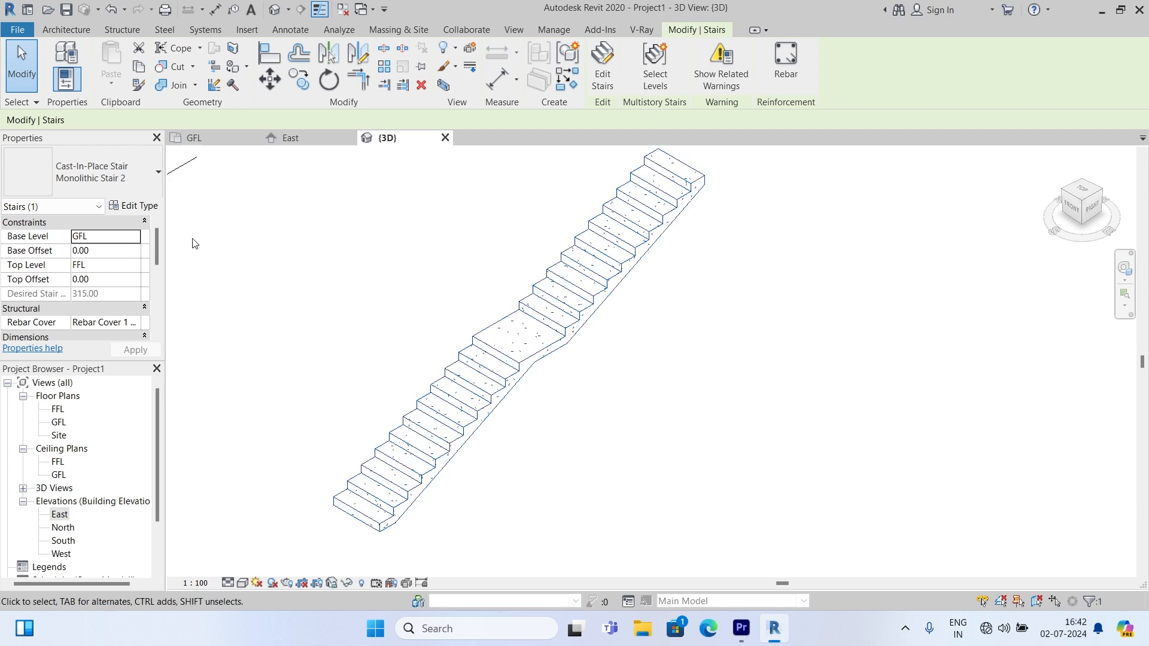
click(149, 207)
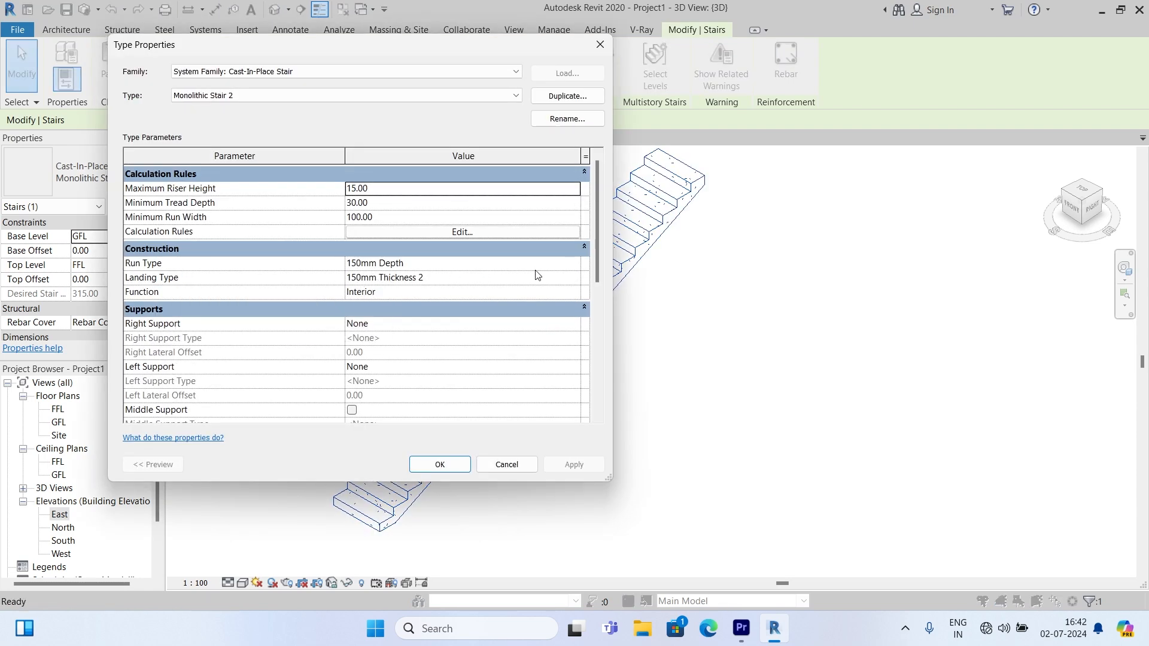
click(573, 264)
click(573, 264)
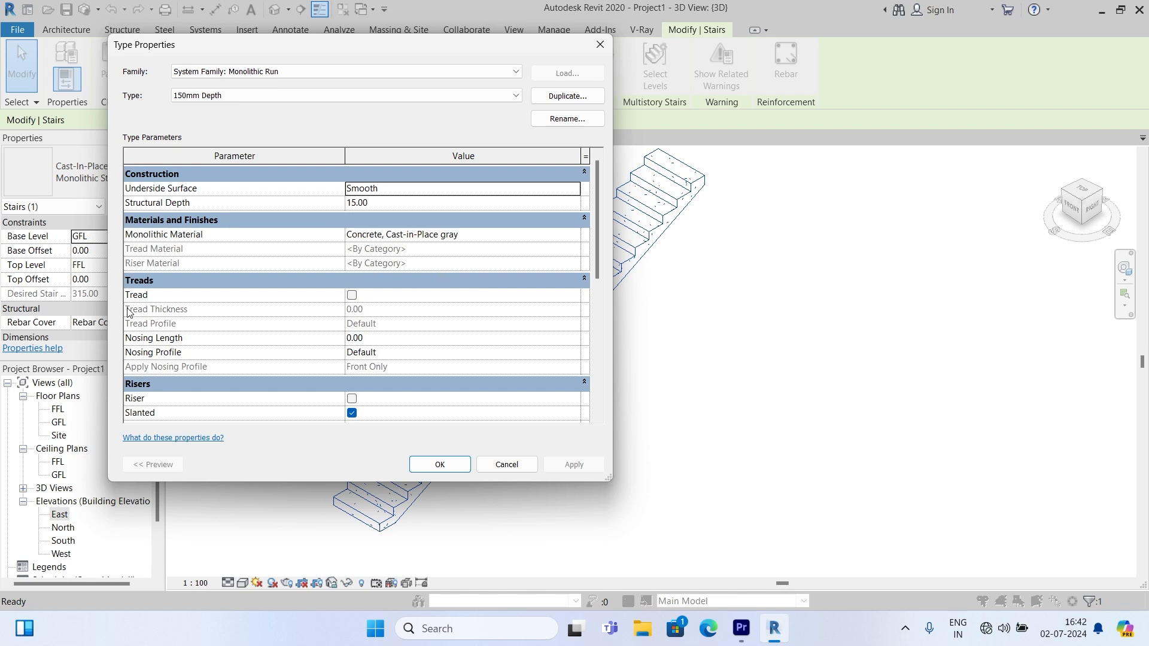
click(352, 296)
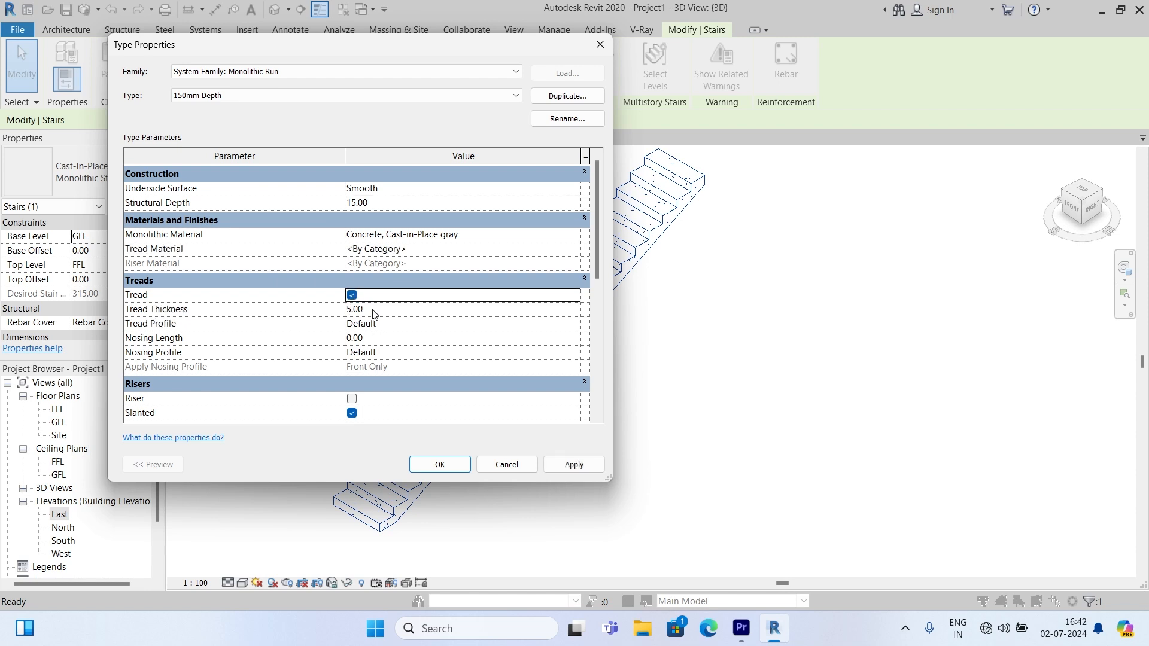
click(372, 310)
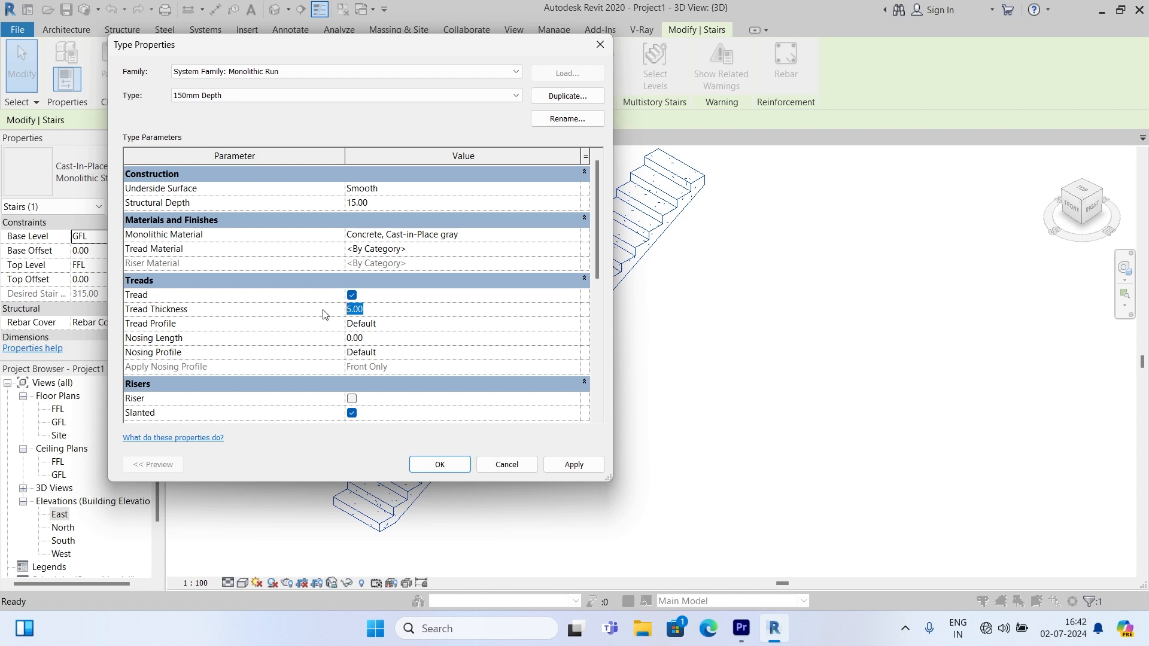
text(2)
Give the run type a 2 cm nosing length and the M_Stair Nosing - Radius : 20mm profile, then apply it to the stair.
click(387, 341)
text(2)
click(391, 353)
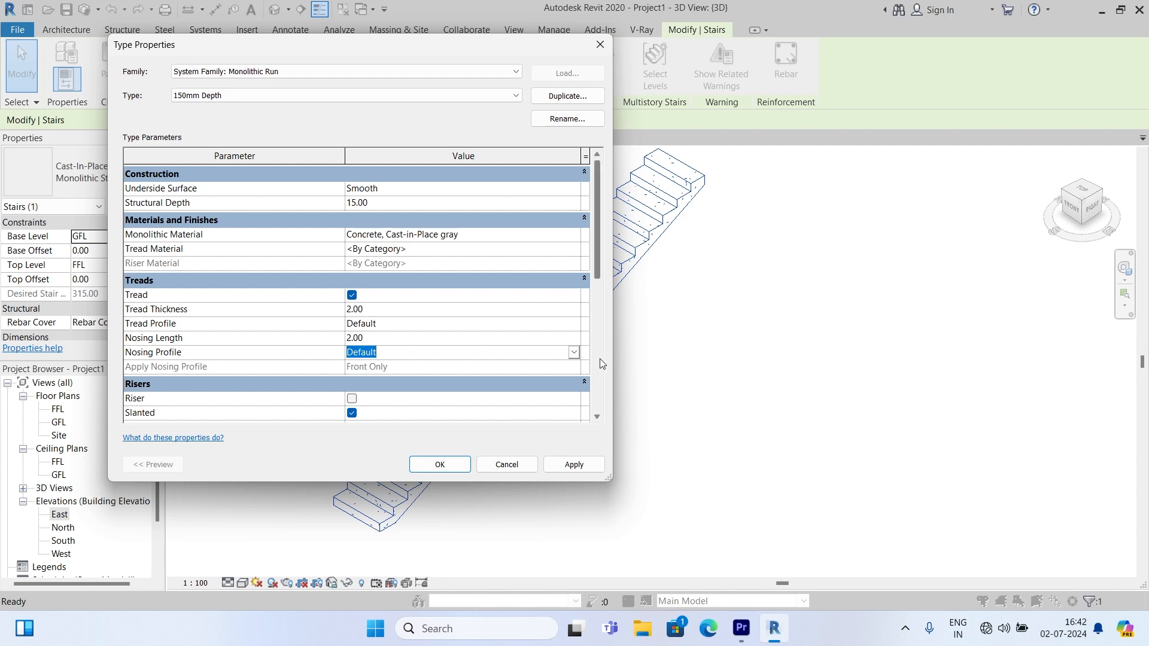
click(574, 352)
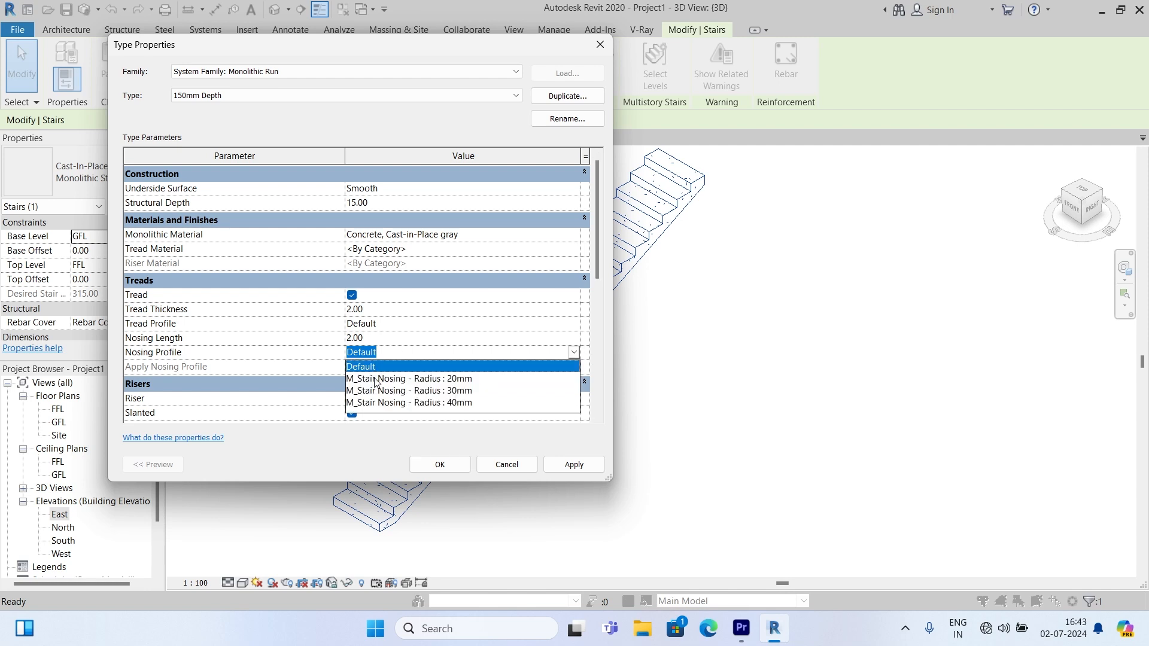
click(440, 379)
scroll(468, 372, down, 2)
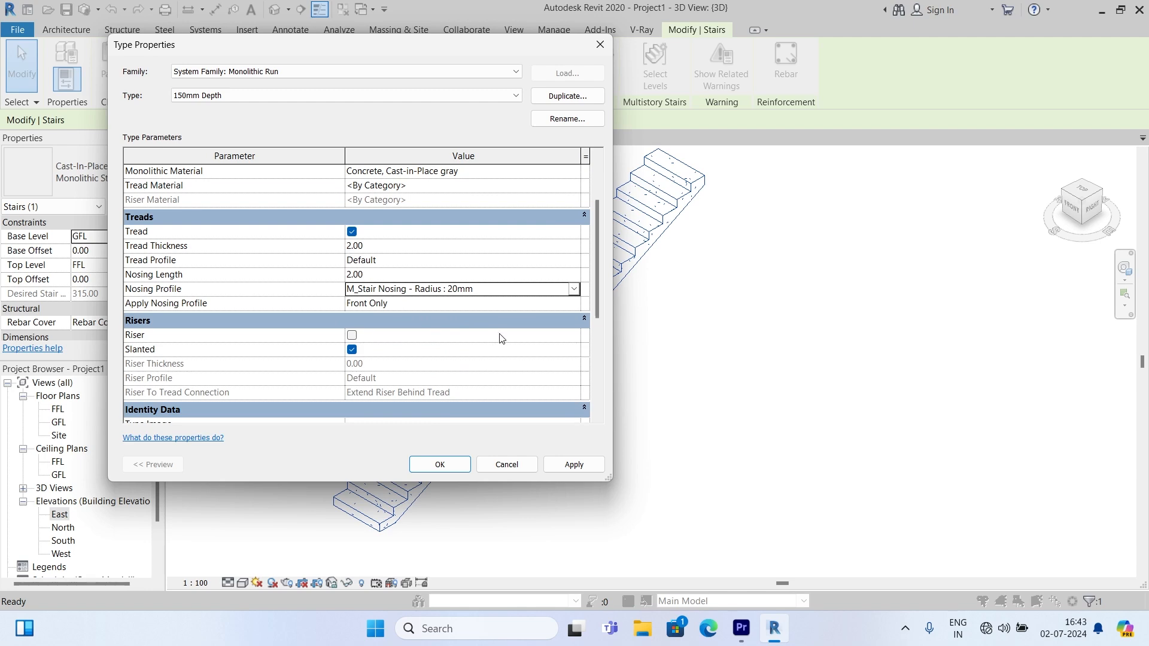
click(574, 465)
click(446, 466)
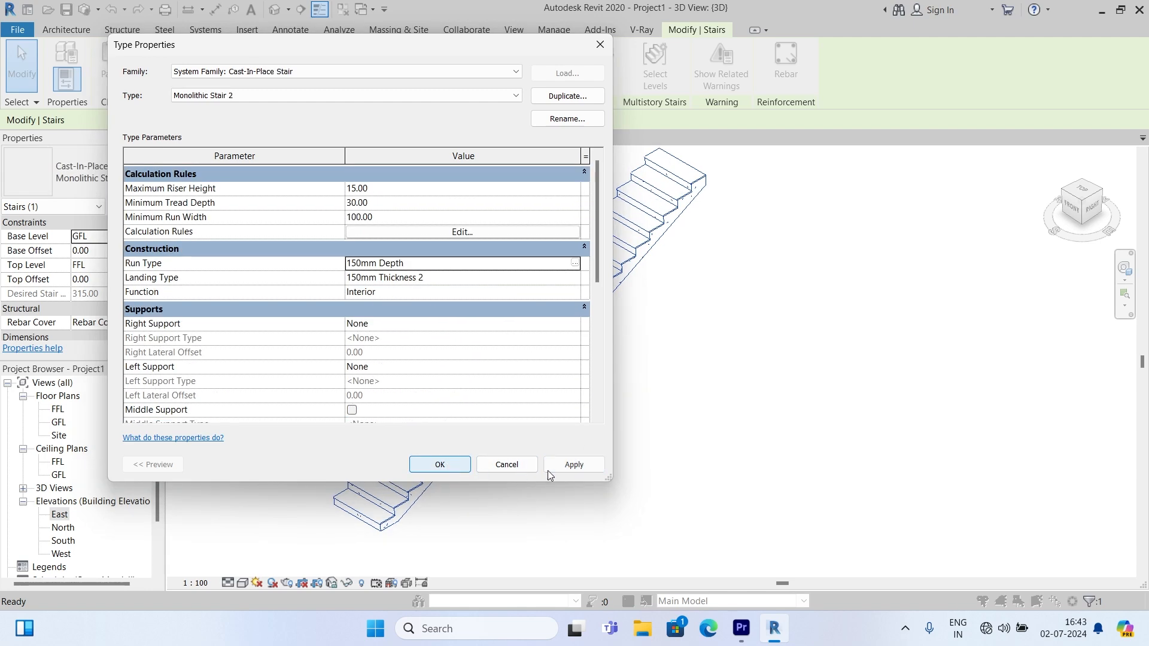
click(426, 462)
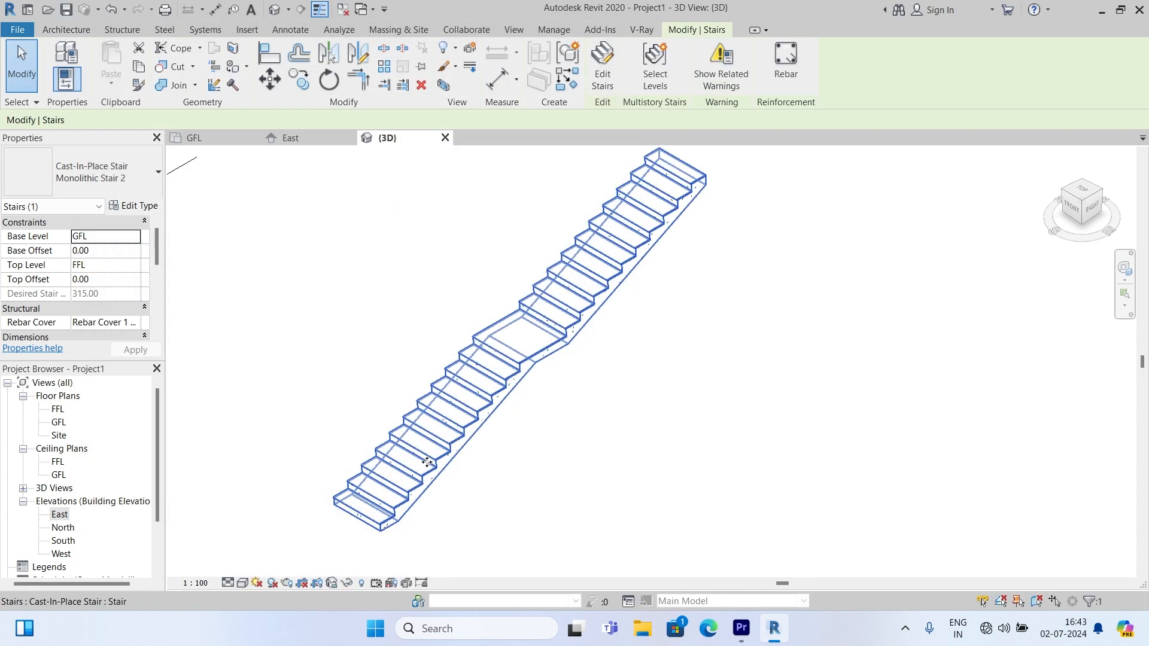
Examine the stair's treads, nosings and risers up close in 3D and in the East elevation.
click(546, 433)
scroll(545, 433, up, 5)
double_click(60, 515)
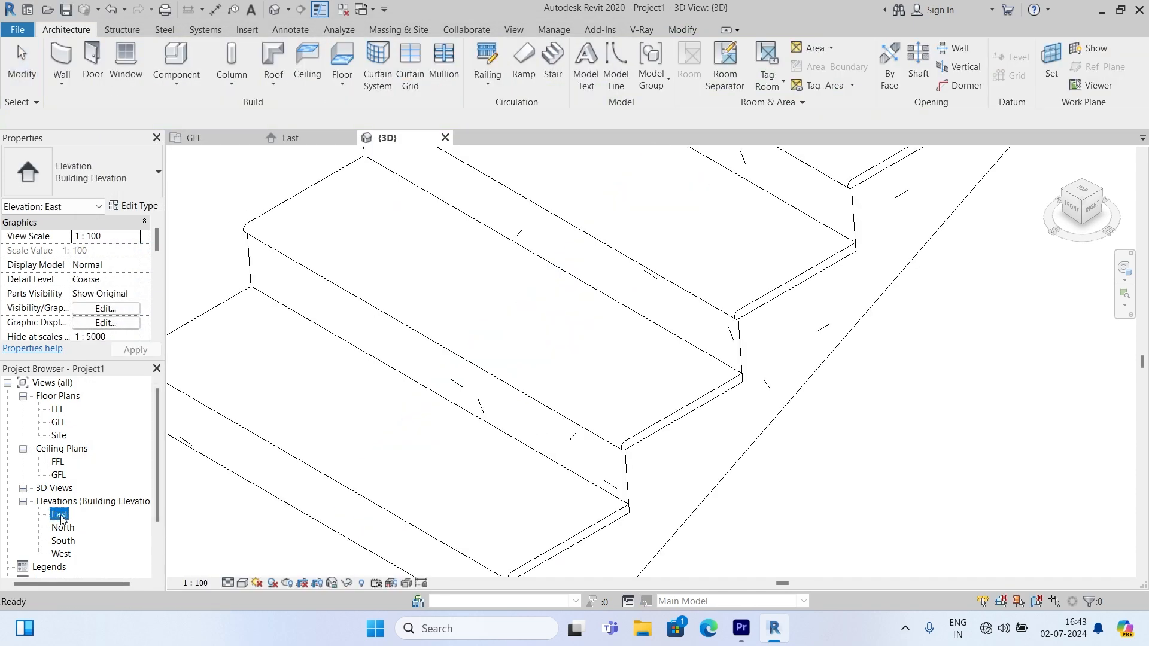
scroll(328, 448, up, 10)
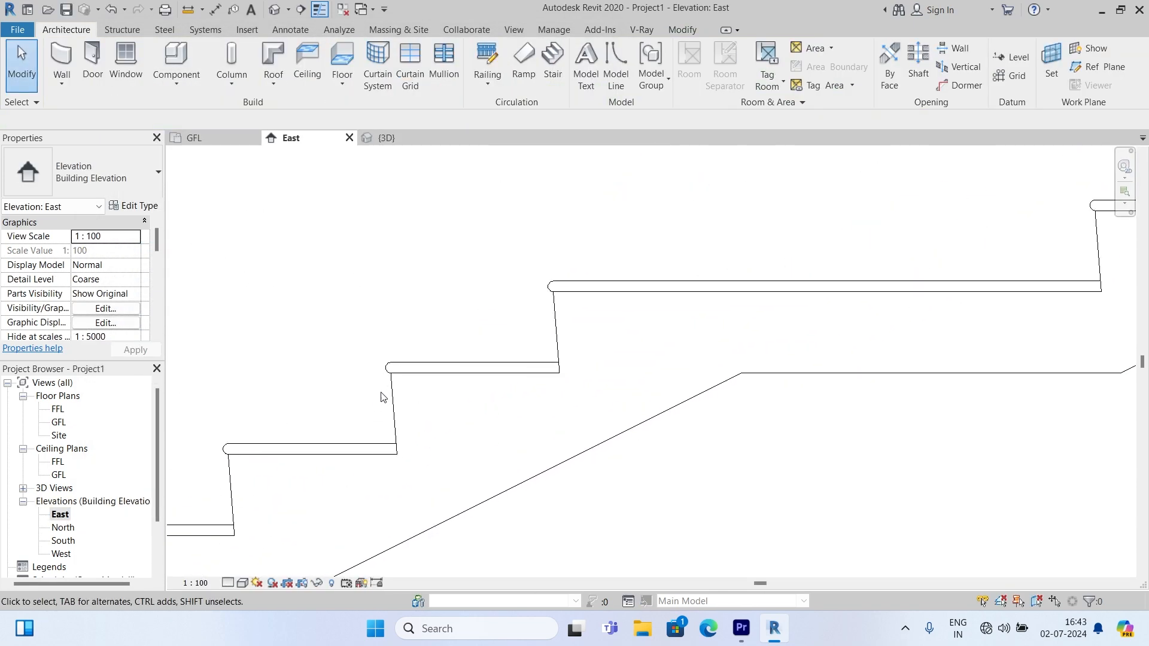
scroll(644, 369, down, 2)
scroll(378, 423, up, 3)
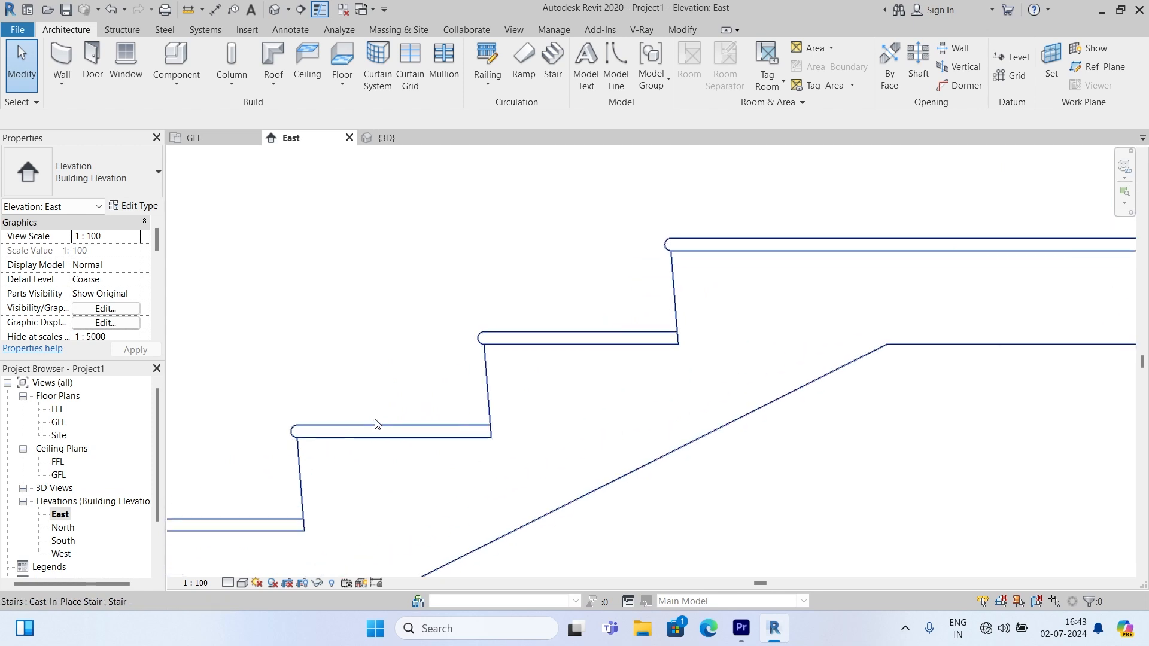
scroll(311, 427, down, 2)
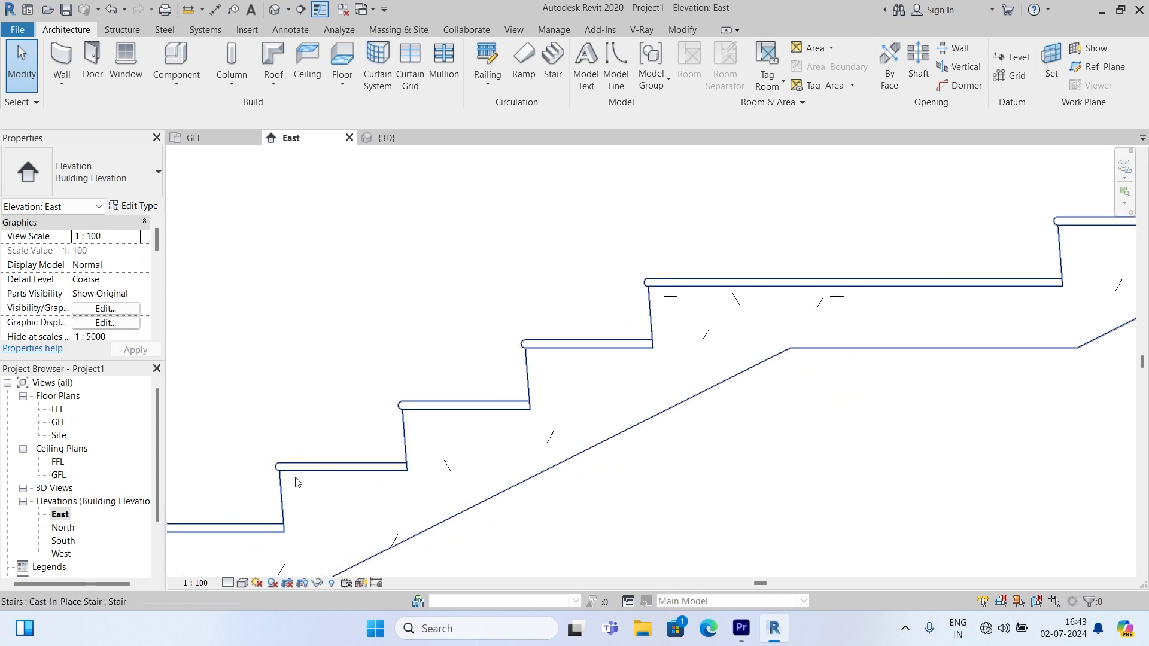
scroll(412, 426, up, 1)
scroll(407, 467, up, 1)
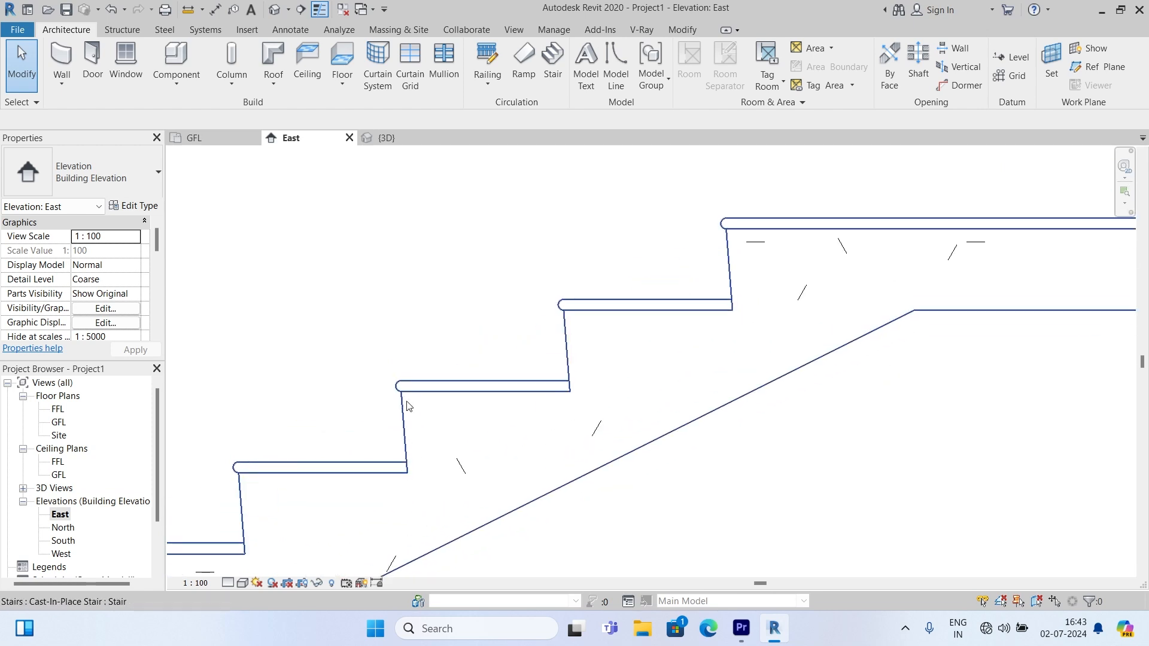
scroll(569, 386, down, 1)
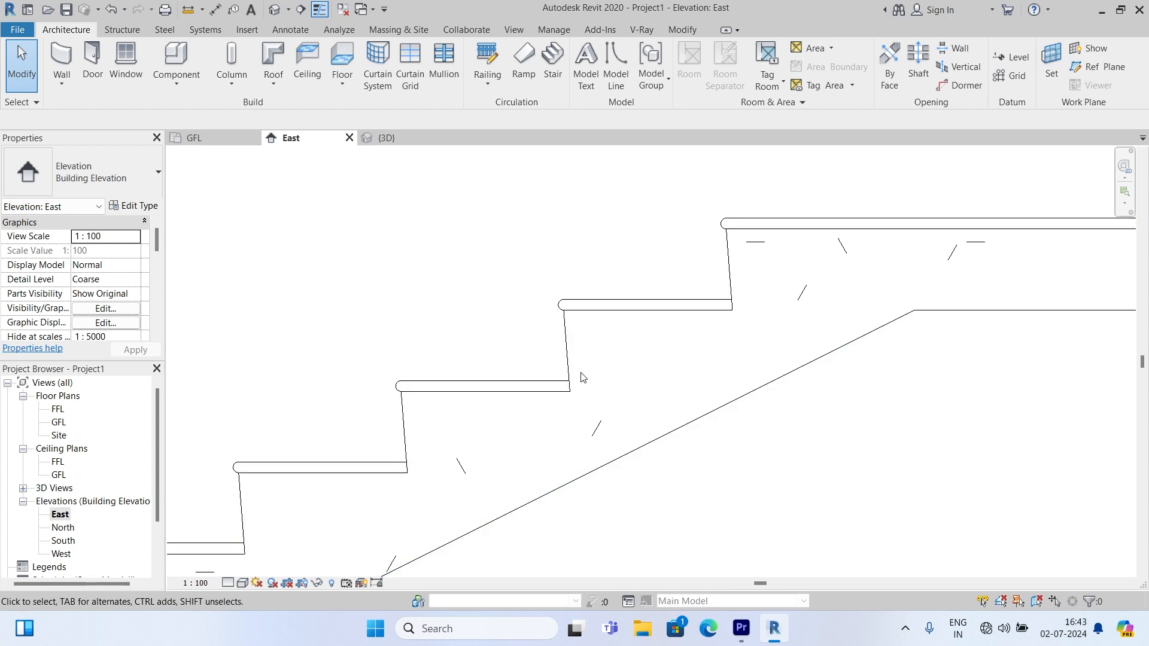
scroll(599, 383, down, 1)
scroll(637, 335, down, 2)
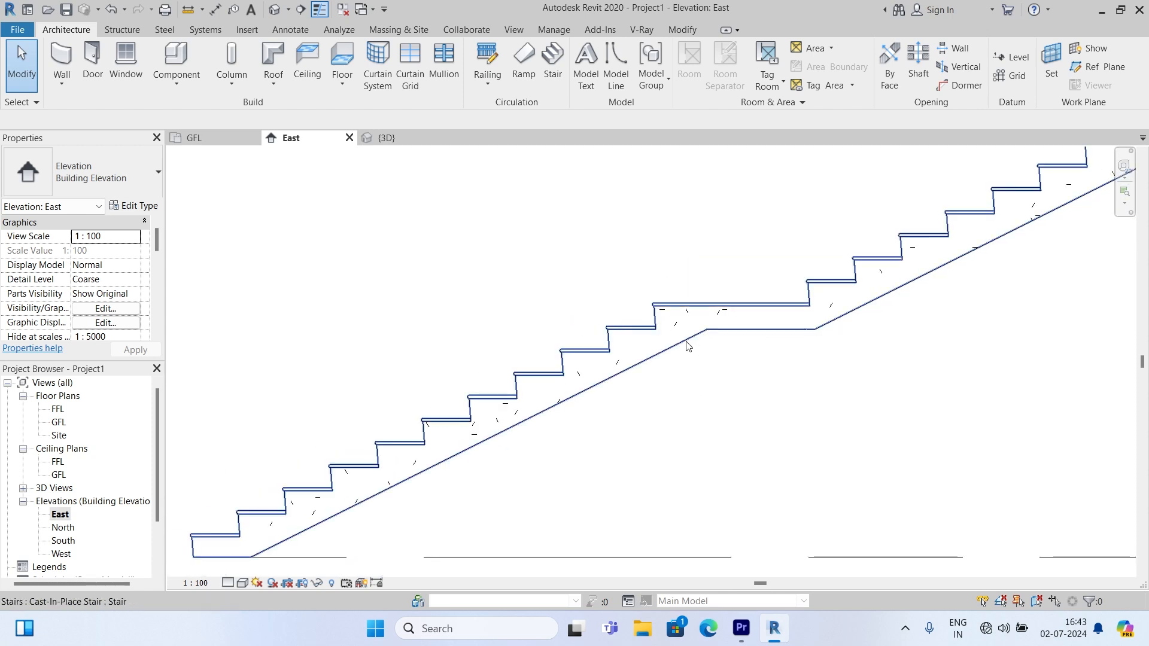
Turn off slanted risers in the stair's 150mm Depth run type and apply the change to the stair.
click(684, 344)
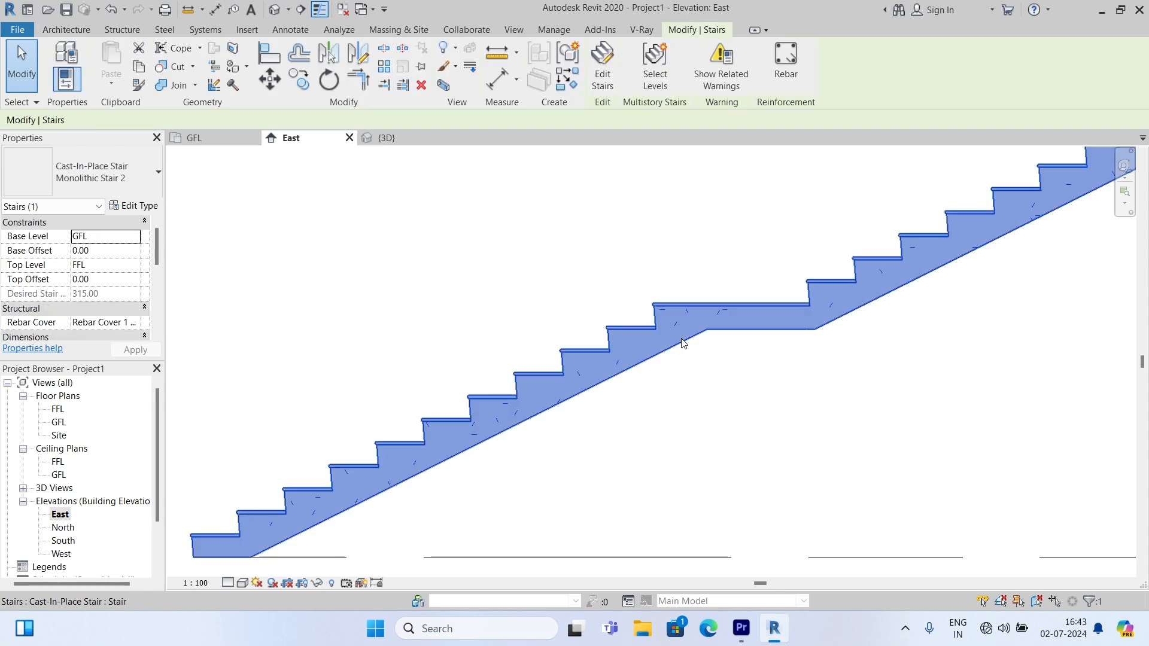
click(138, 206)
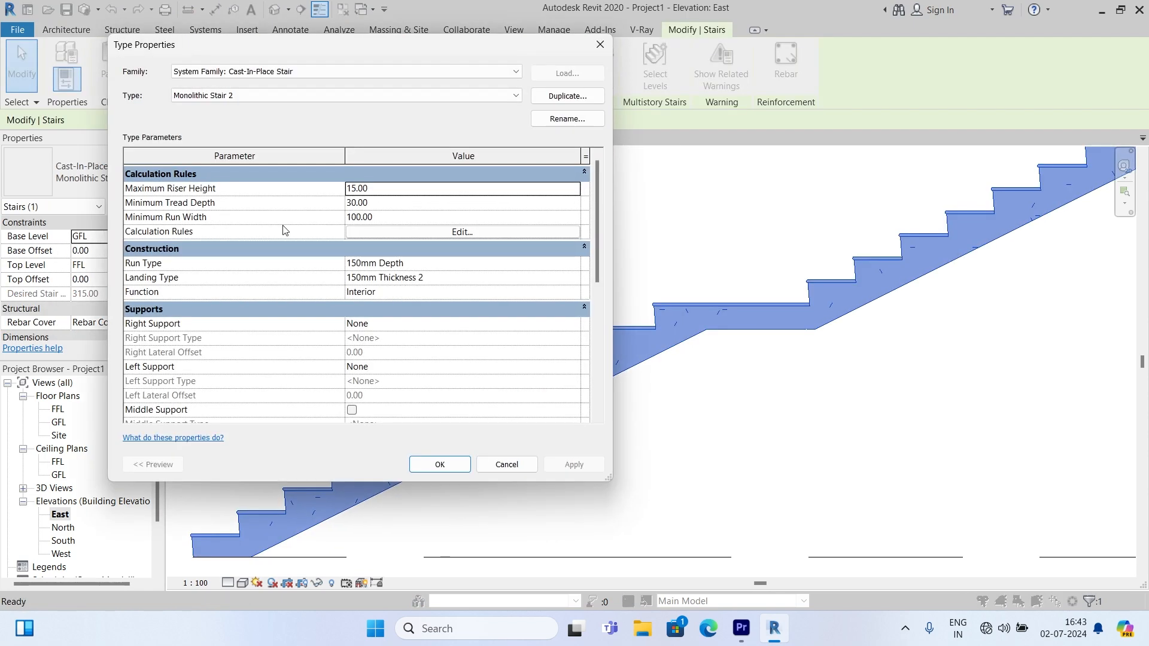
click(446, 263)
click(575, 264)
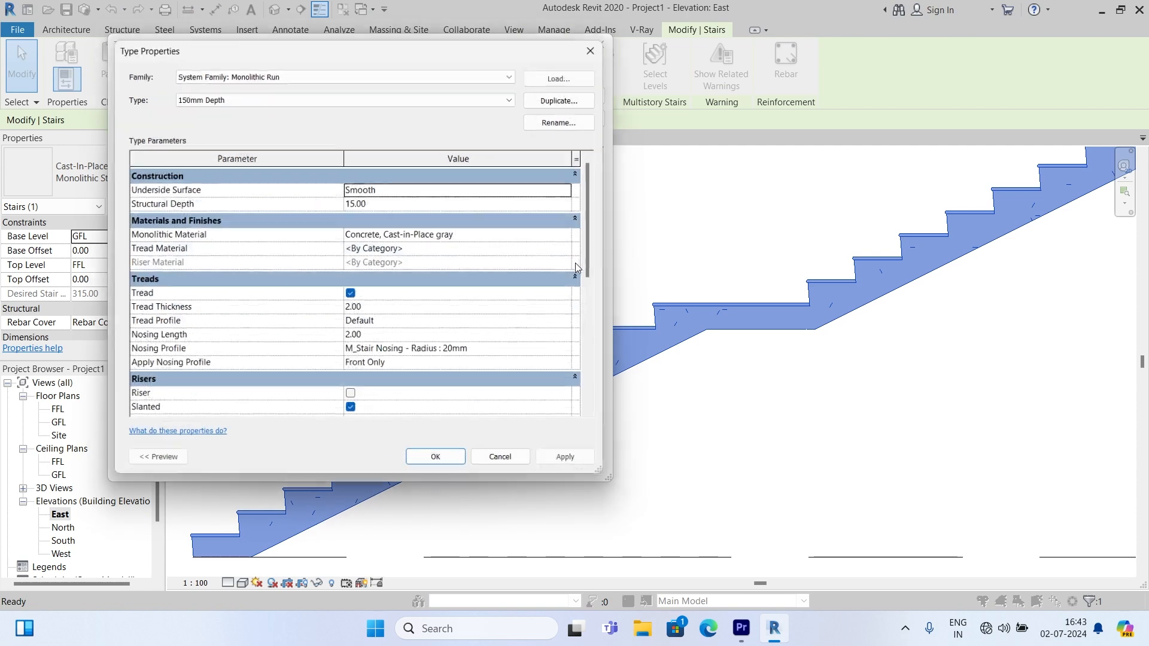
scroll(450, 335, down, 2)
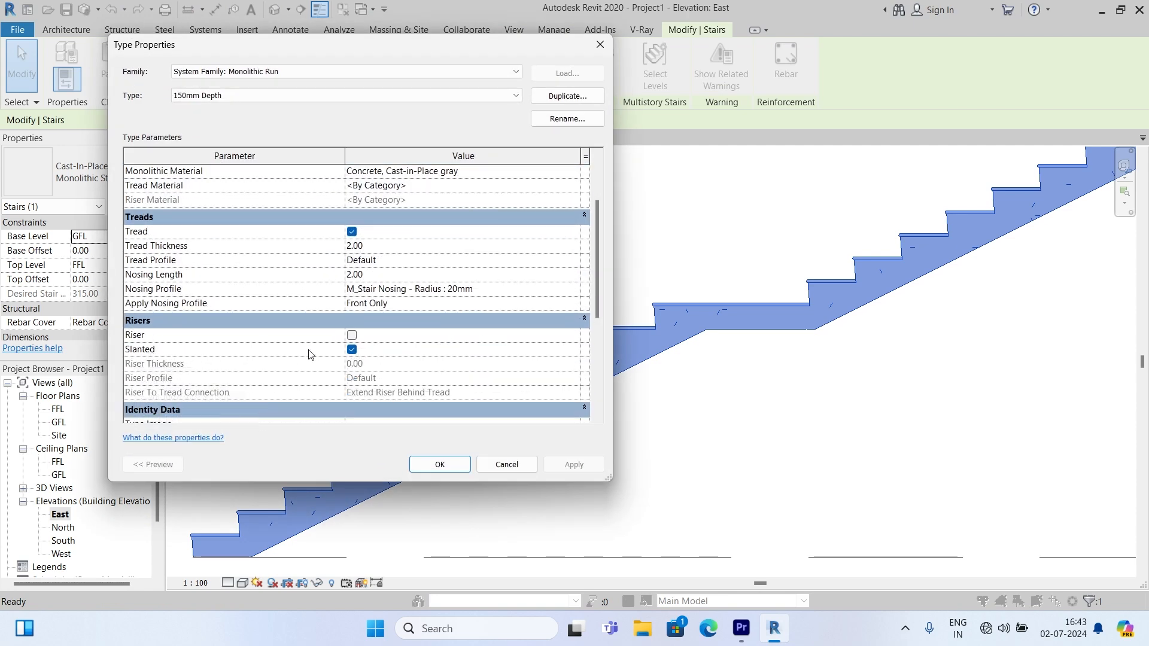
click(352, 349)
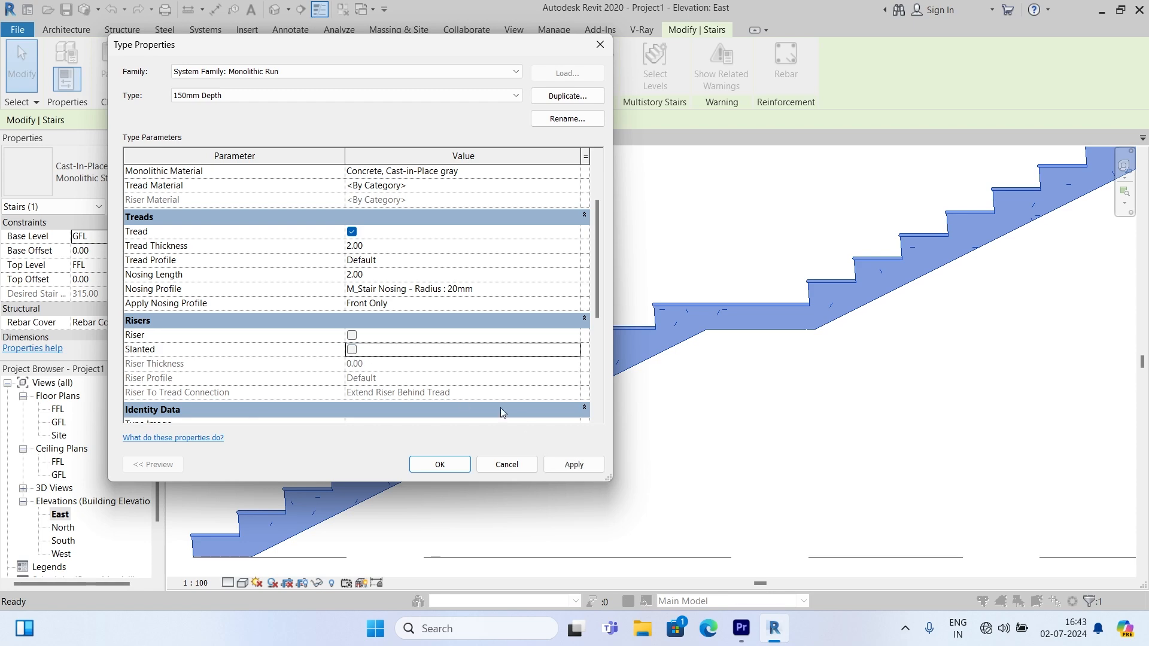
click(569, 465)
click(441, 465)
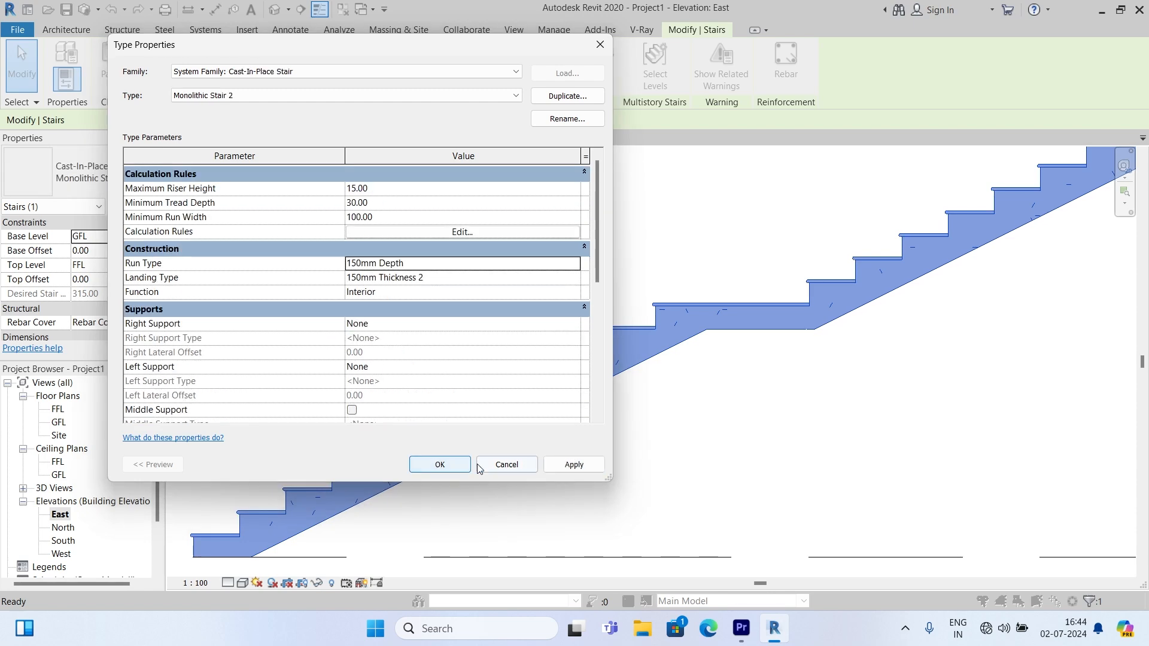
click(432, 461)
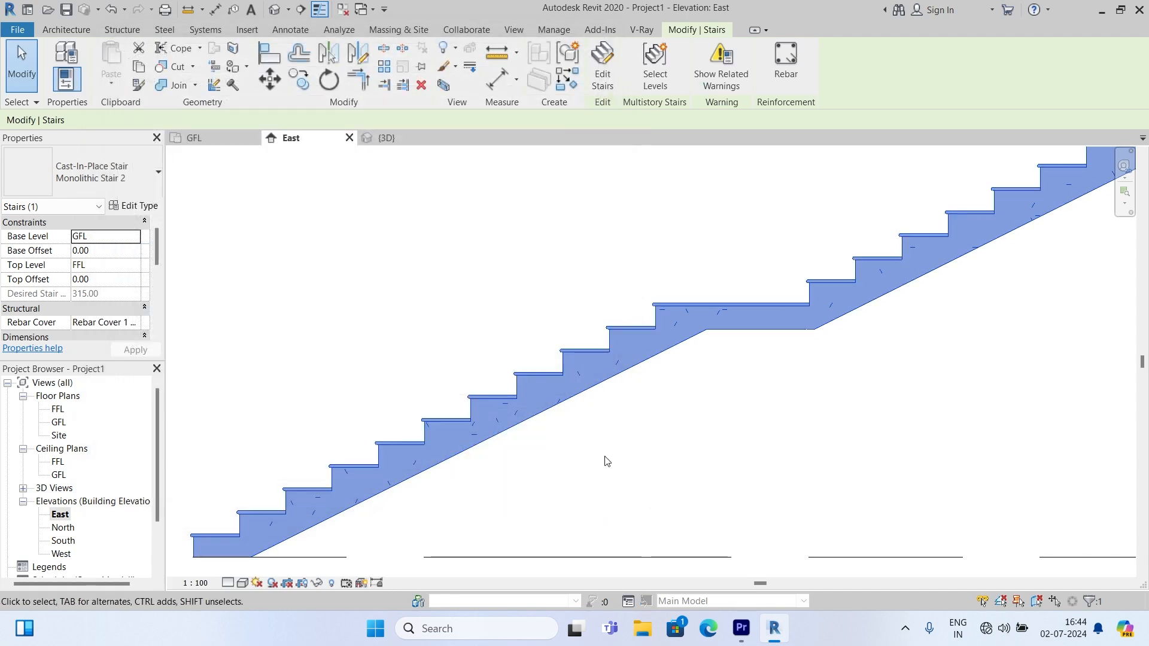
click(608, 461)
Check the straight risers in the East elevation and show the 3D view in the Shaded visual style.
scroll(600, 368, up, 5)
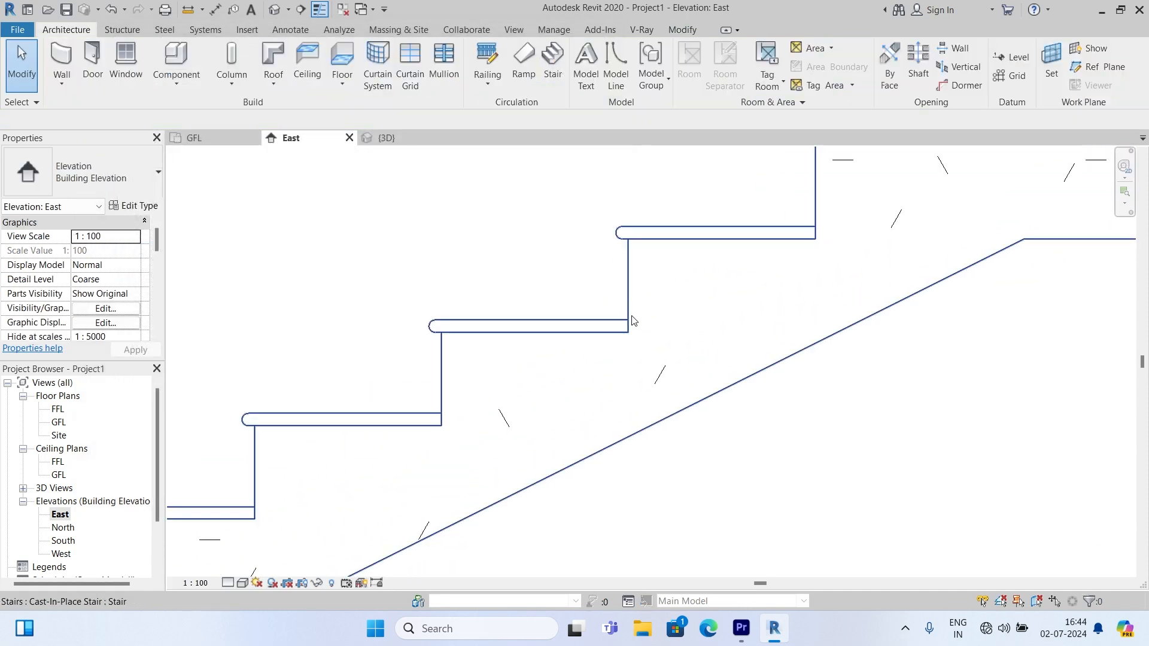
scroll(636, 329, down, 1)
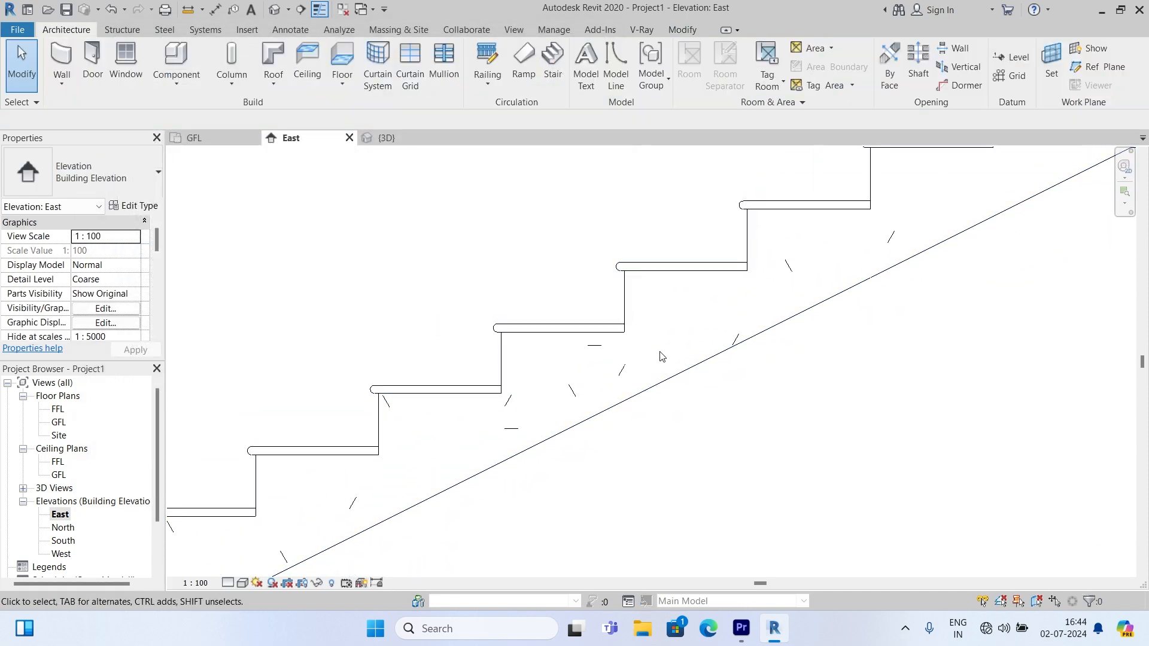
scroll(662, 357, down, 5)
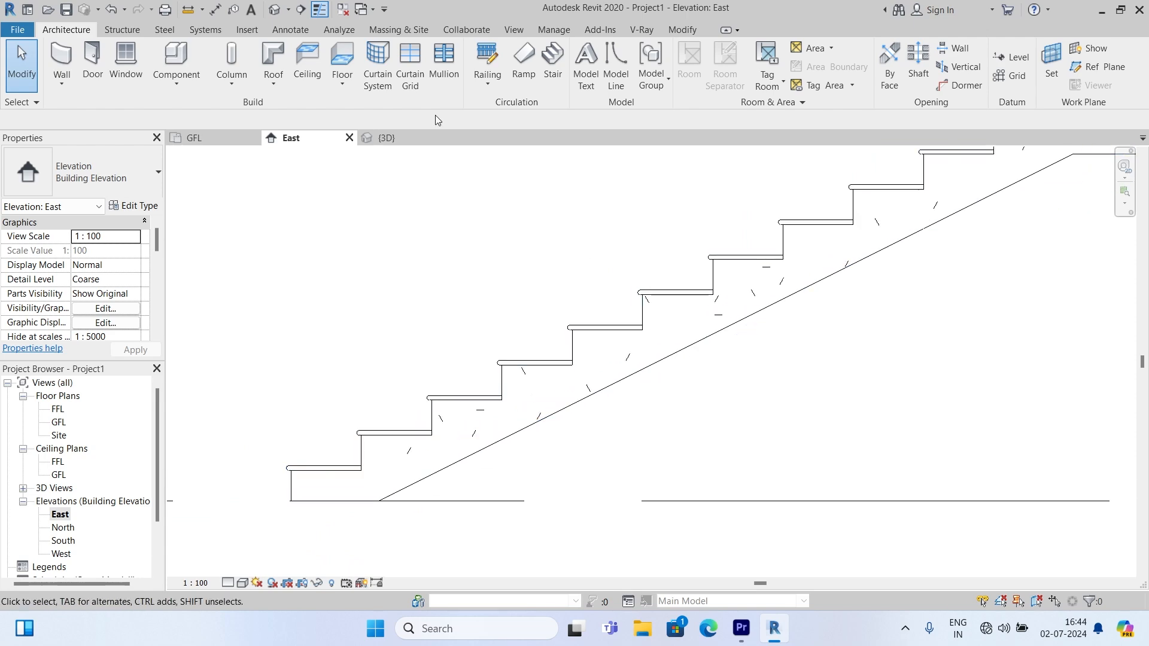
click(276, 10)
click(243, 583)
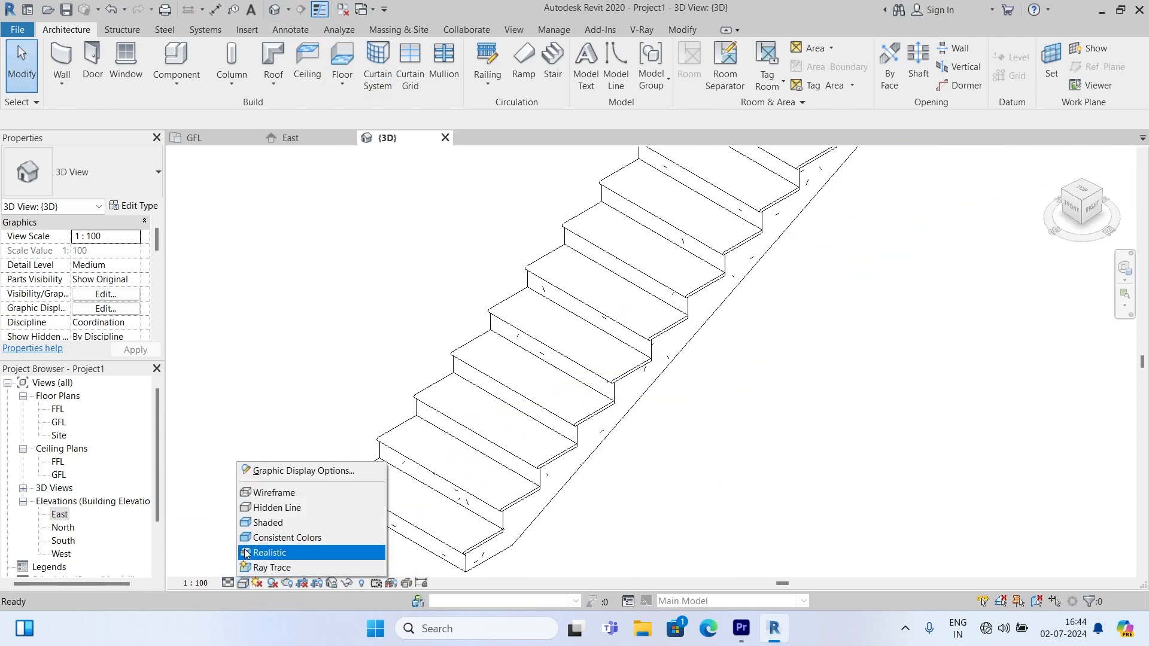
click(271, 527)
Examine the shaded stair's treads, nosings, risers and landing up close in 3D.
scroll(609, 463, down, 3)
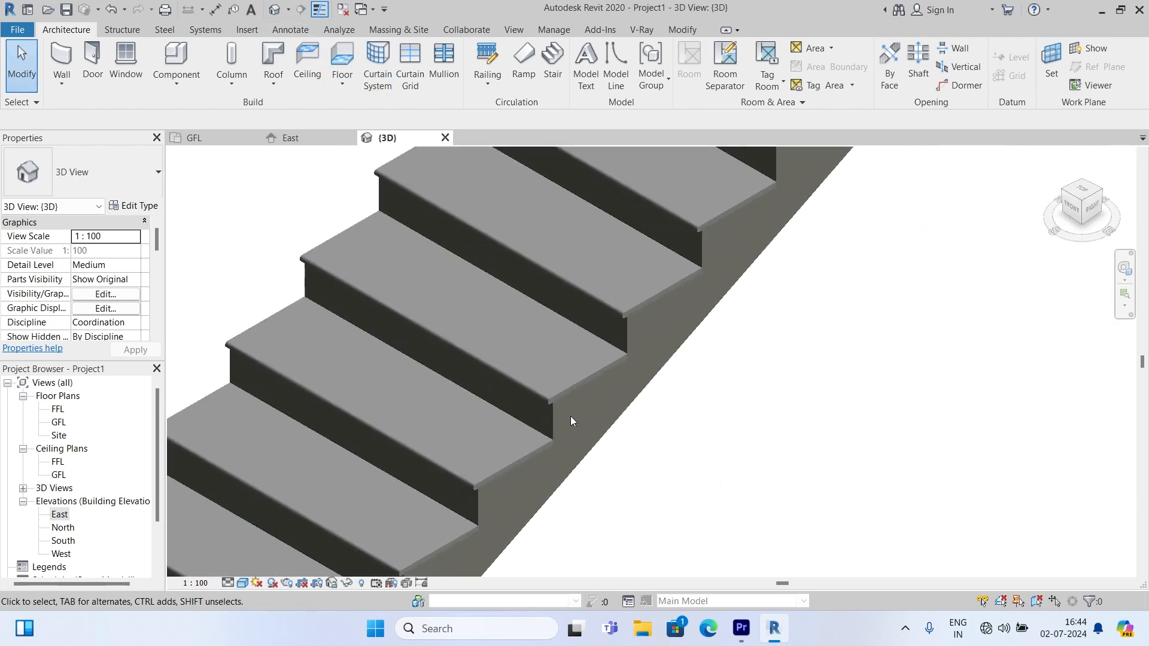
scroll(551, 424, up, 5)
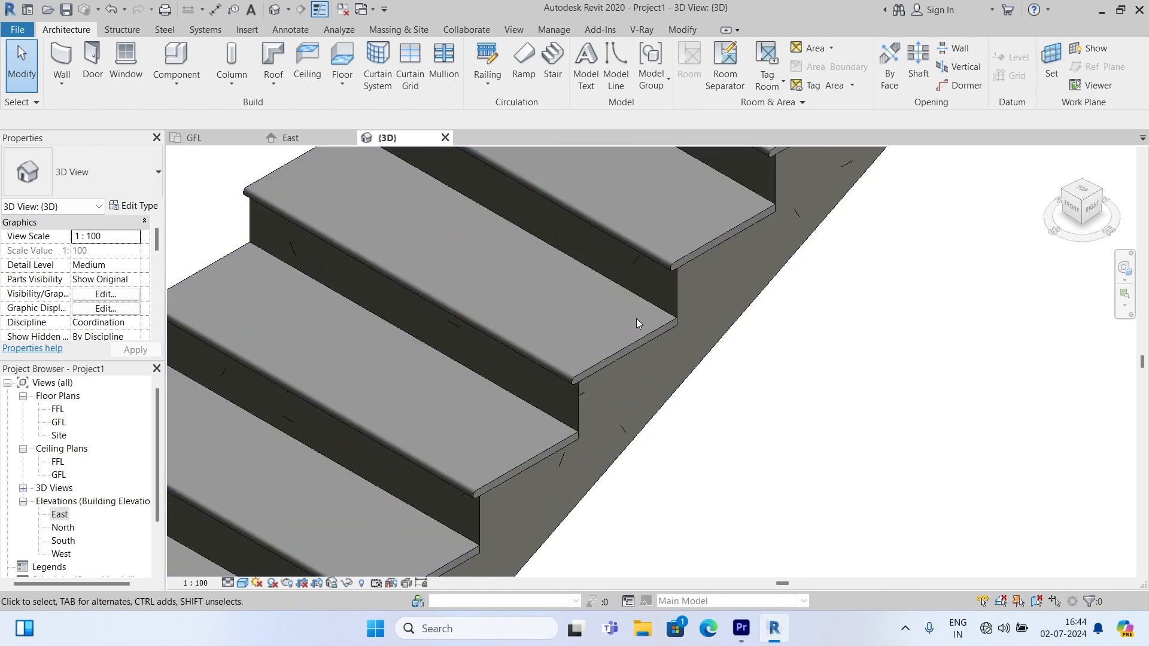
scroll(631, 407, down, 3)
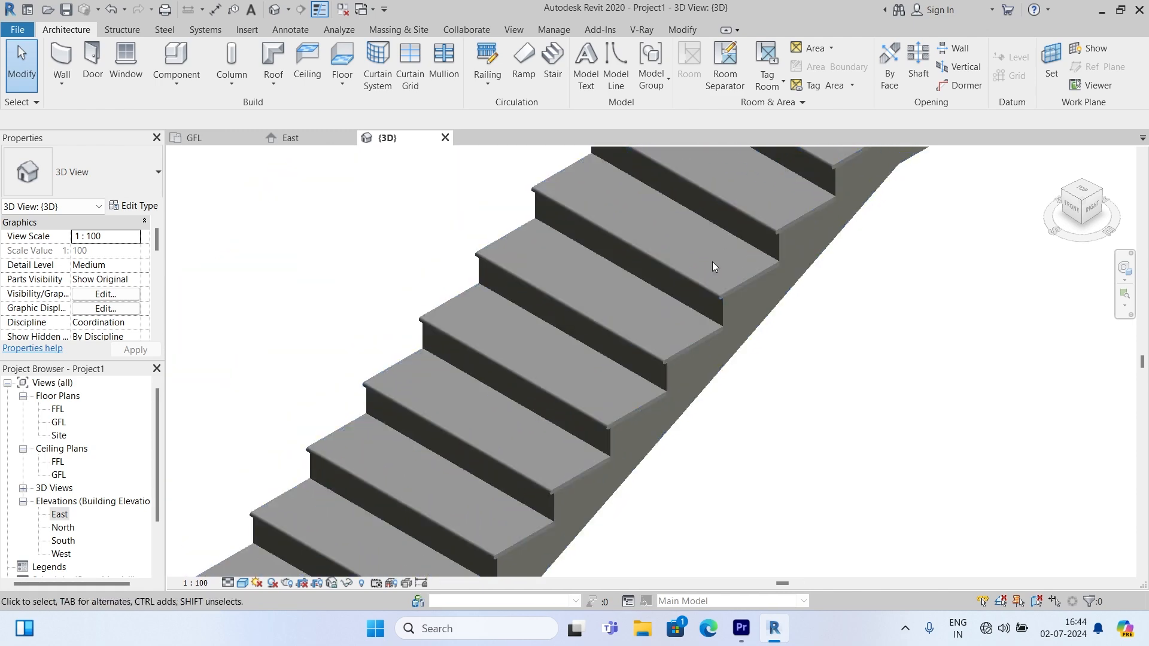
scroll(600, 344, up, 3)
scroll(589, 376, down, 4)
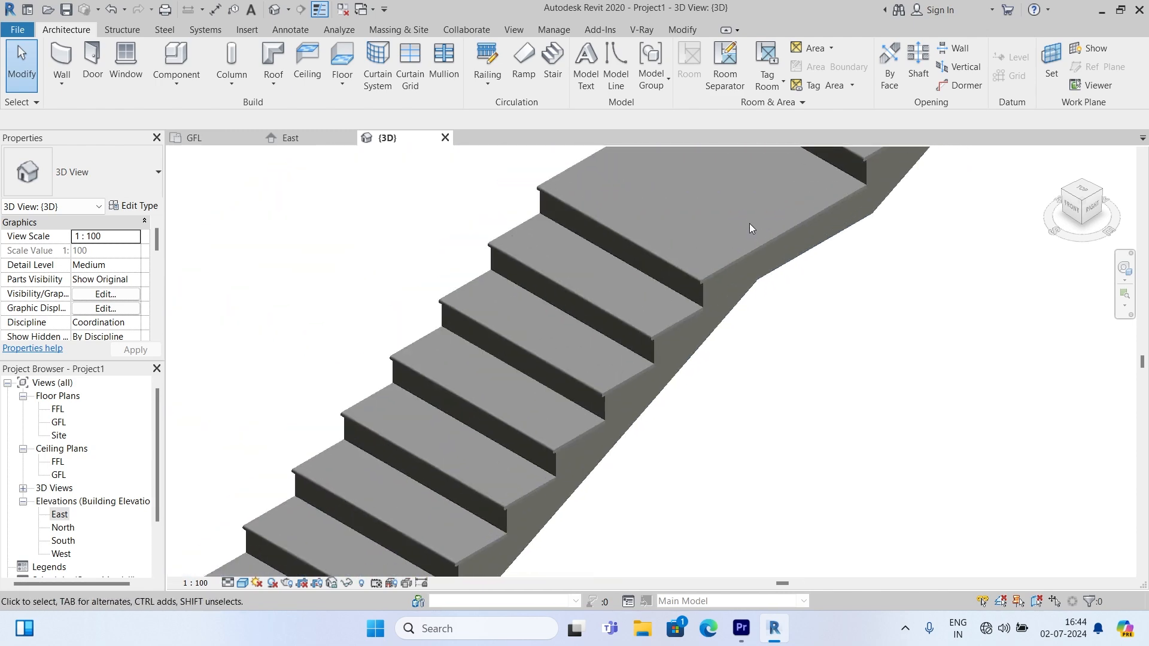
scroll(732, 271, up, 2)
scroll(743, 242, down, 3)
scroll(796, 197, up, 4)
scroll(771, 251, down, 3)
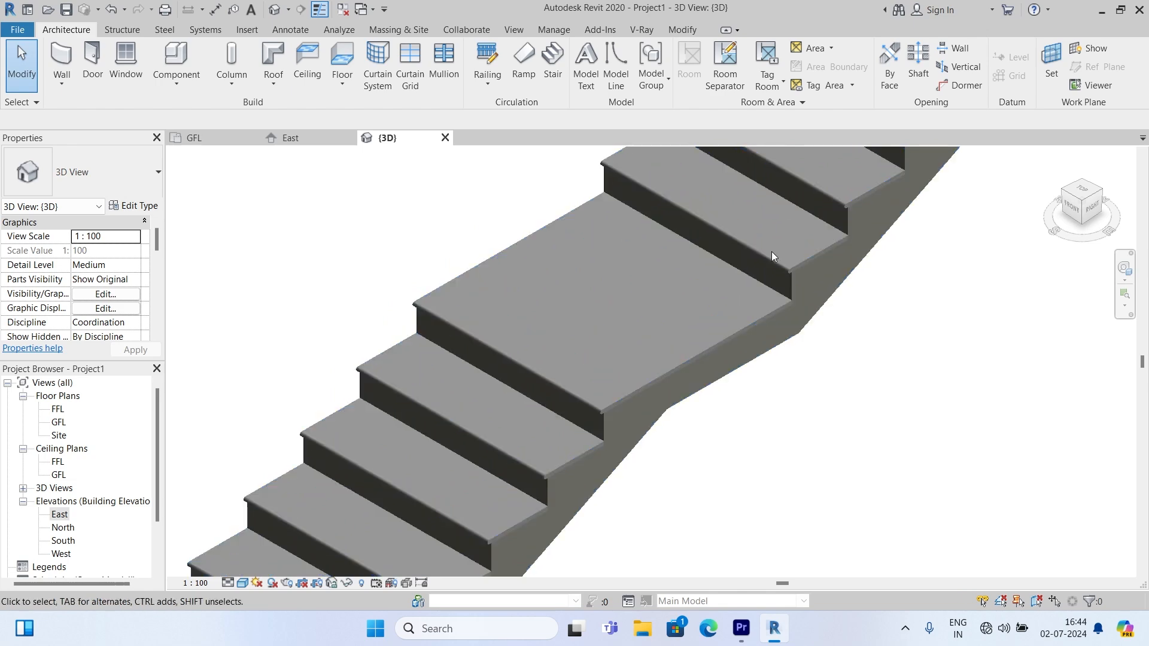
scroll(783, 238, up, 4)
scroll(728, 318, down, 3)
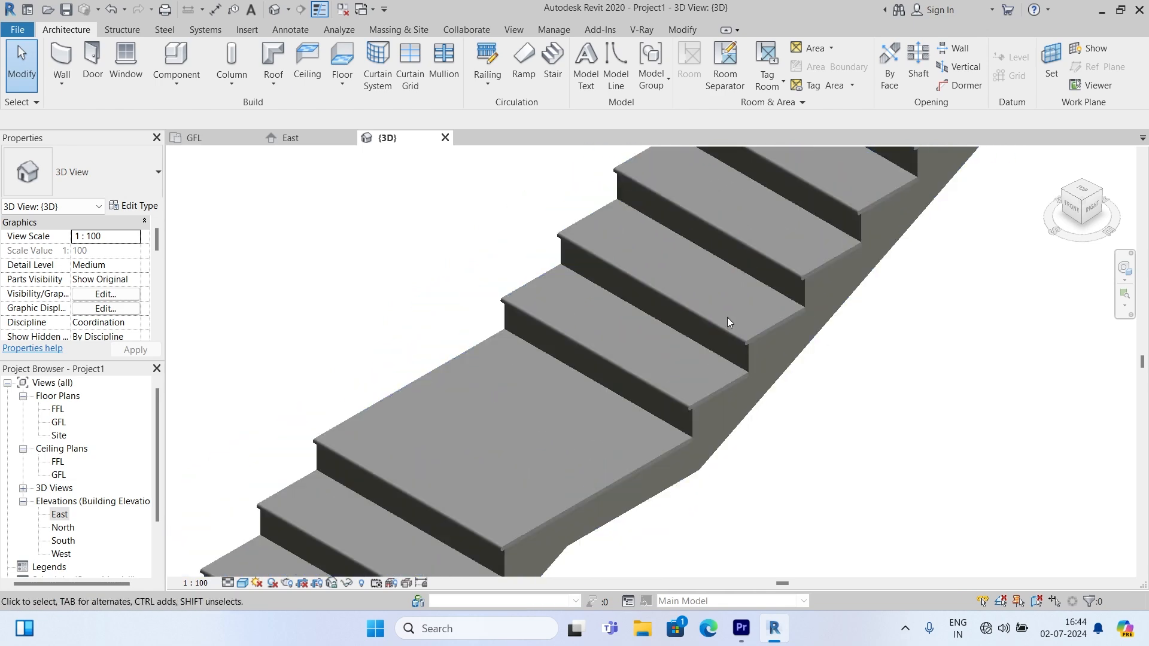
scroll(550, 441, up, 4)
scroll(595, 361, down, 3)
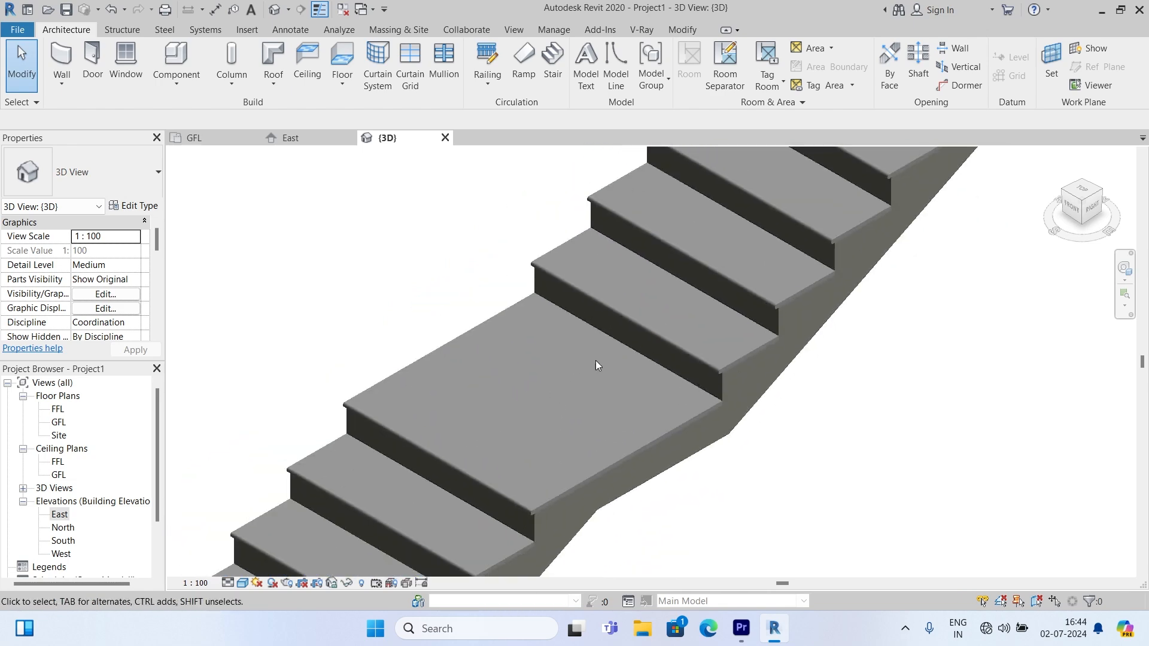
scroll(569, 409, up, 3)
scroll(569, 407, down, 3)
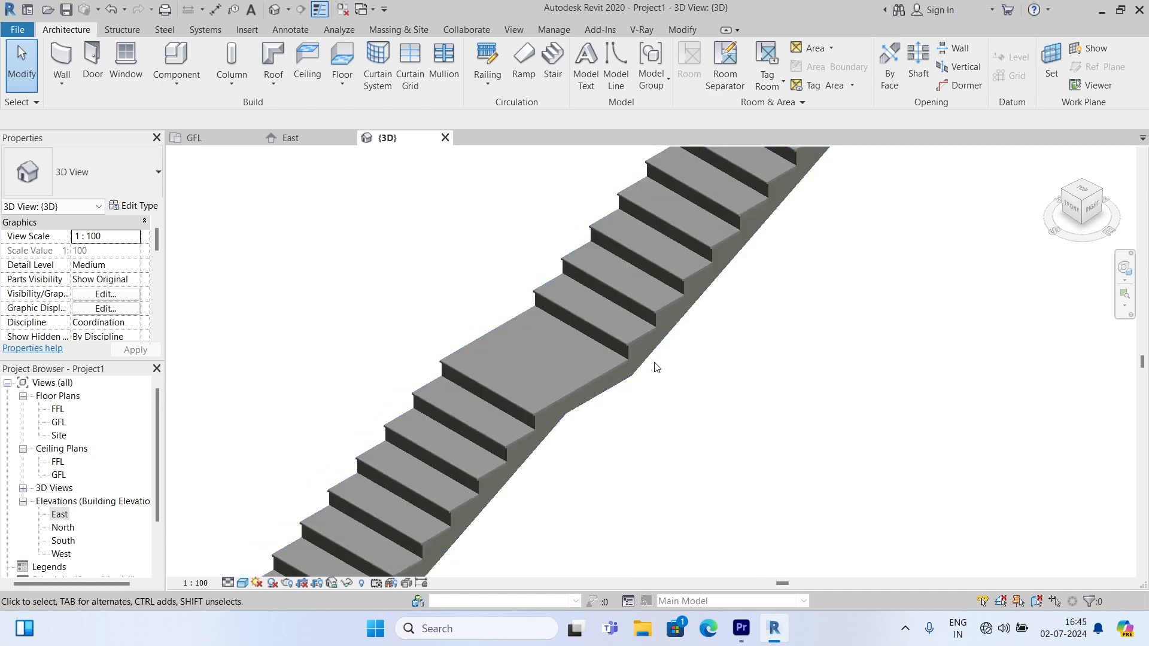
scroll(656, 365, up, 2)
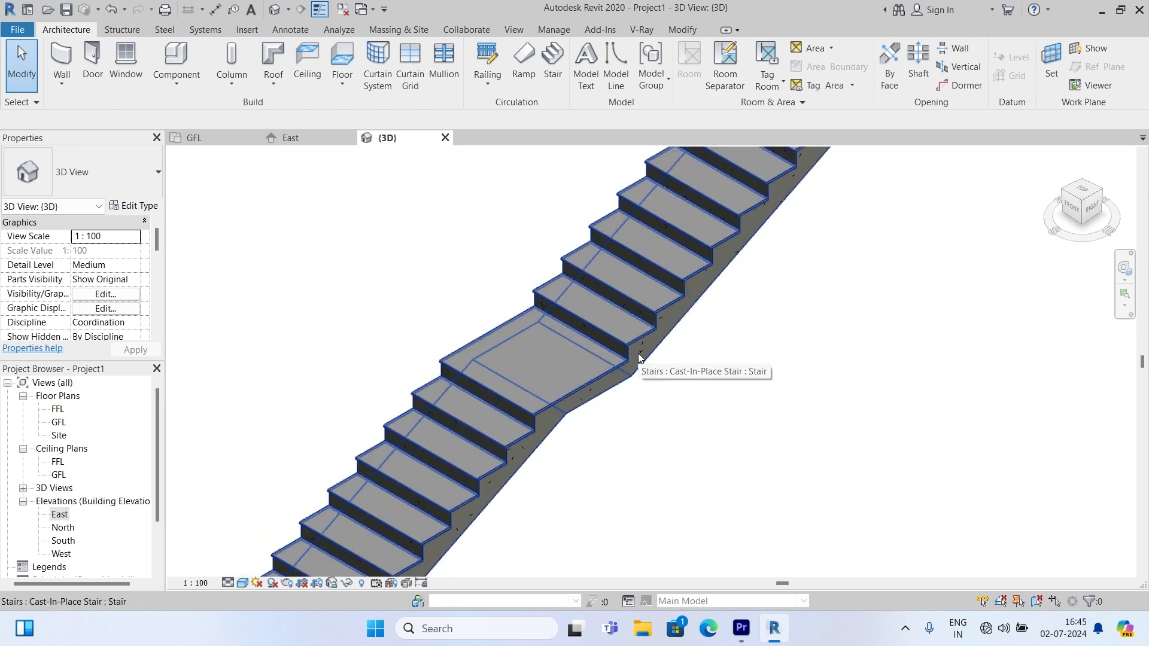
Open the tread material of the stair's 150mm Depth run type for editing.
click(639, 354)
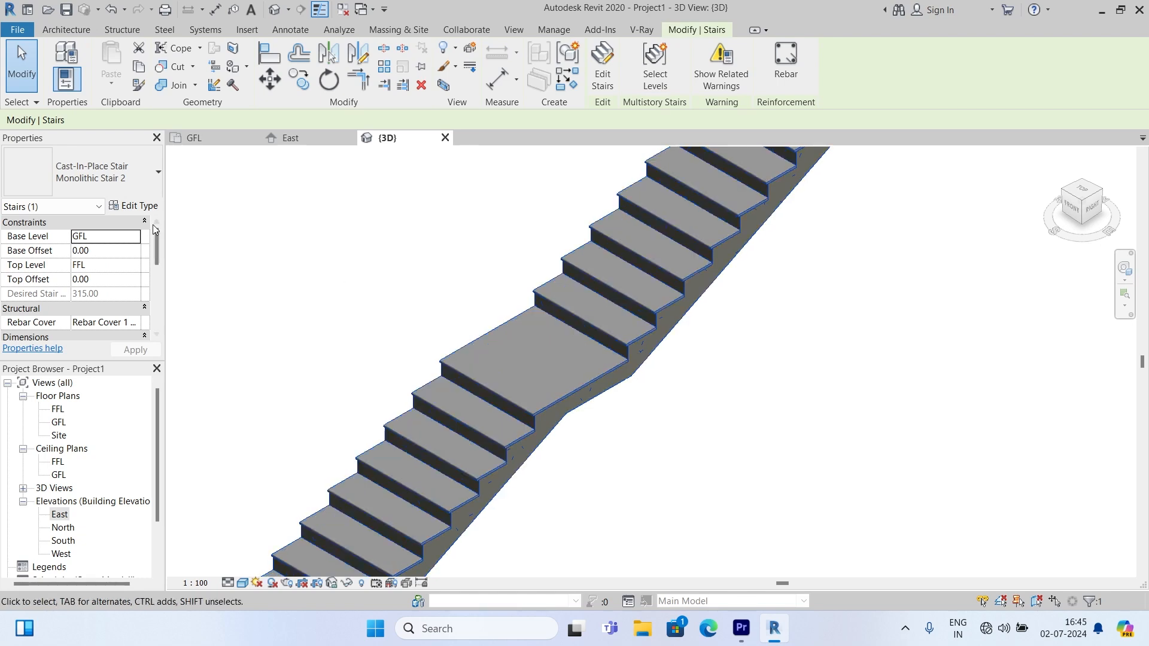
click(131, 207)
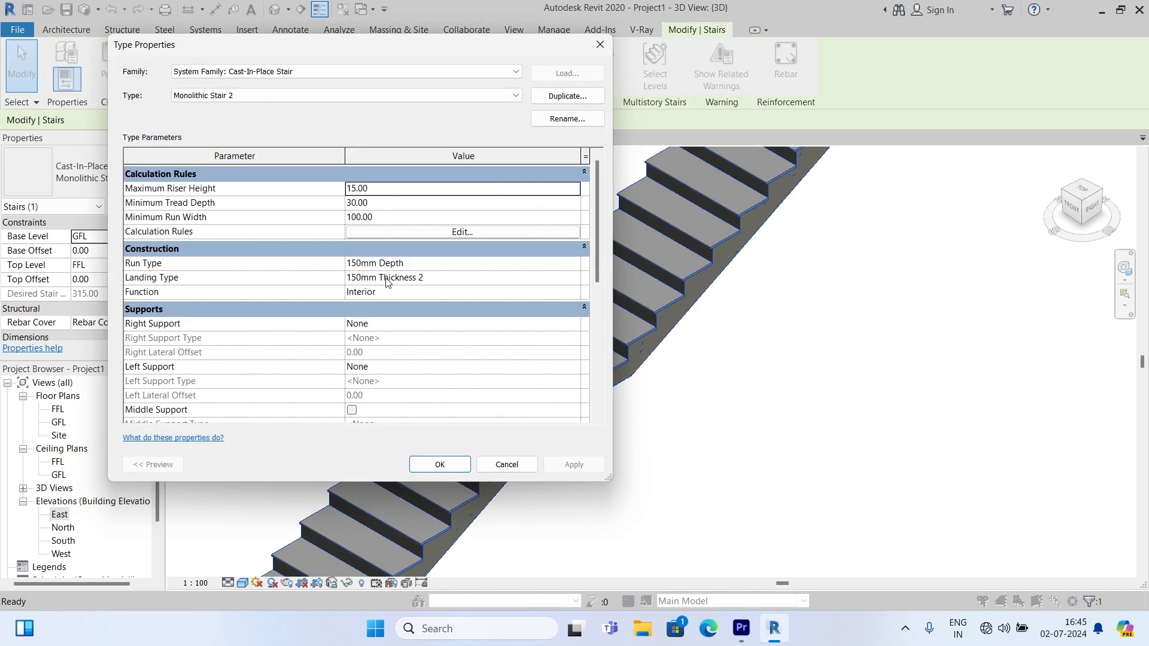
click(526, 264)
click(575, 263)
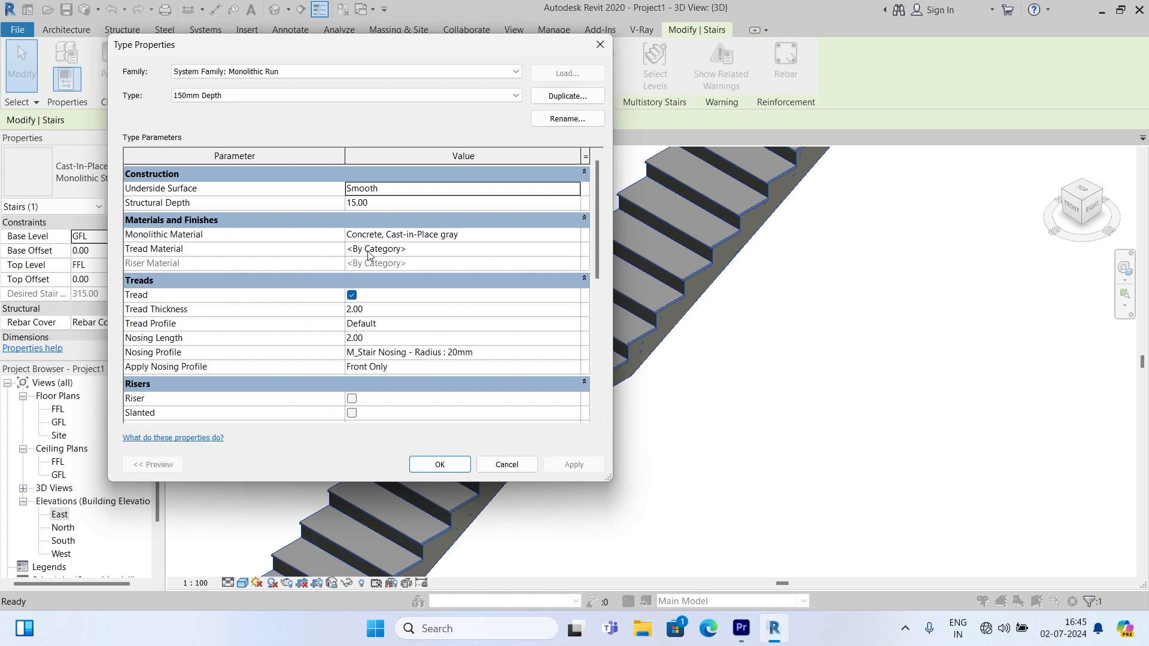
click(570, 252)
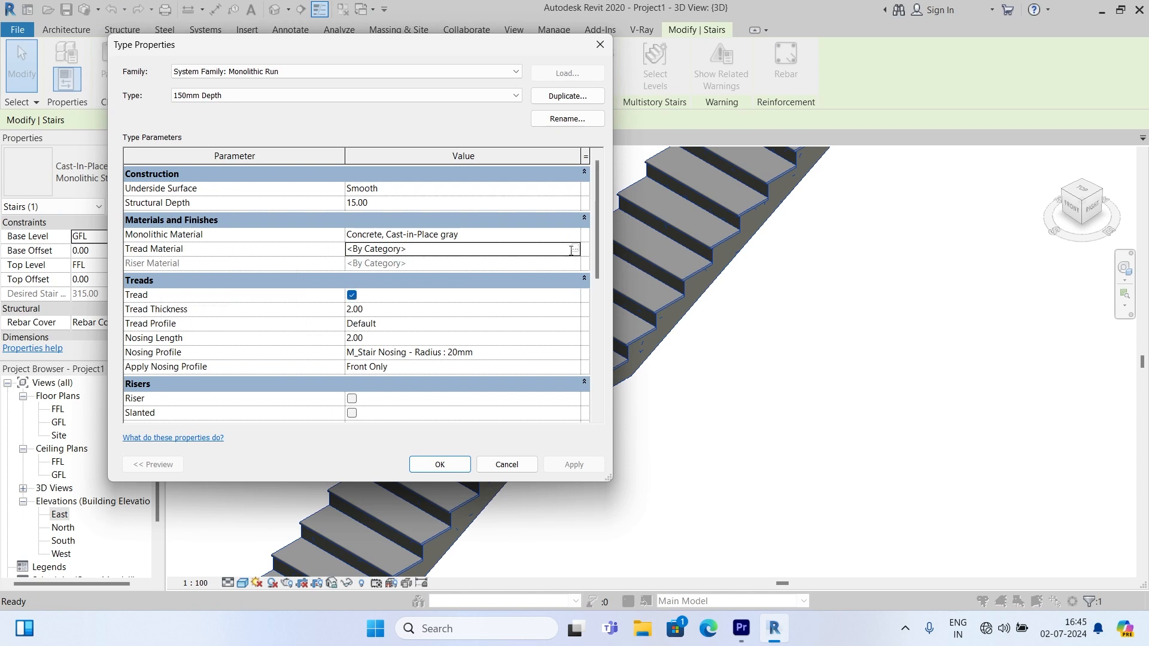
click(574, 249)
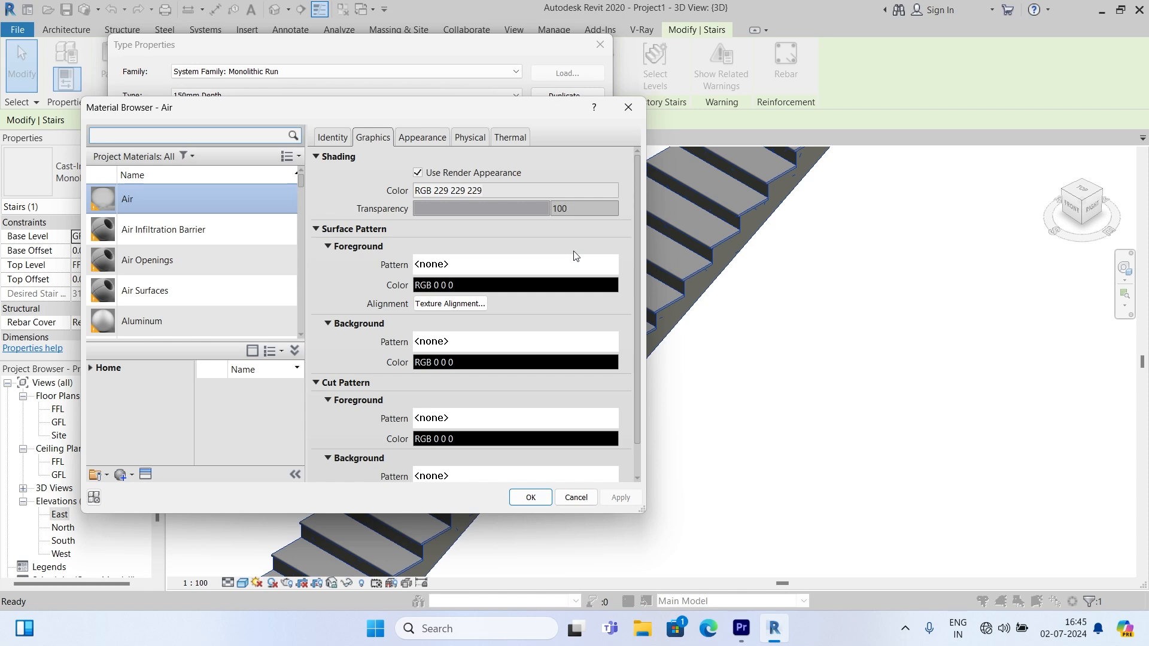
Duplicate the Default material and name the copy Stair Tread Tile01.
scroll(220, 245, down, 2)
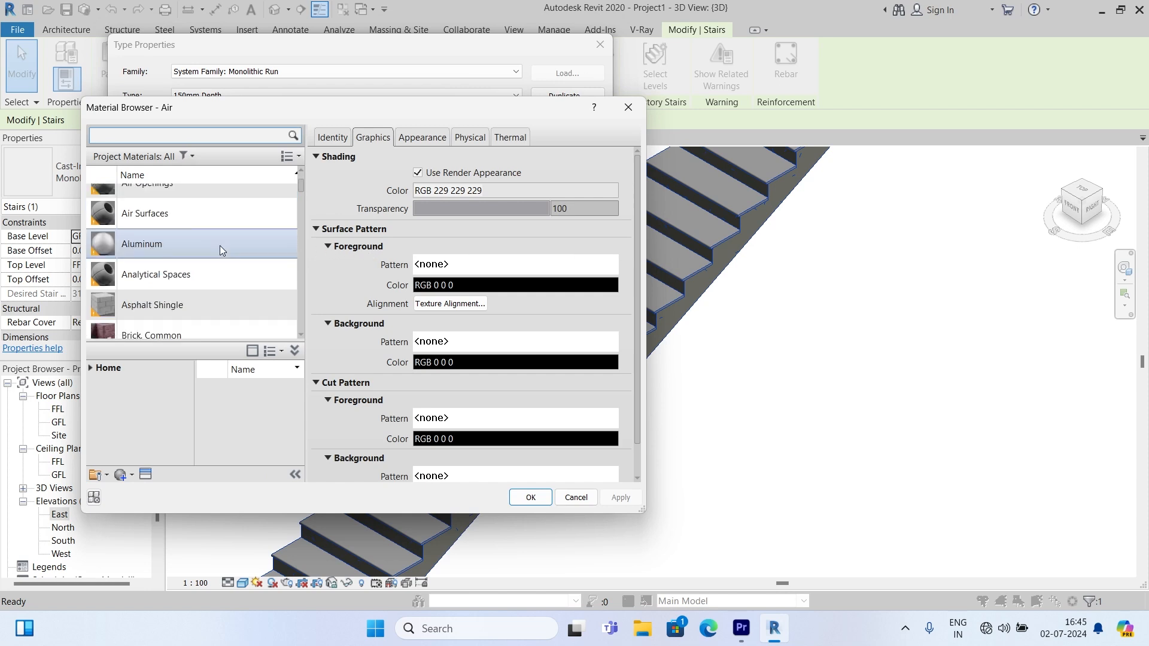
scroll(220, 246, down, 15)
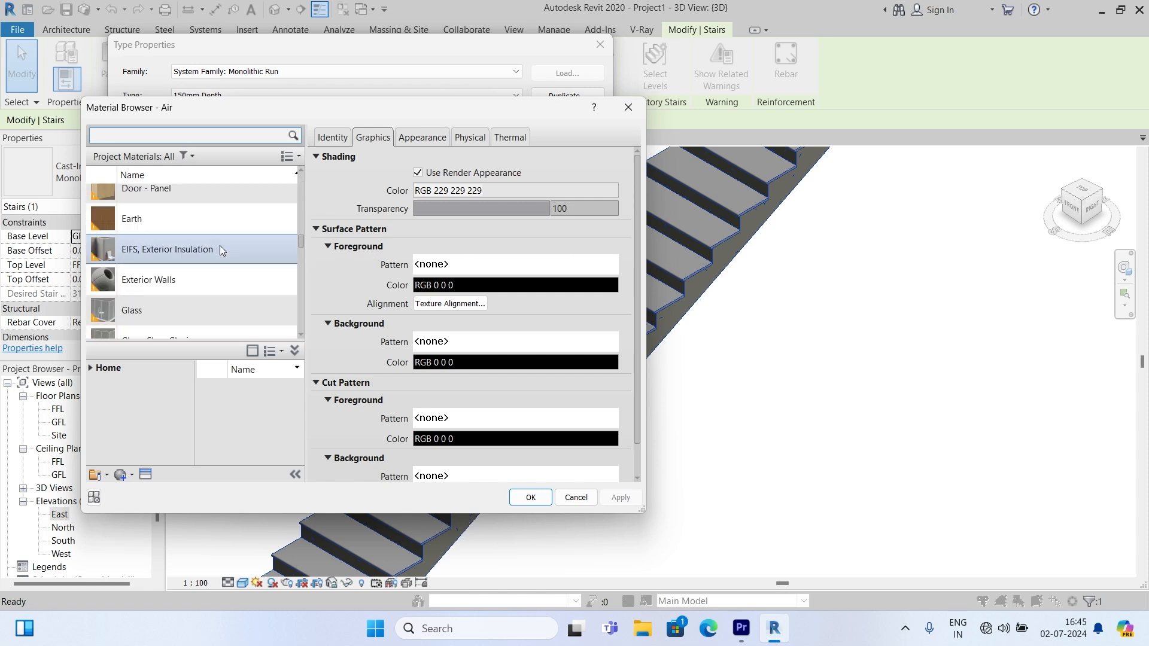
scroll(220, 245, down, 10)
scroll(220, 245, up, 15)
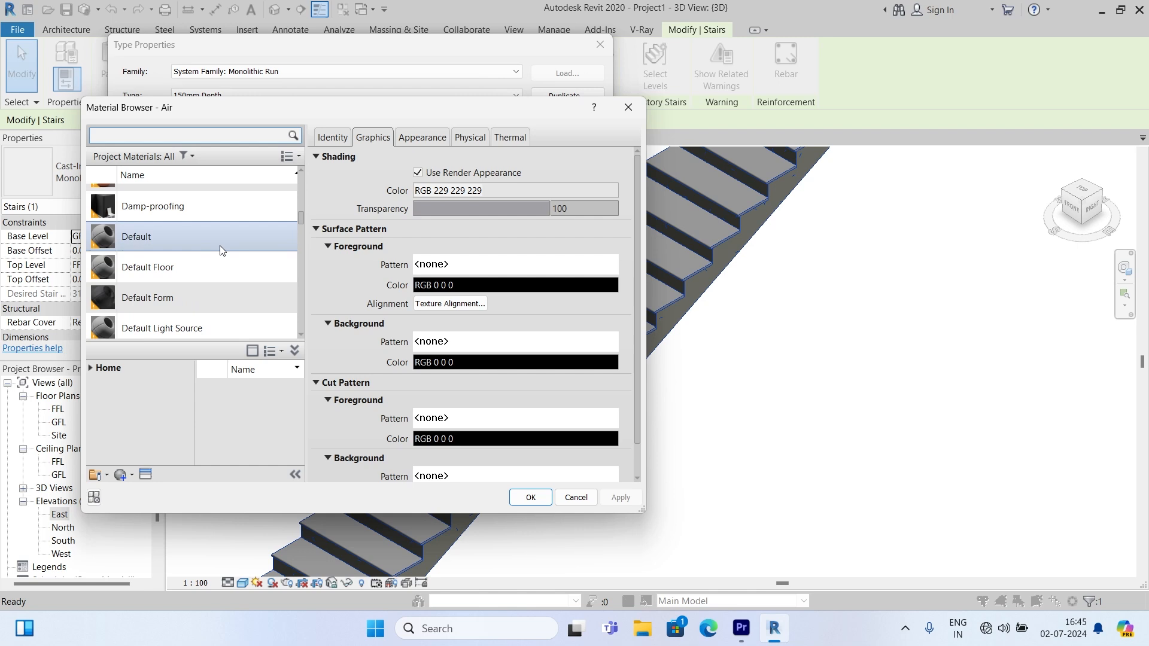
click(141, 237)
right_click(141, 237)
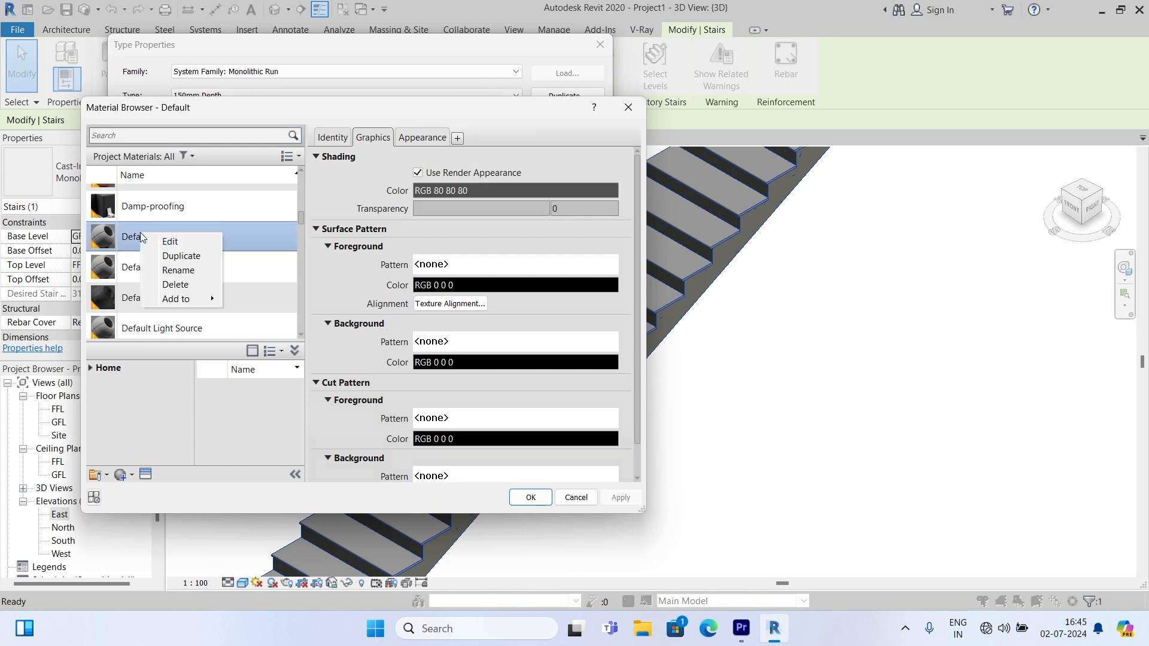
click(197, 259)
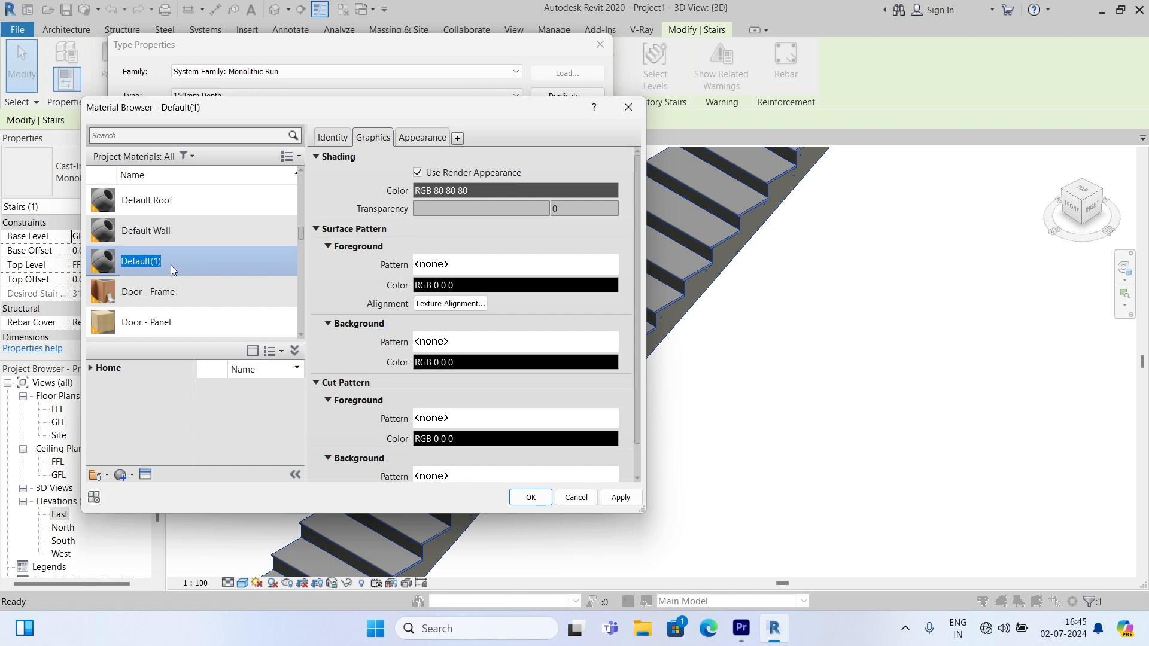
text(c)
key(BackSpace)
key(Caps_Lock)
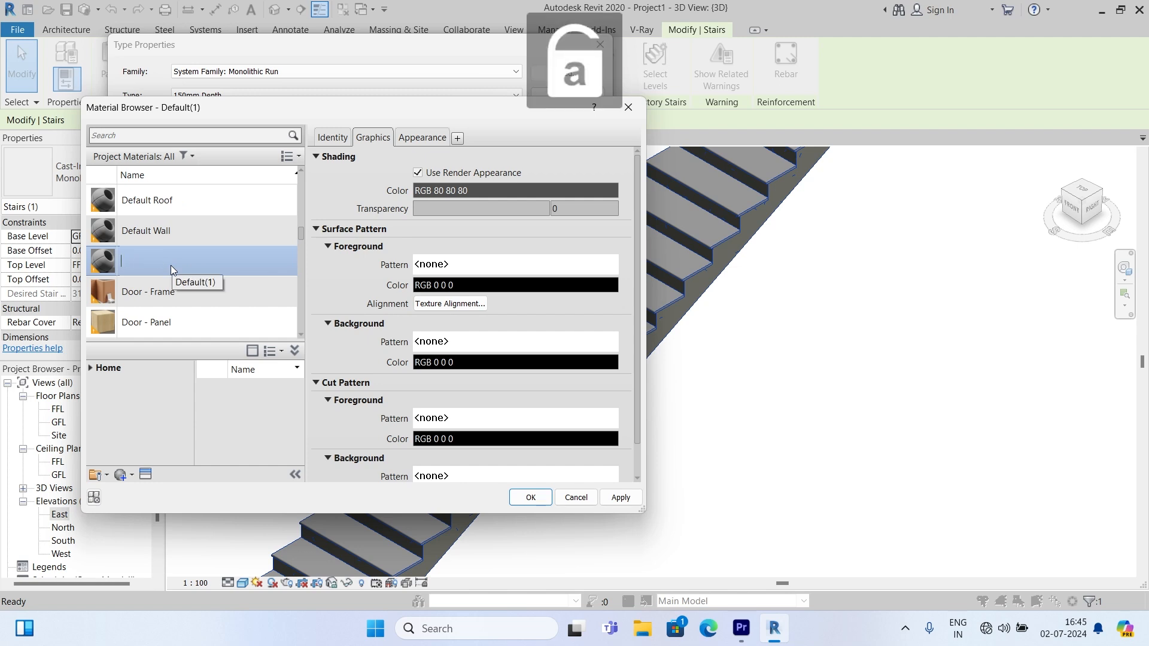
text(Stair Tread Tile01)
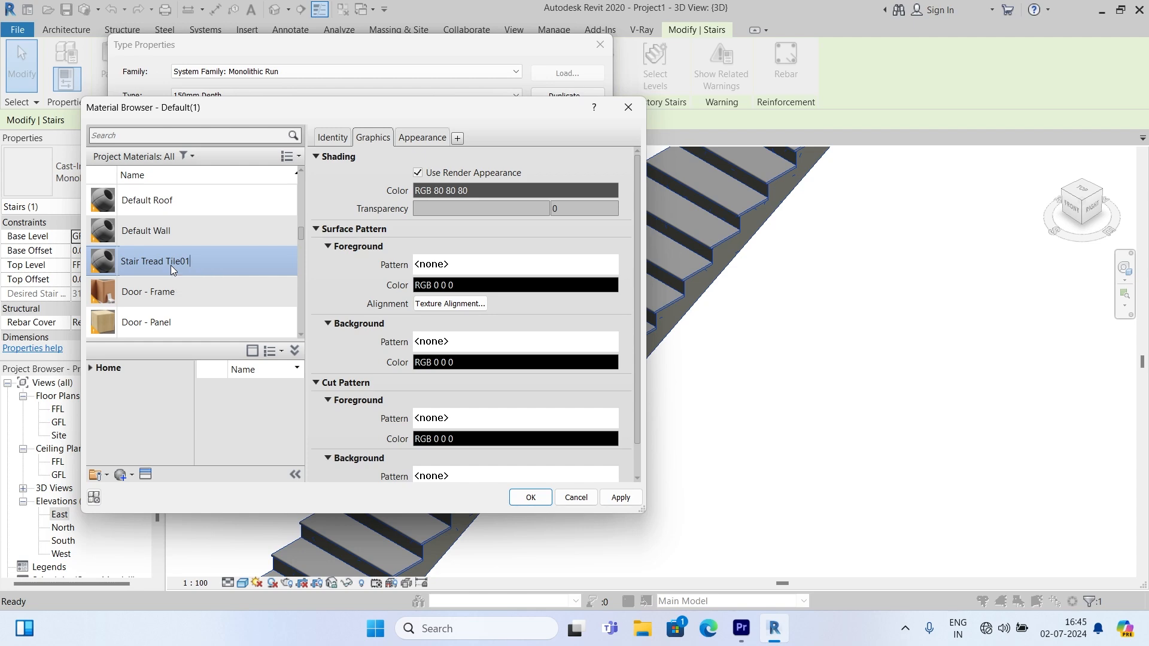
click(224, 291)
click(177, 322)
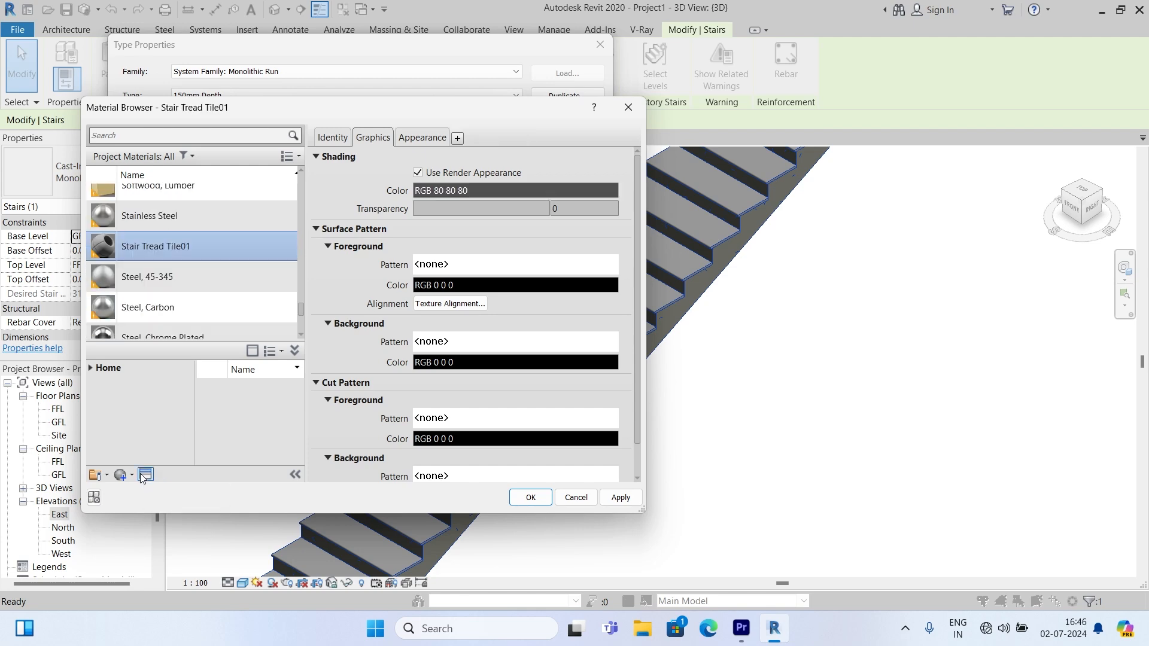
Browse the Tile category of the Autodesk Physical Assets and add the Tile - Terracotta asset to My Library.
click(142, 474)
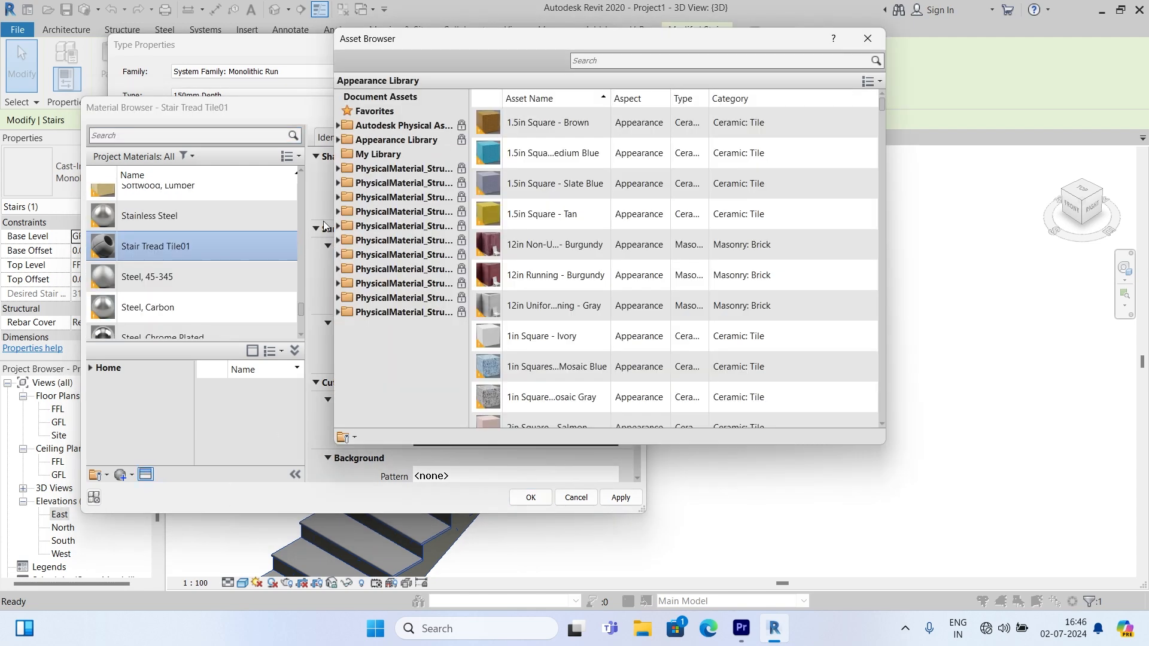
click(368, 157)
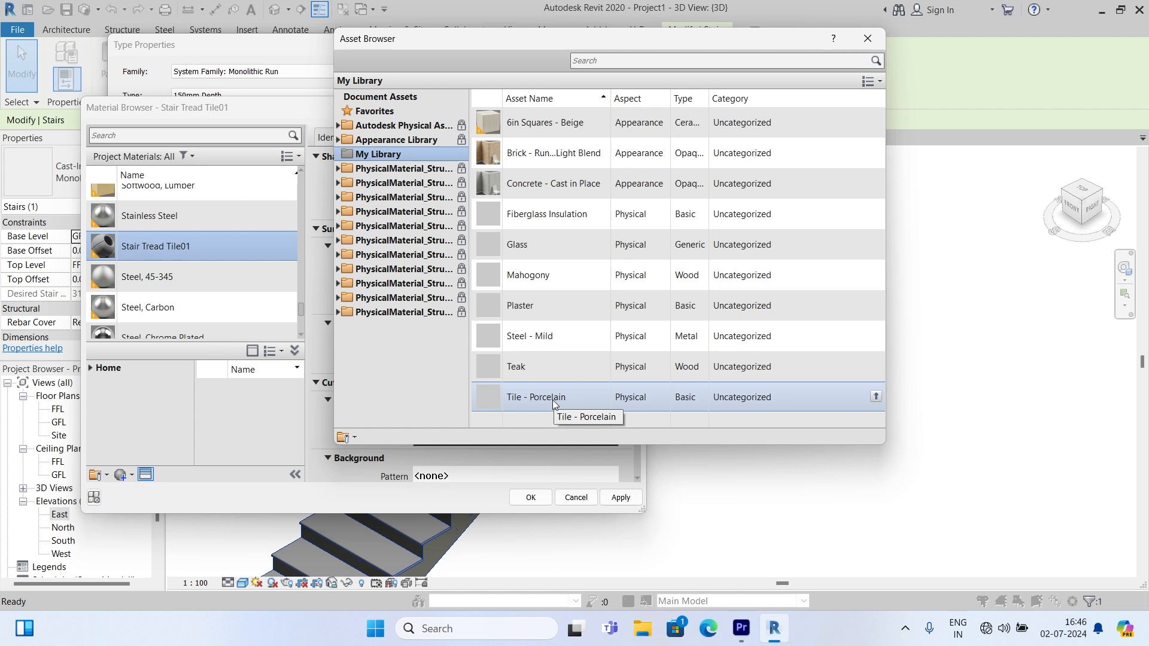
click(368, 129)
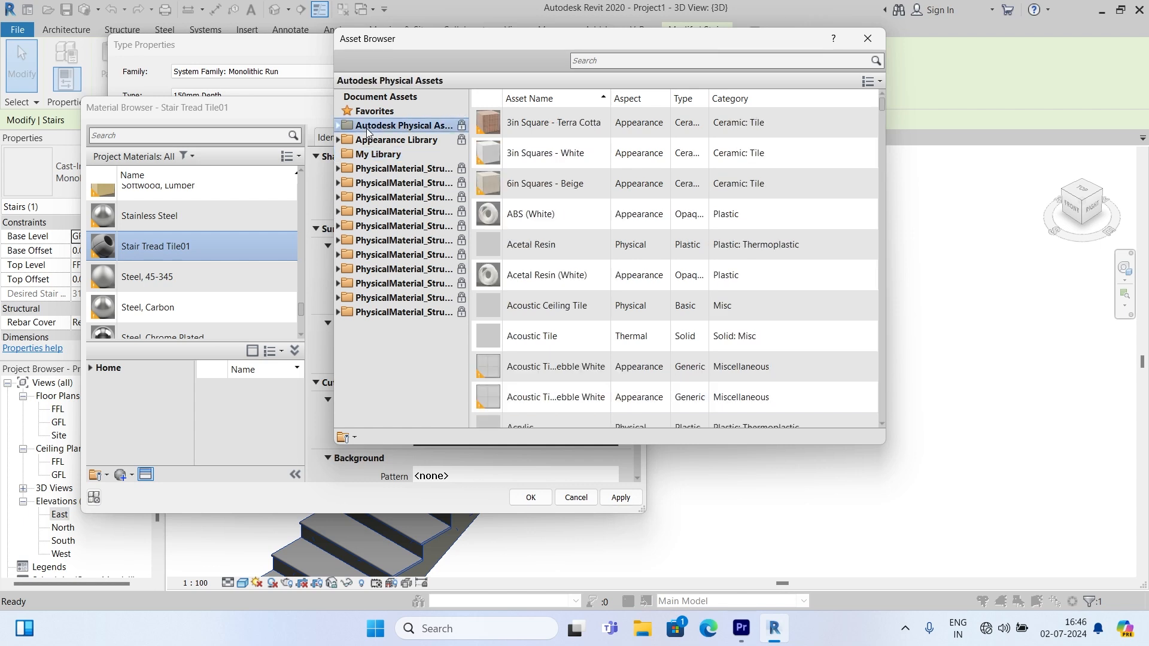
click(340, 127)
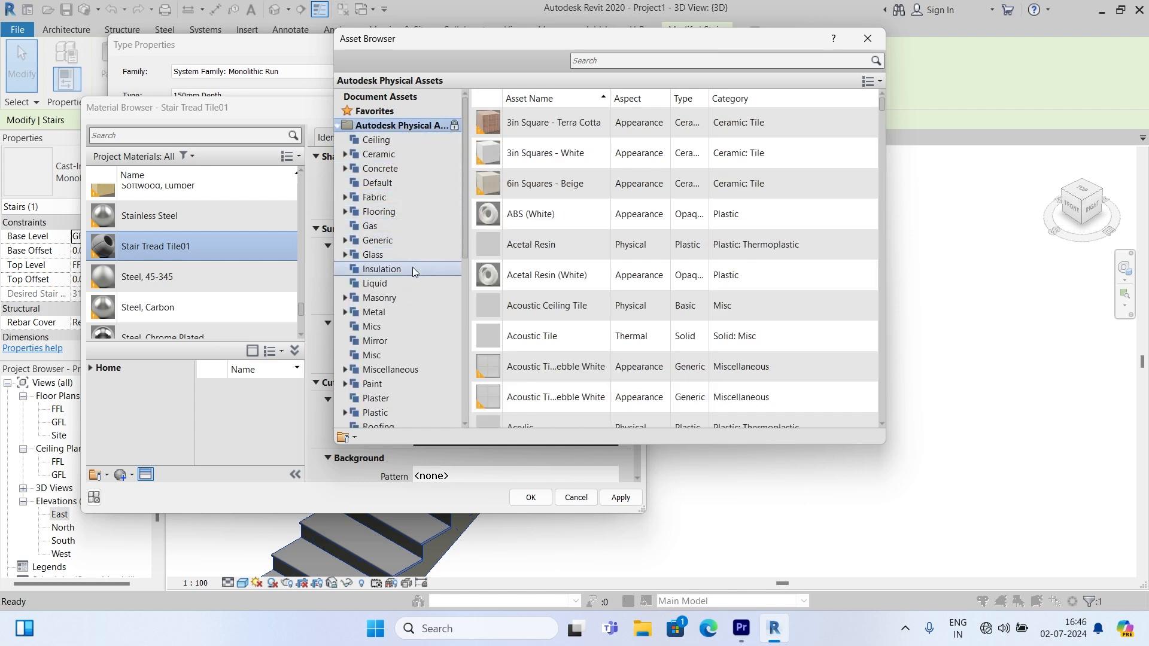
scroll(419, 313, down, 3)
click(368, 386)
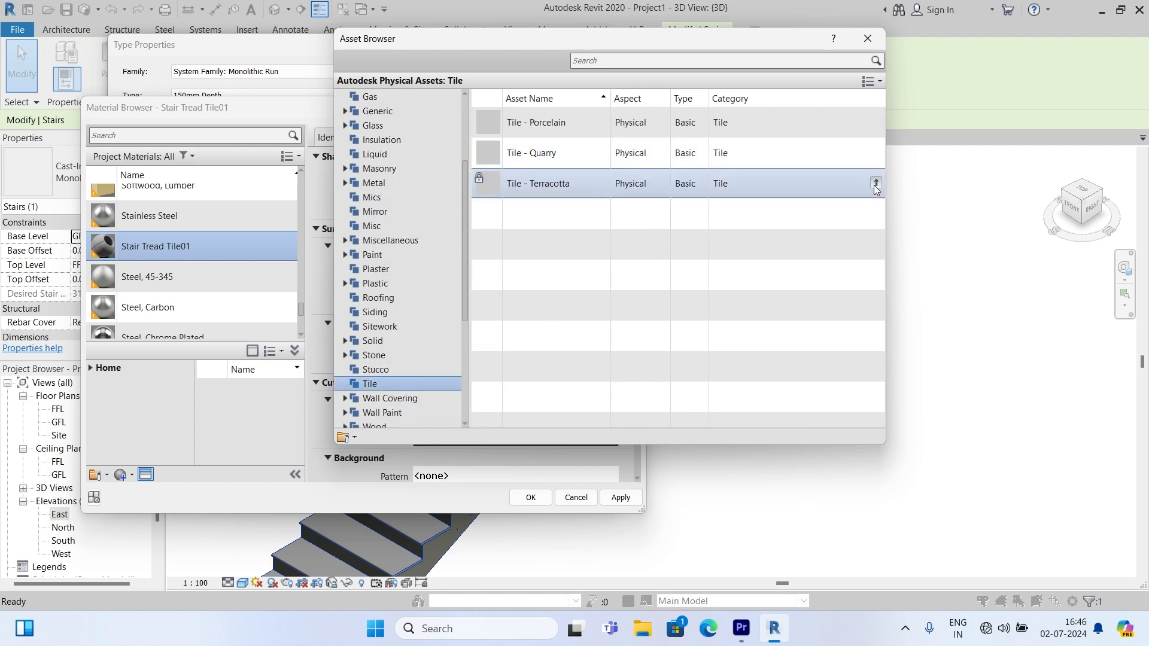
right_click(782, 185)
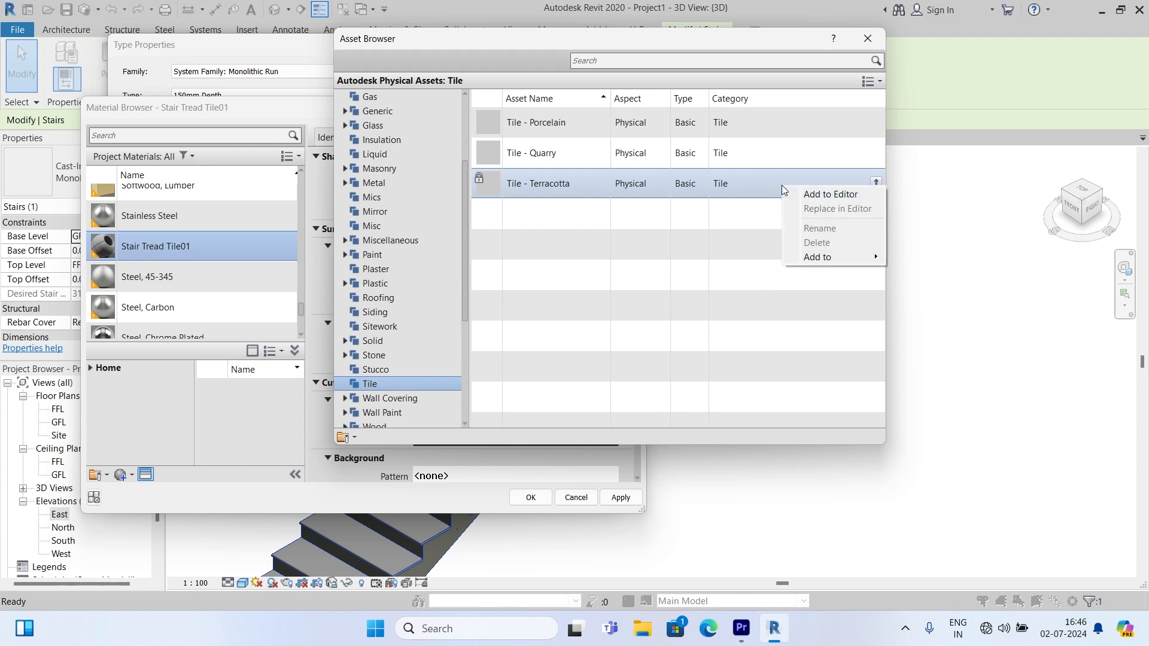
mouse_move(830, 264)
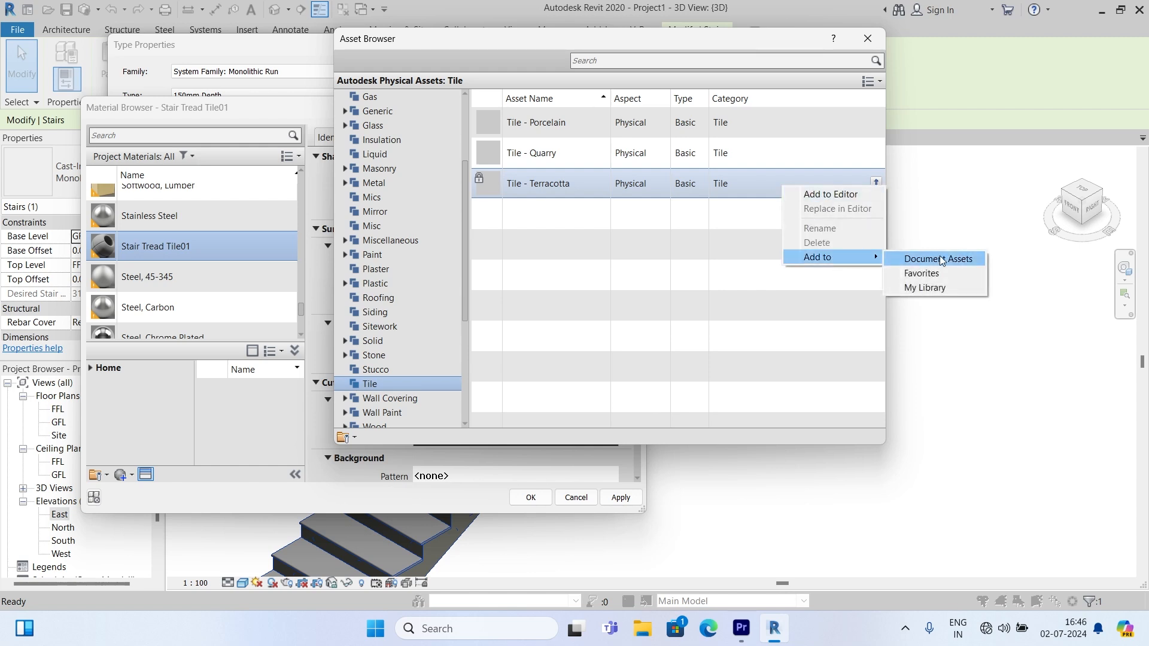
click(928, 289)
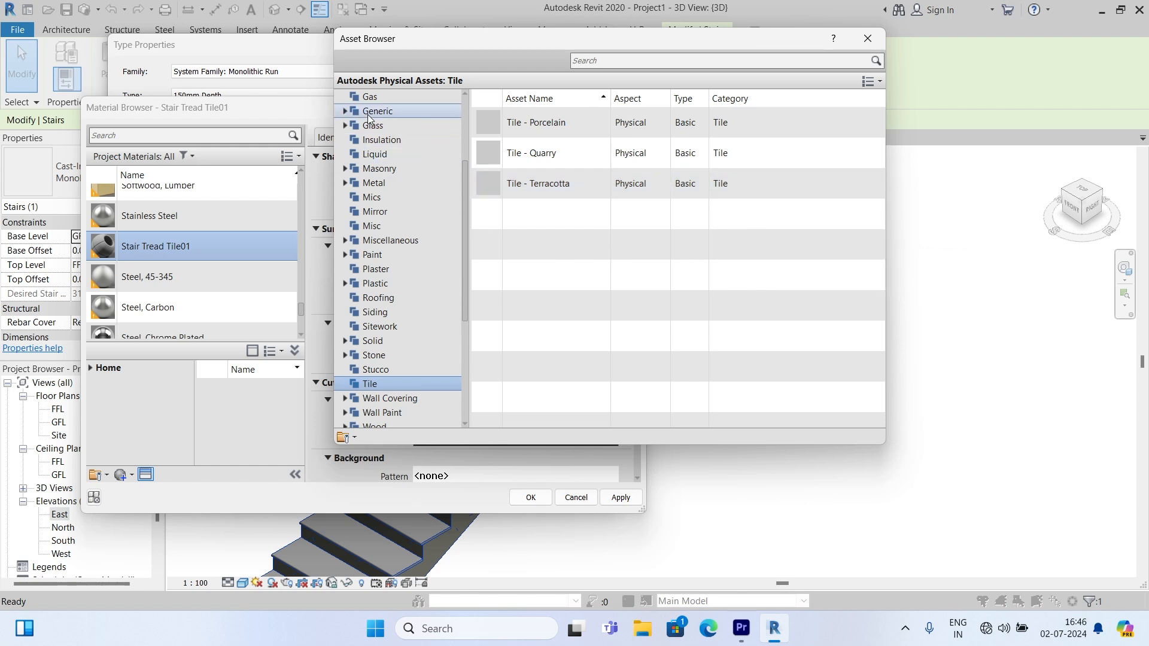
Add the Tile - Porcelain physical asset from My Library to the Stair Tread Tile01 material.
scroll(368, 113, up, 3)
click(339, 125)
click(361, 155)
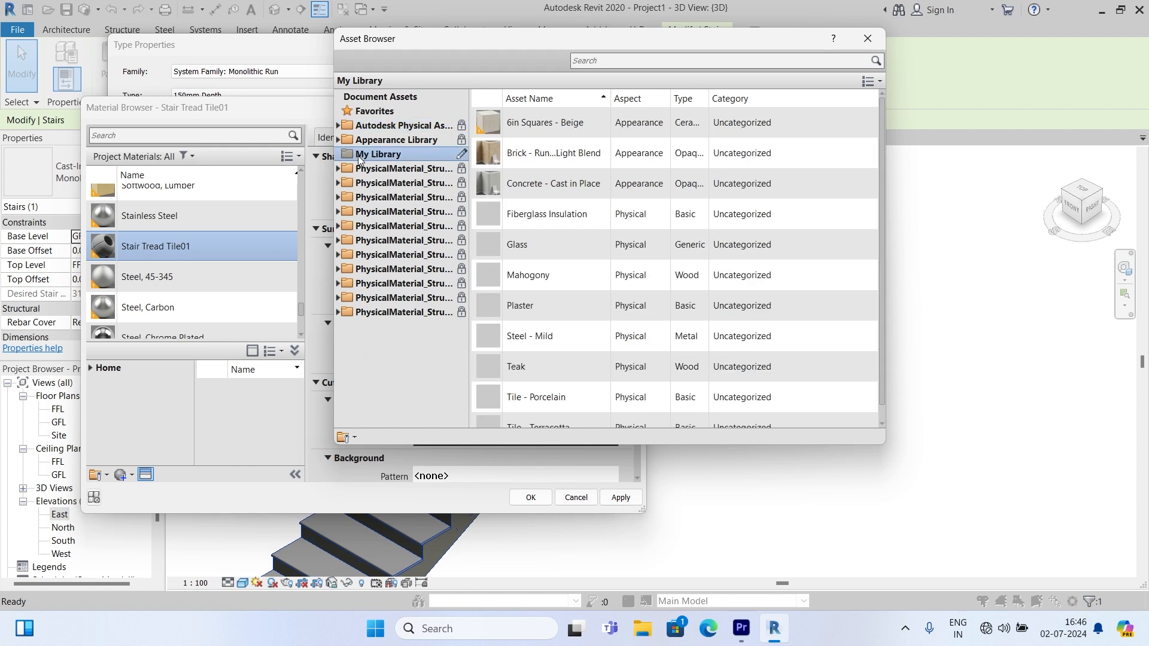
scroll(569, 290, down, 1)
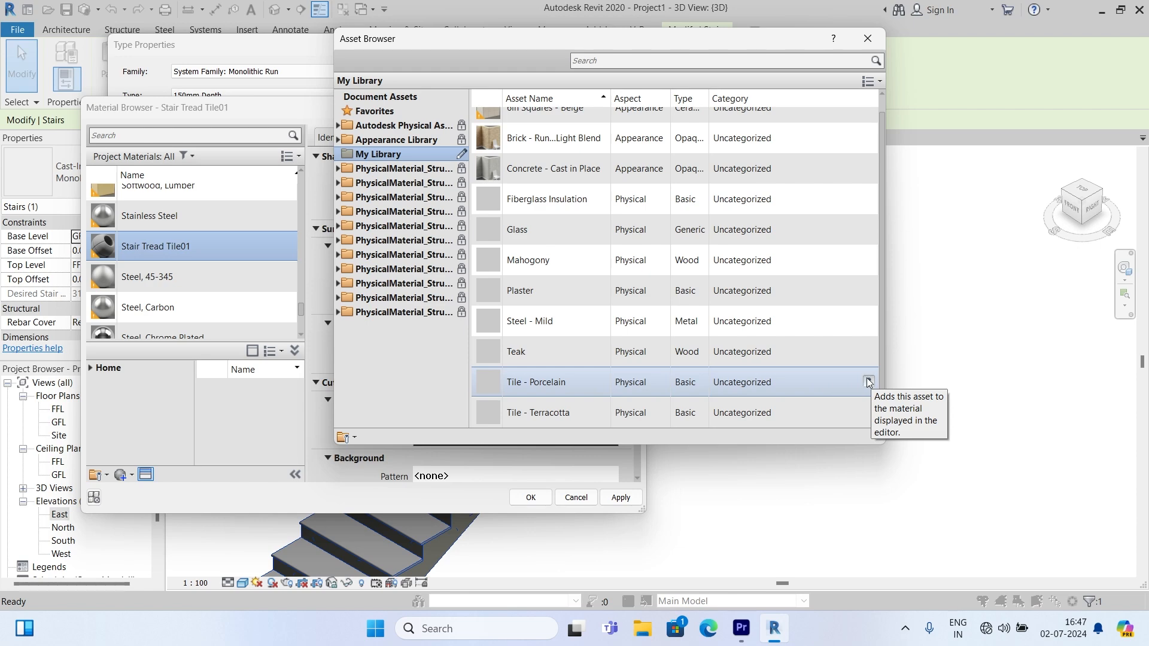
click(870, 381)
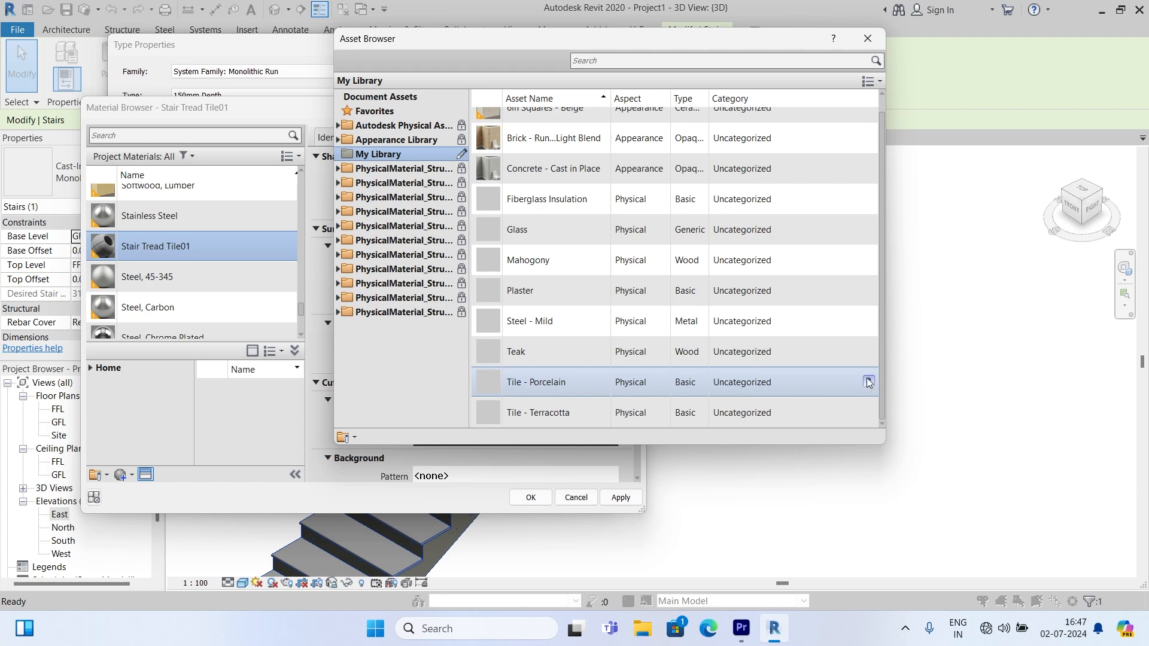
click(870, 39)
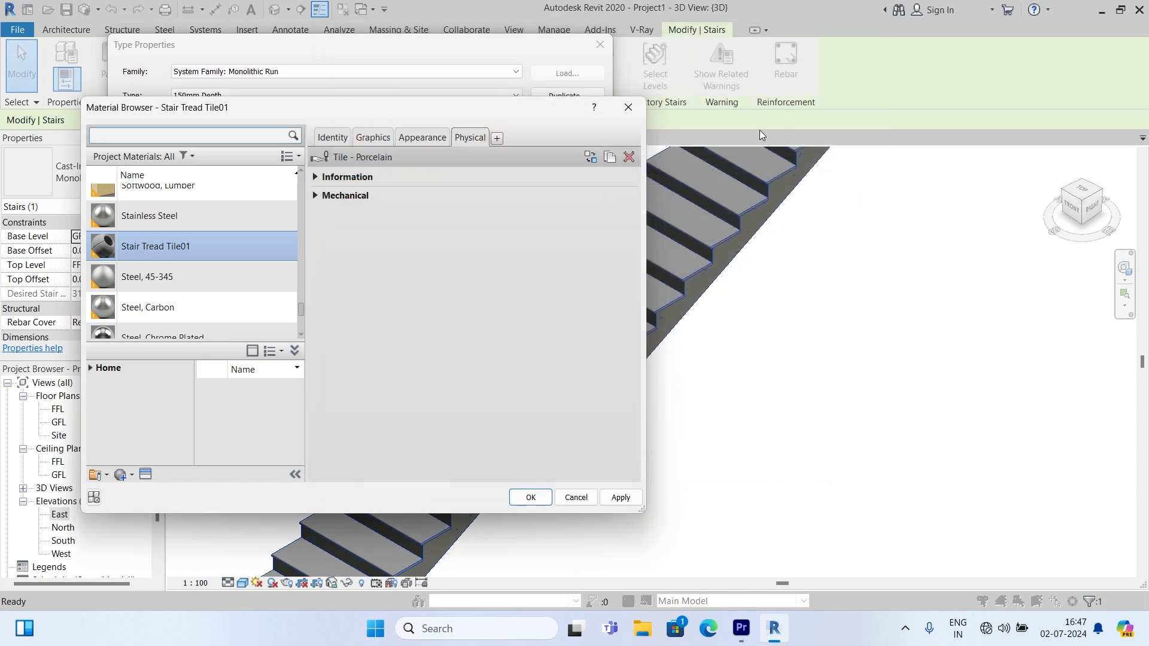
click(610, 158)
Set the appearance color of Stair Tread Tile01 to RGB 133 85 27 and apply the material to the stair run's treads.
click(422, 137)
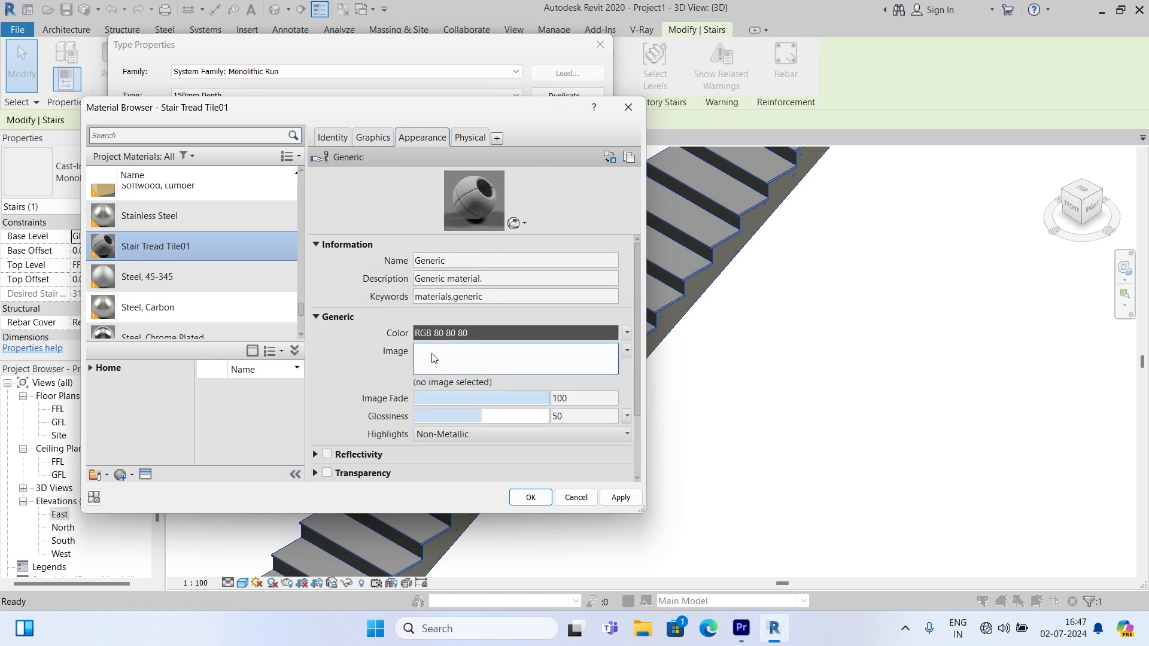
click(467, 334)
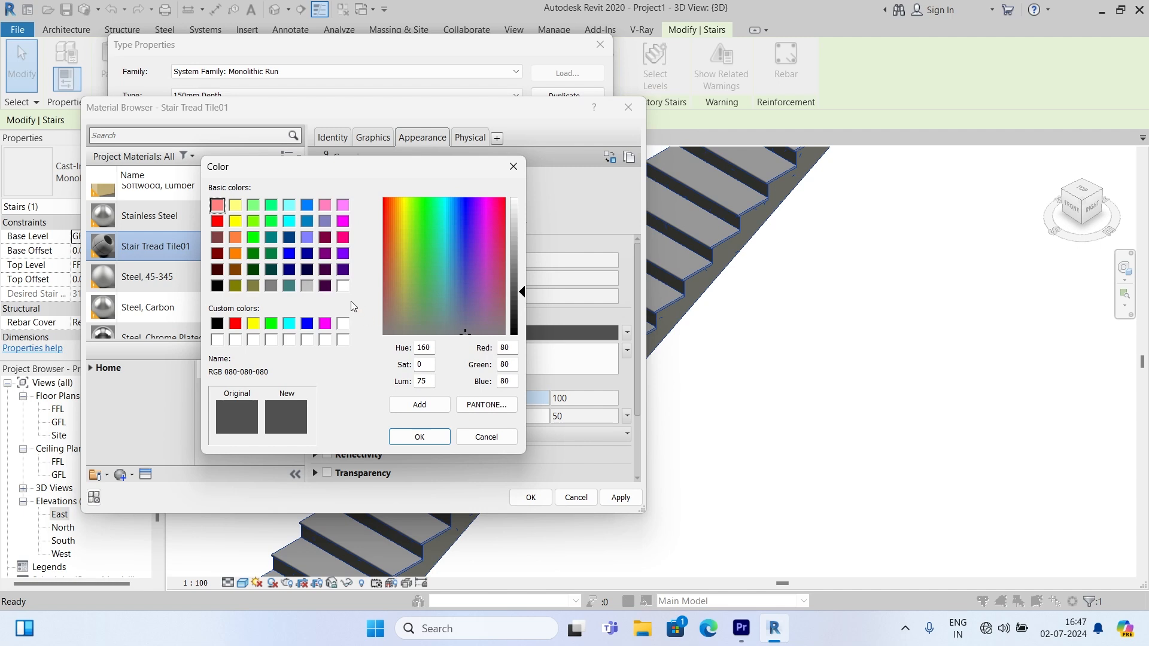
click(397, 272)
click(395, 243)
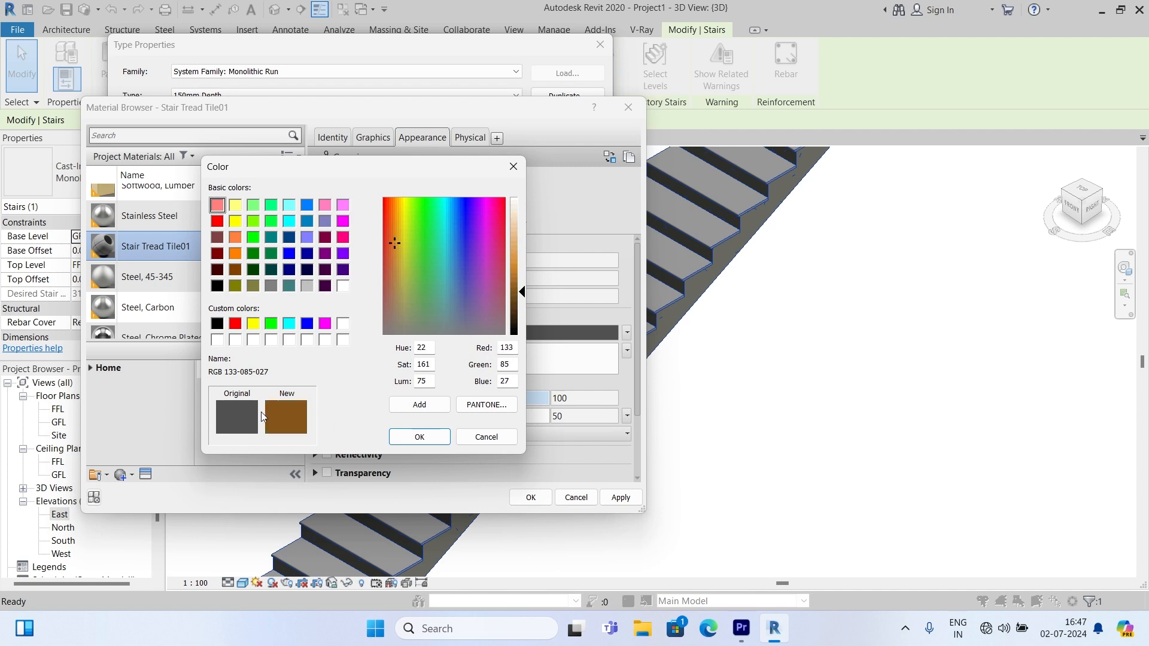
click(422, 438)
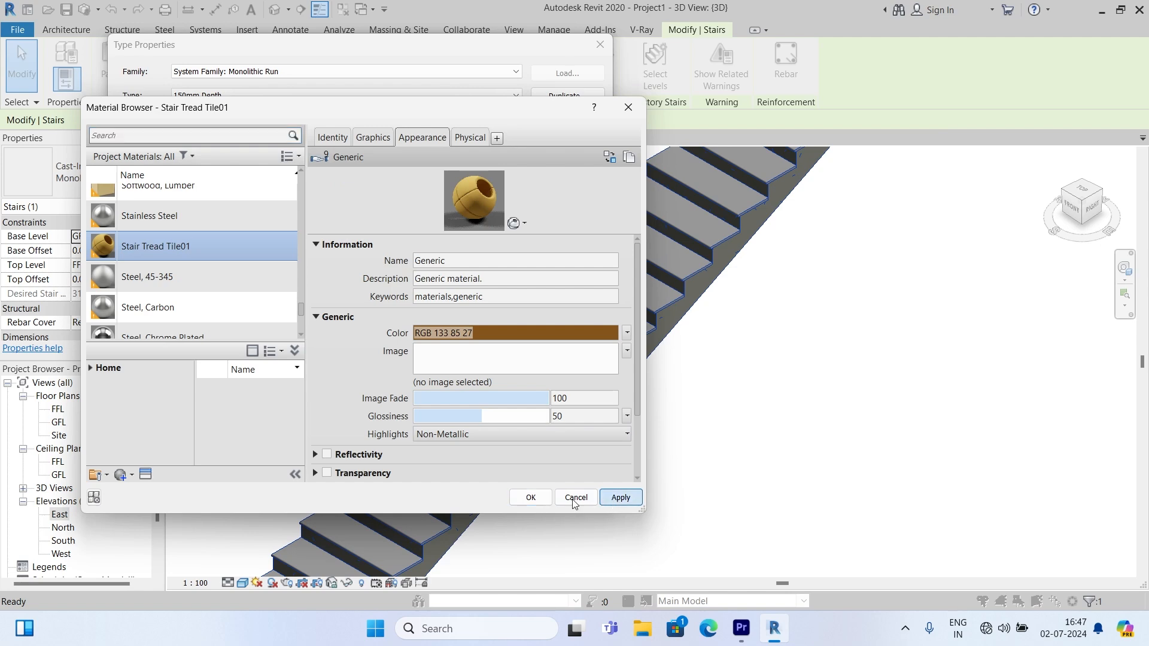
click(534, 498)
click(537, 471)
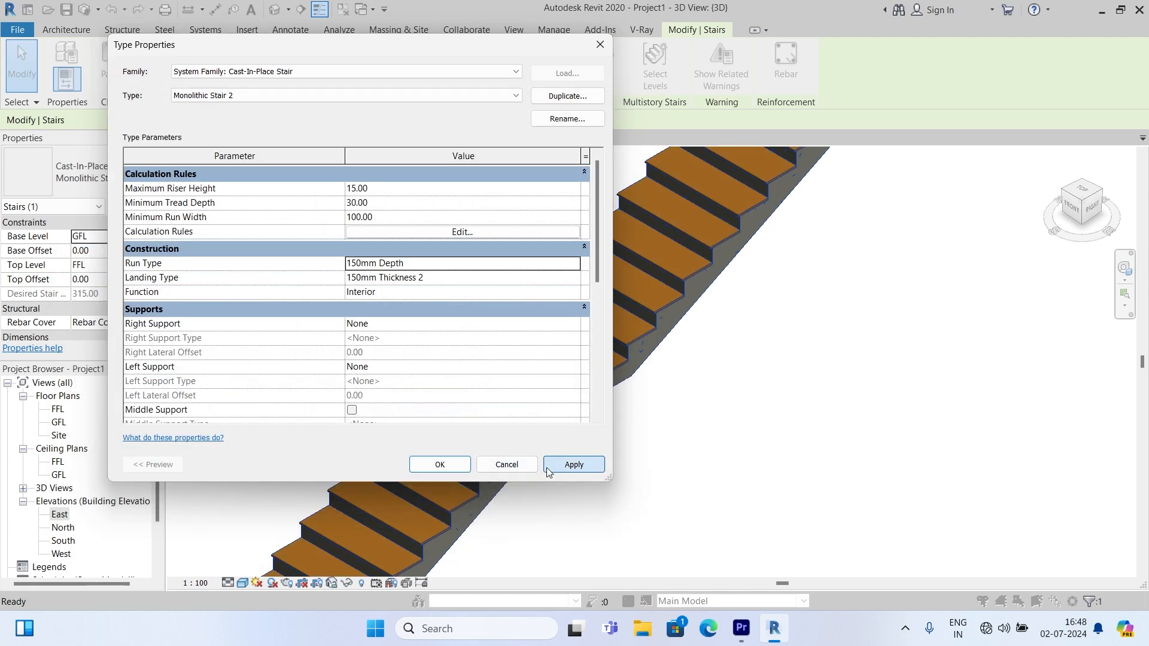
click(440, 464)
Examine the recolored treads, nosings and landing of the stair up close and as a whole in 3D.
click(713, 434)
scroll(577, 374, up, 3)
scroll(629, 332, up, 6)
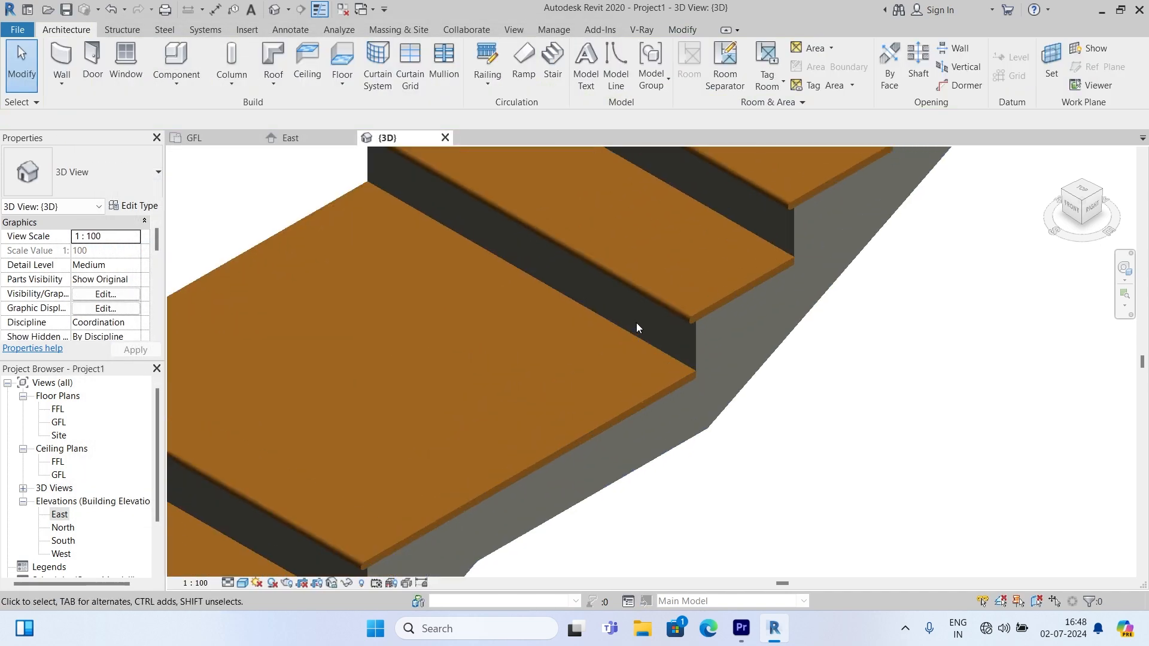
scroll(754, 369, down, 7)
scroll(615, 342, down, 2)
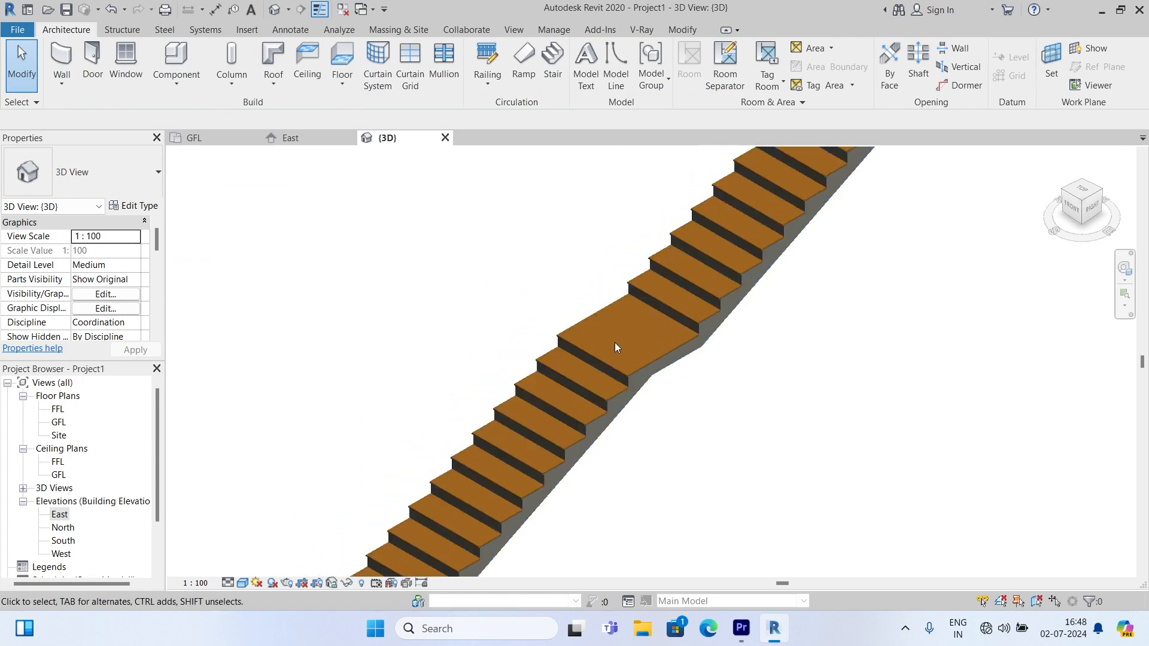
scroll(566, 412, up, 8)
scroll(564, 397, up, 3)
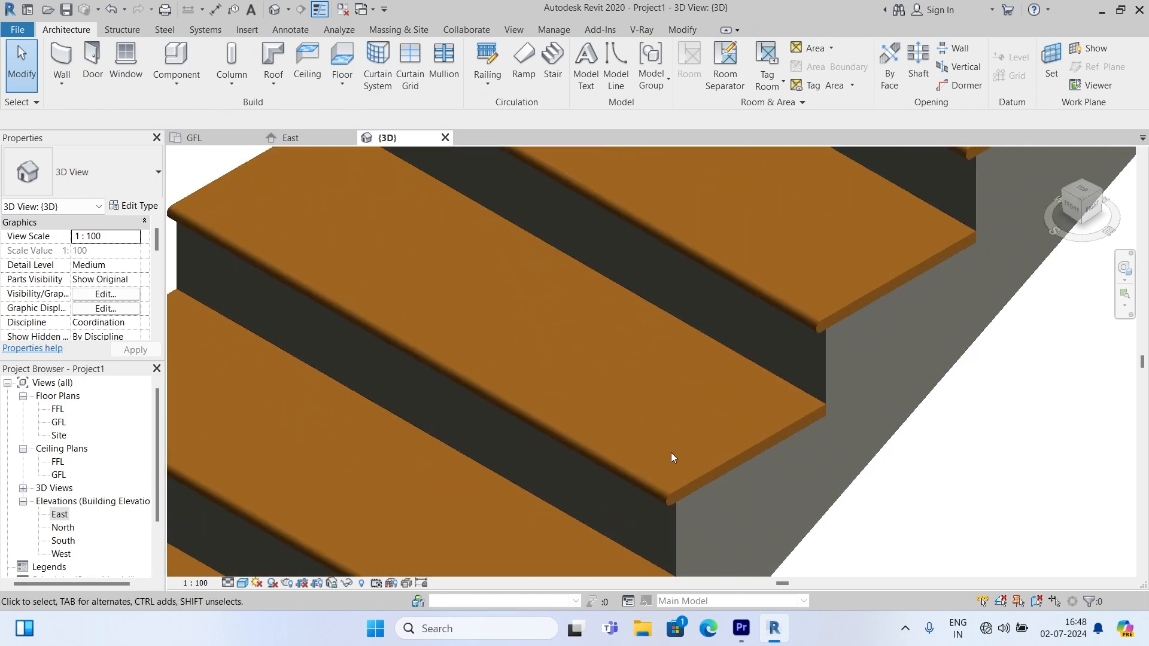
scroll(681, 468, down, 4)
scroll(713, 332, up, 2)
scroll(661, 449, down, 4)
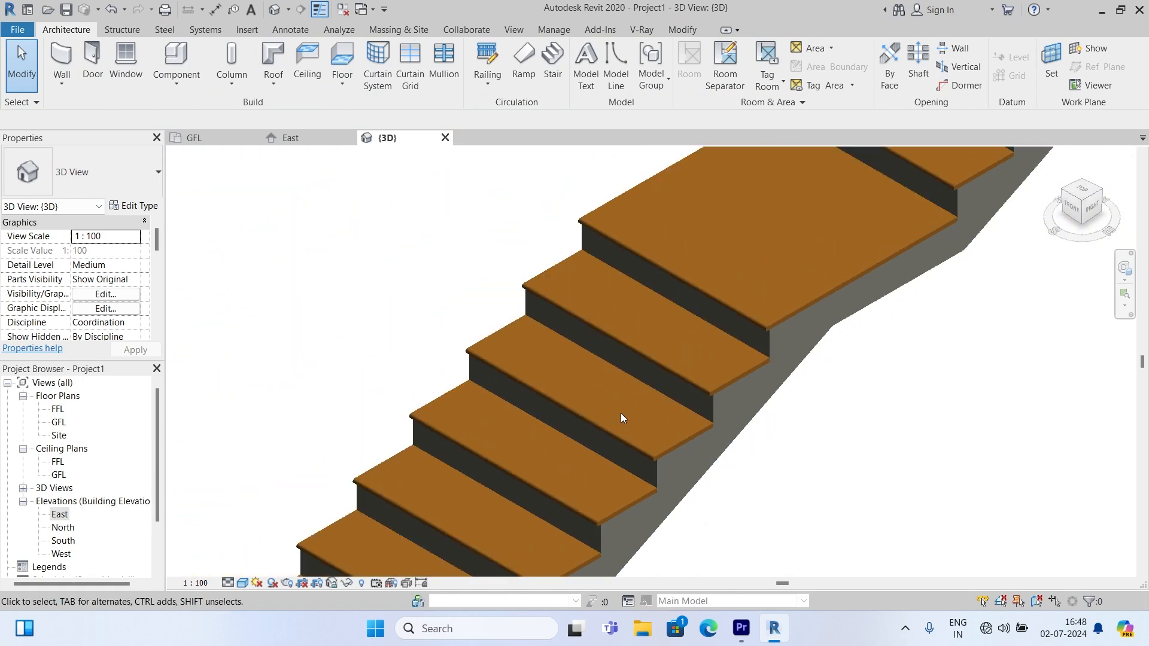
scroll(531, 389, down, 2)
scroll(700, 357, up, 2)
scroll(700, 357, up, 5)
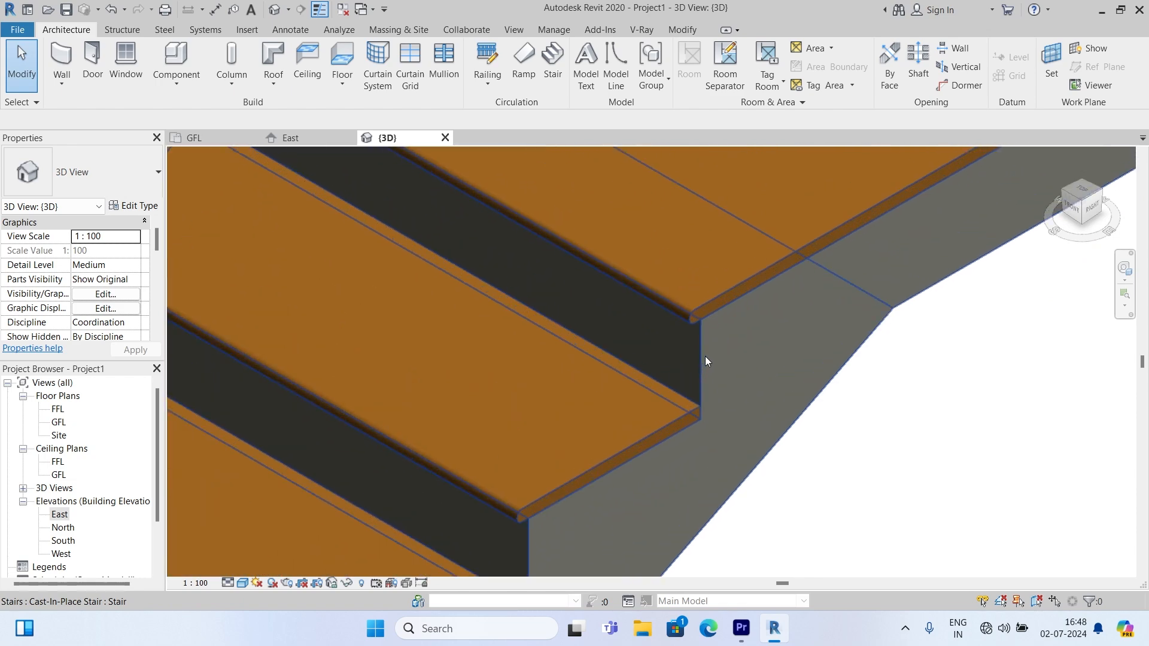
scroll(733, 299, down, 4)
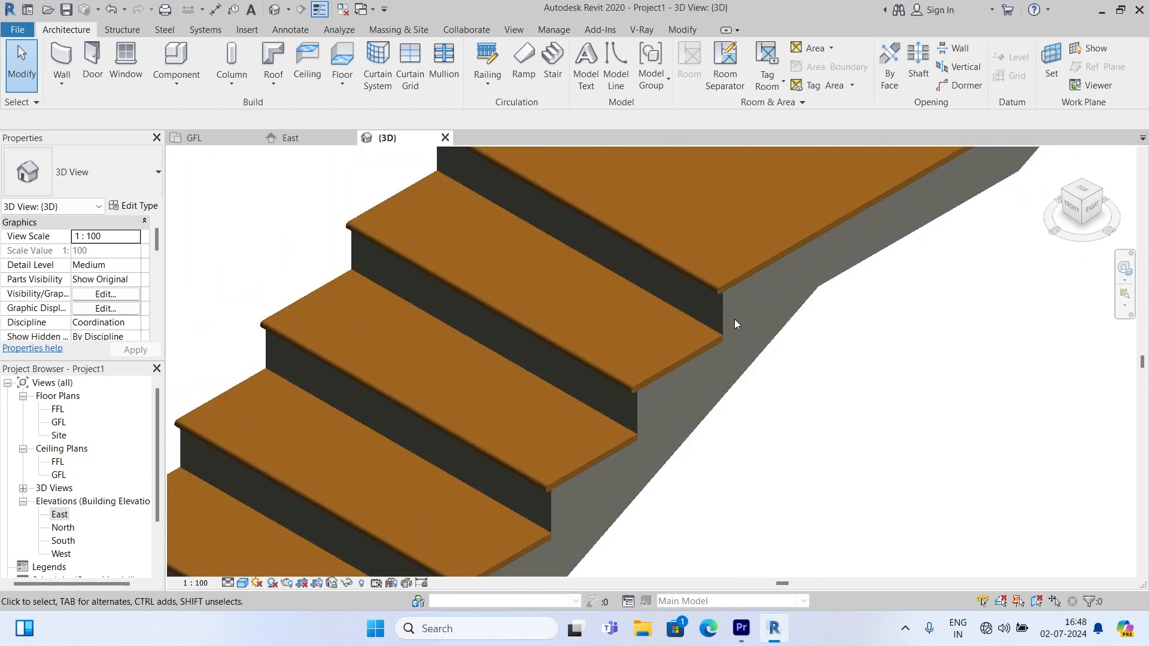
scroll(645, 414, up, 6)
scroll(627, 422, down, 6)
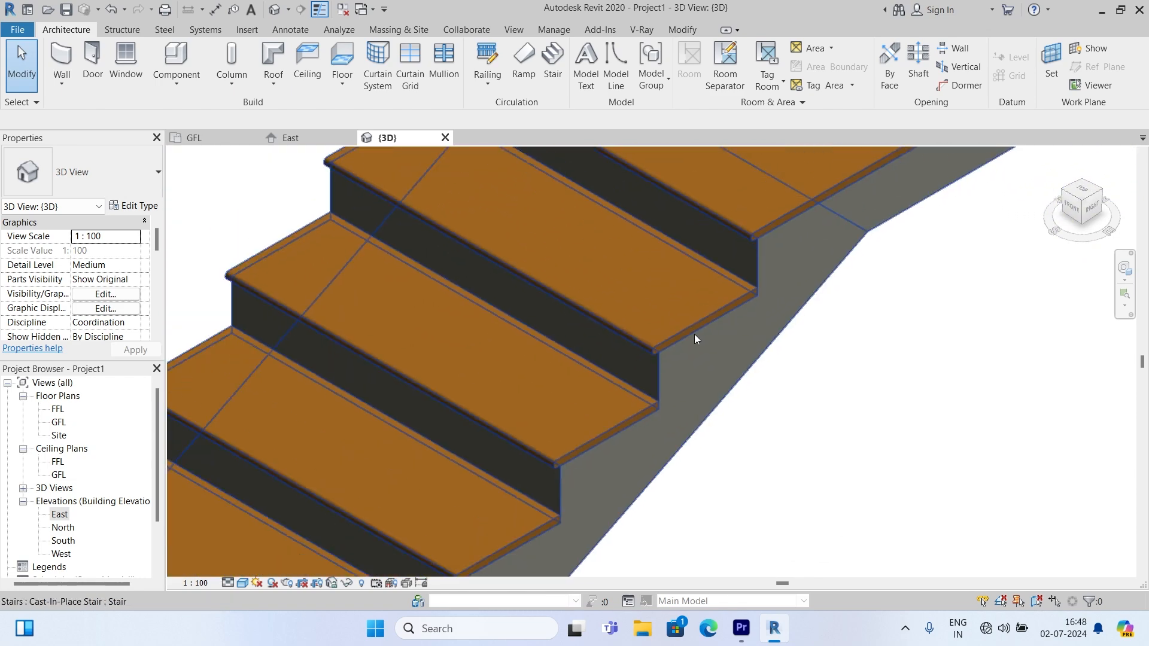
scroll(582, 466, down, 3)
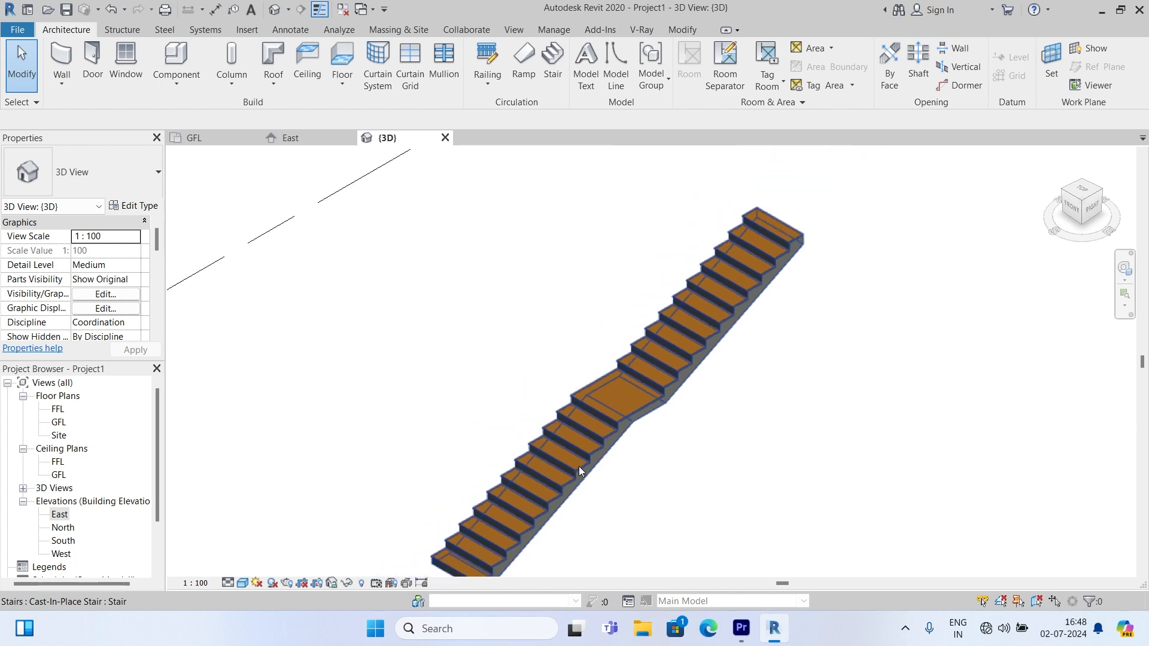
scroll(587, 455, up, 5)
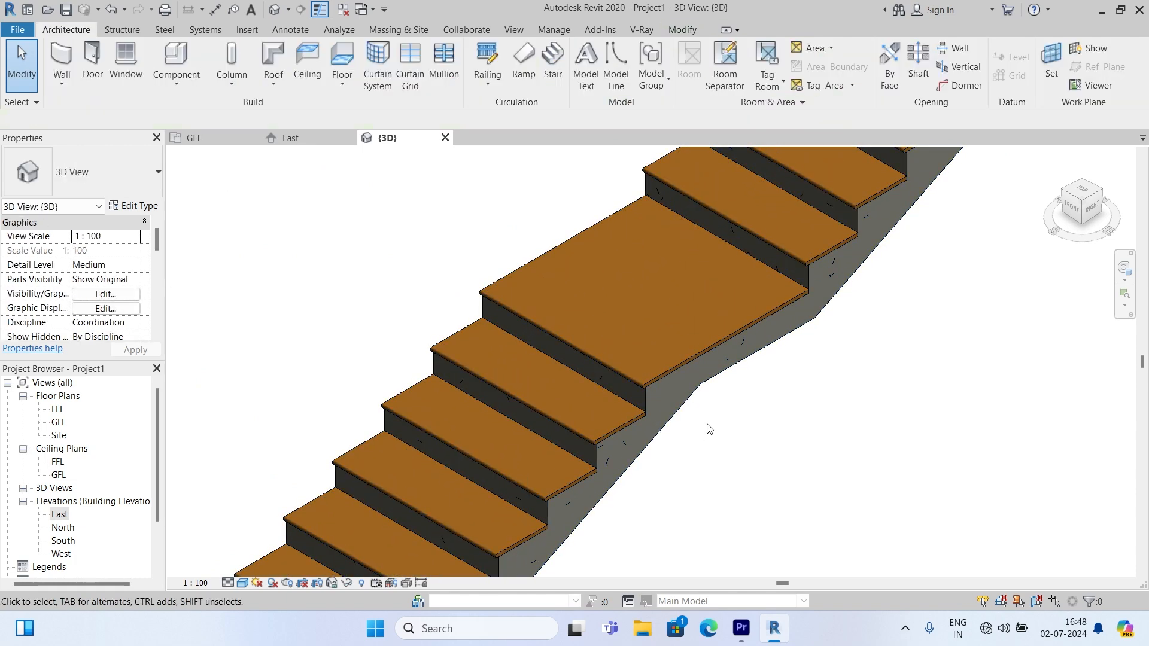
Enable risers in the 150mm Depth run type of the Monolithic Stair 2.
click(692, 357)
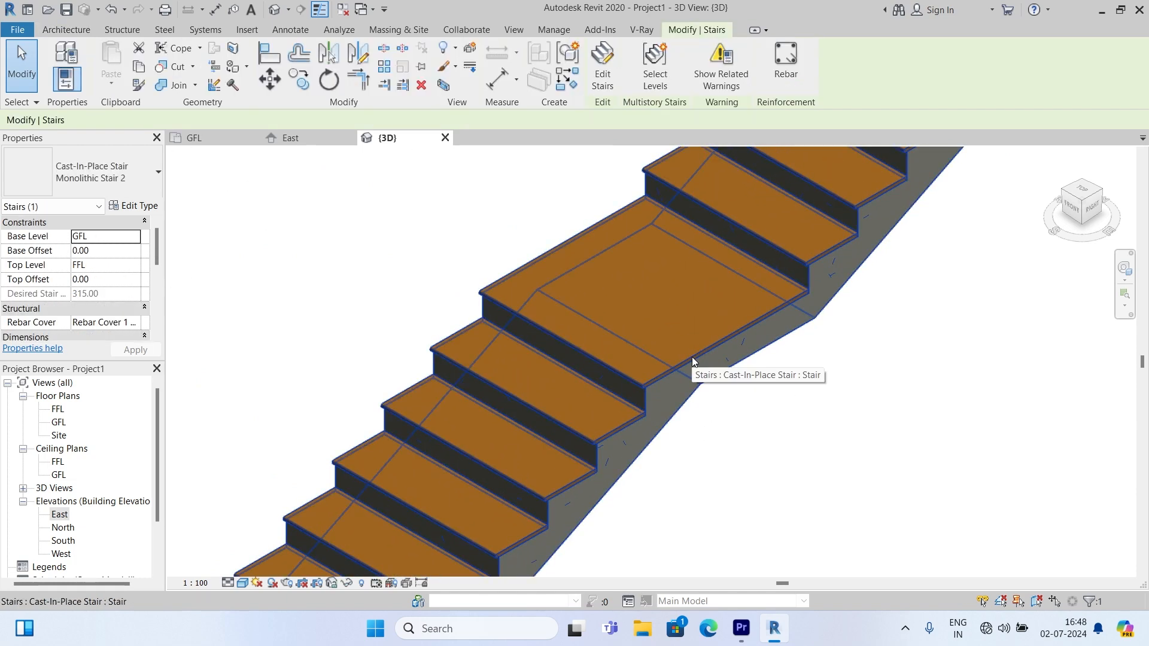
click(143, 208)
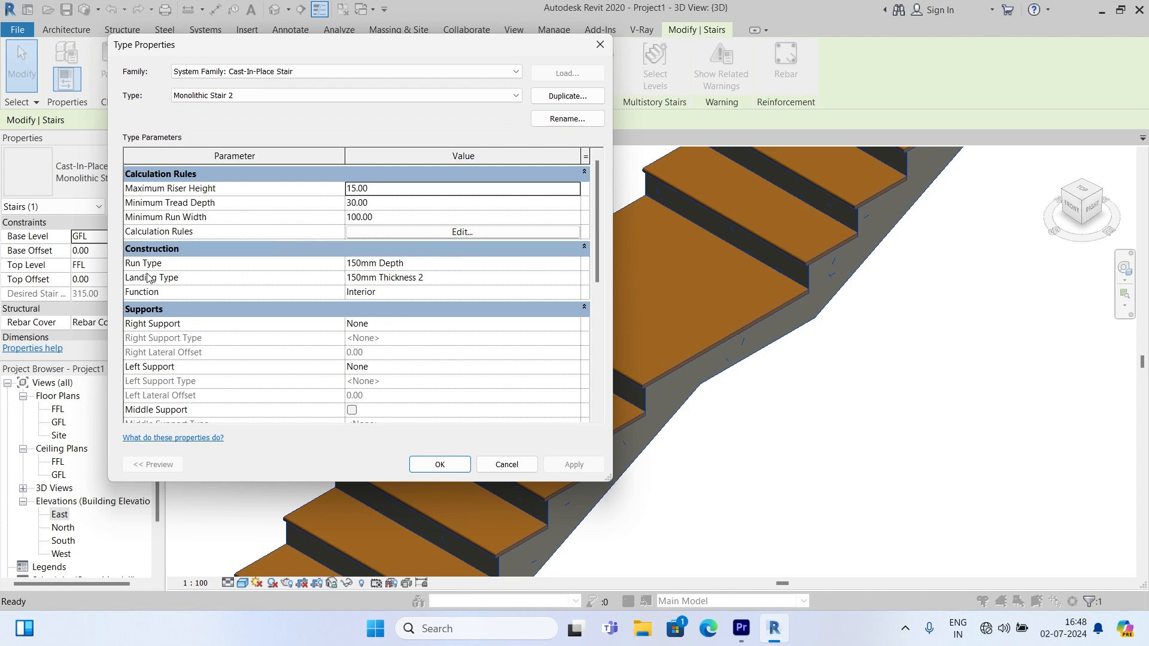
click(515, 264)
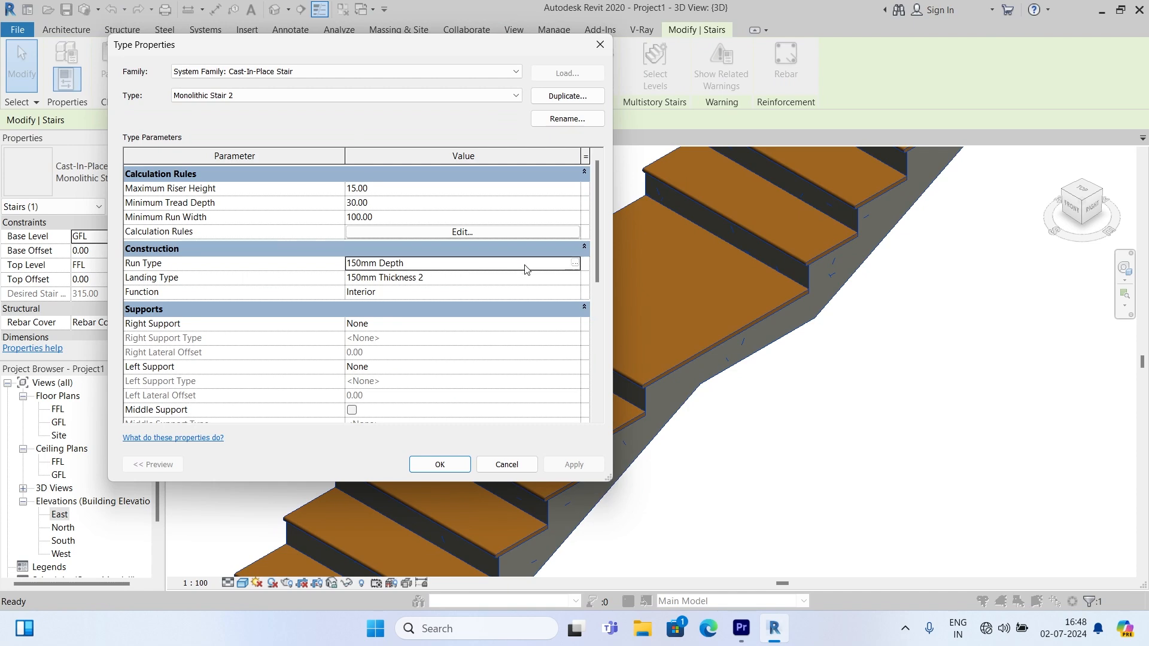
click(575, 265)
scroll(237, 342, down, 2)
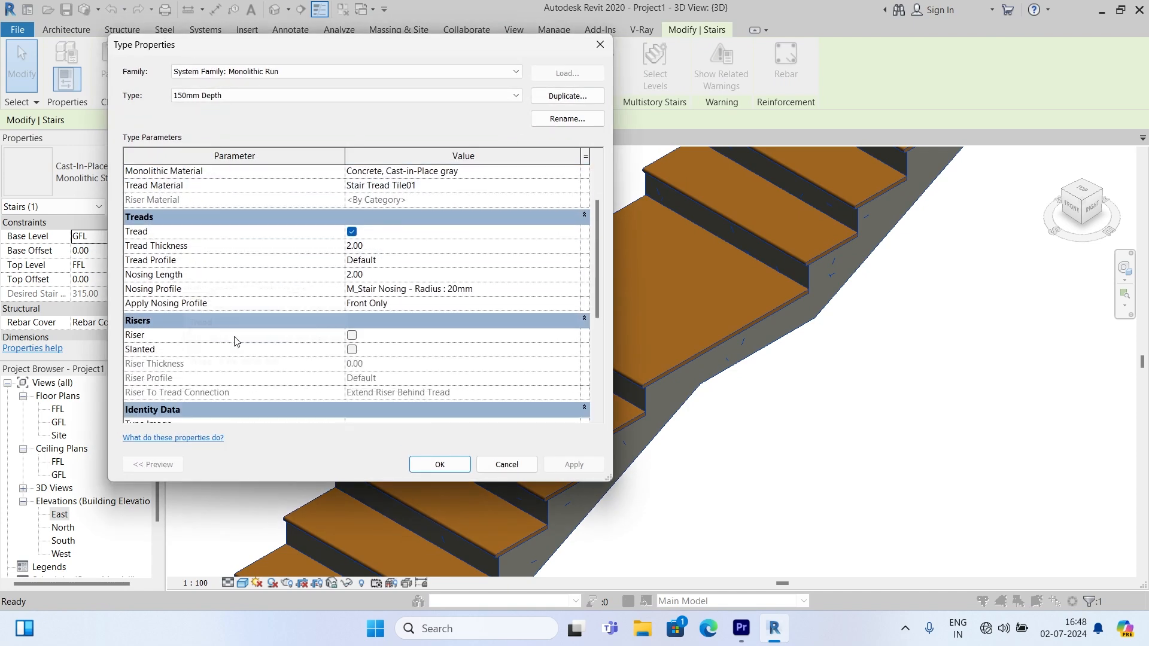
click(352, 336)
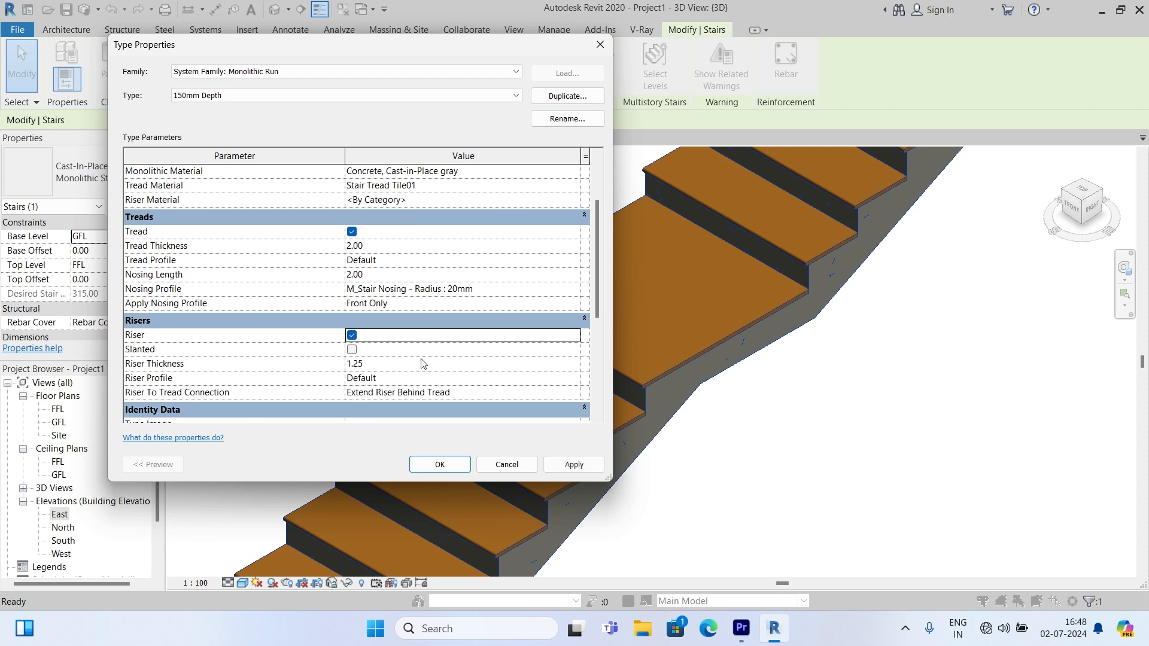
Set the run type's riser thickness to 1 cm, keeping the Default riser profile and the Extend Riser Behind Tread connection.
scroll(362, 363, down, 2)
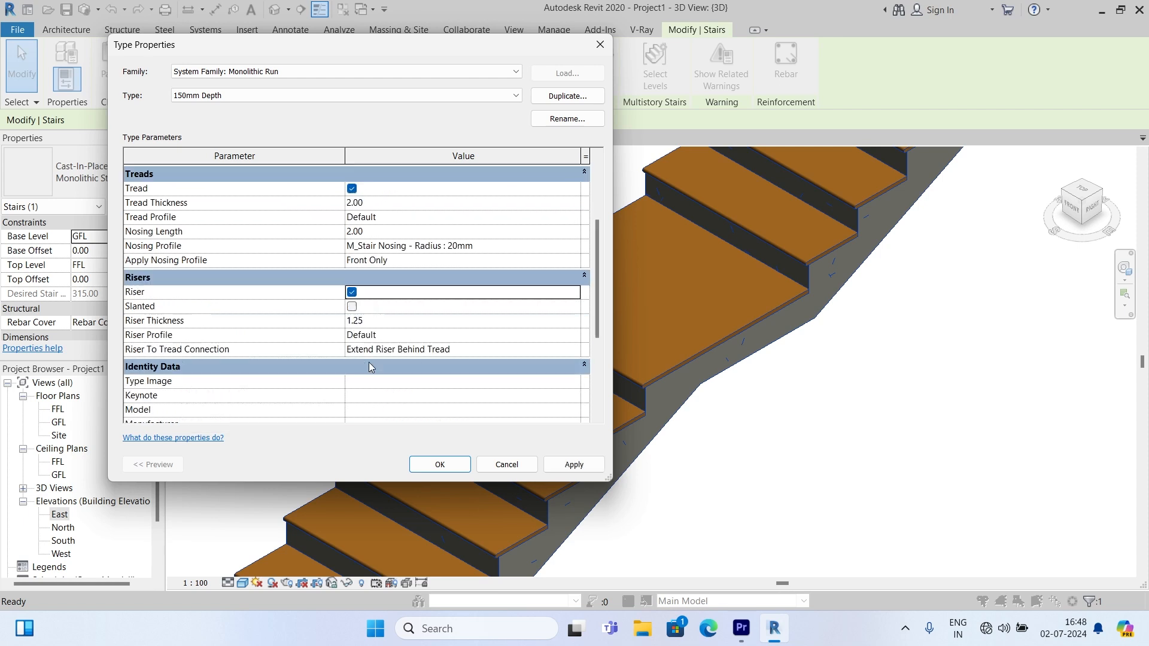
click(378, 290)
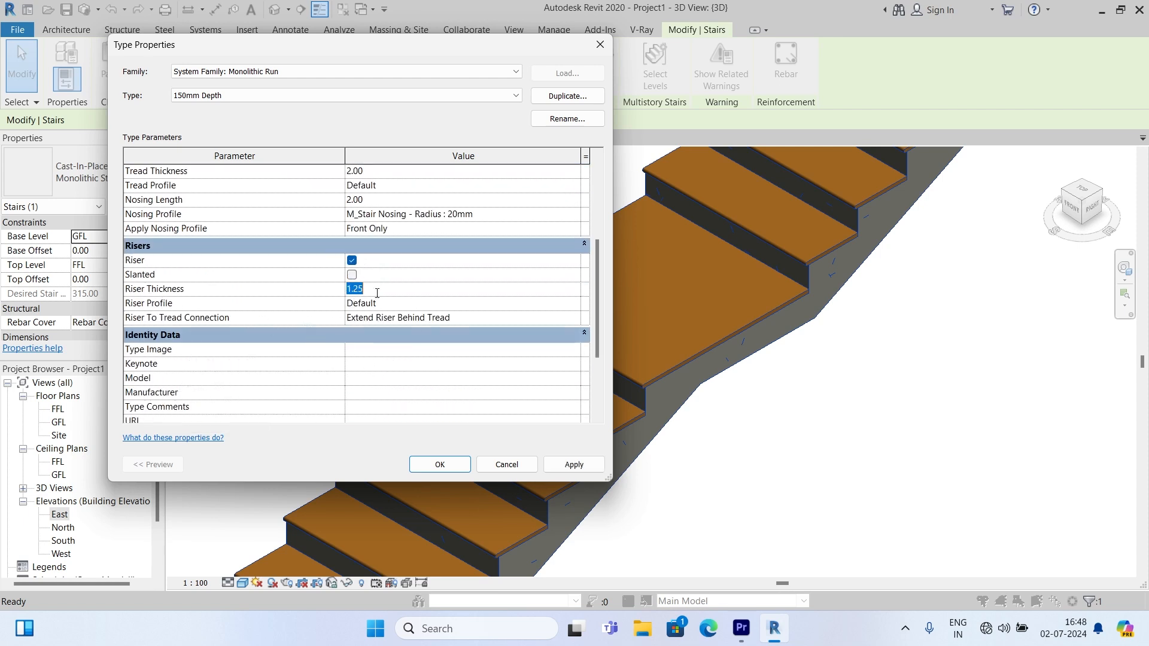
text(1)
key(Tab)
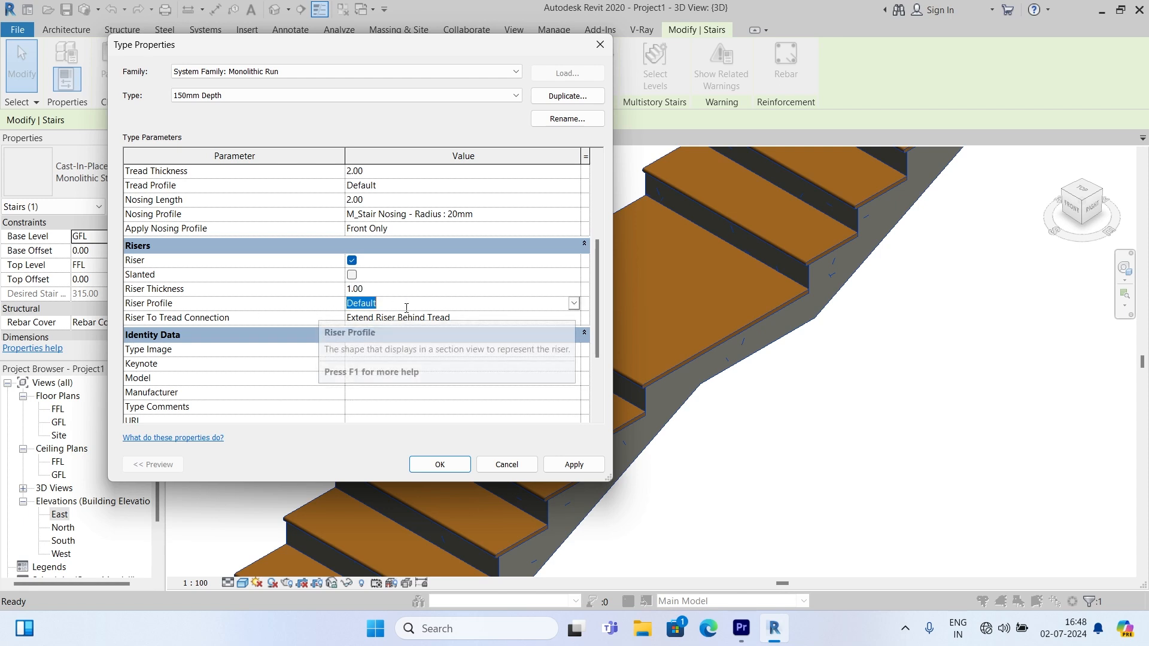
click(446, 318)
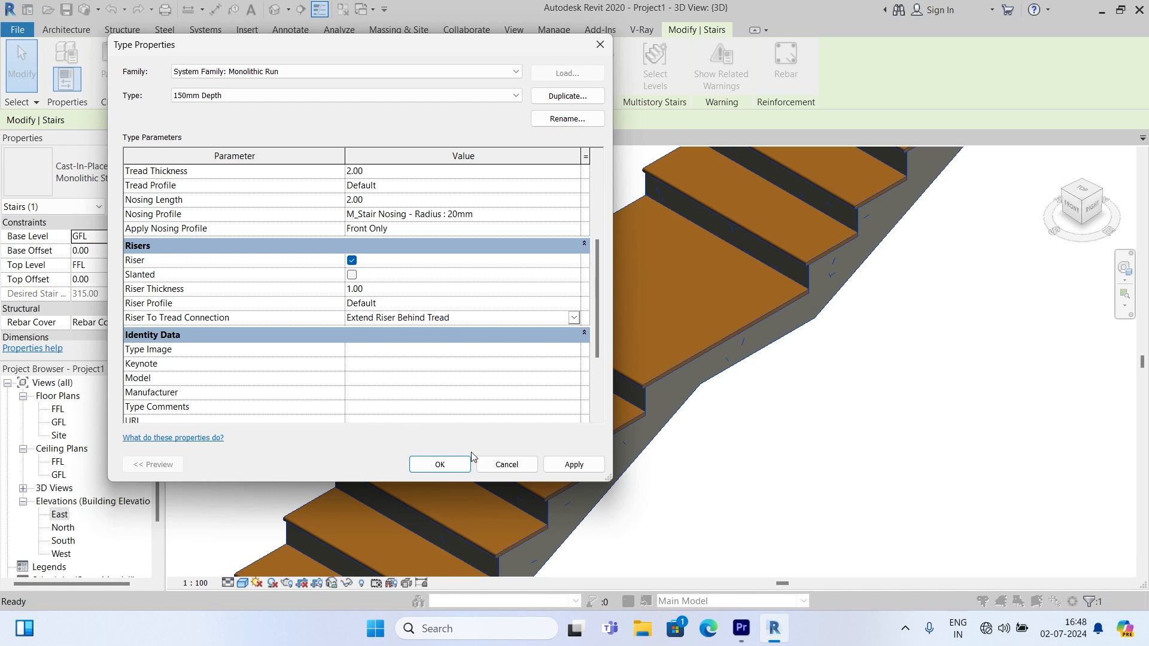
Apply the riser settings to the 150mm Depth run type and confirm the Monolithic Stair 2 type.
click(574, 465)
click(440, 465)
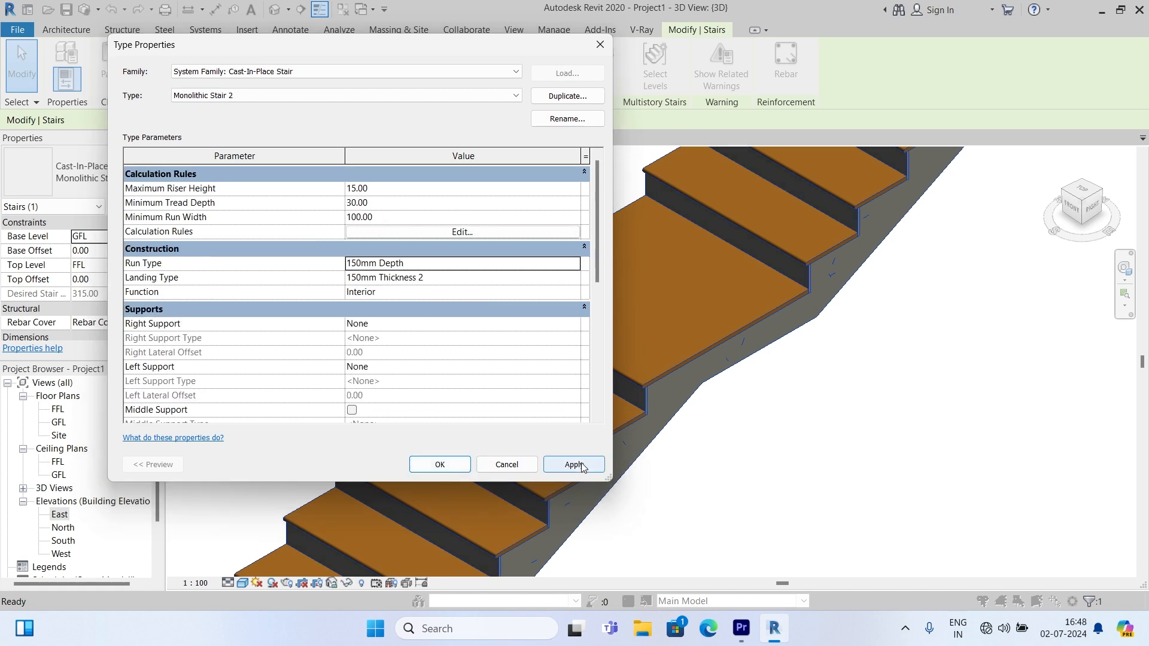
click(443, 465)
click(680, 428)
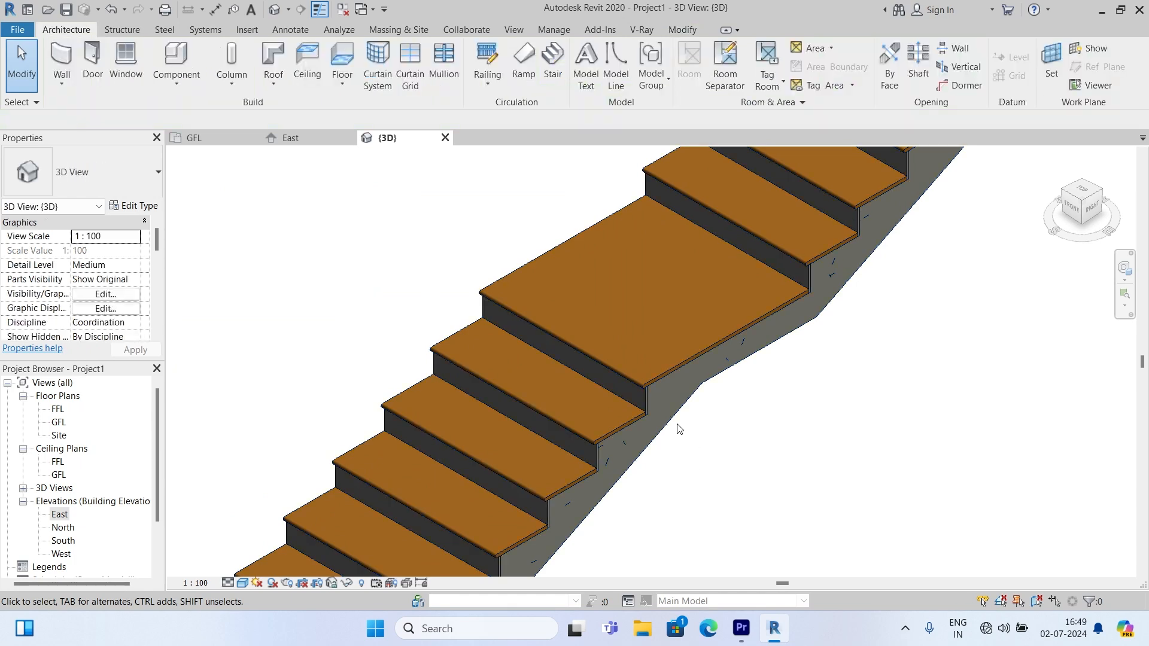
Examine the riser and tread joints up close in 3D and in the East elevation, including the stair's top end at FFL.
scroll(645, 402, up, 5)
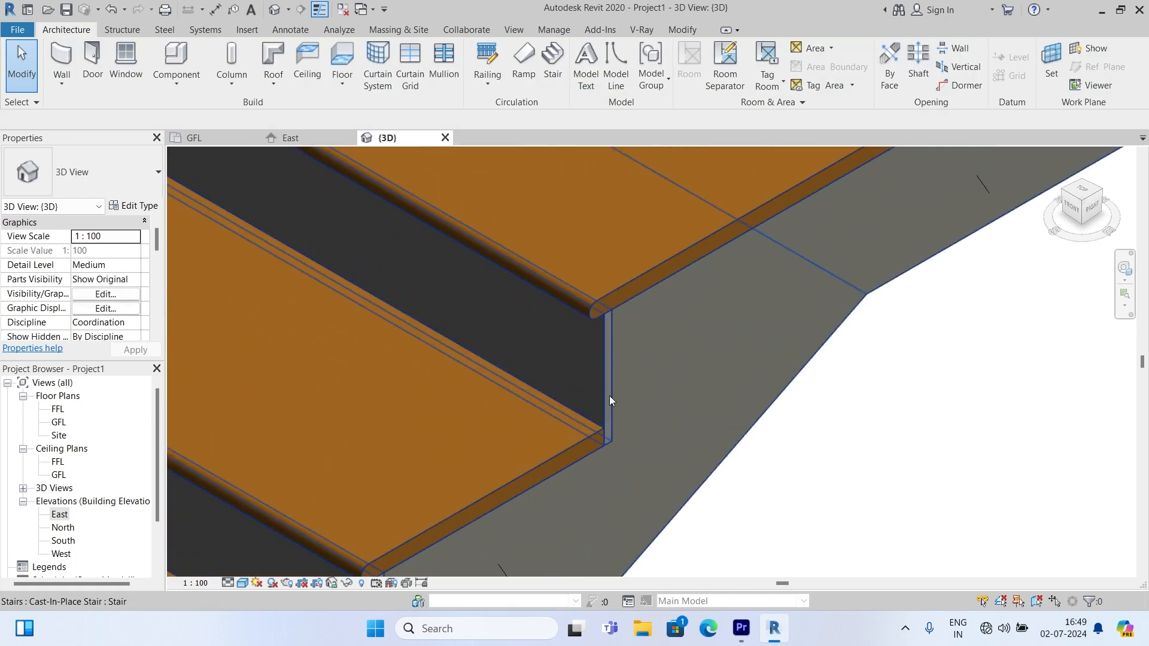
double_click(60, 516)
scroll(660, 351, up, 5)
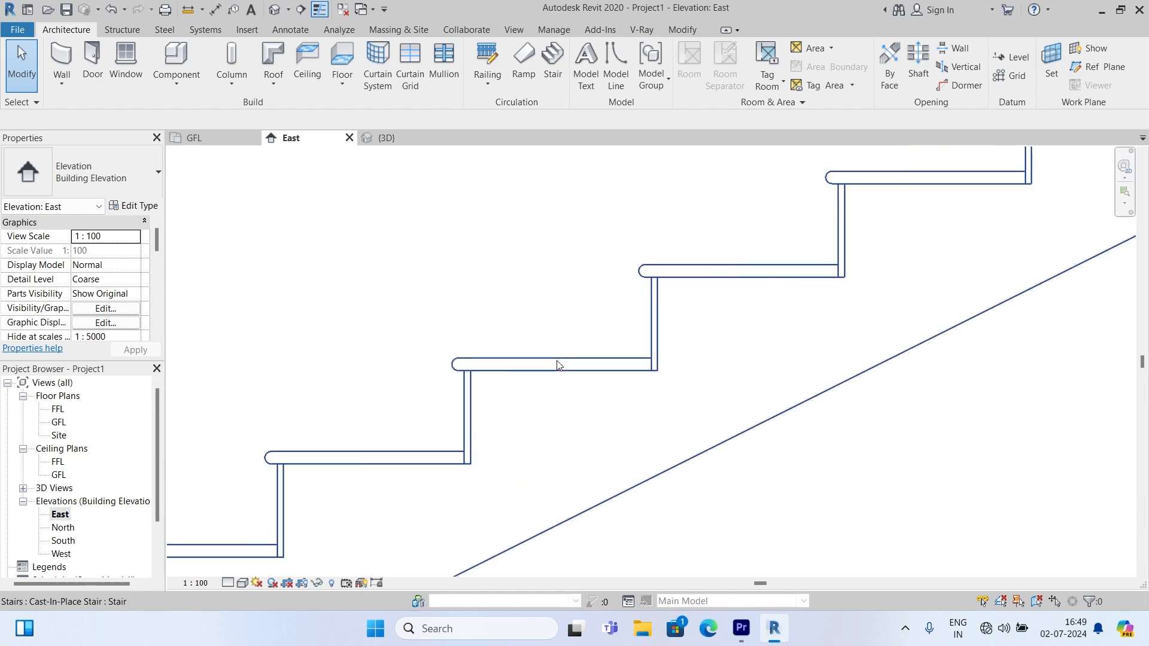
scroll(674, 310, down, 8)
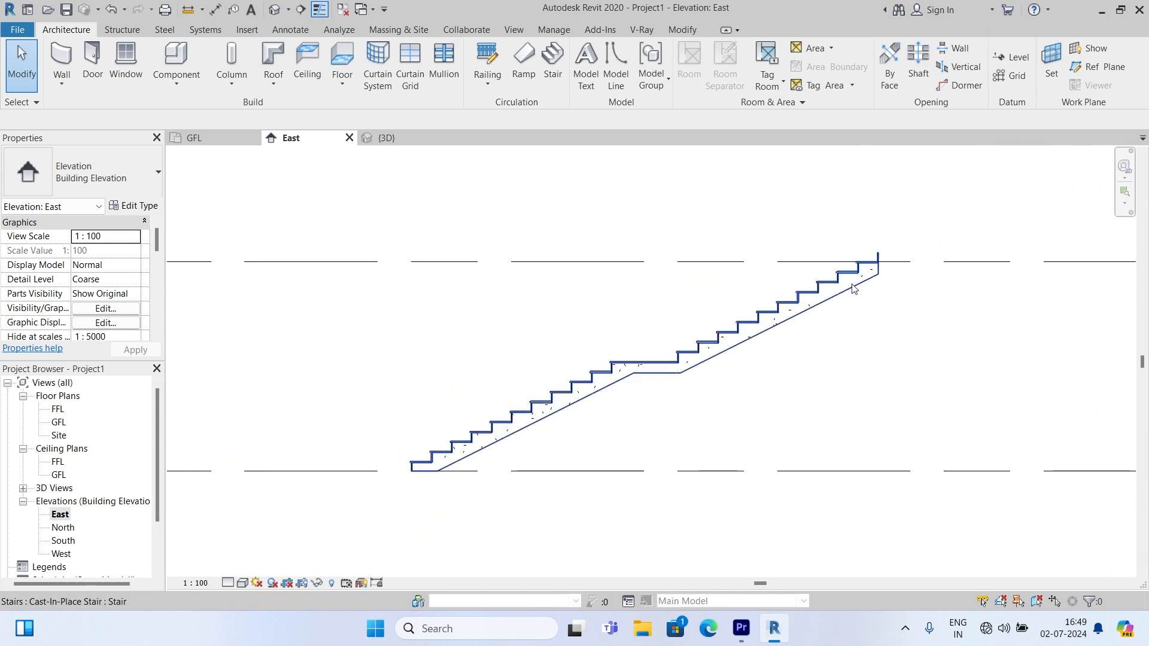
scroll(877, 260, up, 4)
scroll(907, 251, up, 2)
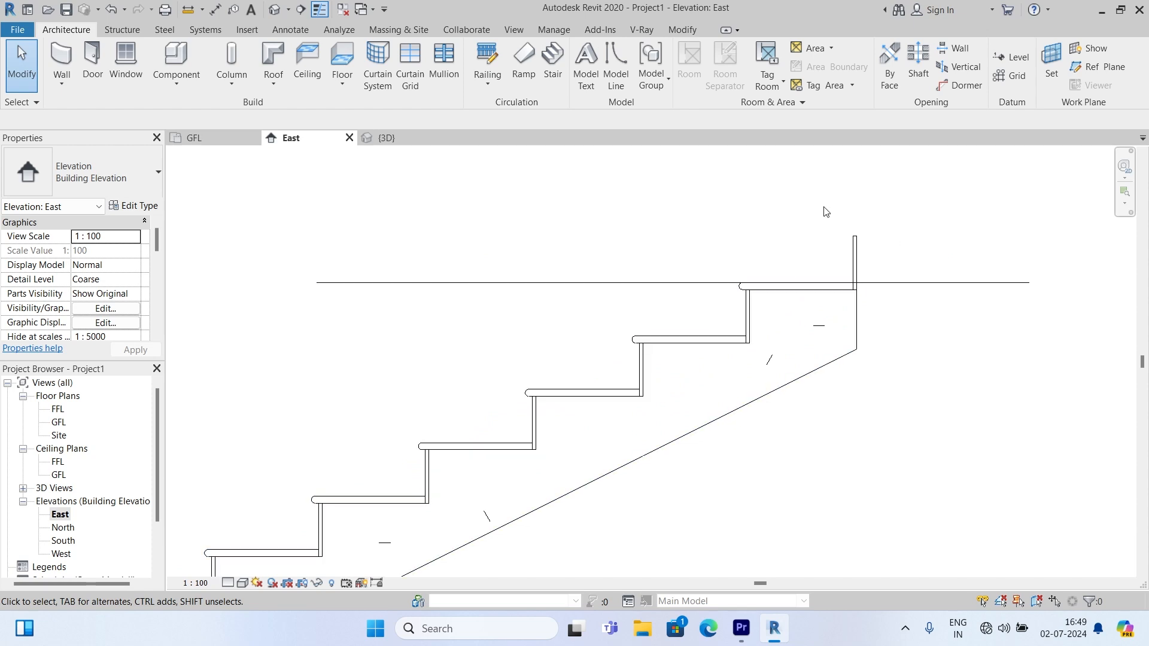
scroll(838, 227, down, 2)
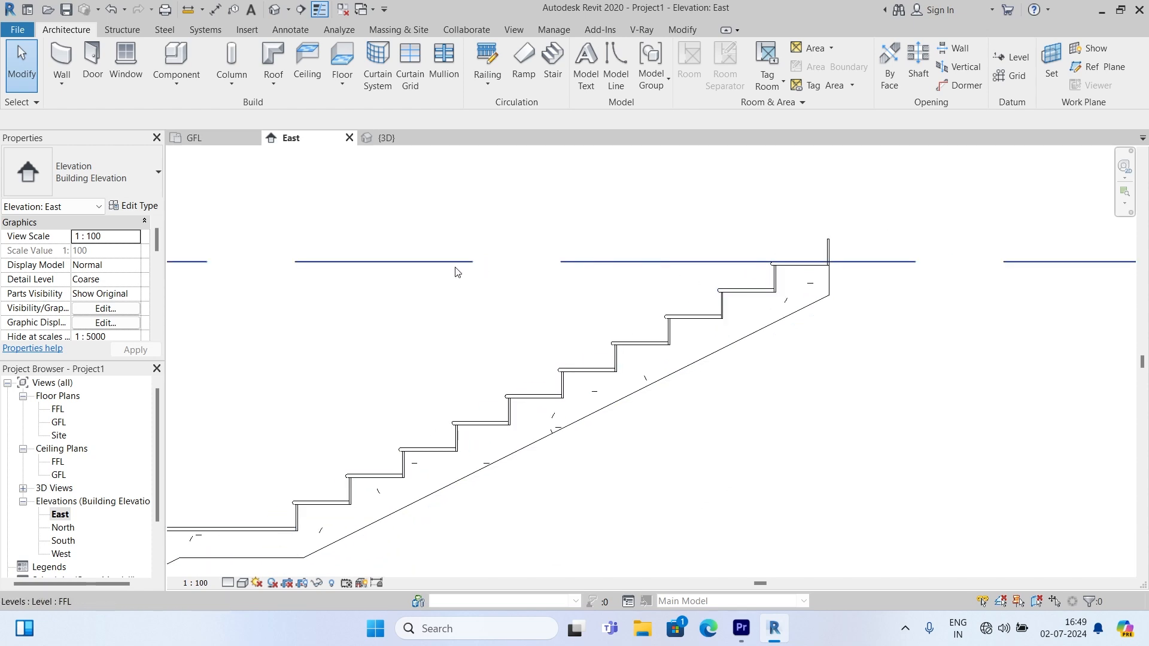
scroll(685, 262, down, 1)
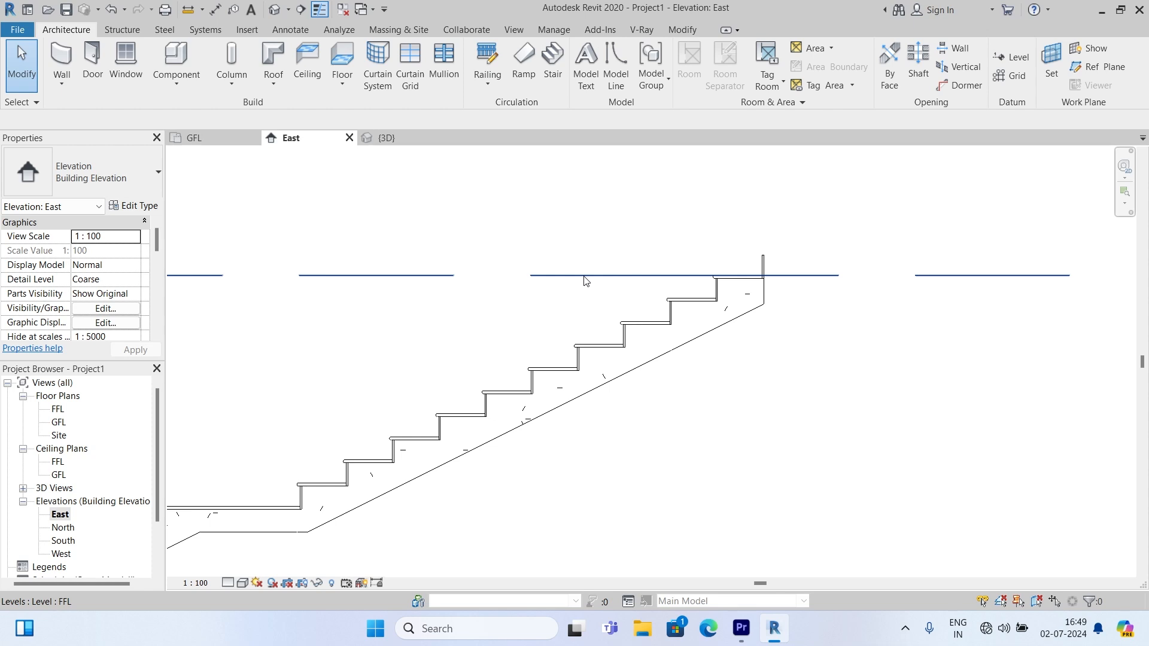
scroll(774, 293, up, 1)
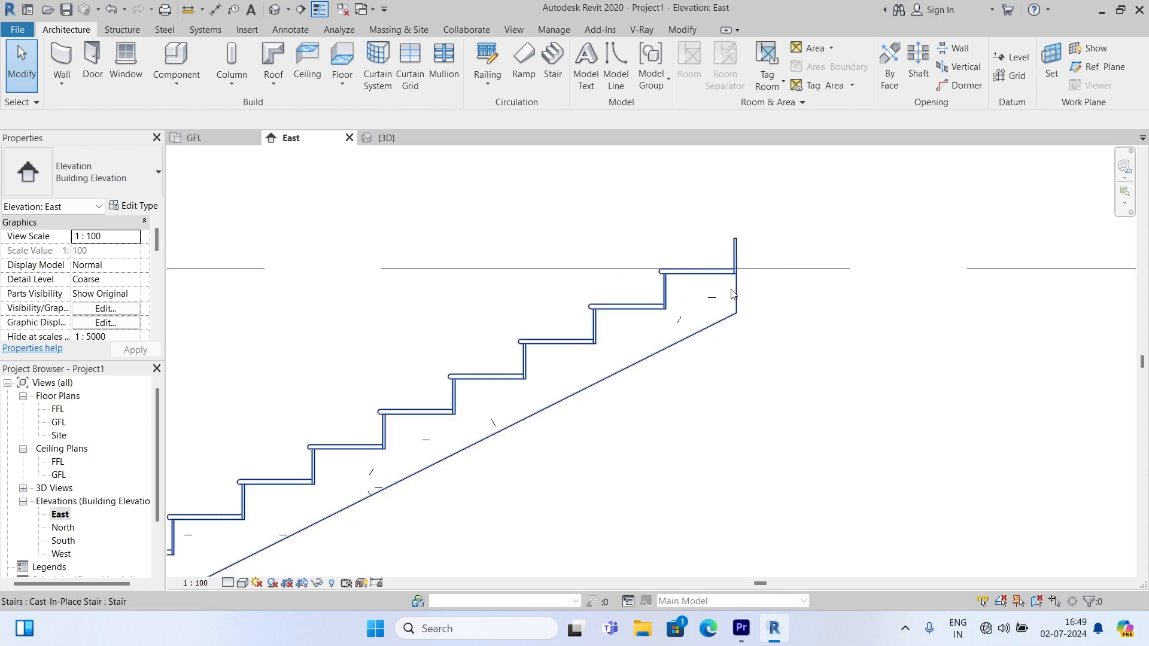
scroll(768, 254, down, 4)
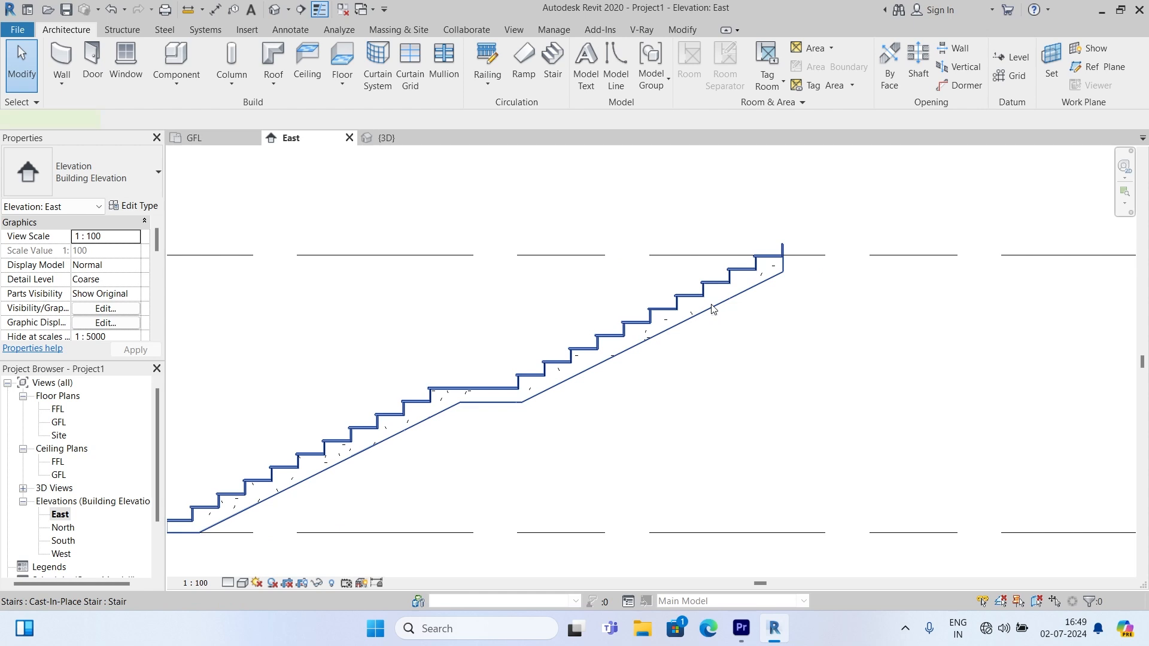
Edit the stair so its upper run does not end with a riser, and finish the stair edit.
click(714, 309)
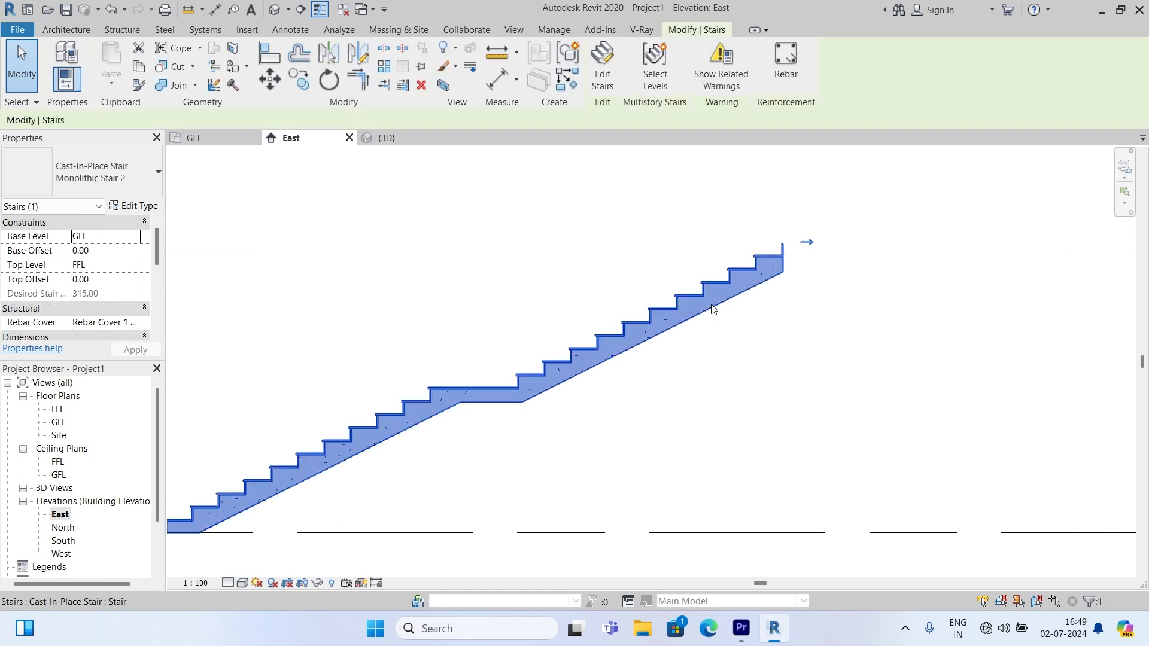
click(612, 77)
click(744, 296)
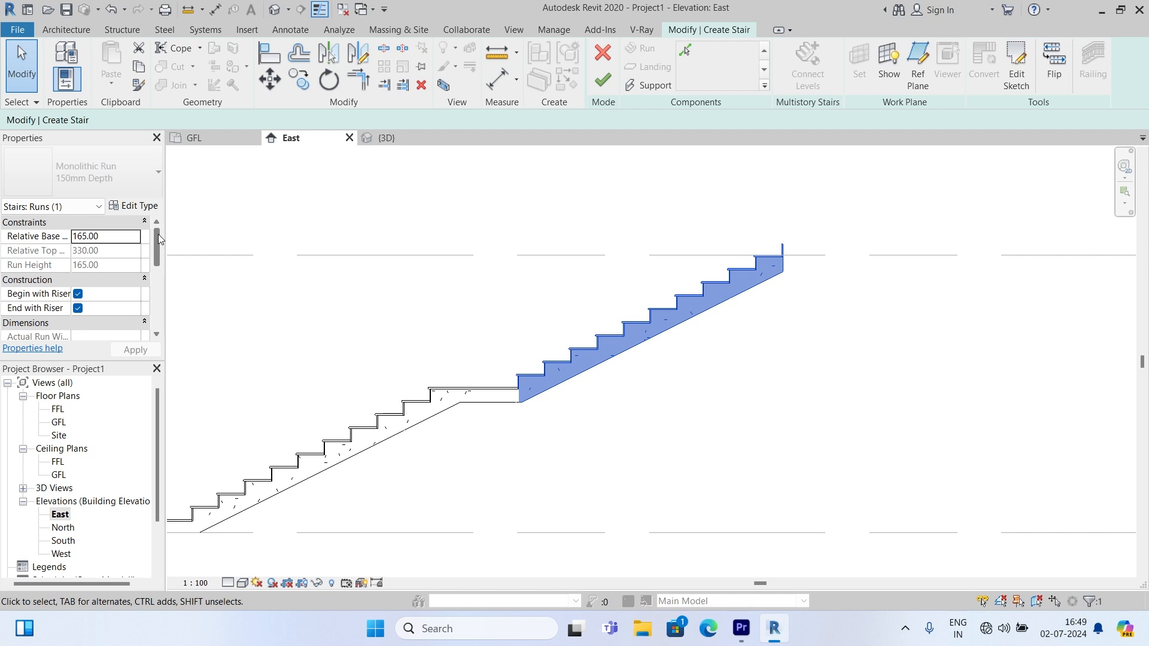
drag(158, 234, 158, 235)
click(77, 308)
click(135, 350)
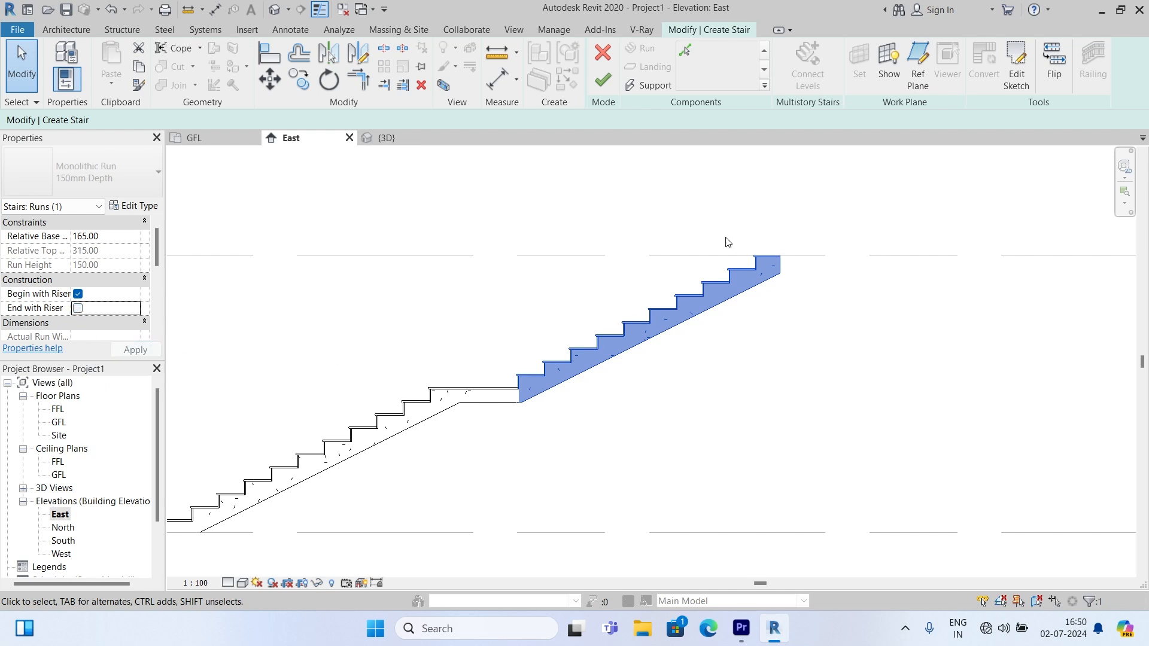
click(606, 84)
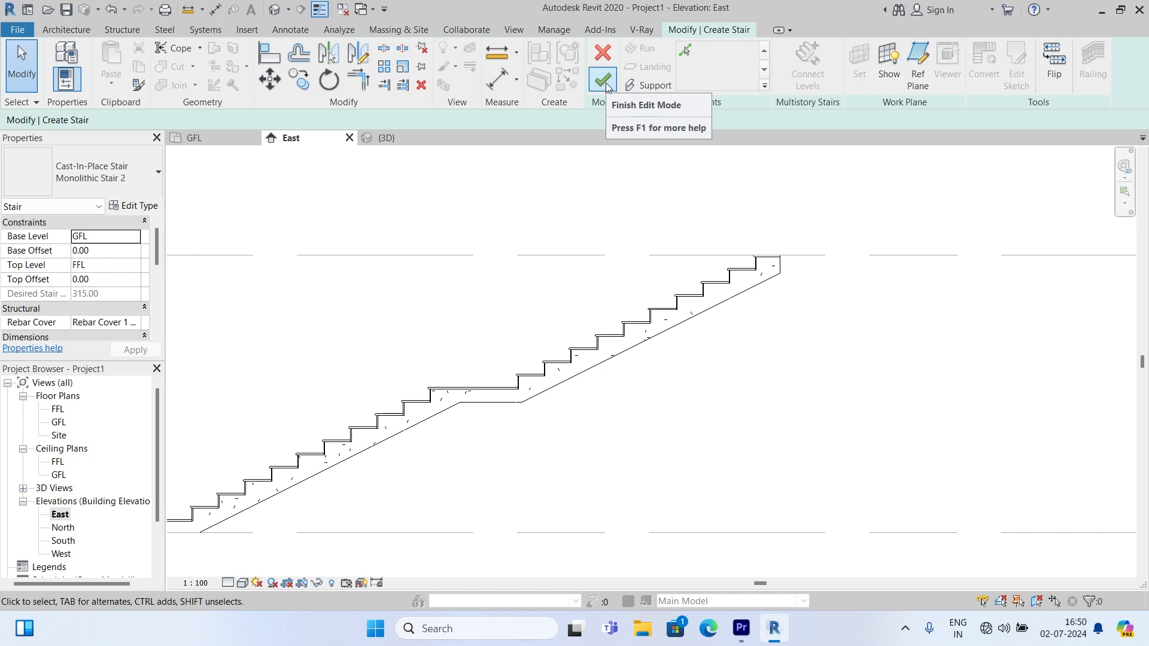
click(607, 84)
Switch to the 3D view and open the type properties of the stair's 150mm Depth run.
scroll(809, 264, down, 2)
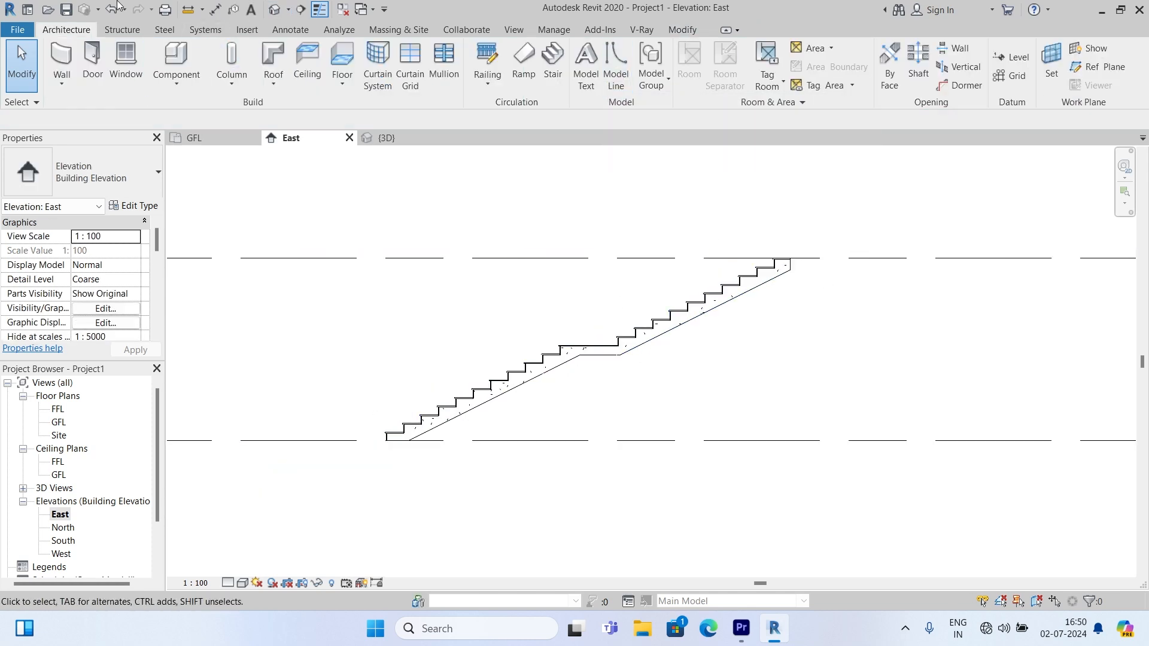
click(273, 10)
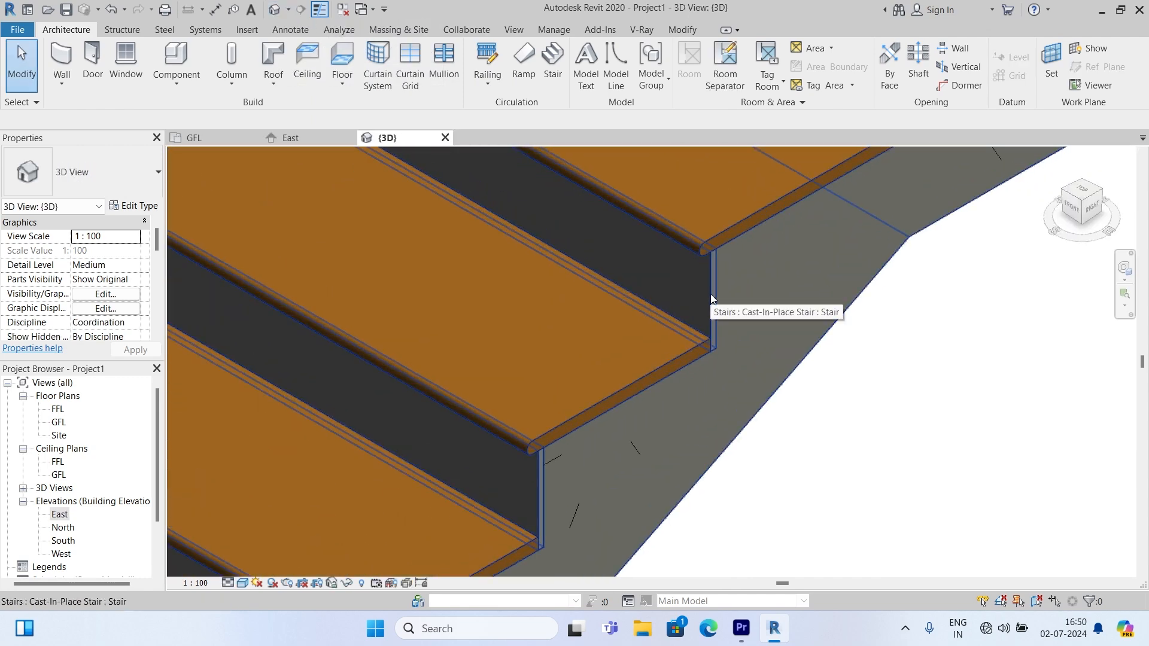
scroll(710, 293, down, 3)
scroll(751, 328, down, 3)
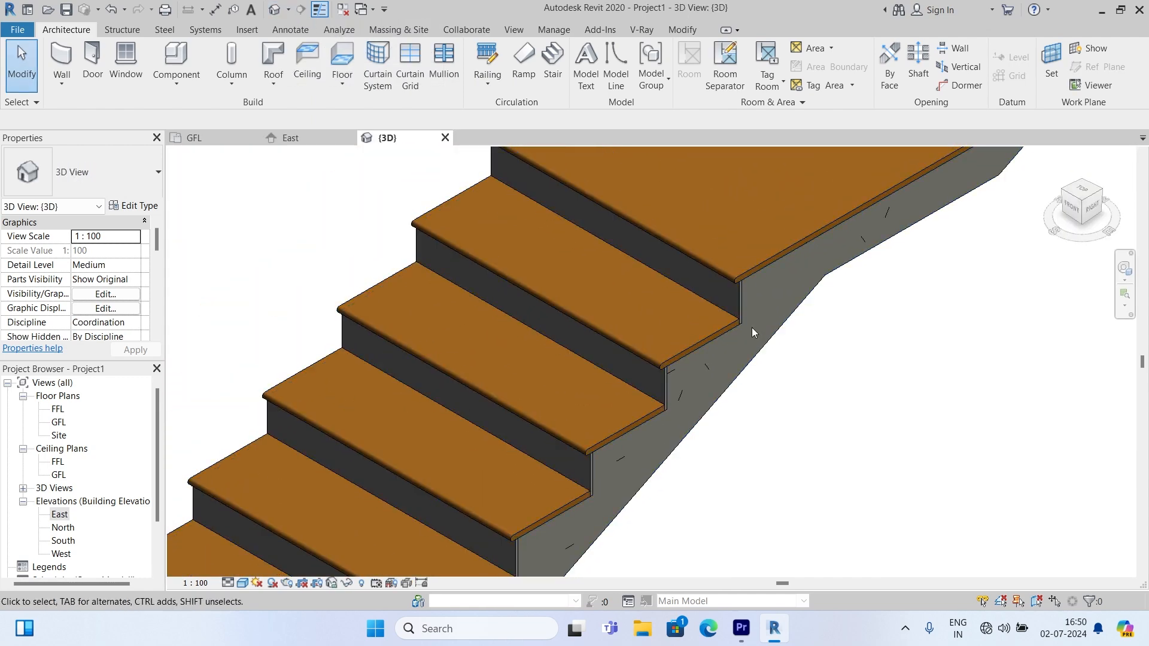
click(807, 301)
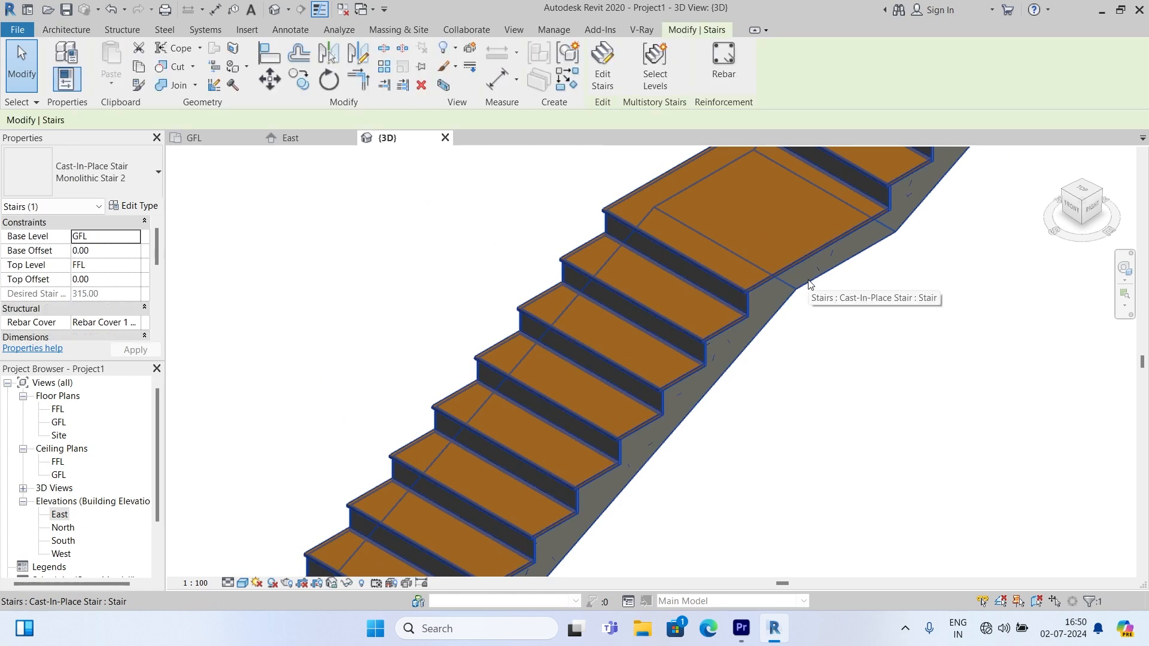
click(145, 209)
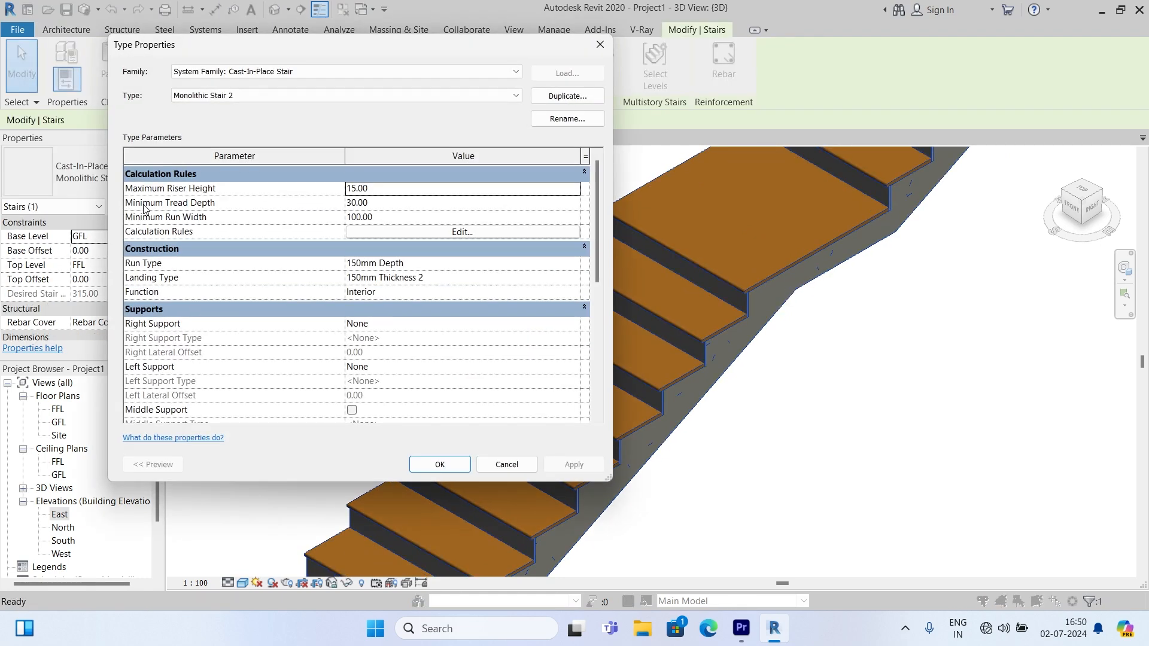
click(470, 263)
click(585, 264)
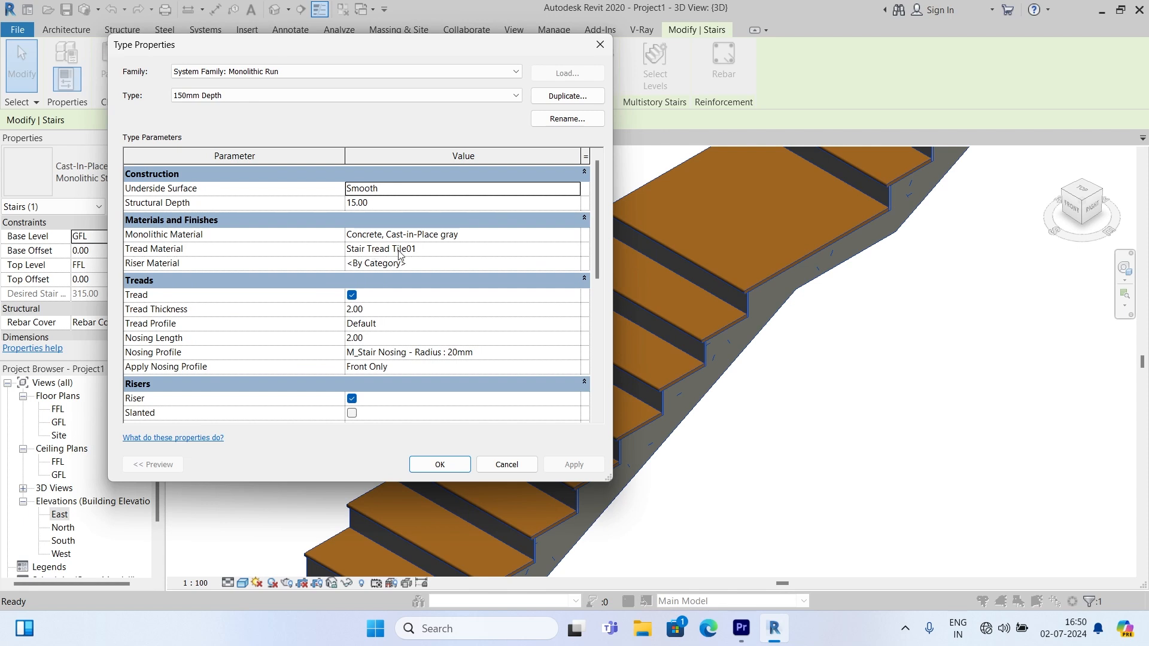
Copy the tread material Stair Tread Tile01 to the run type's riser material and apply it to the stair.
click(432, 251)
key(ctrl+c)
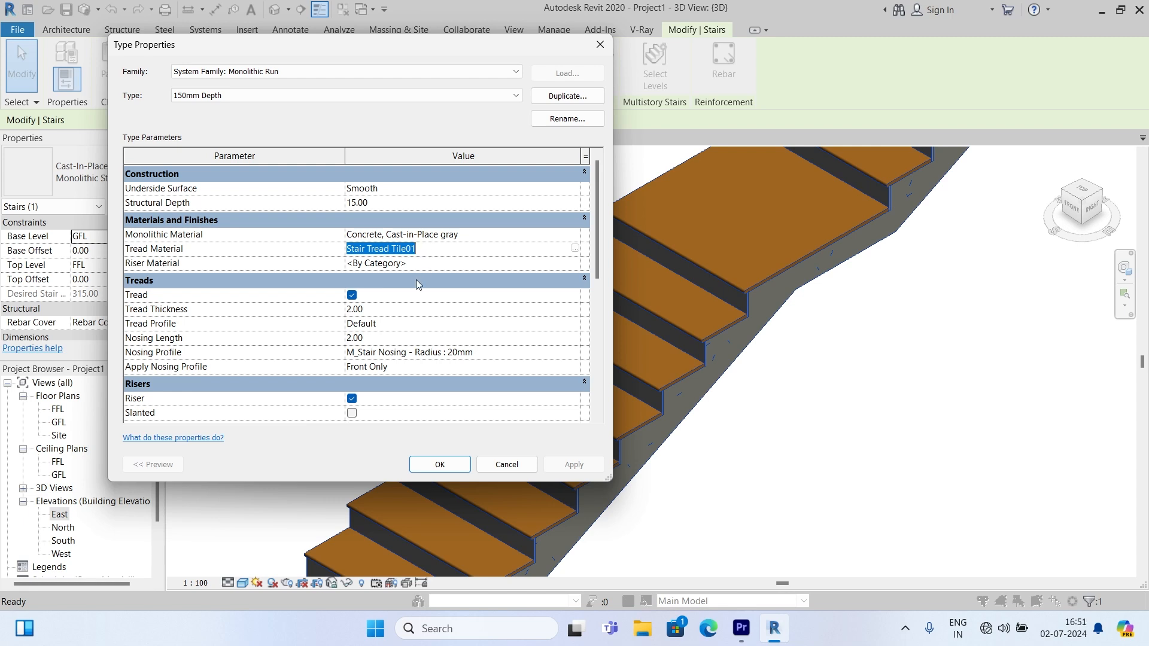
click(417, 264)
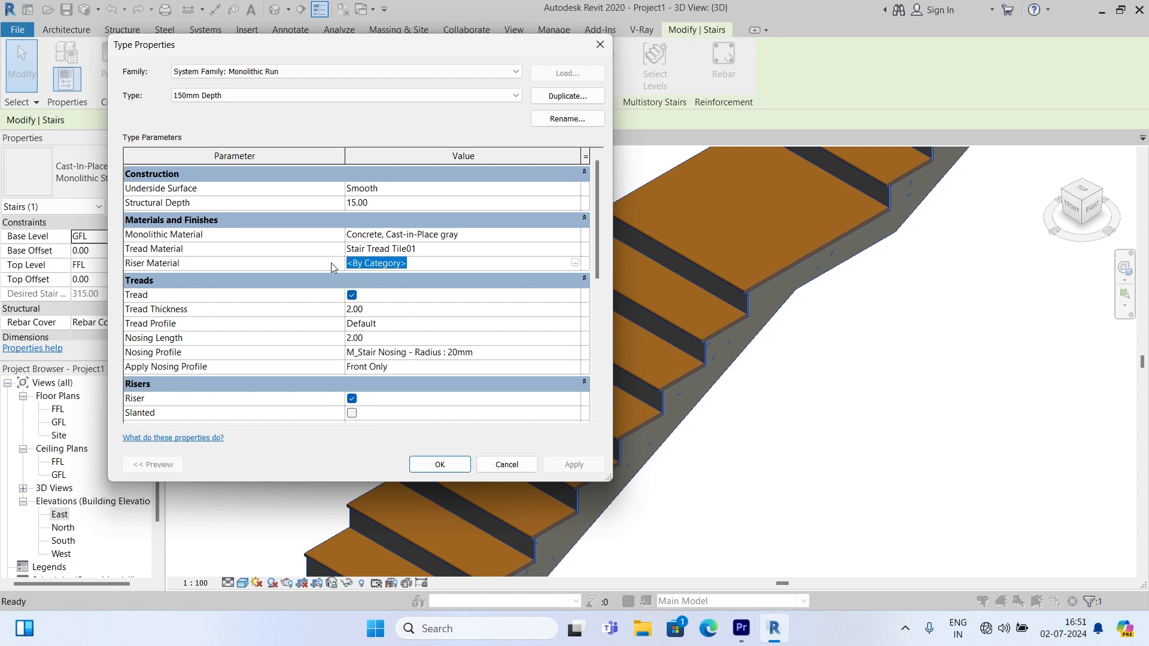
key(ctrl+v)
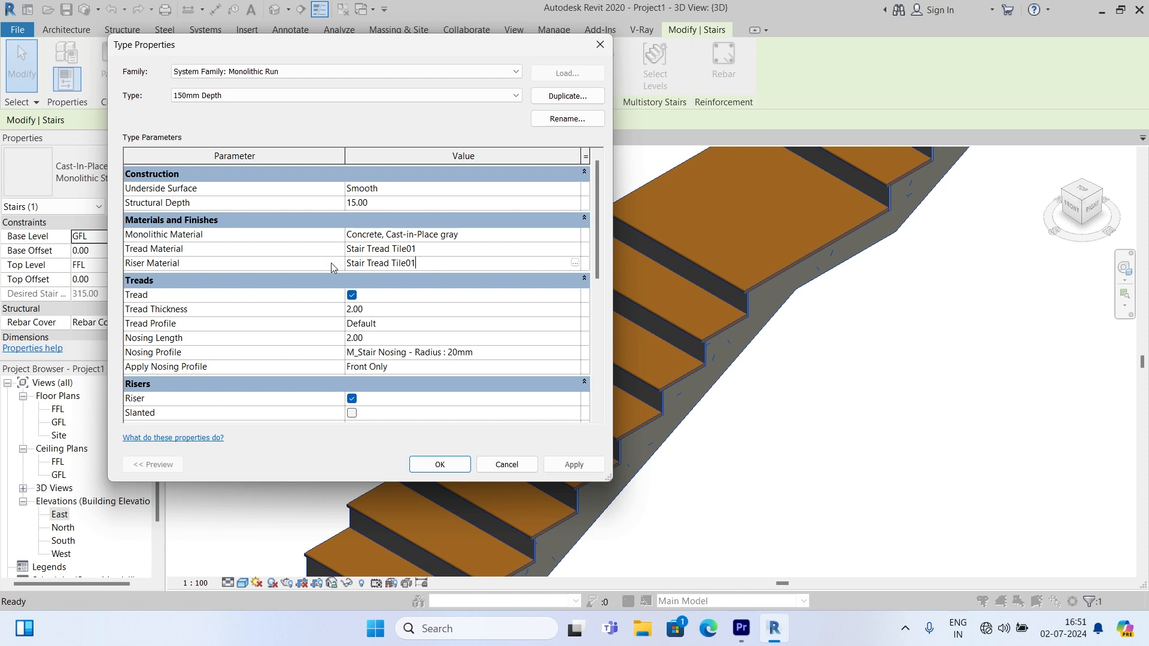
click(573, 465)
click(437, 465)
click(498, 465)
key(Escape)
Inspect the recolored risers, and open the 150mm Depth run type's riser material in the Material Browser.
scroll(760, 343, up, 3)
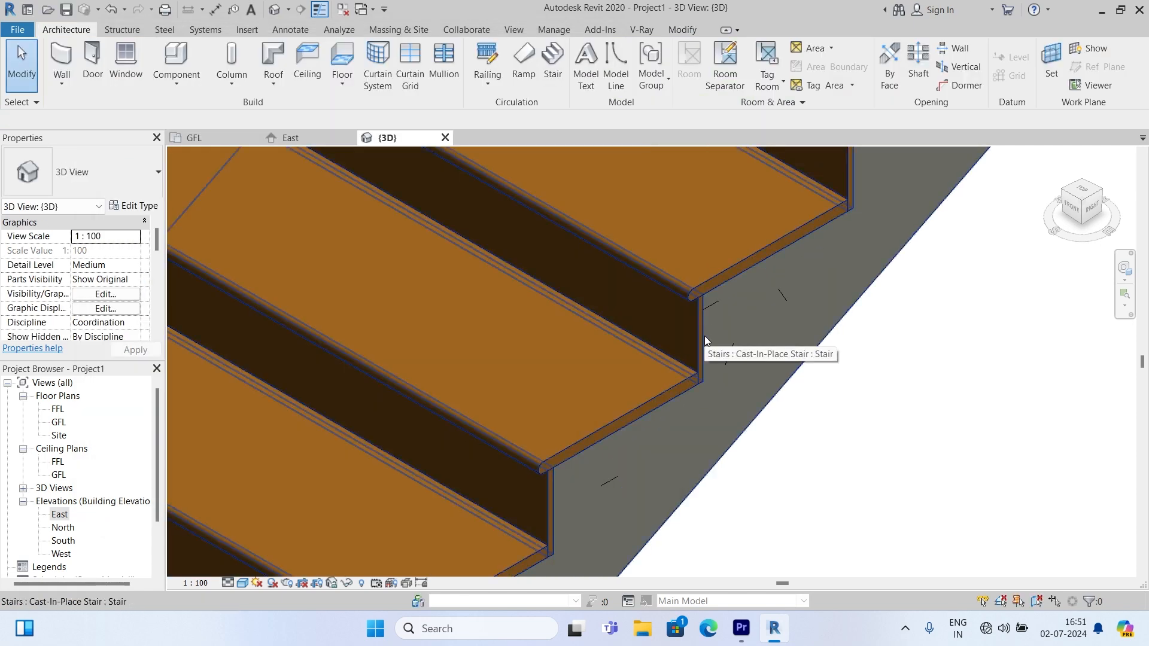
scroll(743, 366, down, 4)
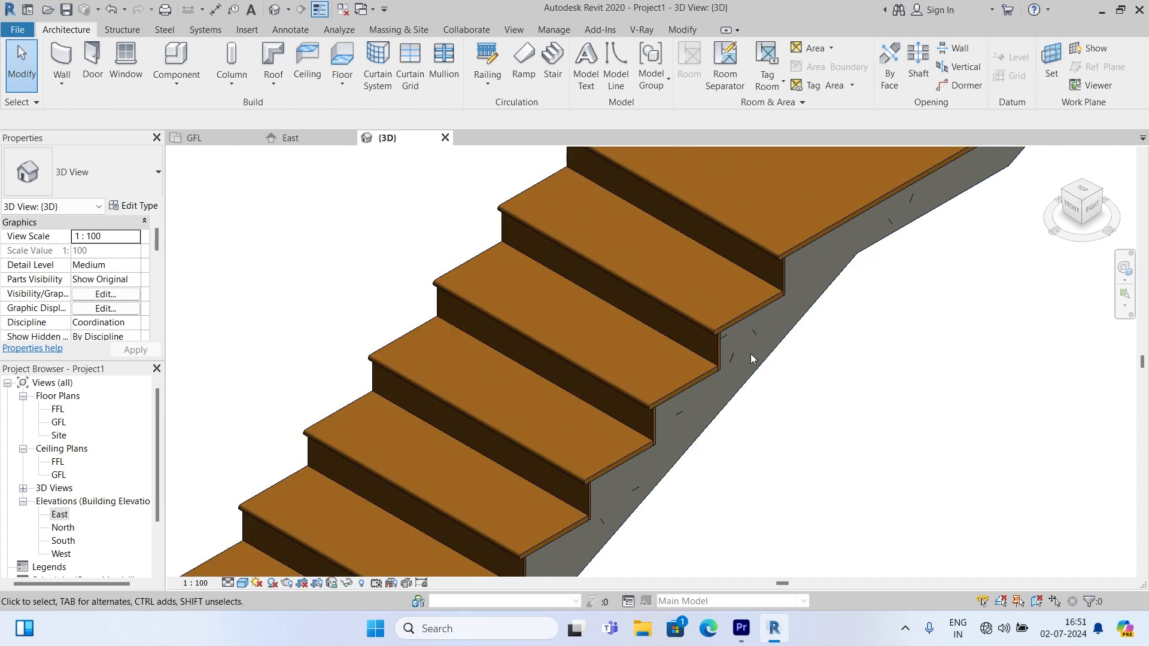
click(757, 367)
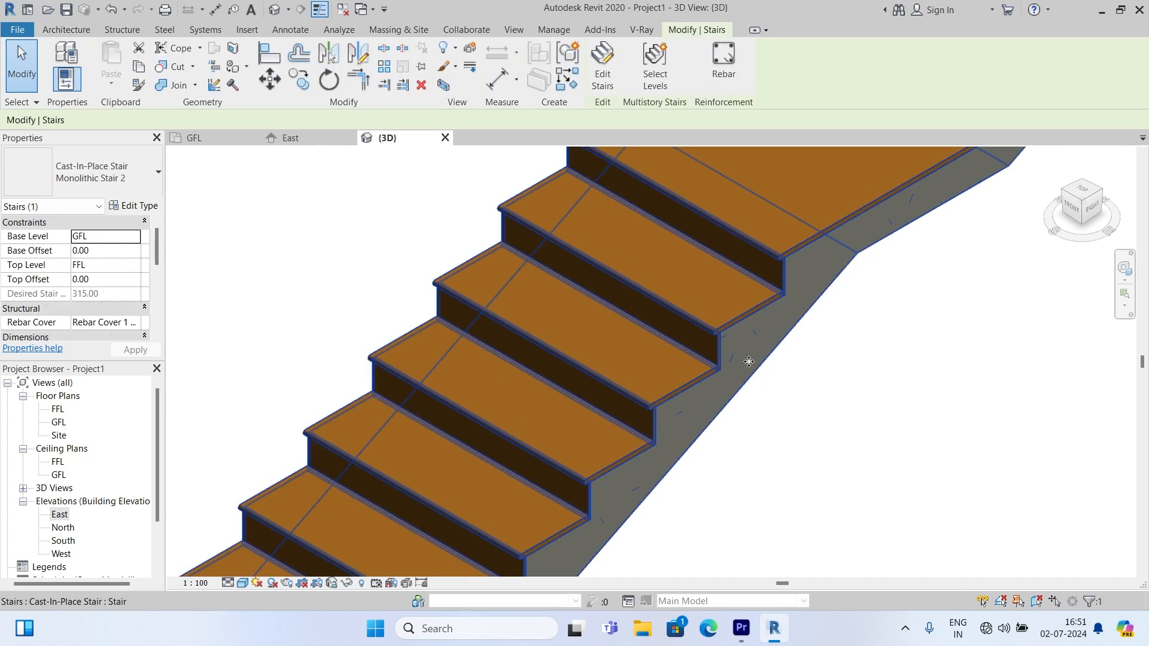
click(137, 206)
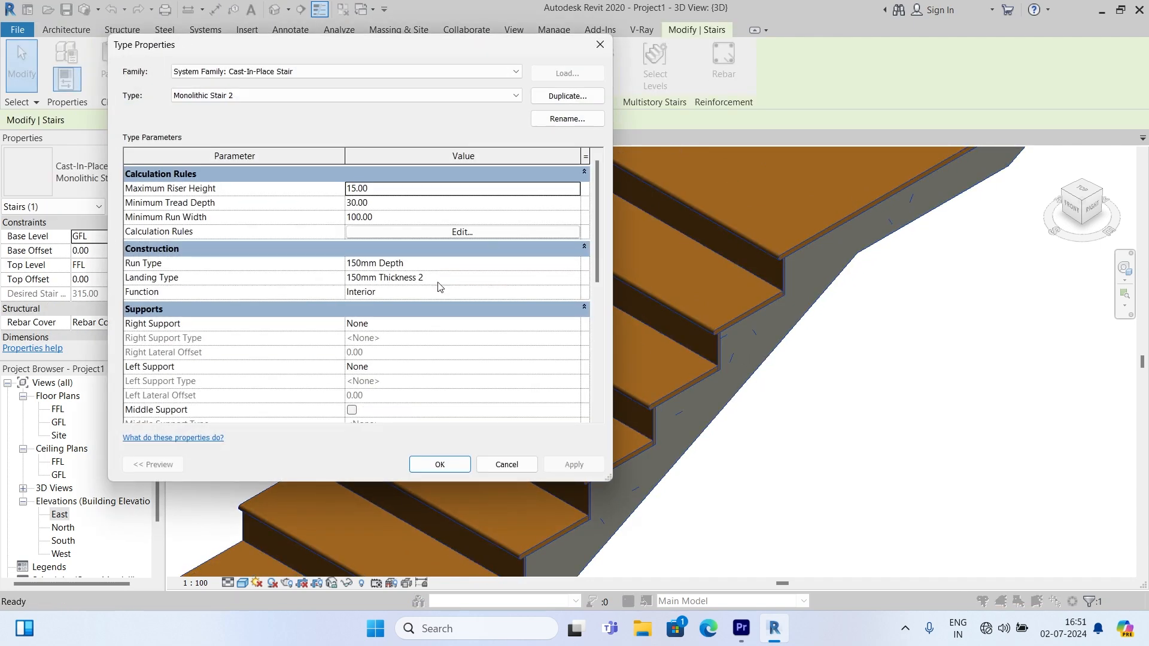
click(486, 264)
click(575, 263)
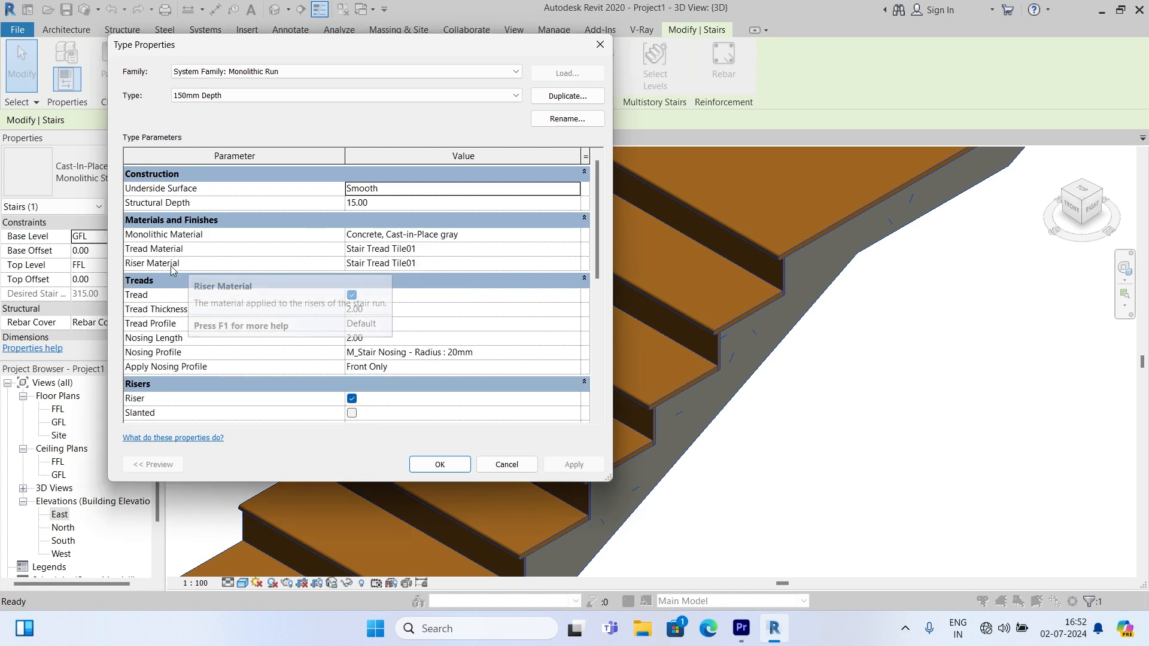
click(448, 269)
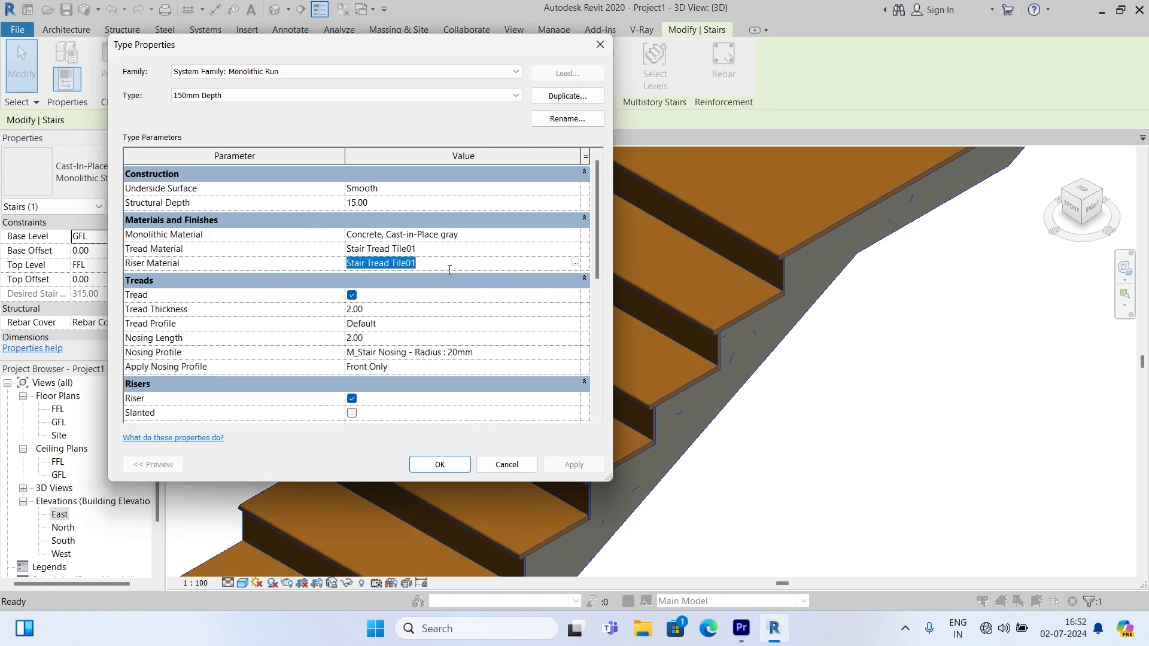
click(575, 264)
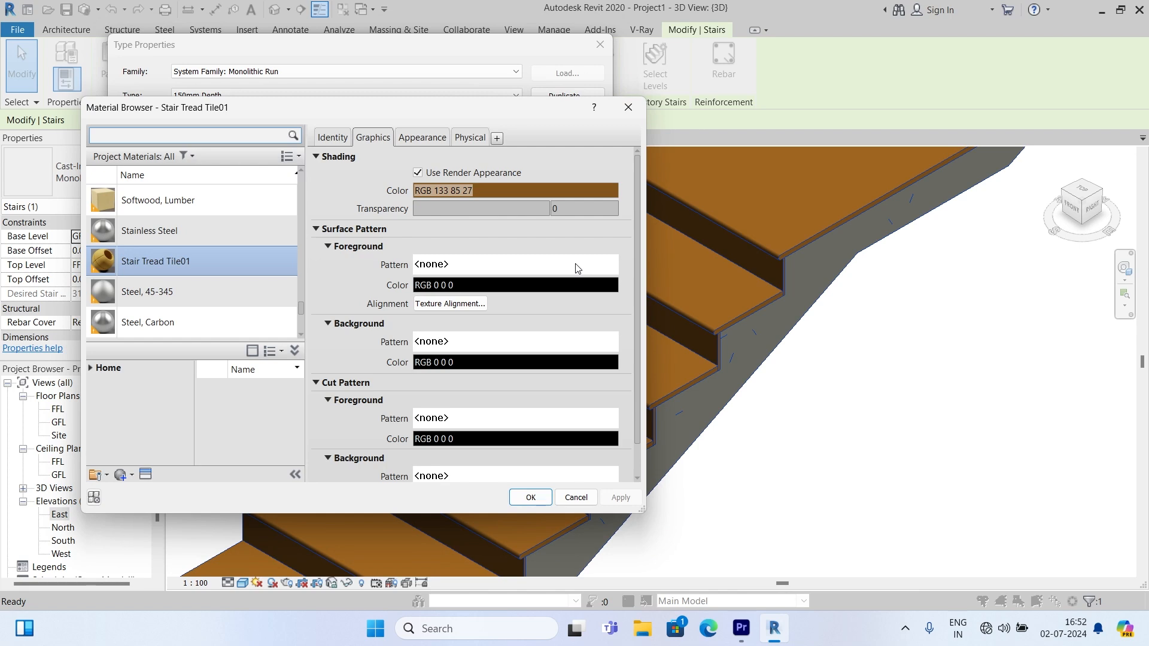
Duplicate the Stair Tread Tile01 material and name the copy Stair Riser Tile01.
right_click(192, 258)
click(227, 282)
drag(167, 261, 150, 259)
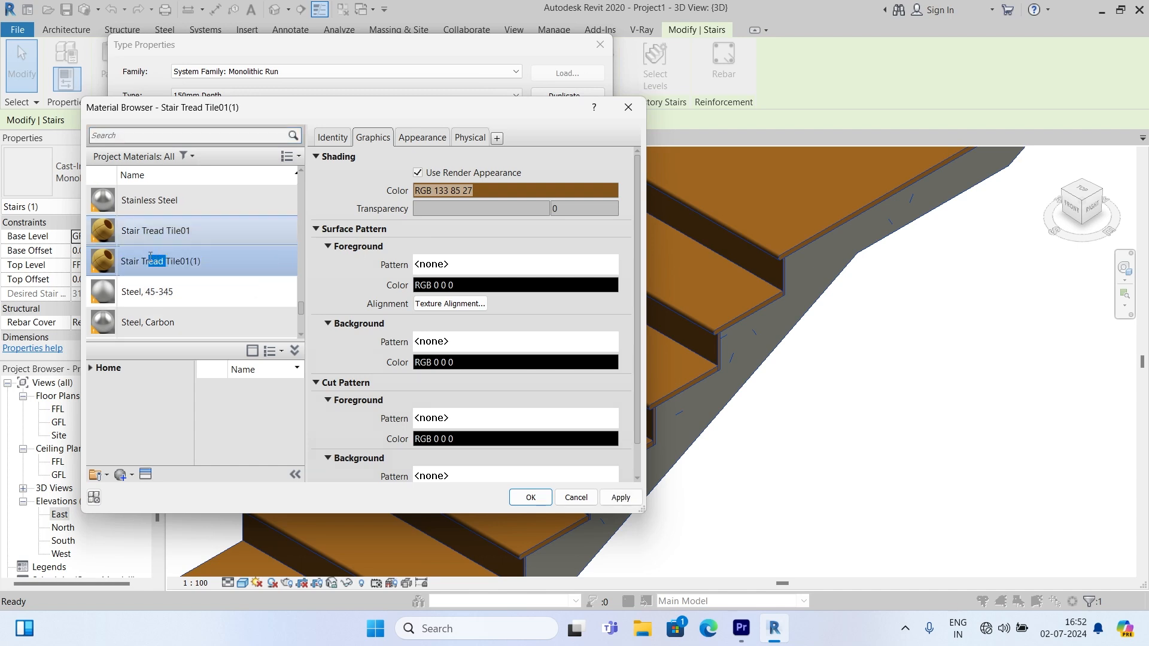
text(Riser)
click(199, 260)
key(BackSpace)
key(BackSpace)
key(BackSpace)
click(210, 239)
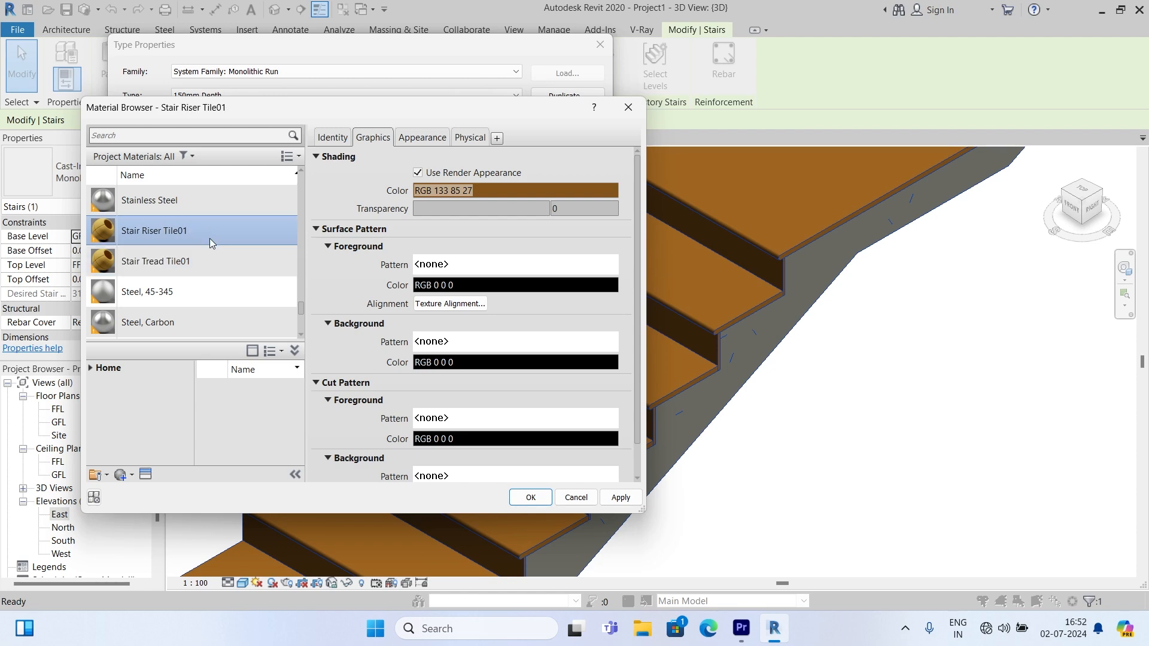
Replace the physical asset of Stair Riser Tile01 with Tile - Terracotta from My Library.
click(146, 475)
click(378, 154)
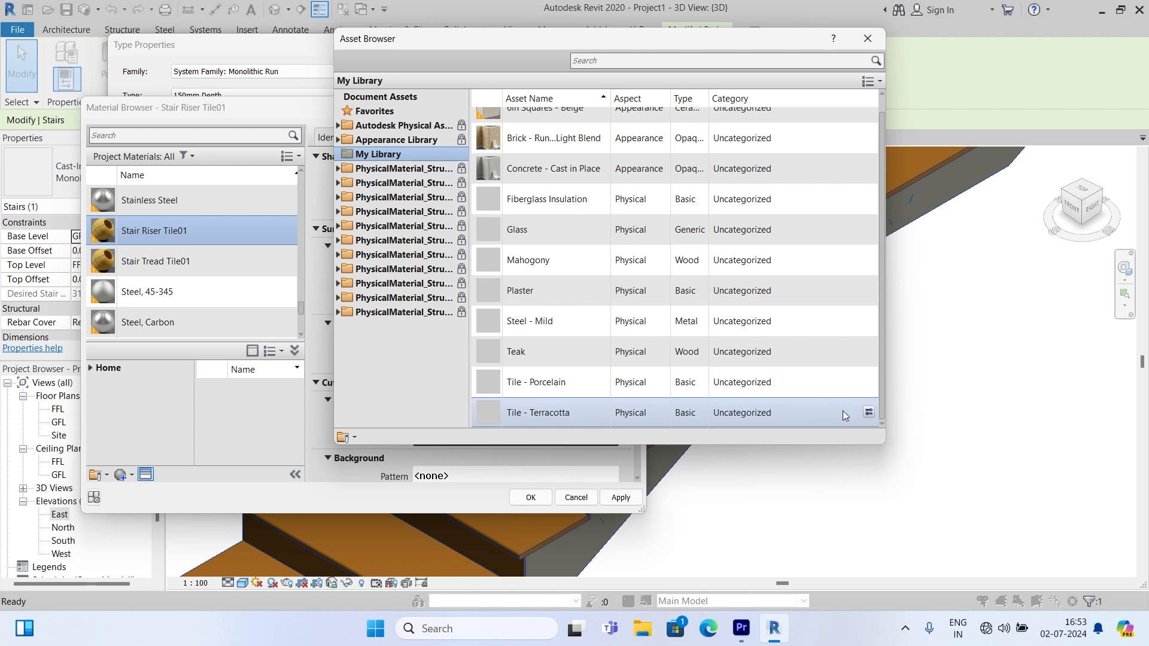
right_click(796, 411)
mouse_move(848, 482)
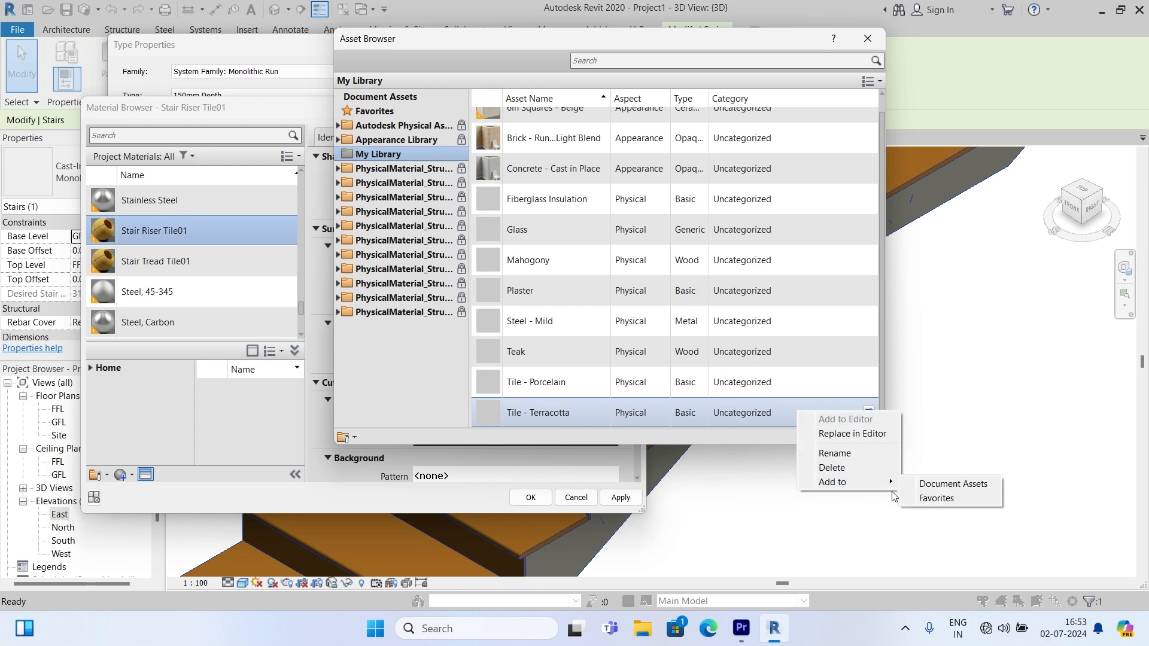
click(852, 434)
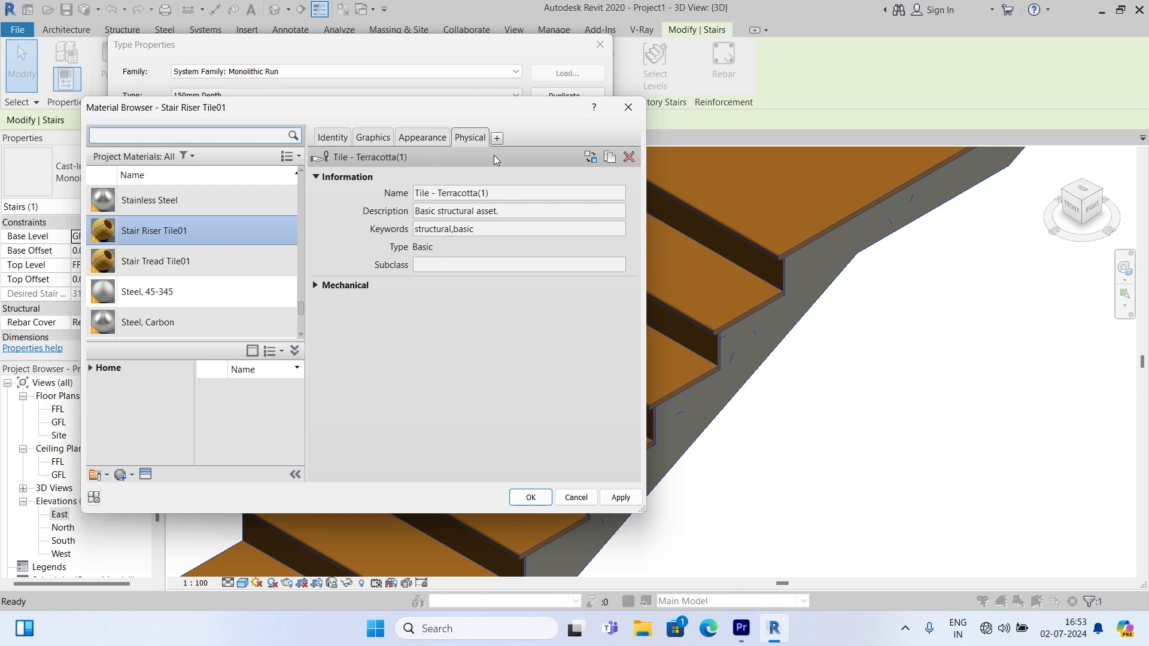
Set the appearance color of Stair Riser Tile01 to RGB 100 171 198 and apply it to the stair's risers.
click(432, 139)
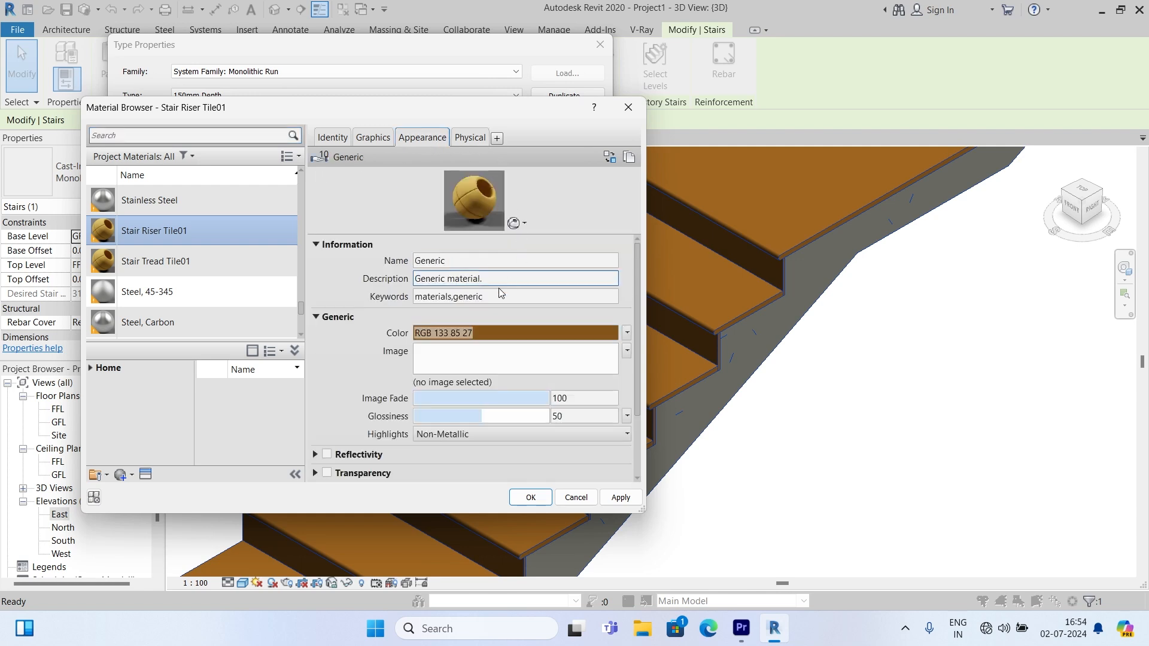
click(483, 333)
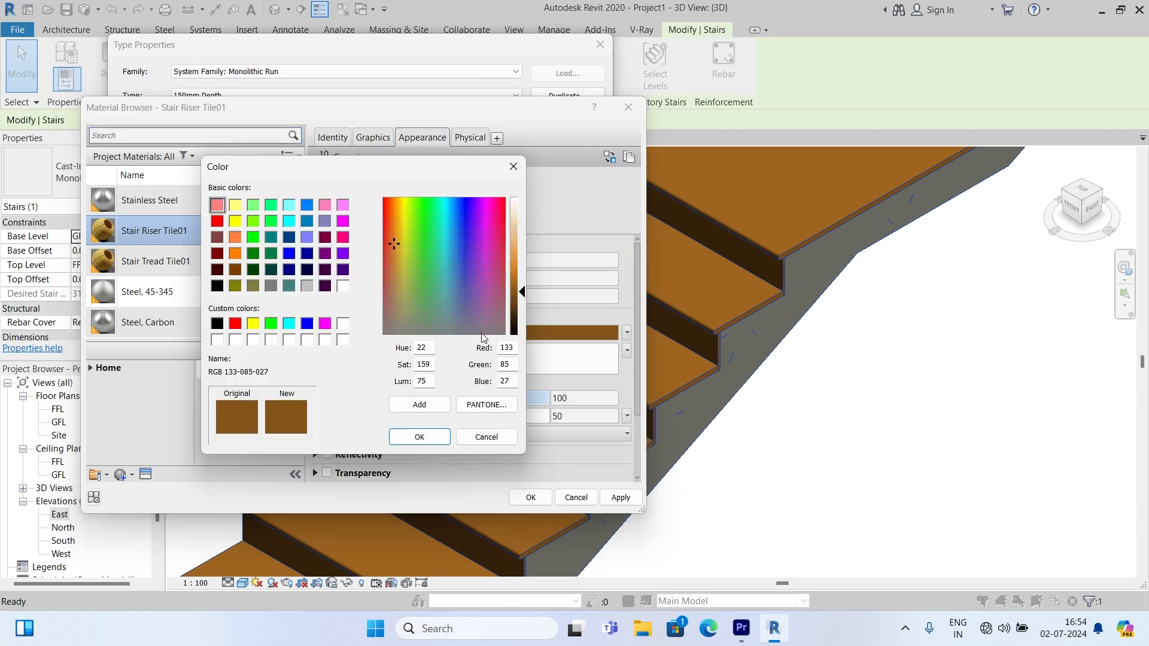
drag(522, 292, 523, 264)
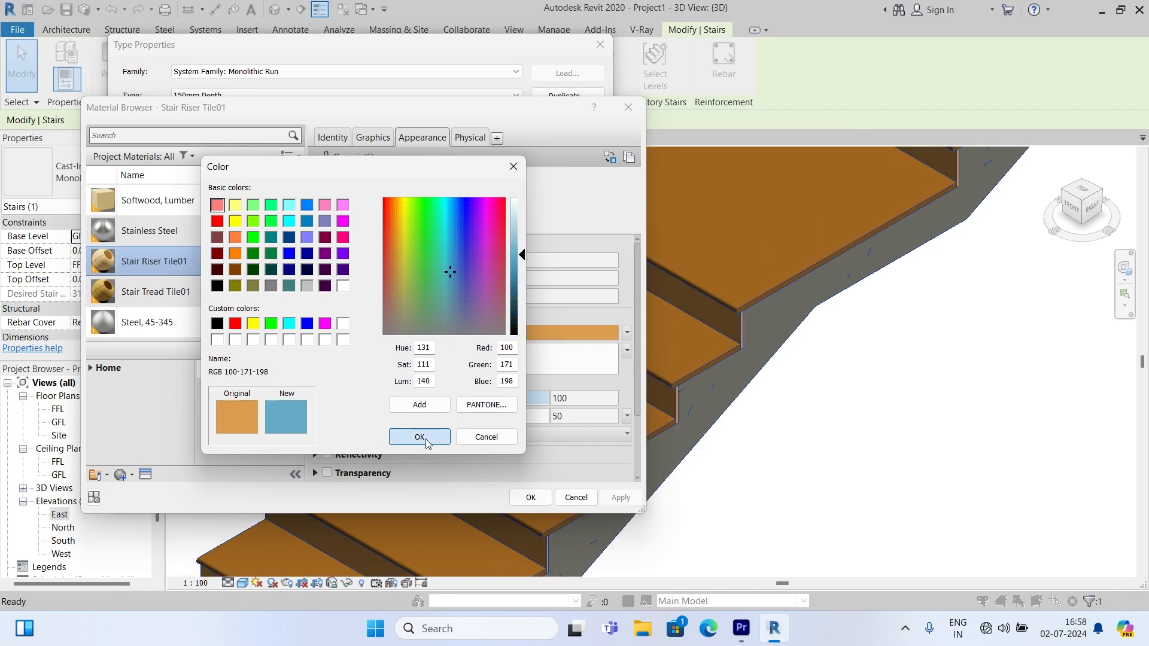
click(419, 437)
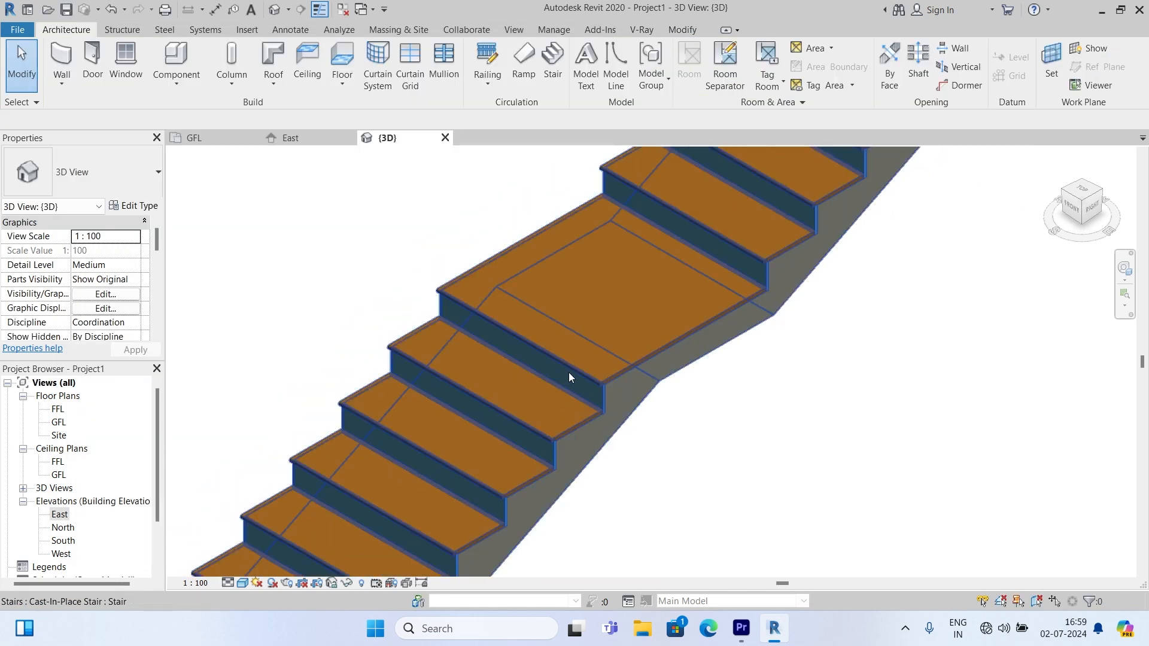
scroll(579, 392, up, 5)
scroll(570, 450, down, 5)
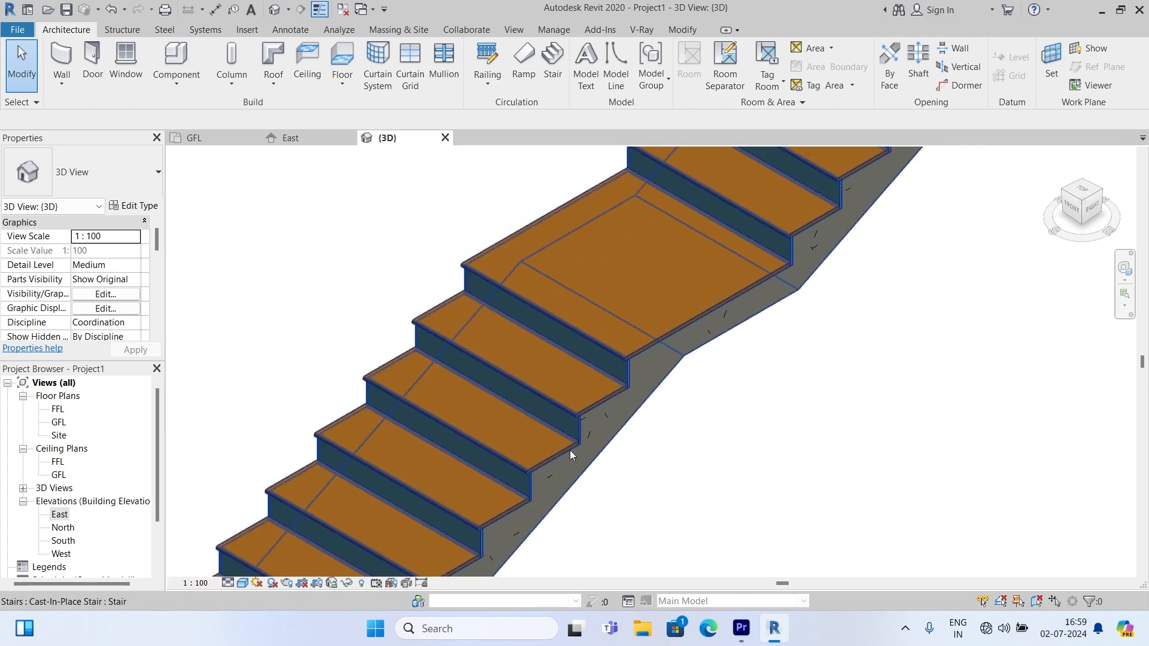
scroll(573, 437, up, 8)
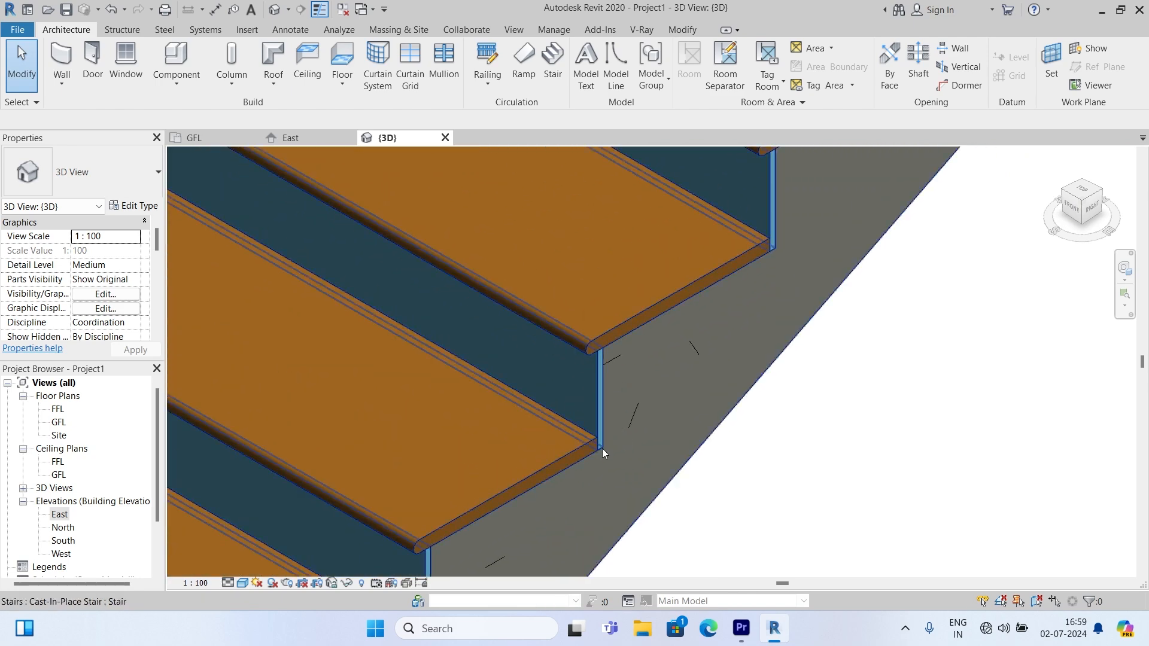
scroll(602, 447, down, 5)
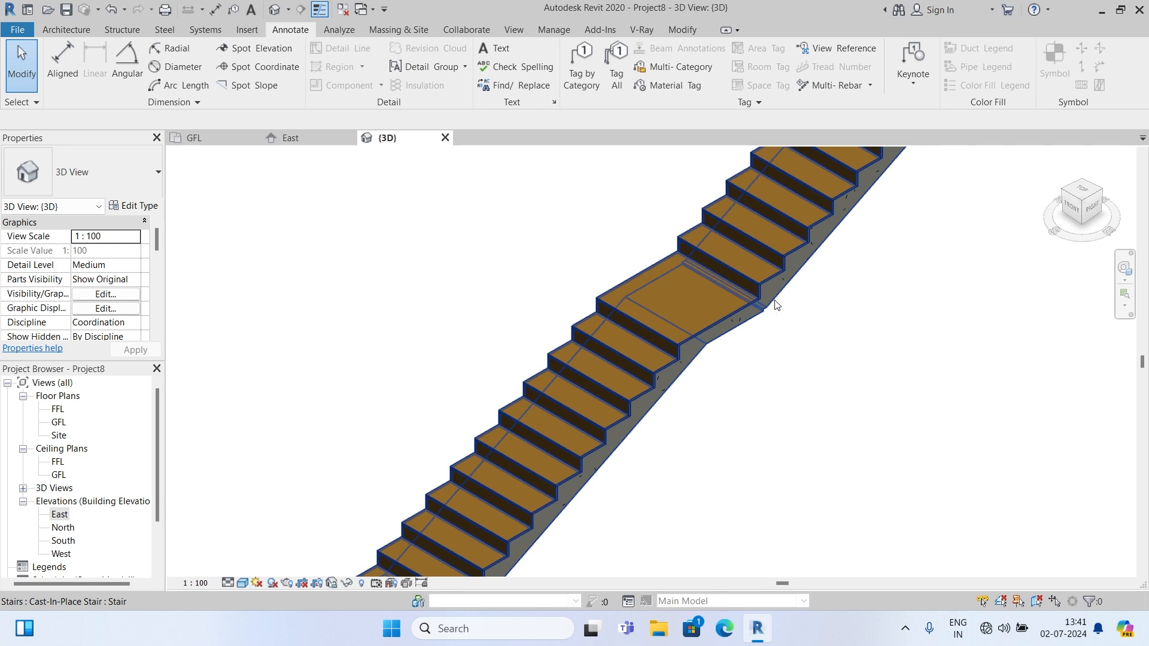
Turn off the treads and risers in the stair's 150mm Depth 2 run type and apply the change.
scroll(766, 305, down, 3)
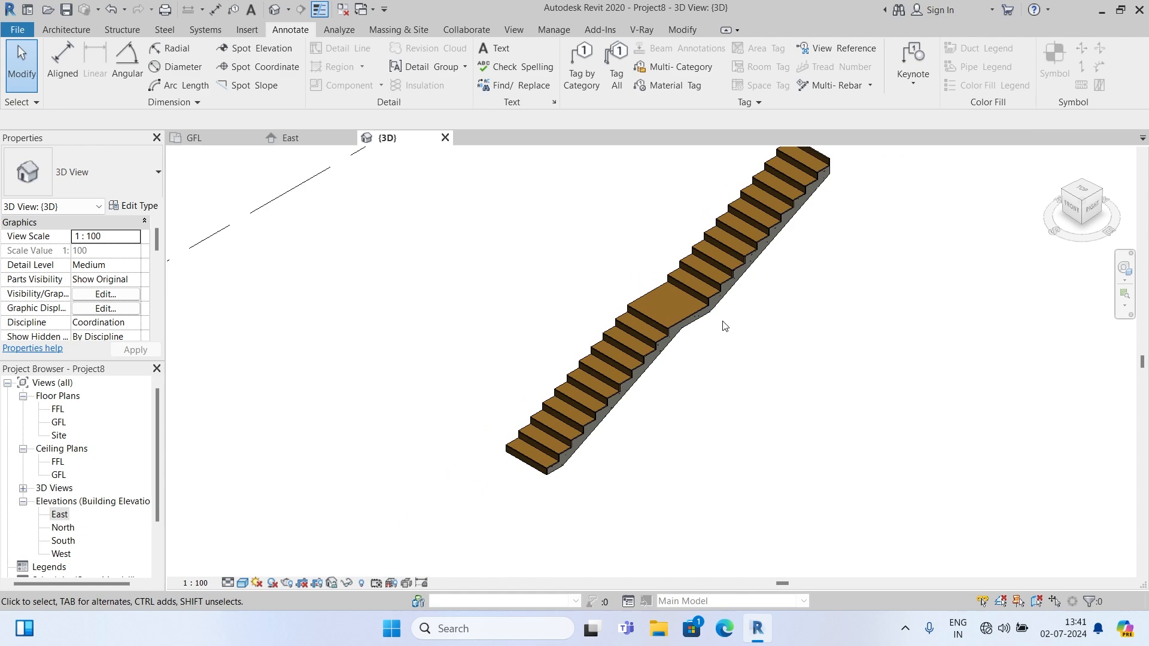
click(690, 323)
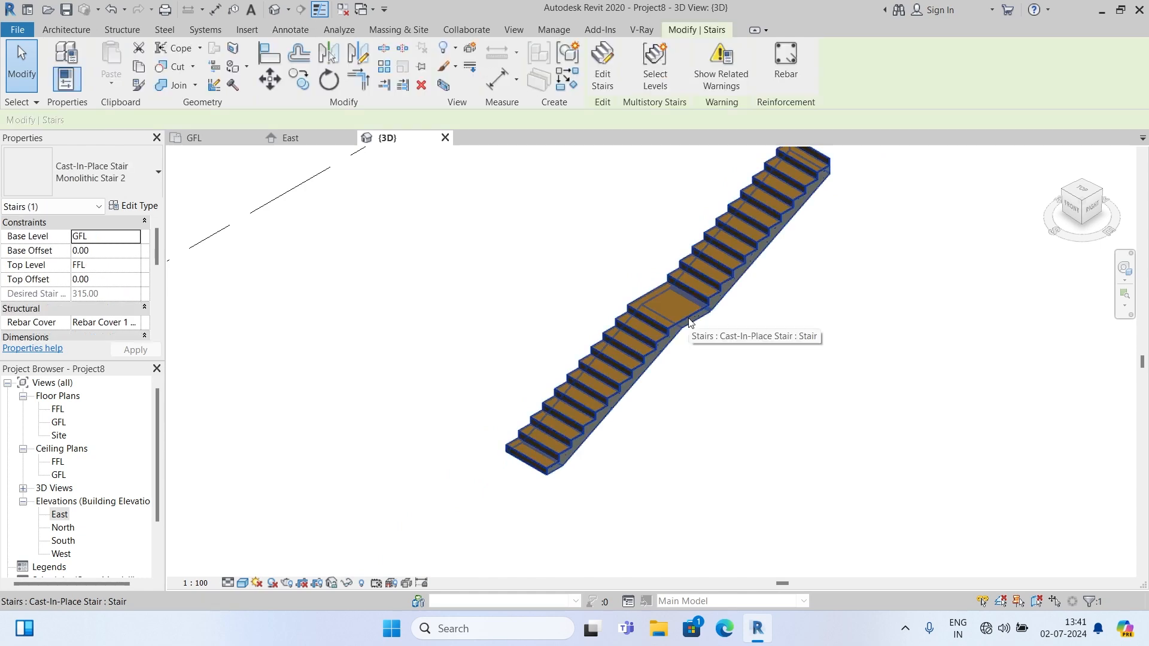
click(135, 206)
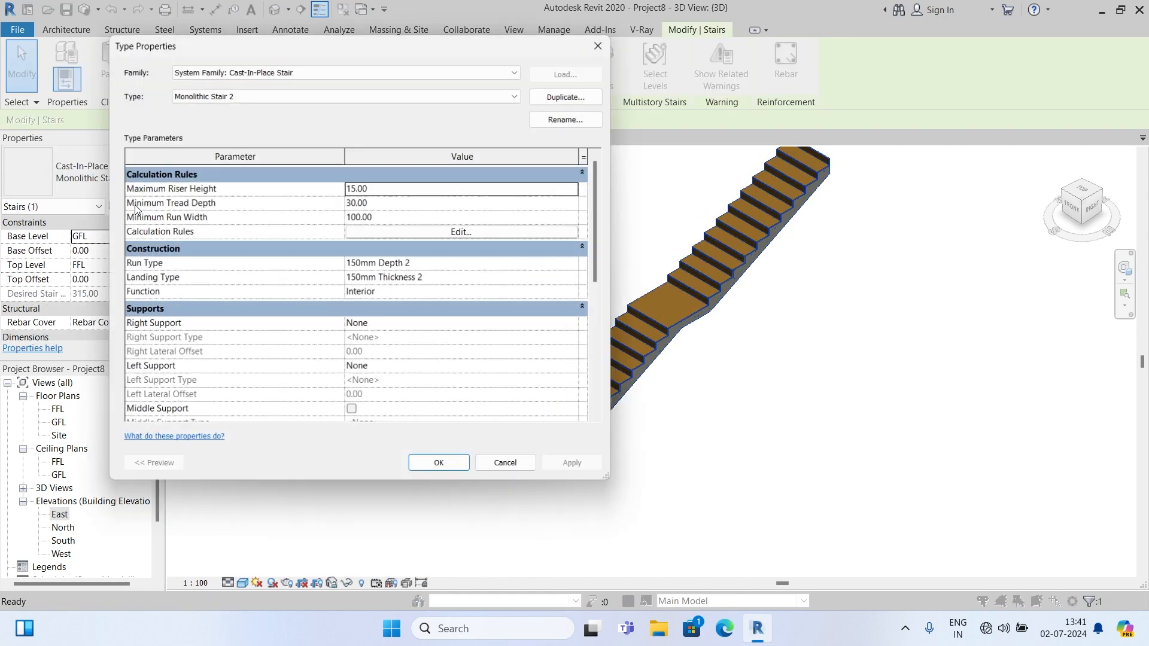
click(443, 264)
click(575, 264)
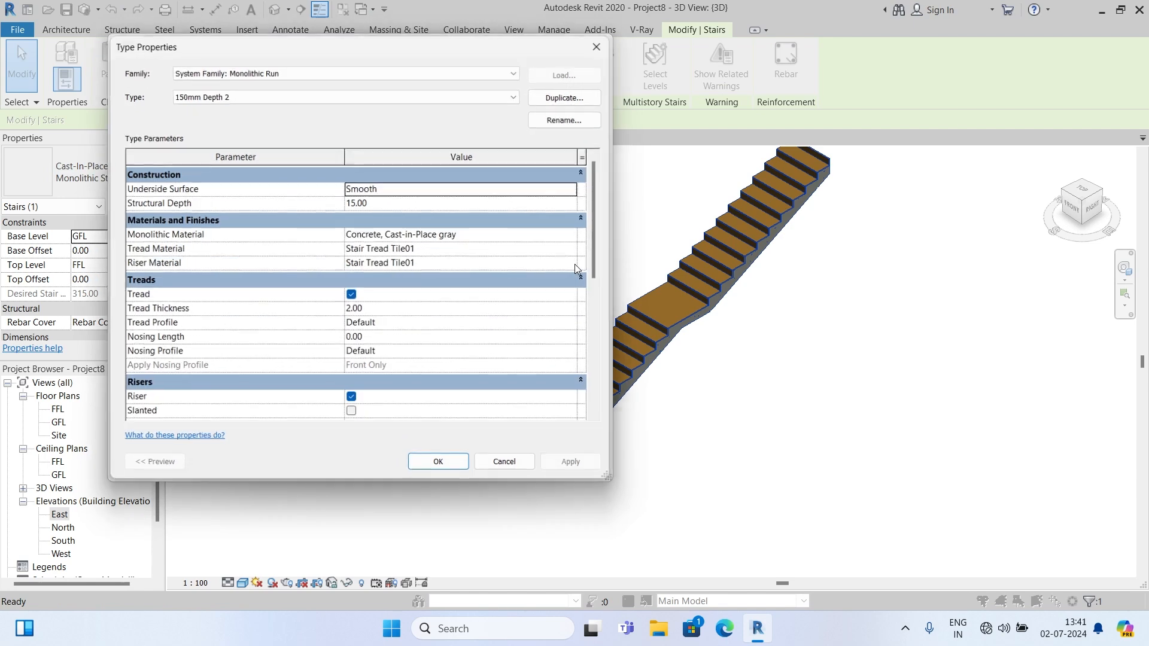
scroll(417, 317, down, 3)
scroll(418, 317, up, 3)
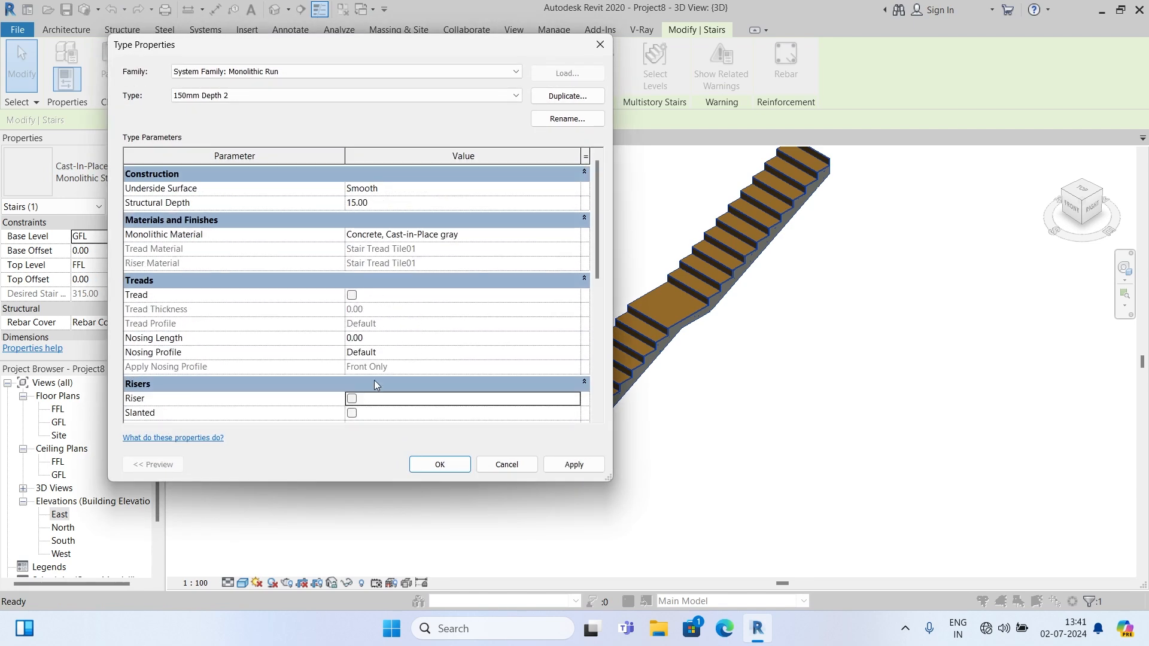
scroll(374, 383, down, 3)
scroll(392, 384, up, 3)
click(440, 465)
click(441, 465)
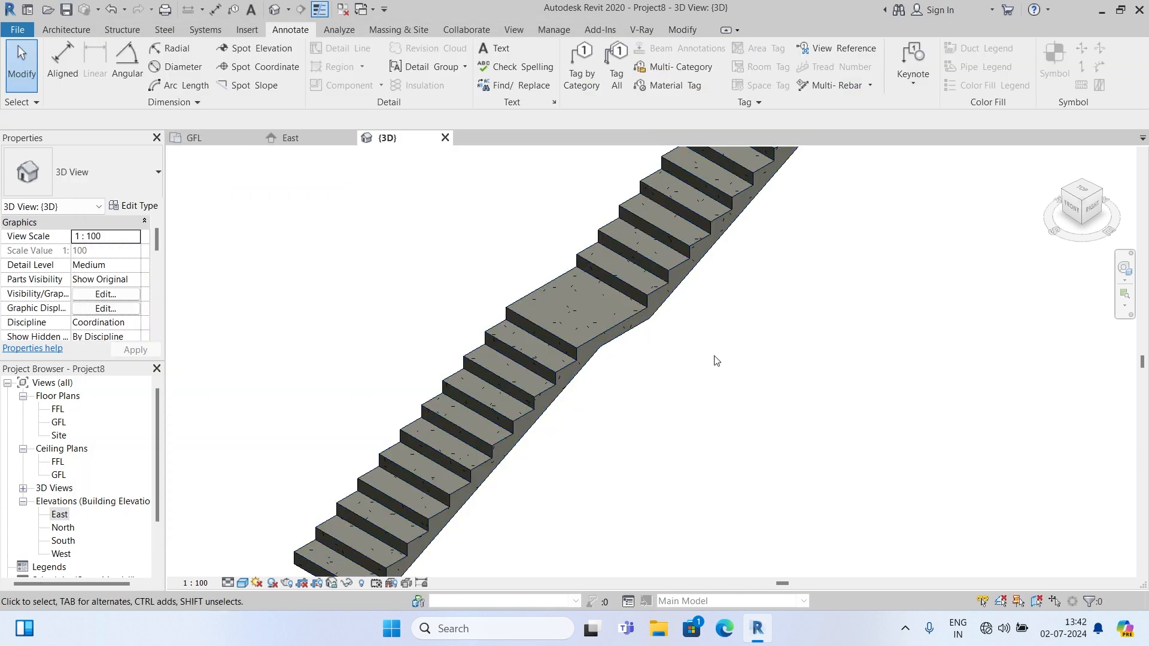
In the East elevation, draw a detail line along the top of the second step below the landing.
double_click(59, 516)
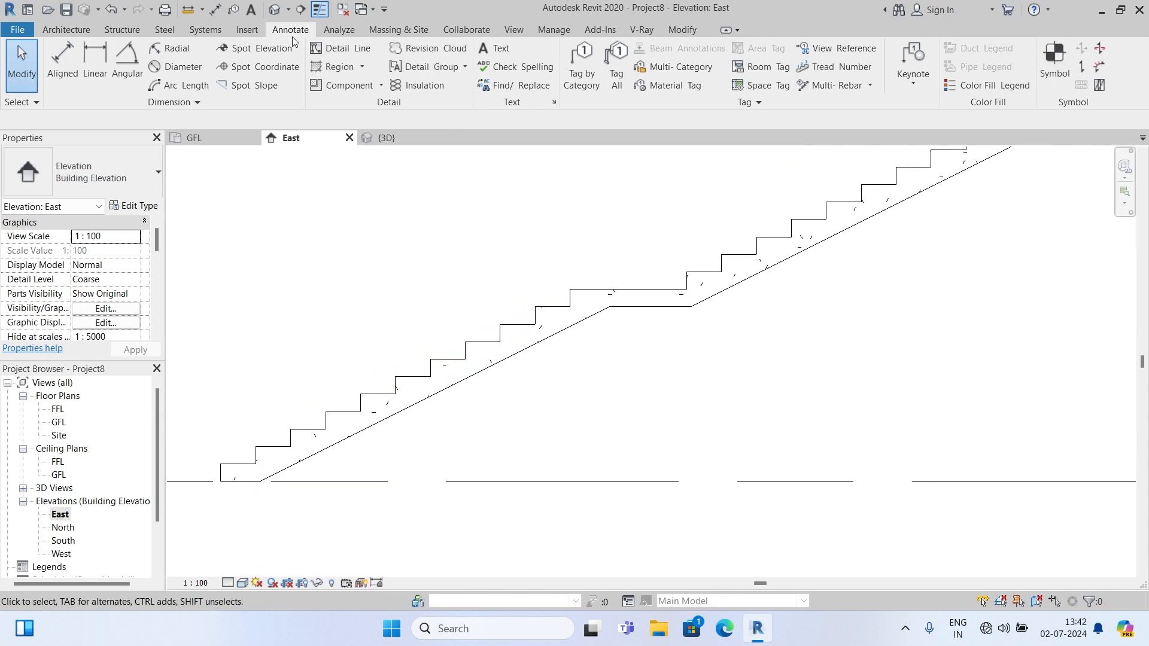
click(343, 53)
scroll(536, 333, up, 4)
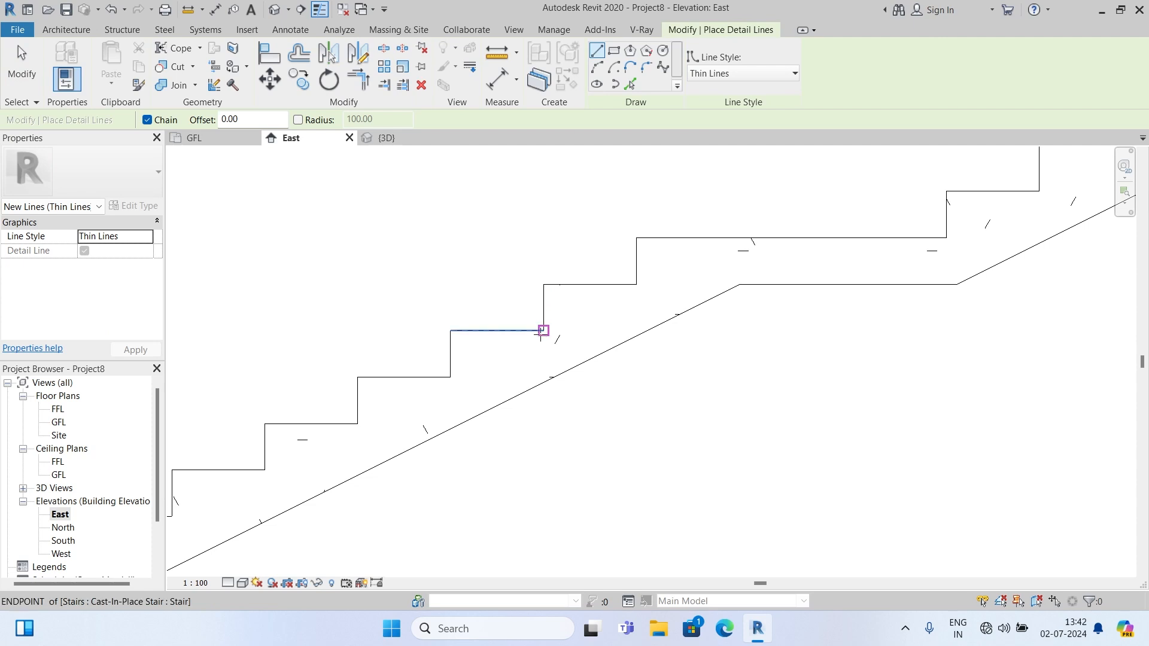
click(542, 331)
click(451, 330)
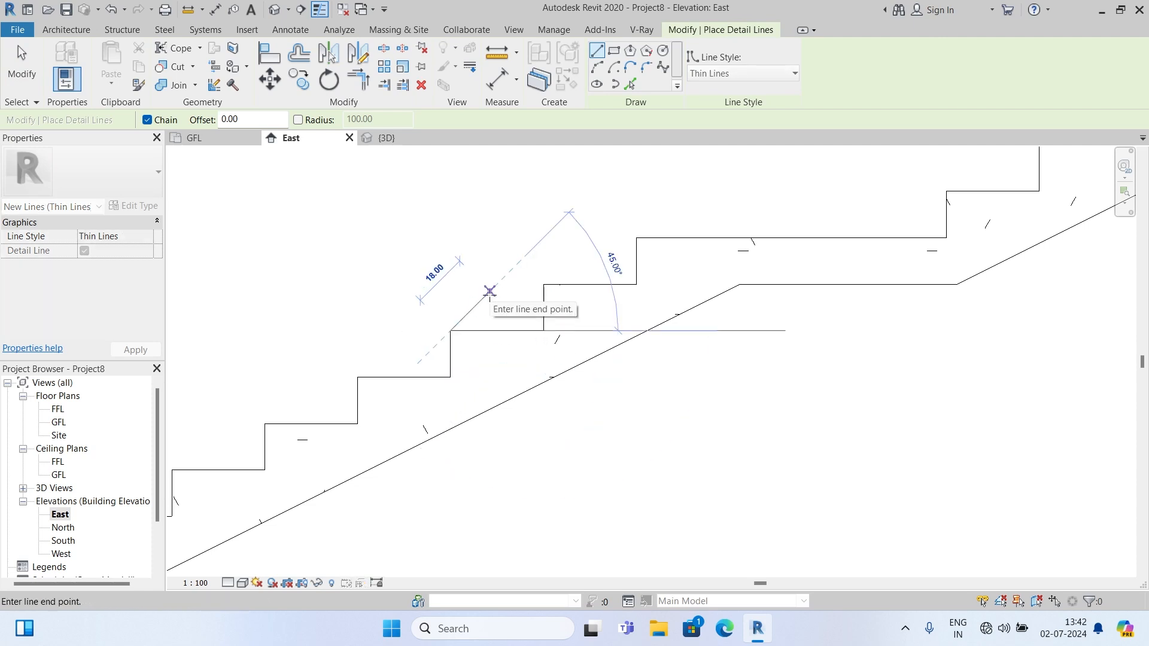
key(Escape)
Offset a copy of the detail line 2 cm above the step.
click(305, 60)
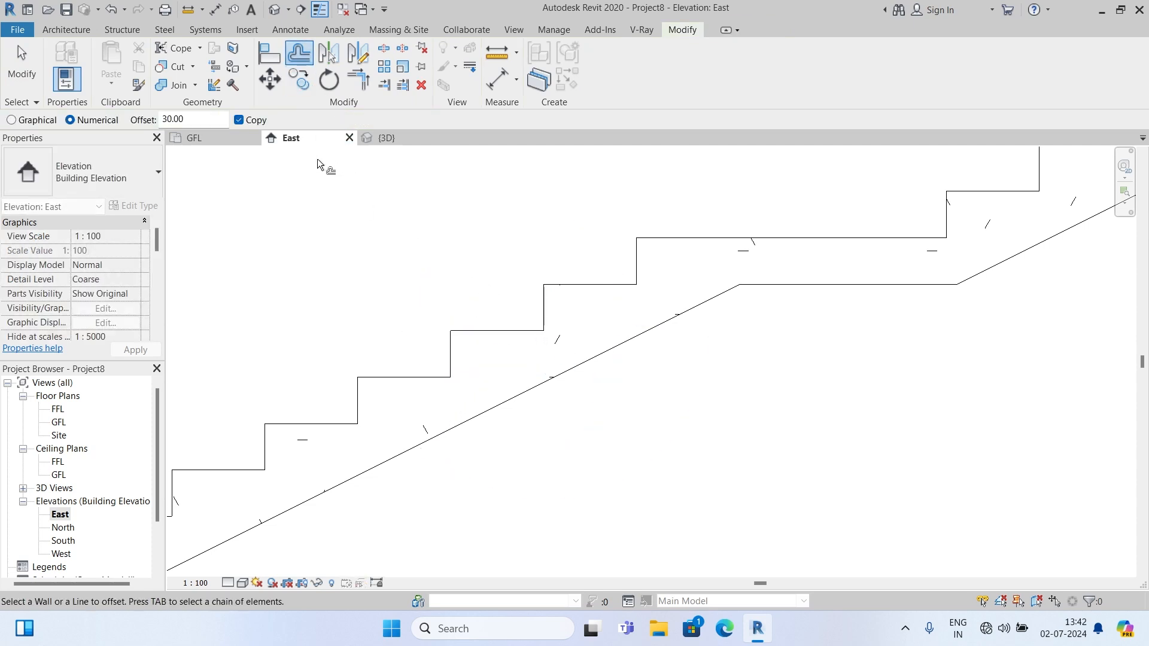
double_click(180, 120)
text(2)
click(515, 331)
key(Escape)
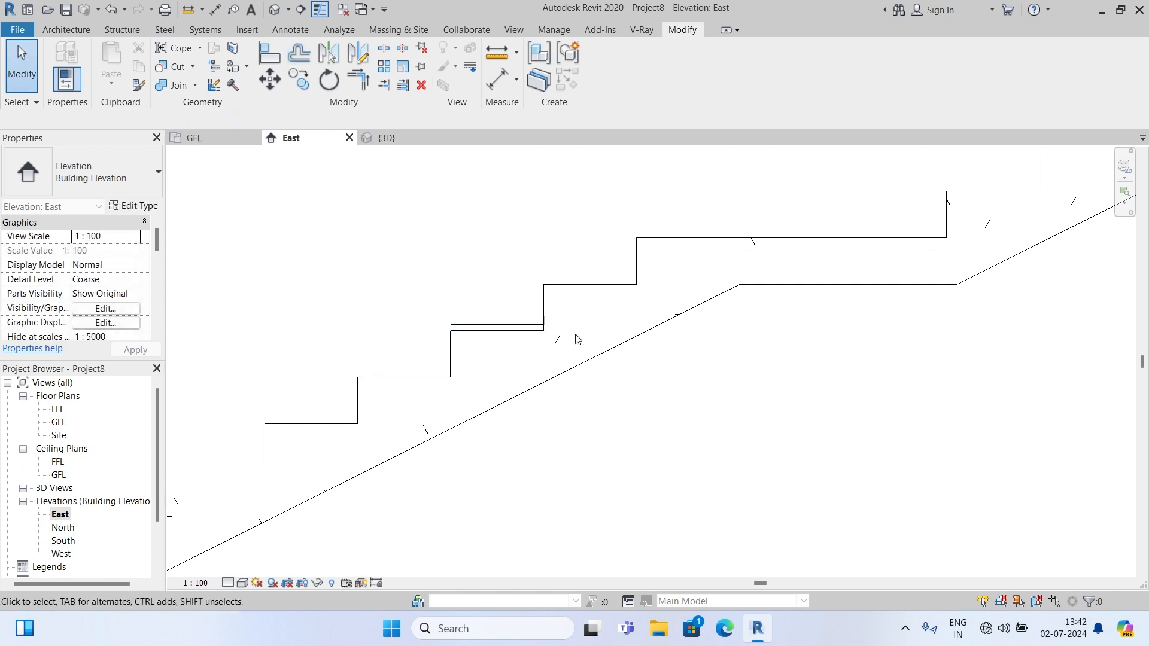
Draw a start-end-radius detail arc of 1 cm radius joining the front ends of the two parallel lines.
scroll(452, 312, up, 4)
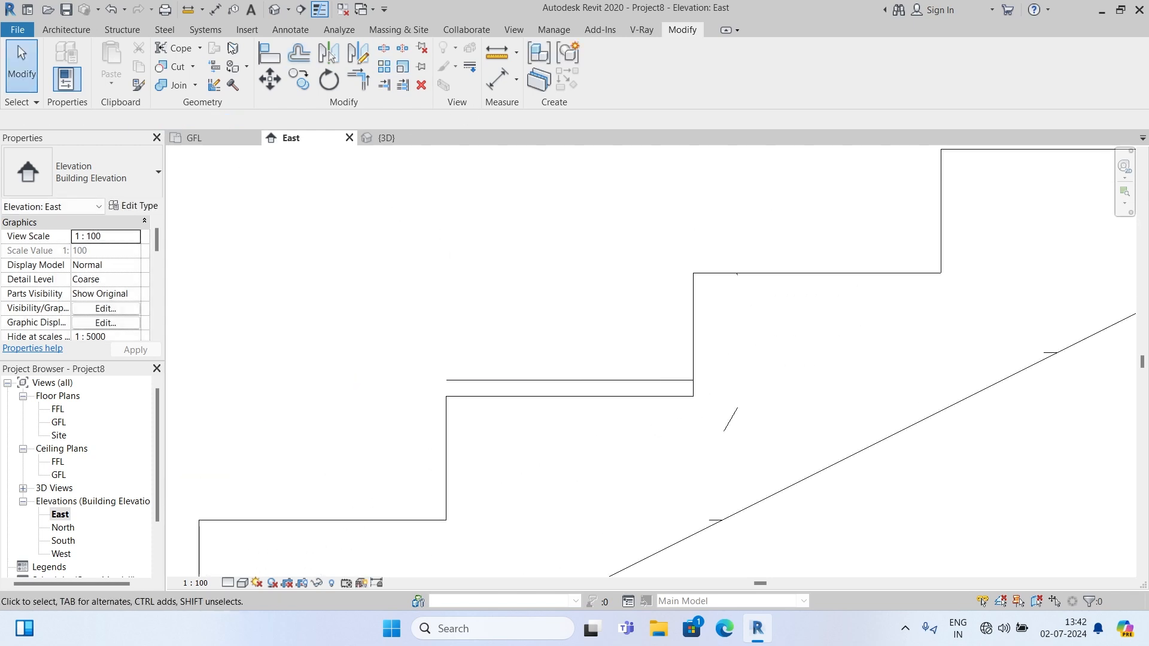
click(291, 30)
click(335, 49)
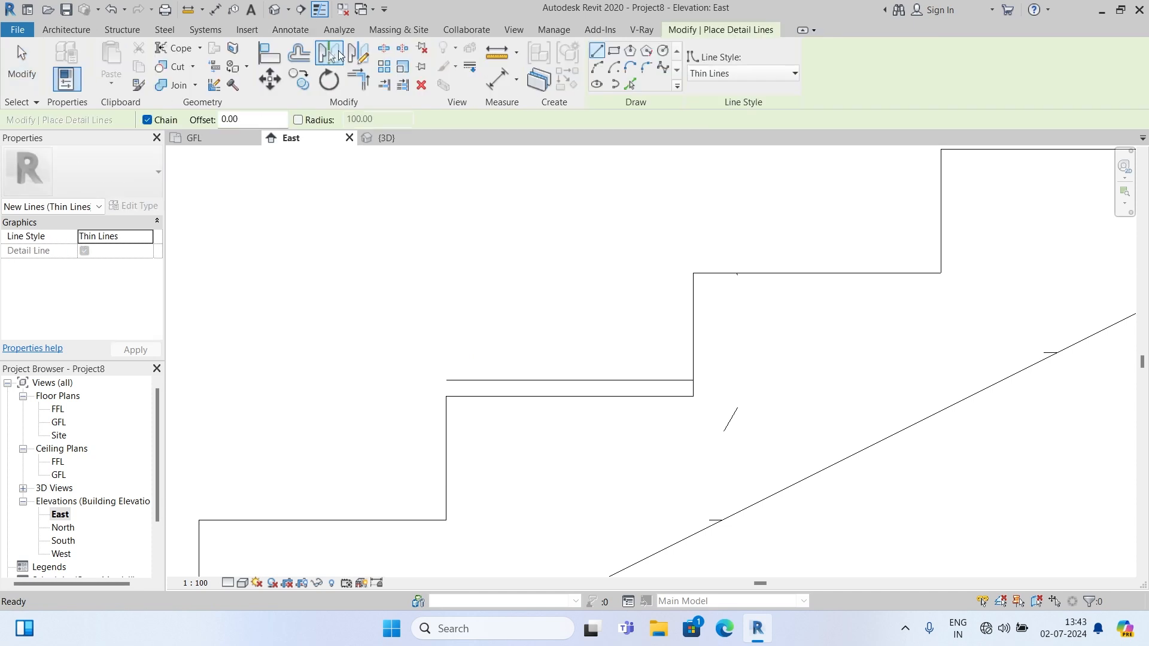
click(599, 70)
scroll(475, 461, up, 3)
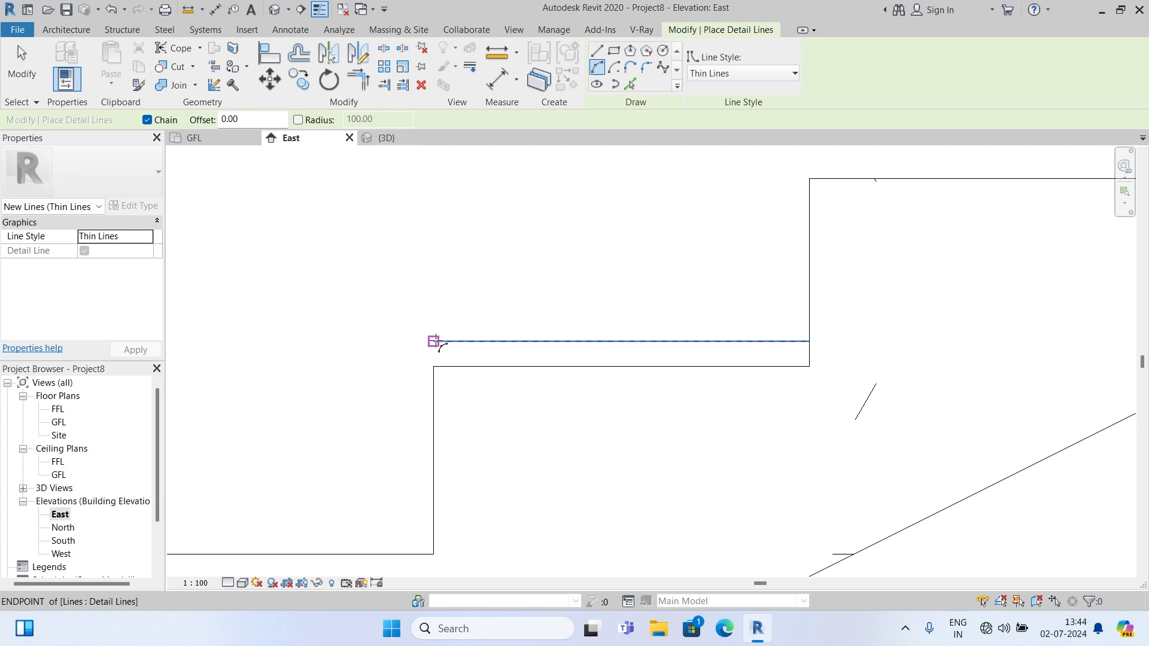
click(434, 367)
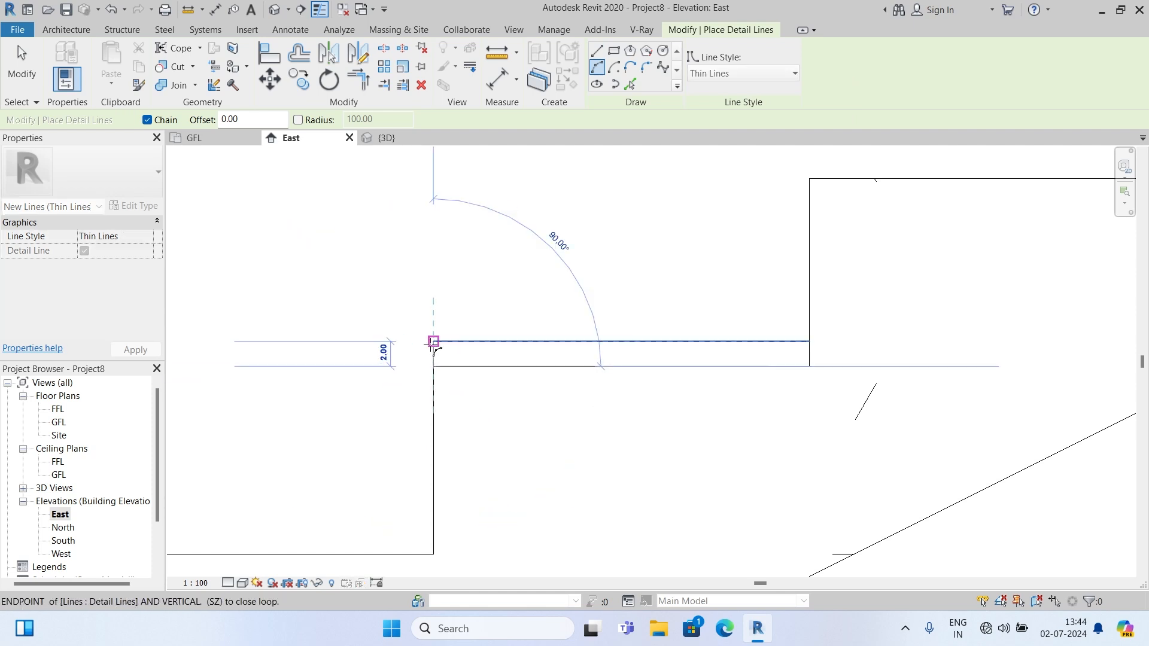
click(434, 341)
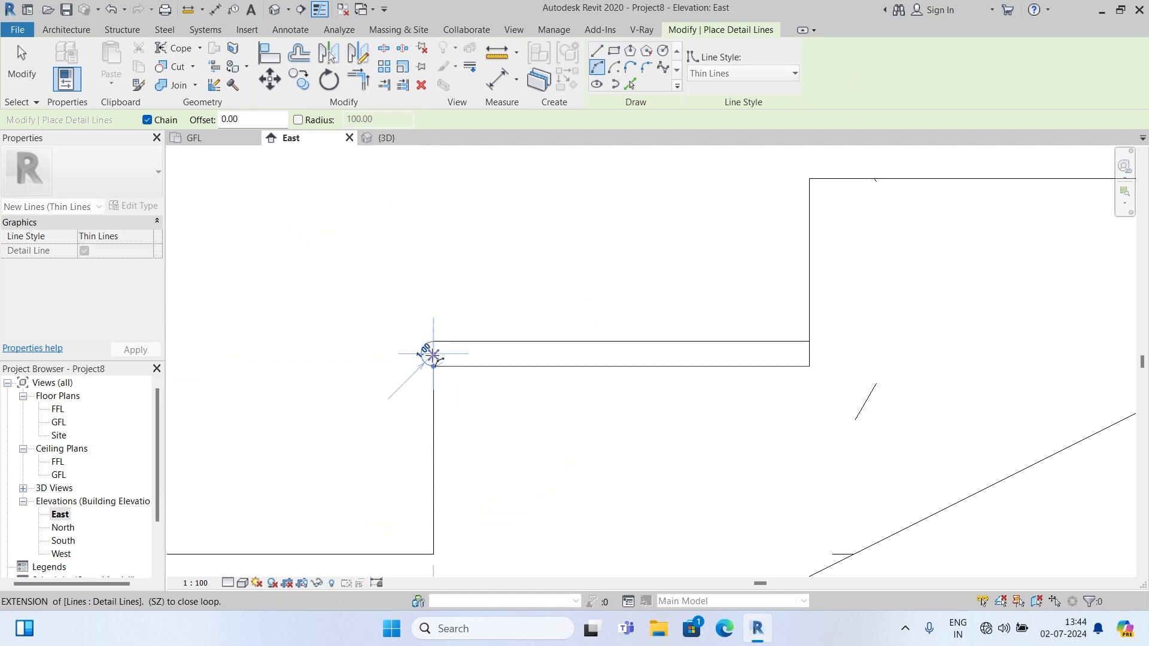
scroll(432, 352, up, 5)
click(435, 358)
Move the arc 2 cm horizontally outward past the riser face, together with the attached line ends.
key(m)
key(v)
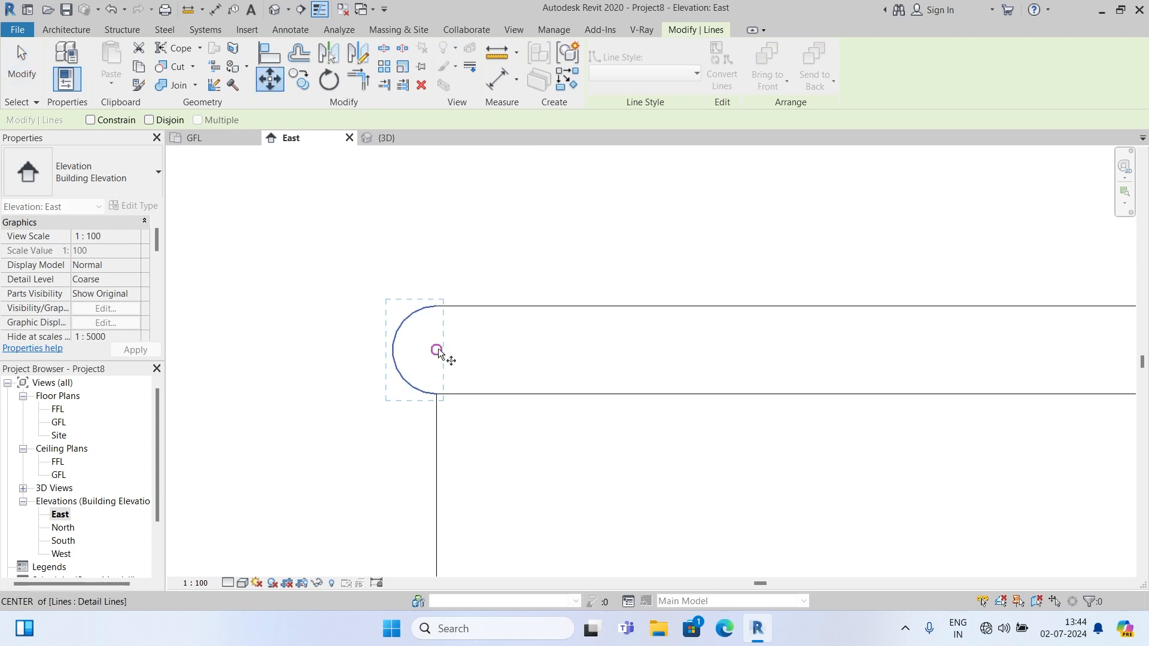
click(437, 351)
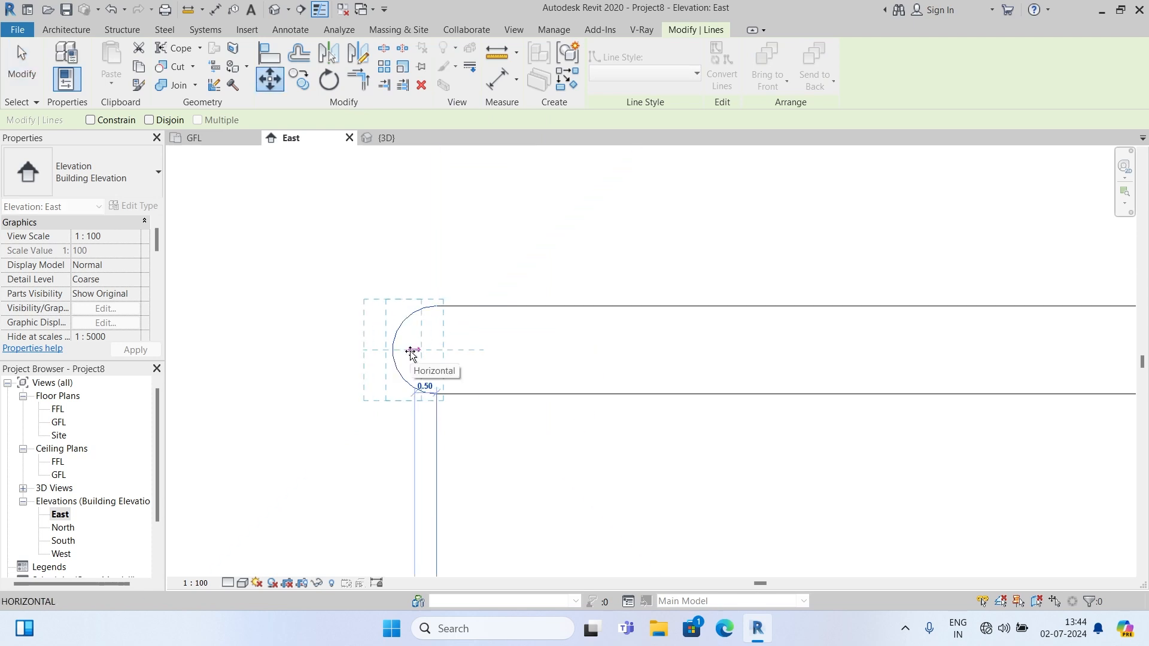
text(2)
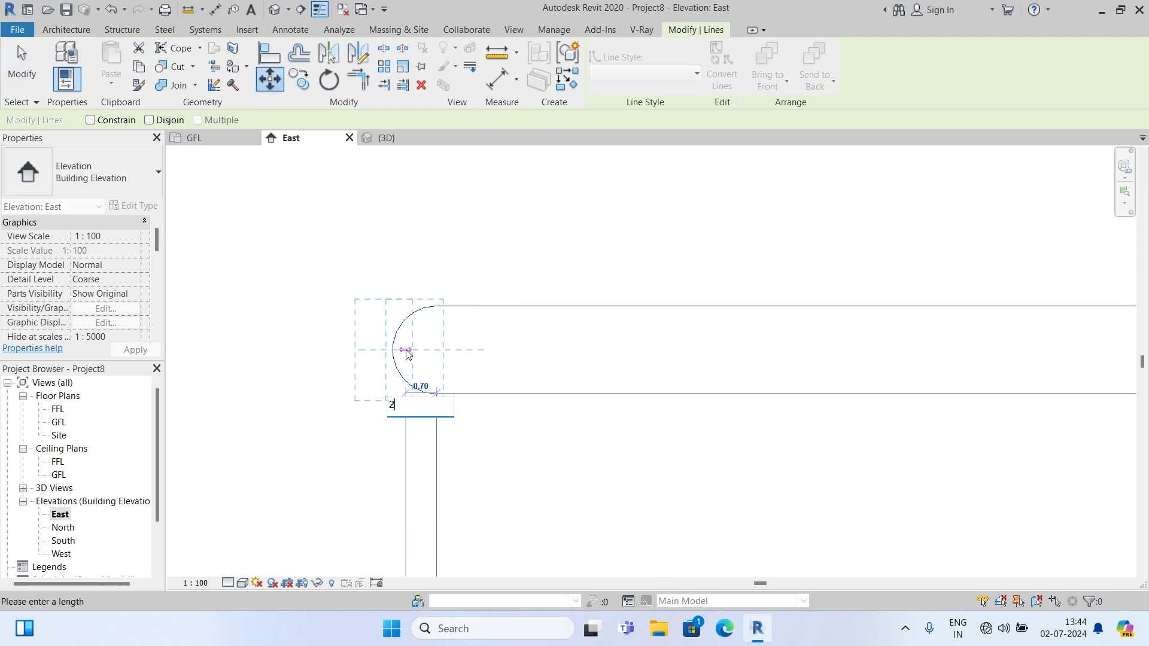
key(Return)
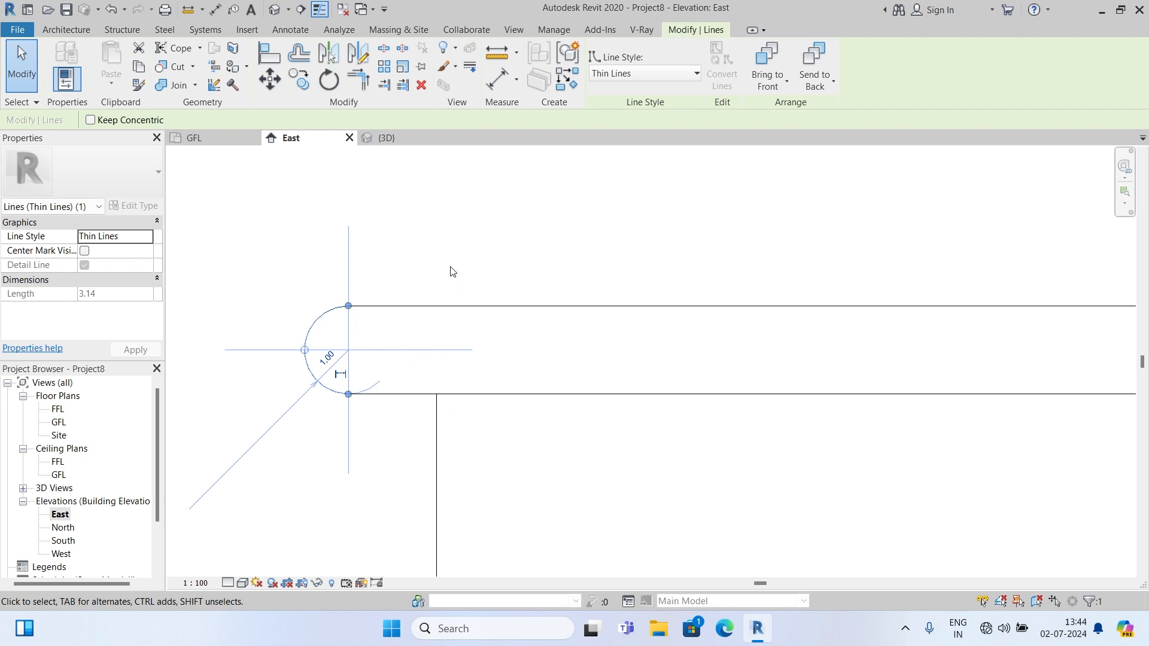
click(451, 272)
scroll(431, 323, down, 4)
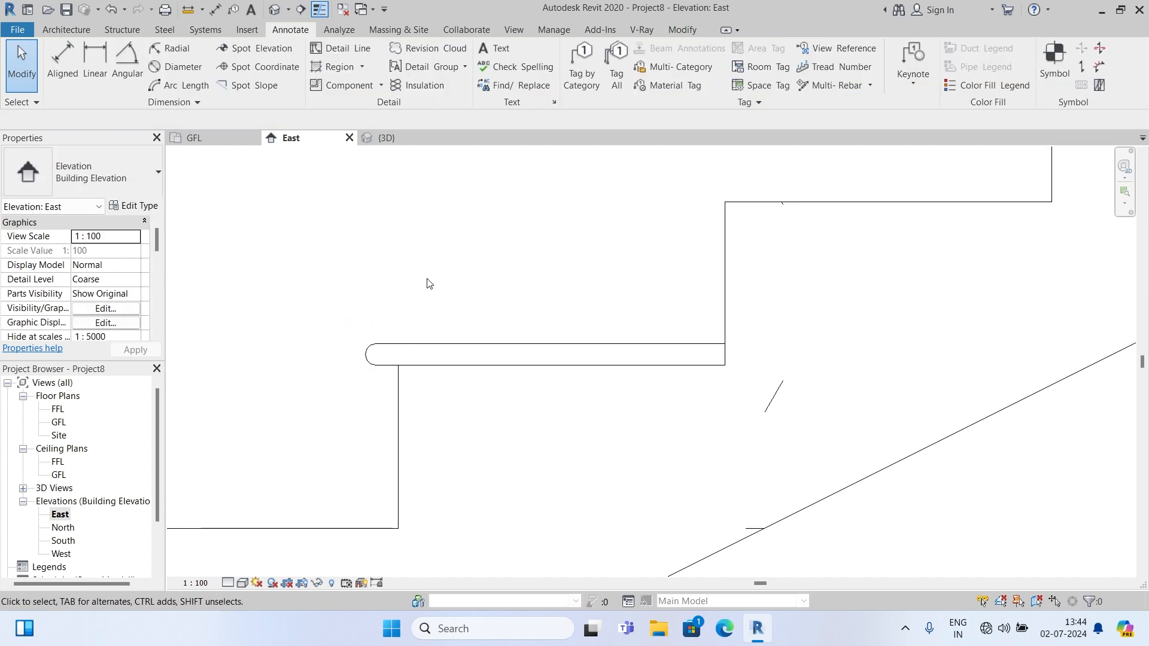
Select the whole chain of tread profile lines and move it to empty space away from the stair.
key(Tab)
click(455, 348)
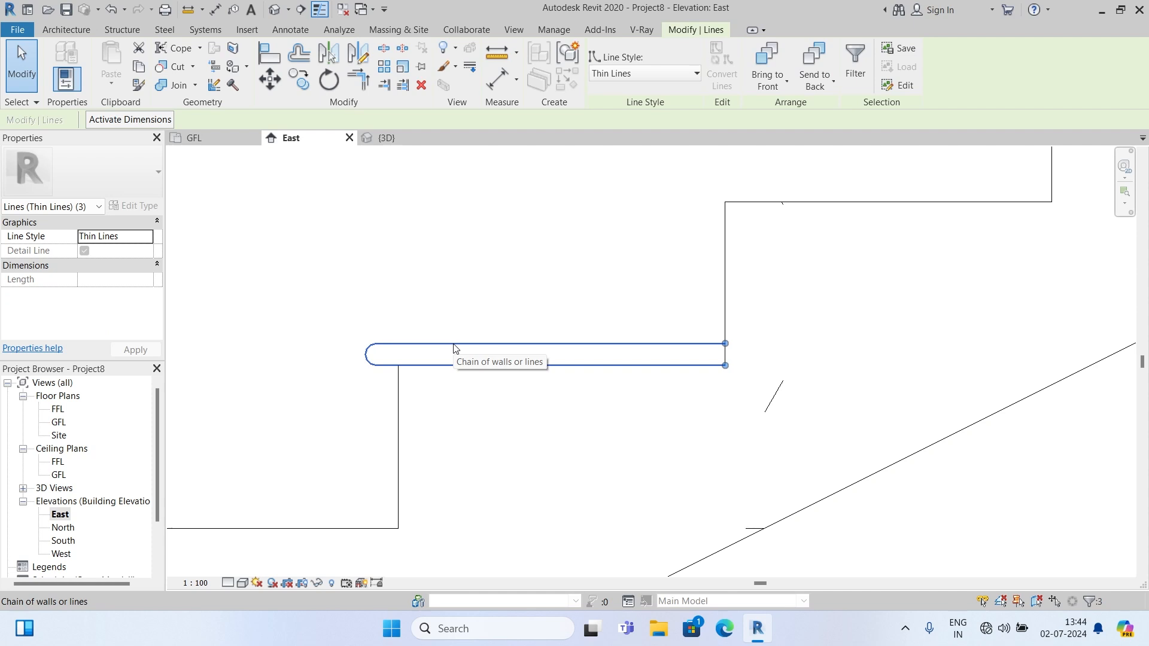
click(270, 79)
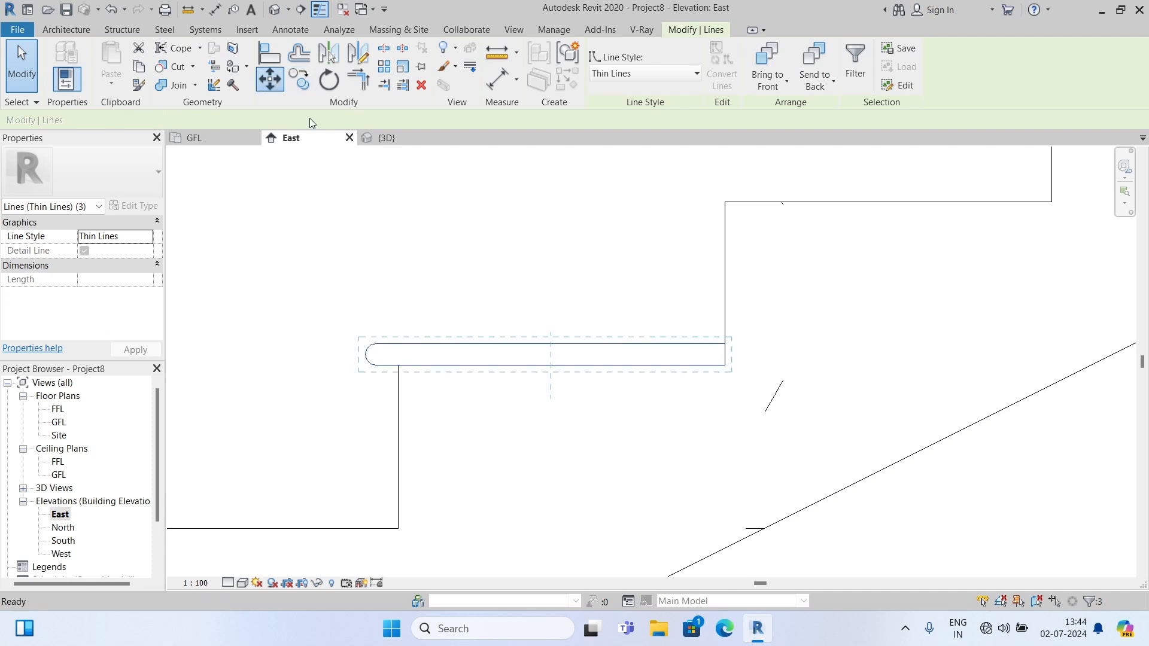
scroll(838, 369, down, 2)
click(726, 365)
click(411, 372)
key(Escape)
scroll(428, 352, up, 2)
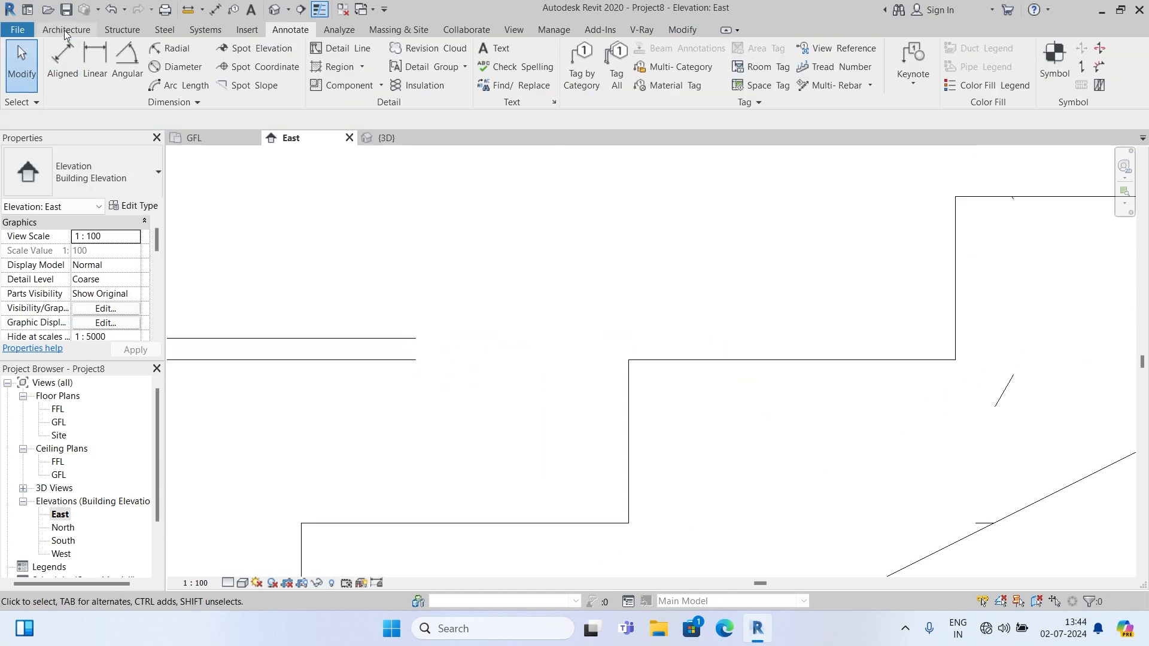
Close the open end of the tread profile with a vertical detail line.
click(341, 47)
click(416, 338)
click(415, 359)
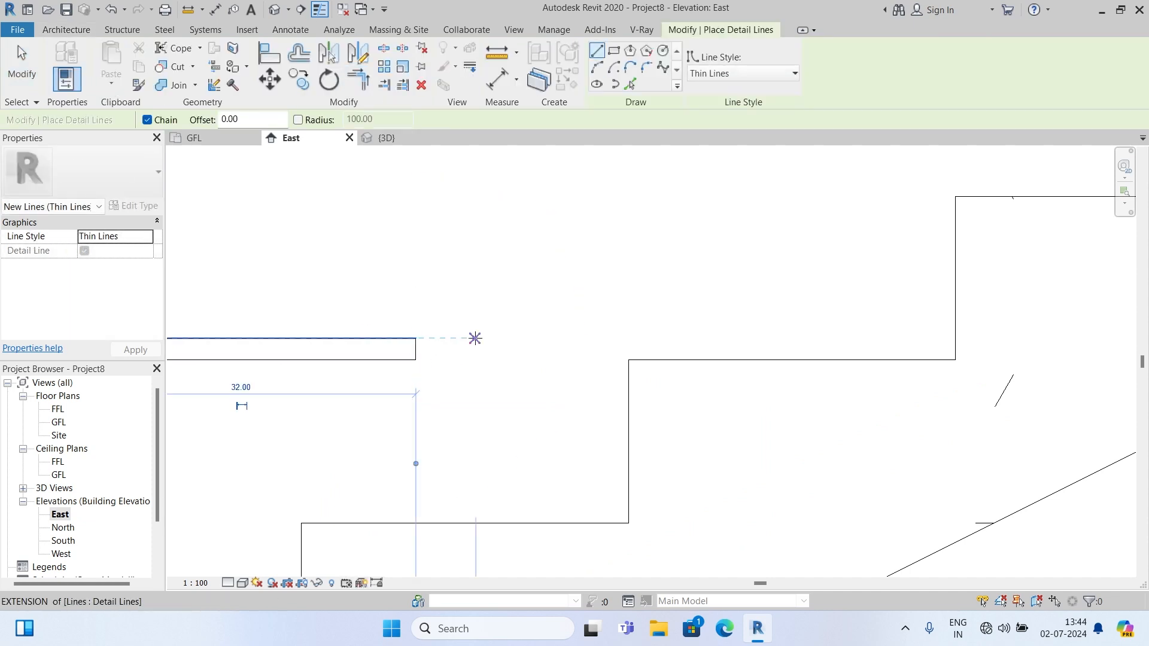
scroll(612, 300, down, 2)
key(Escape)
key(Escape)
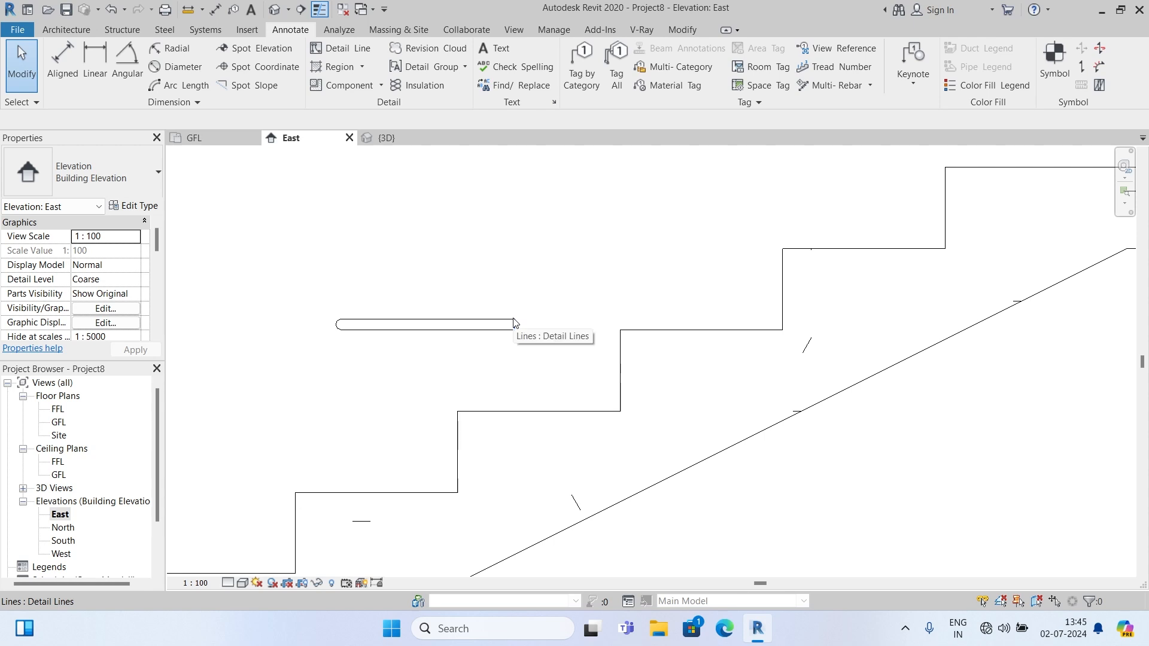
Create a new family from the Metric Profile template.
click(18, 31)
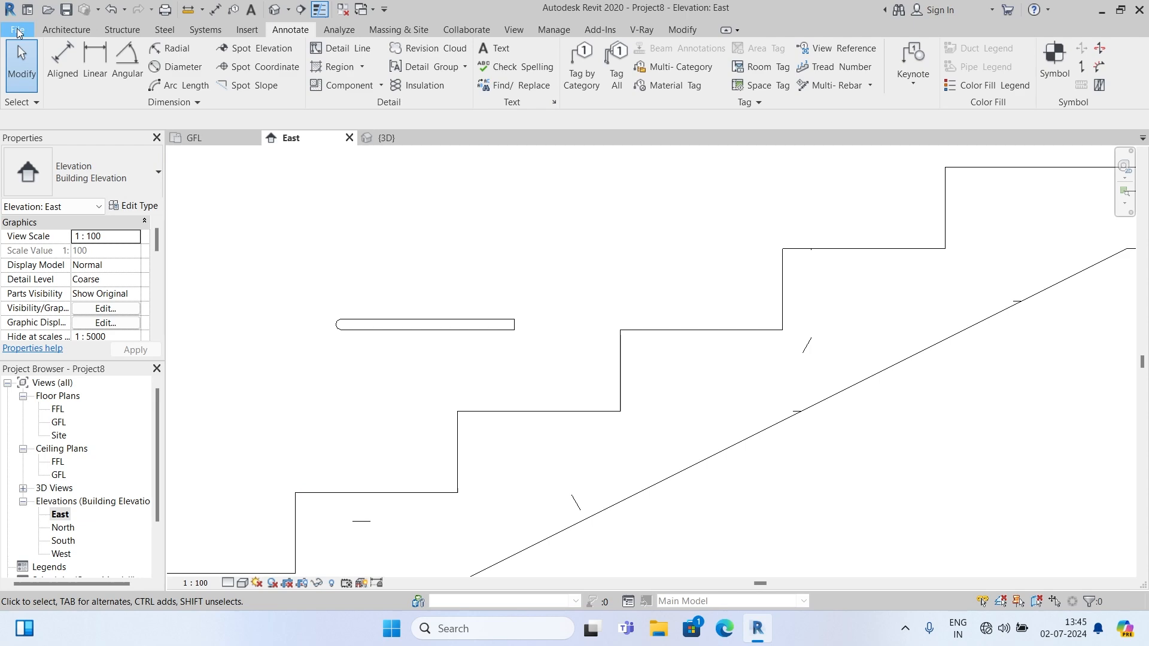
mouse_move(42, 94)
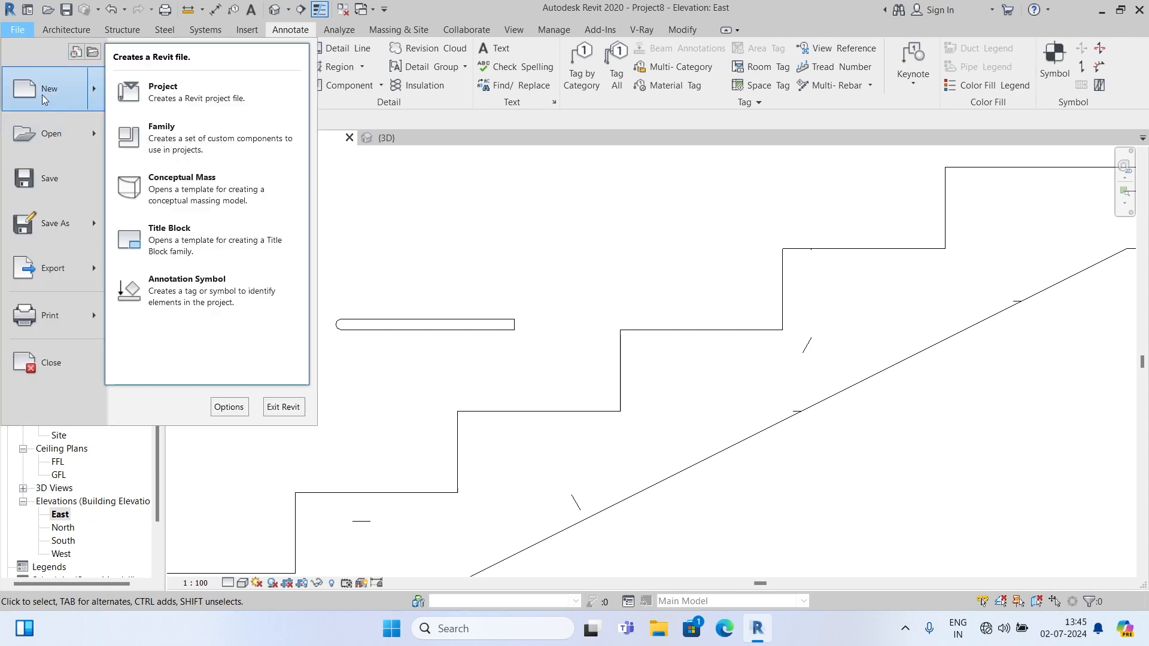
click(223, 141)
scroll(501, 282, down, 15)
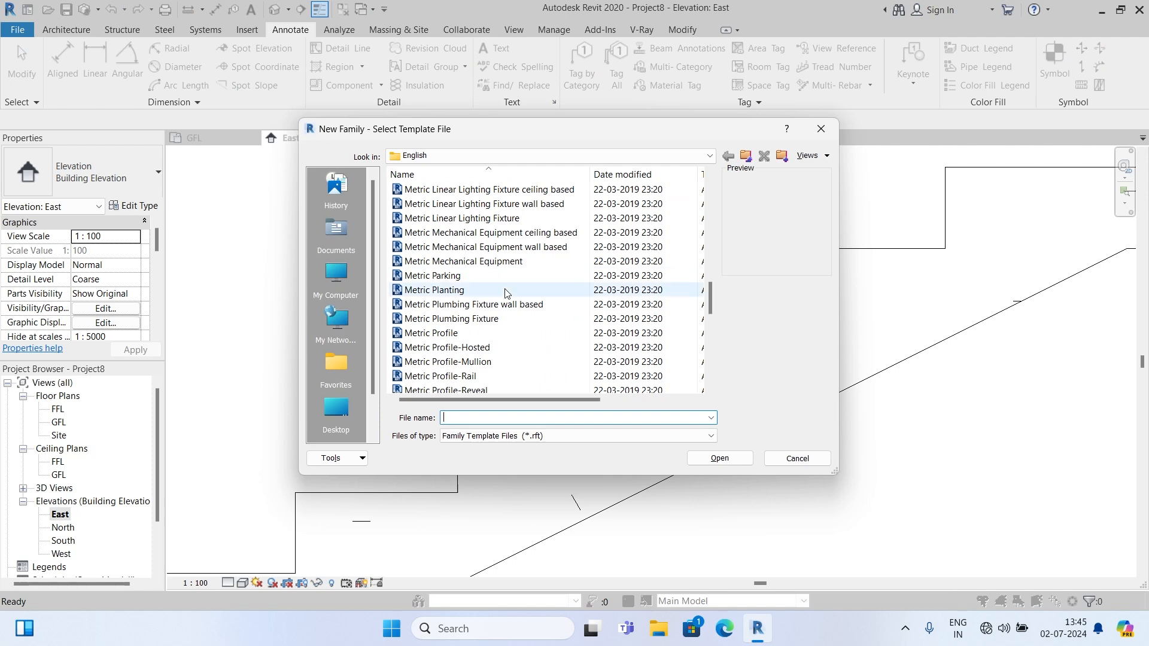
click(436, 337)
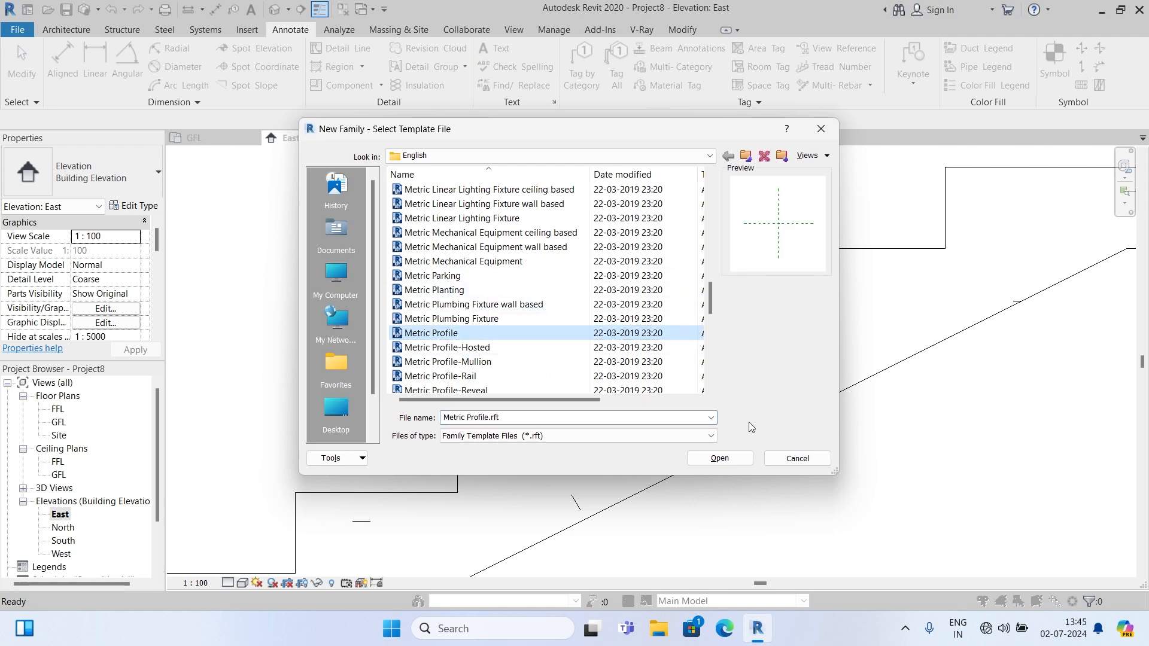
click(718, 459)
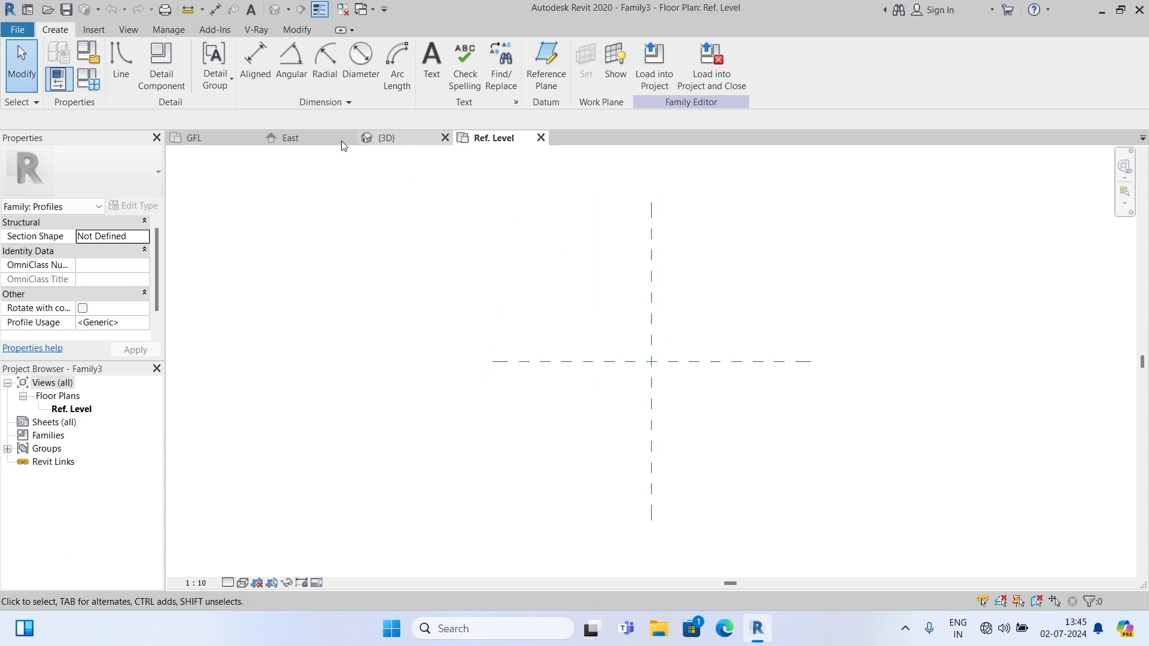
Copy the closed tread profile lines from the East elevation and paste them into the new profile family's Ref. Level view.
click(283, 141)
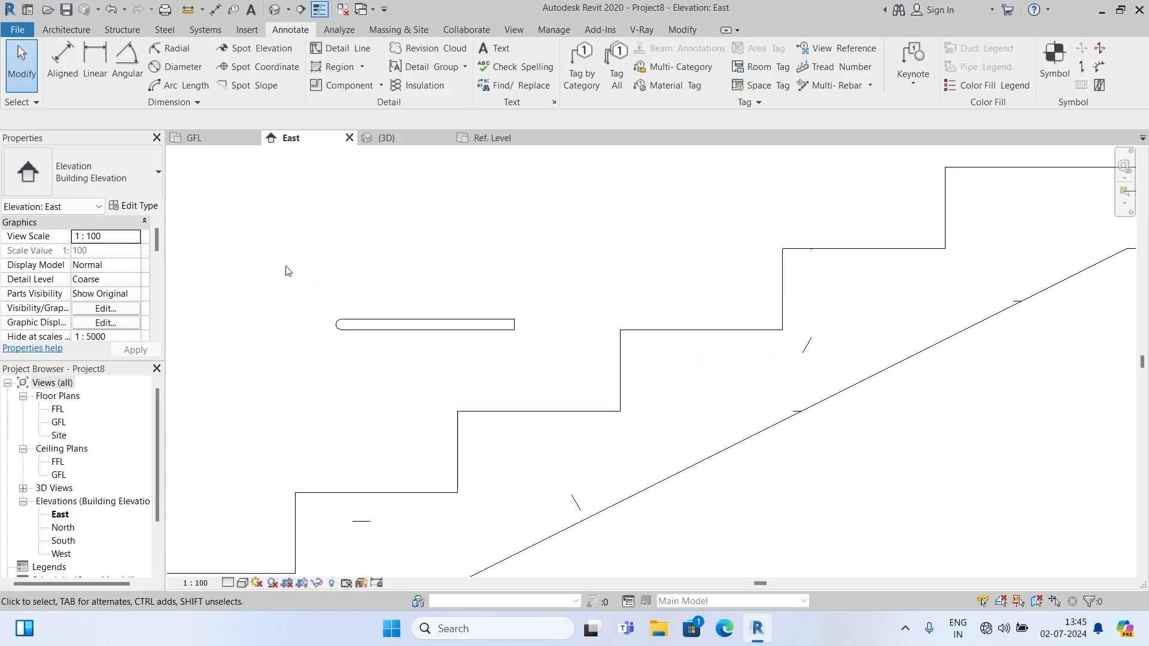
drag(286, 271, 546, 374)
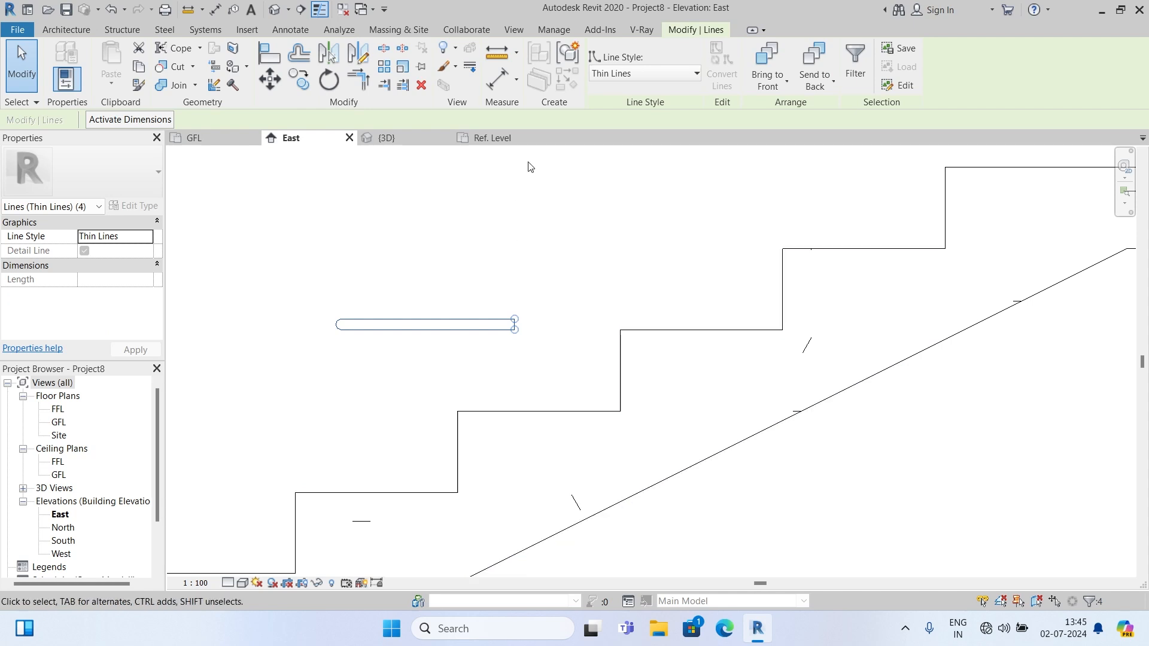
click(508, 141)
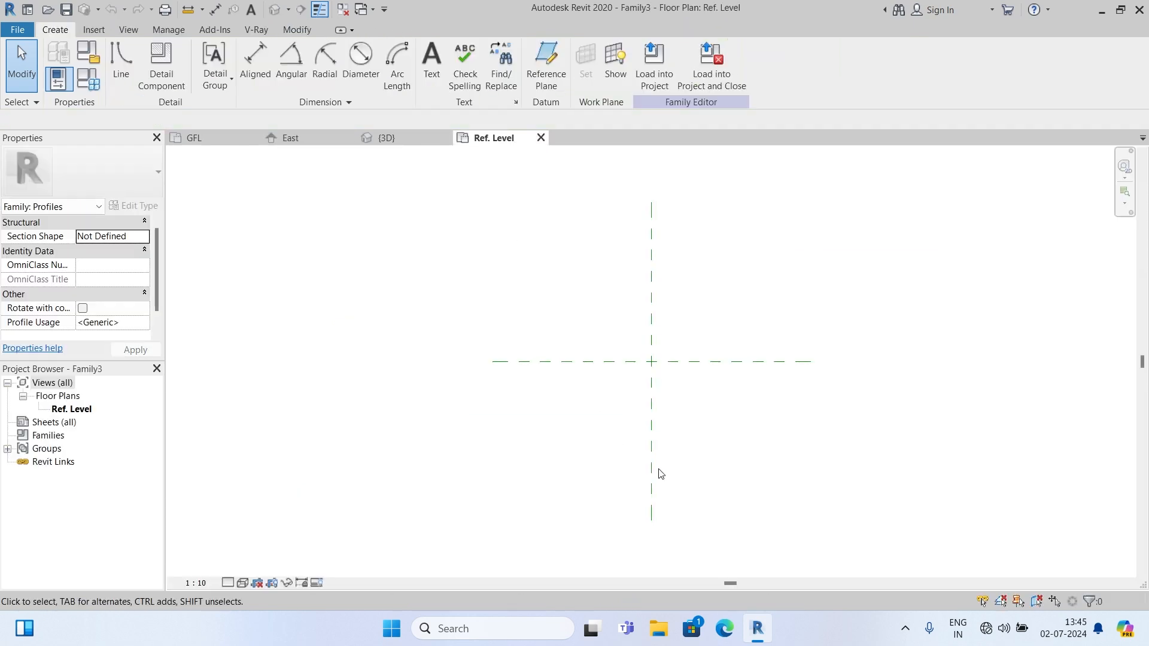
key(ctrl+v)
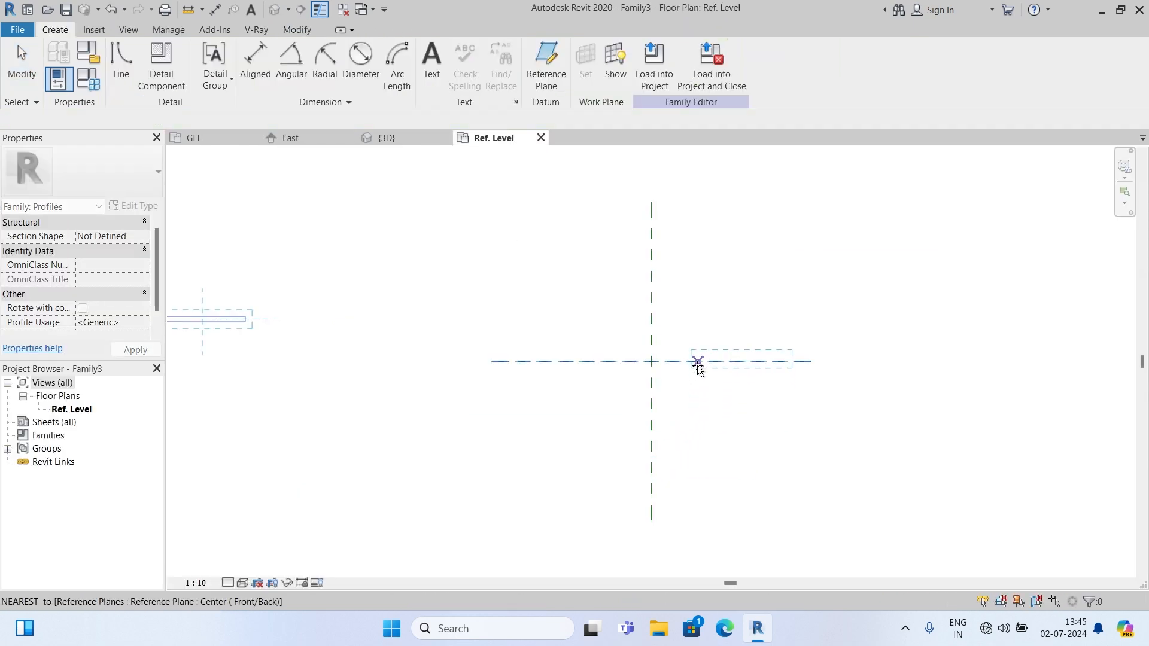
click(681, 339)
Copy the pasted profile onto the reference plane intersection by the front end of its lower line, and shift the copy 20 mm horizontally towards its nosing.
scroll(768, 397, up, 2)
drag(598, 262, 834, 331)
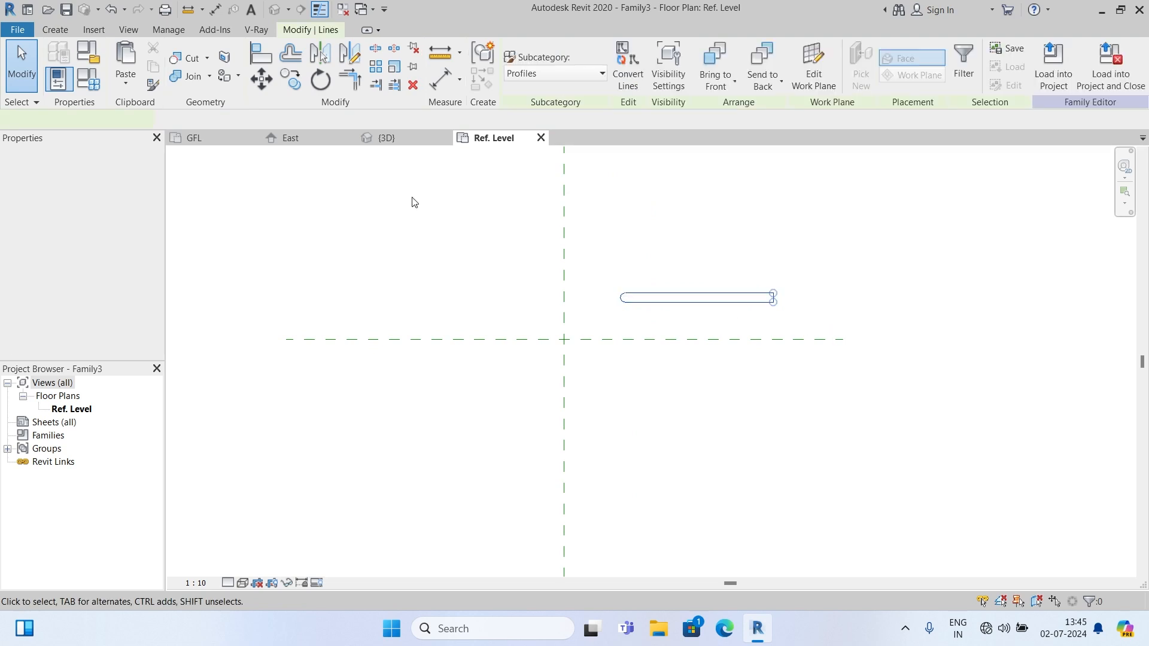
click(508, 341)
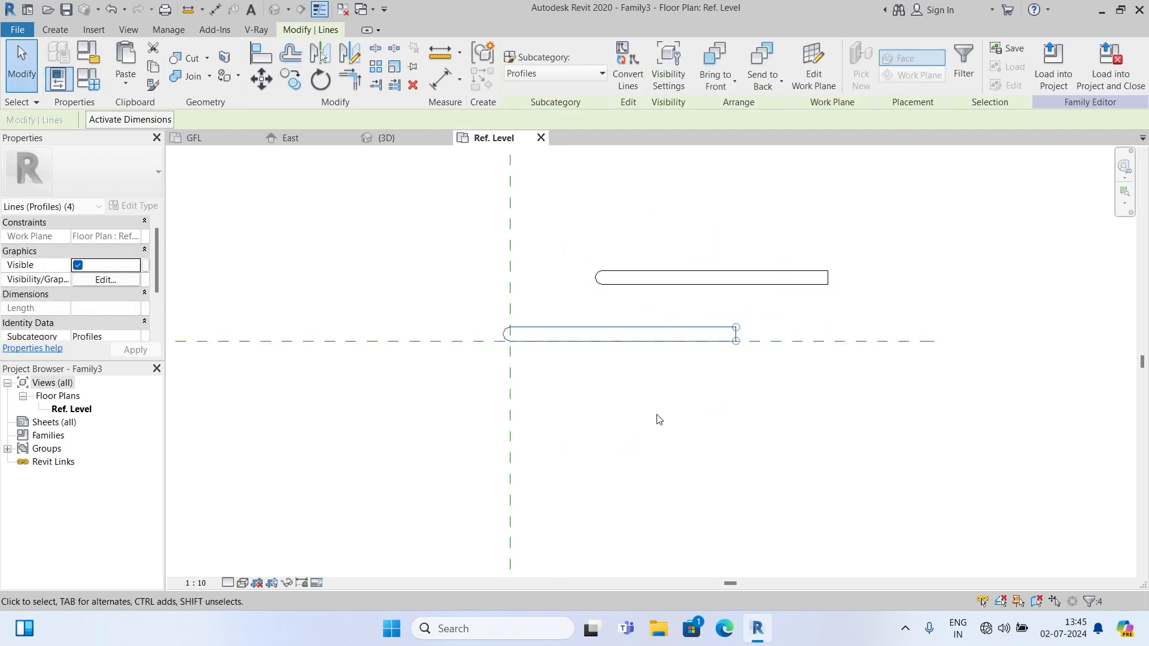
scroll(615, 323, up, 4)
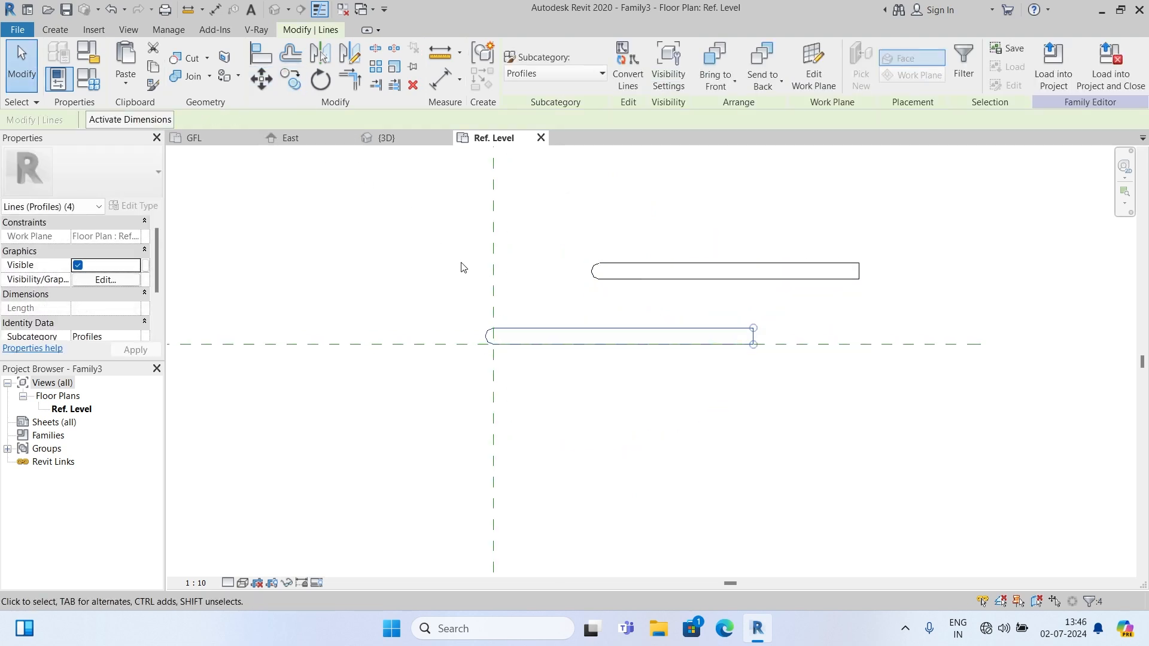
key(Escape)
scroll(507, 354, up, 2)
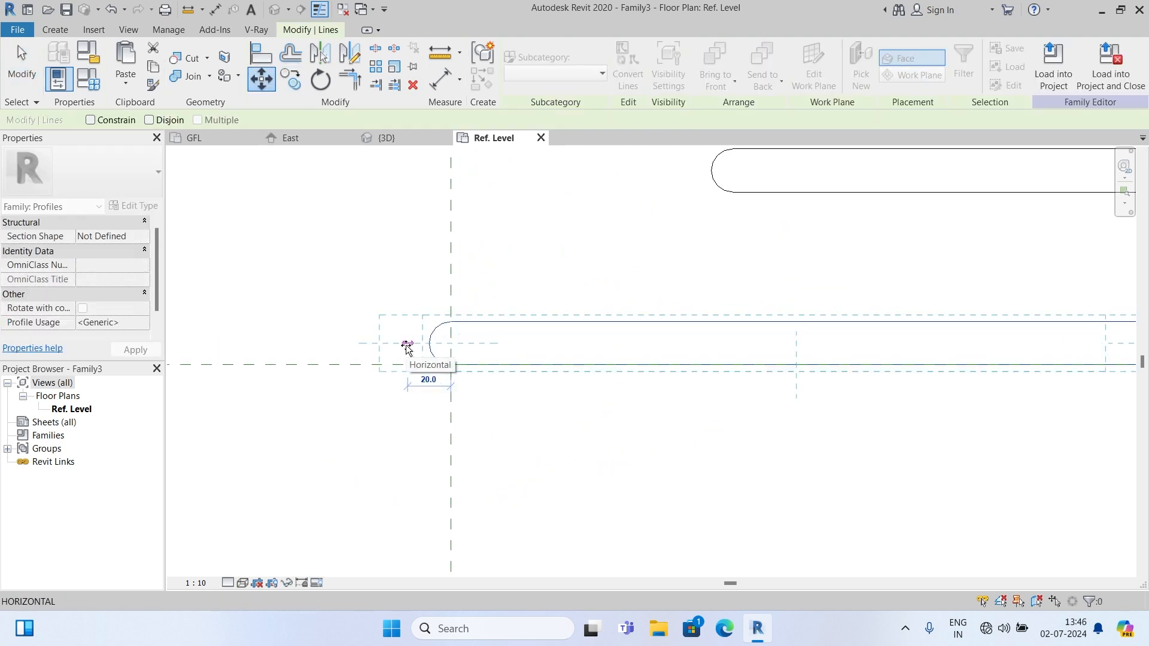
scroll(407, 348, down, 4)
Delete the spare tread profile lying away from the reference planes.
drag(522, 242, 904, 348)
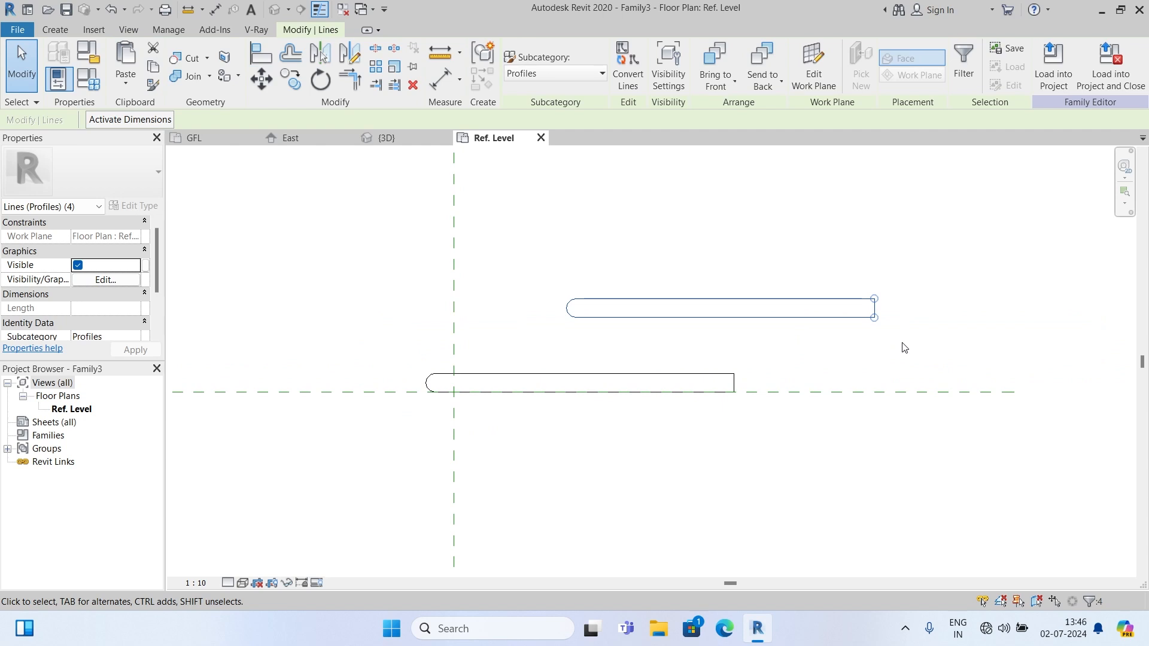
key(Delete)
key(z)
key(f)
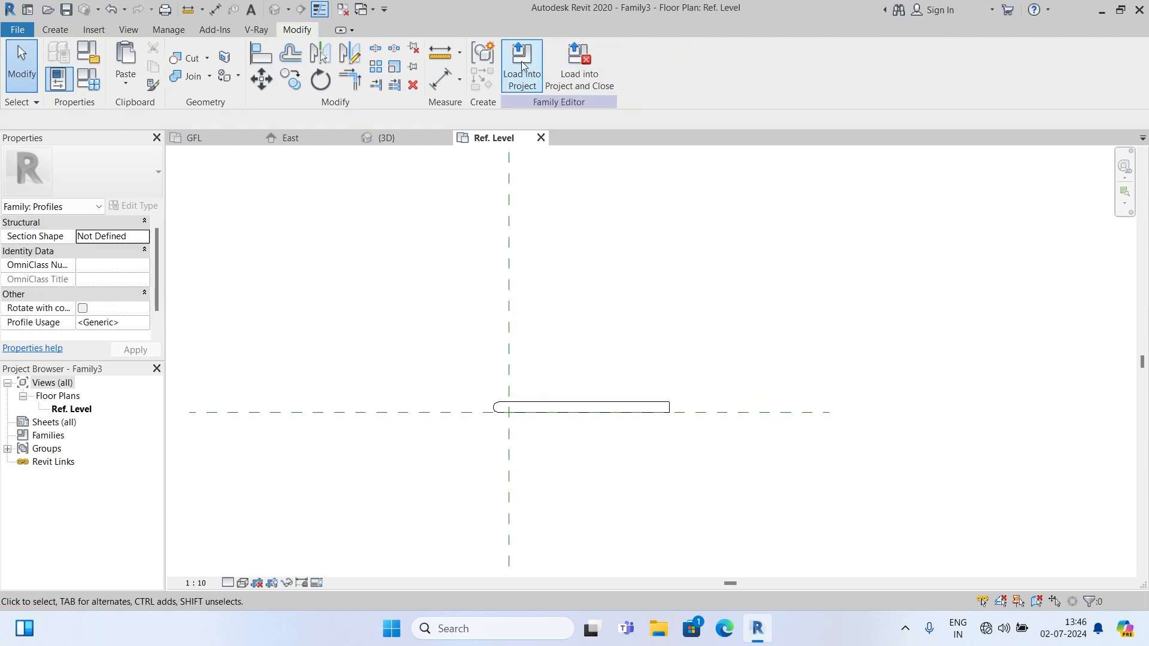
Save the profile family over Stair Tread profile01.rfa in the My Families folder, then load it into the project and close it.
click(16, 32)
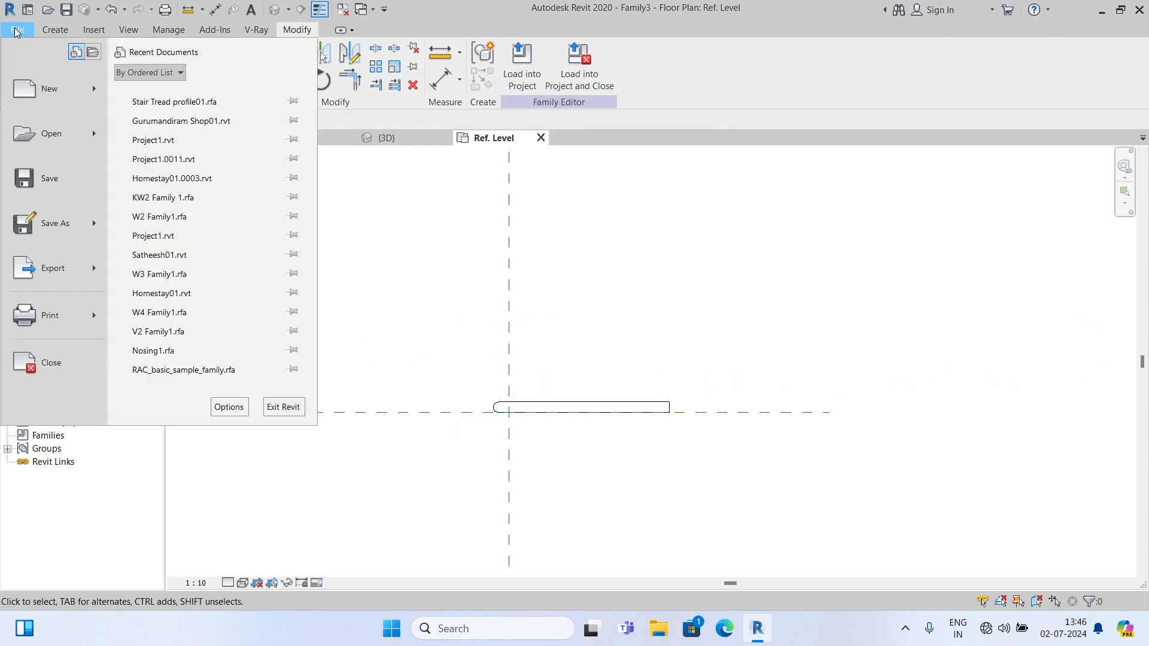
mouse_move(57, 225)
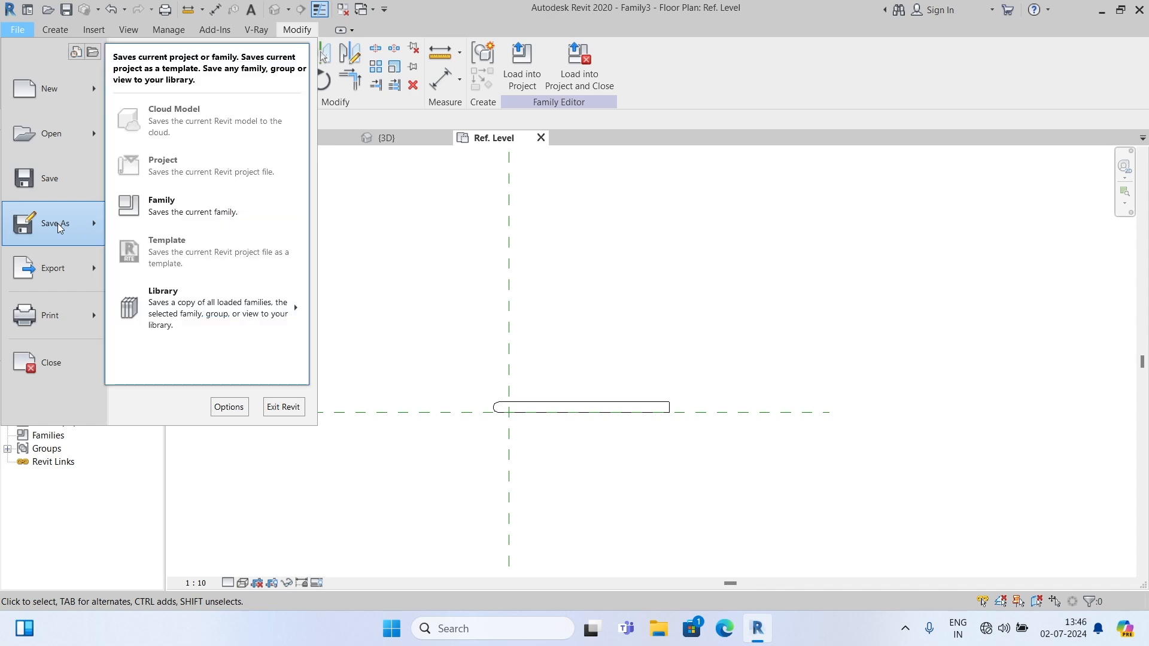
click(200, 227)
scroll(525, 308, down, 1)
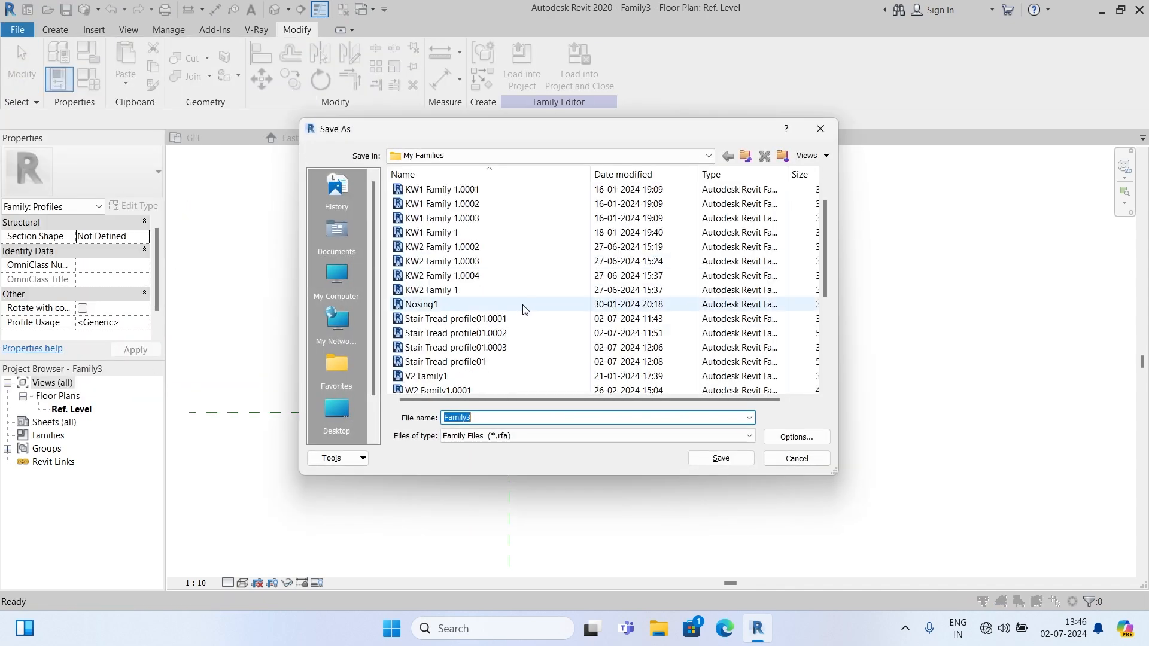
click(458, 319)
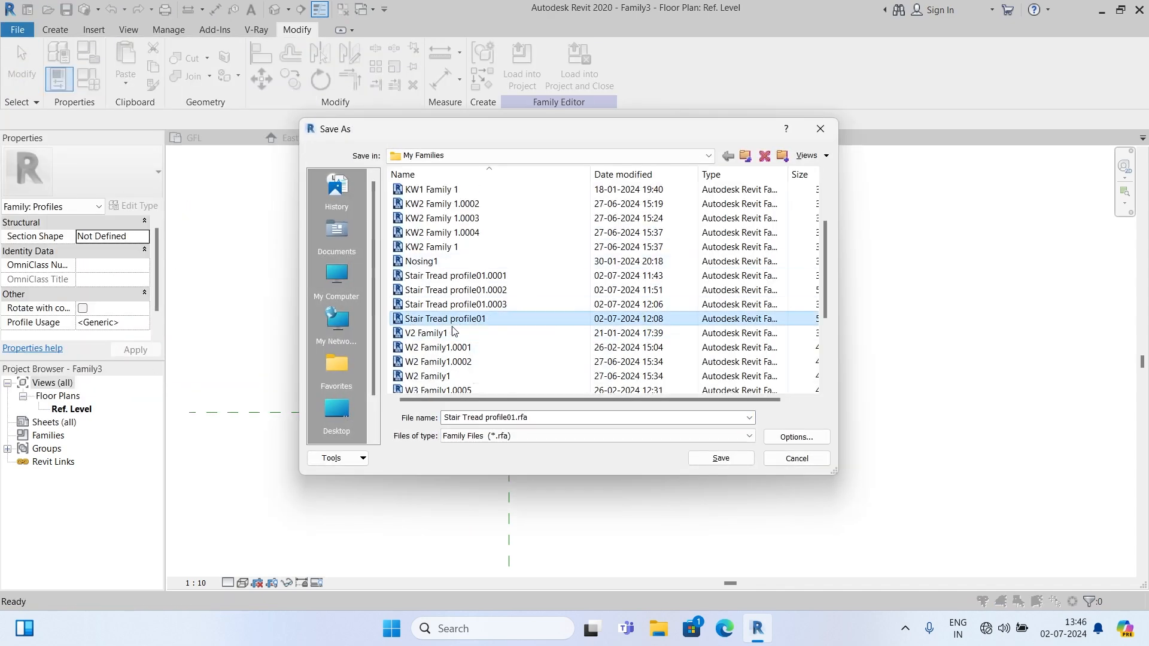
click(714, 460)
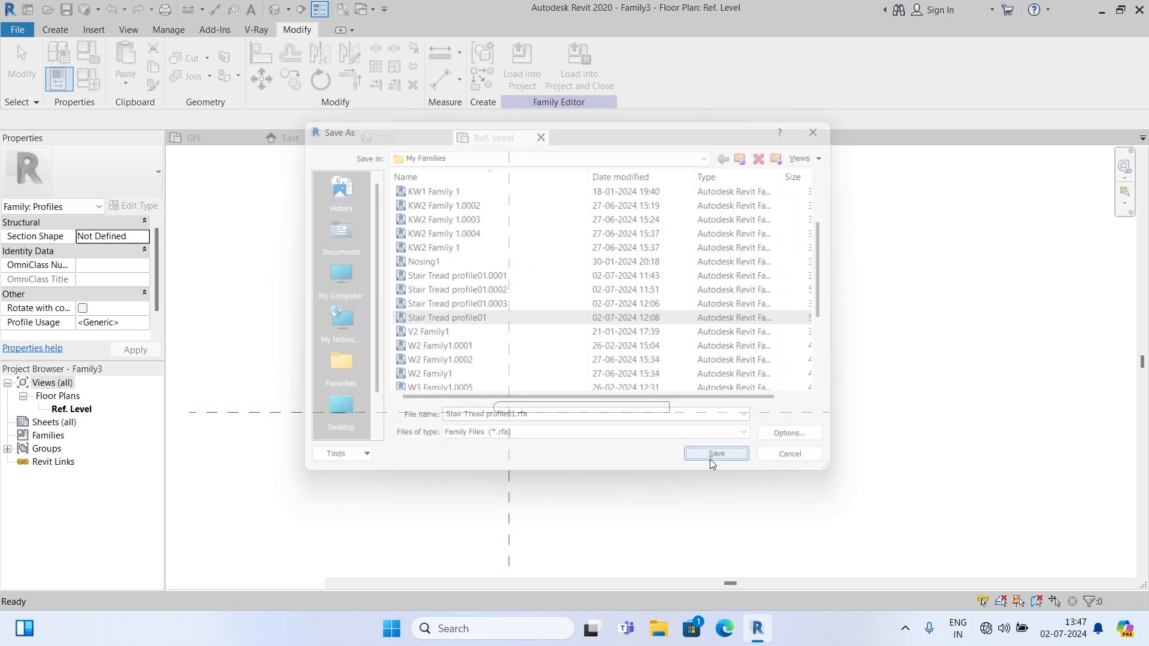
click(551, 320)
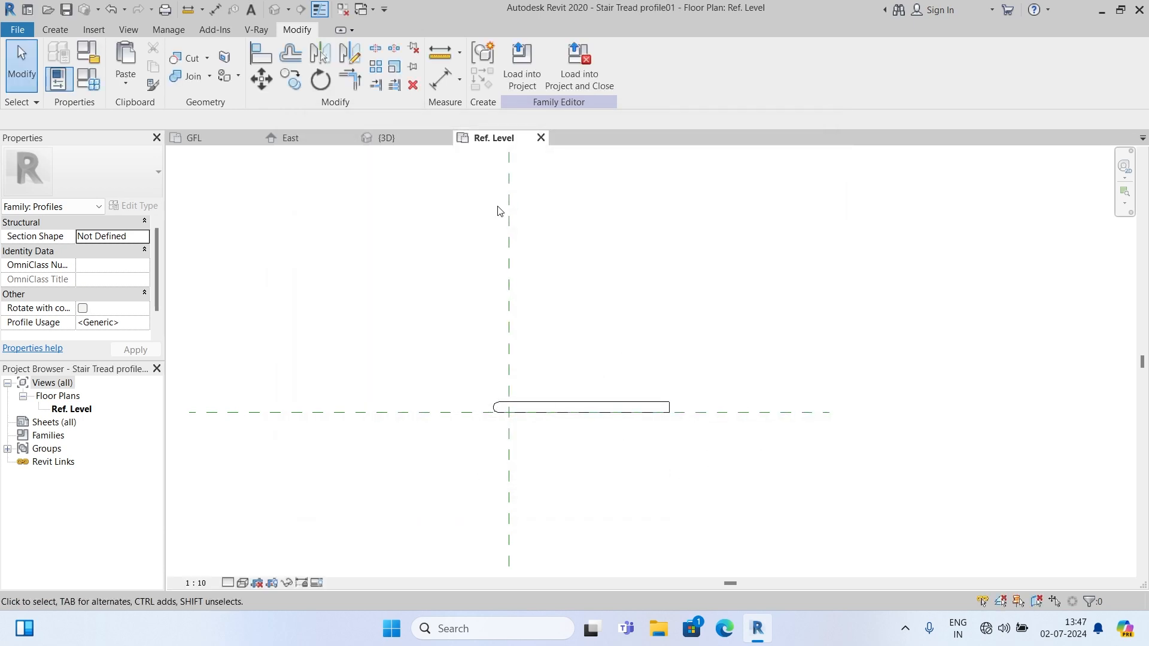
click(576, 60)
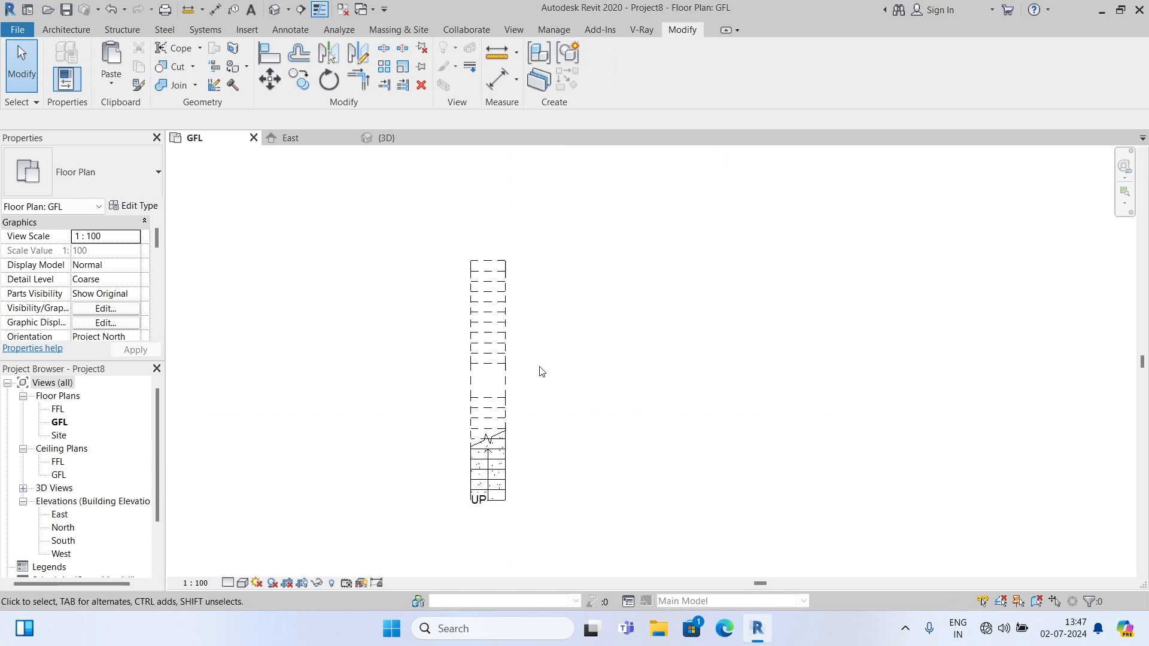
Select the stair in the 3D view and open the type properties of its 150mm Depth 2 run type.
click(383, 138)
scroll(583, 373, down, 3)
click(656, 313)
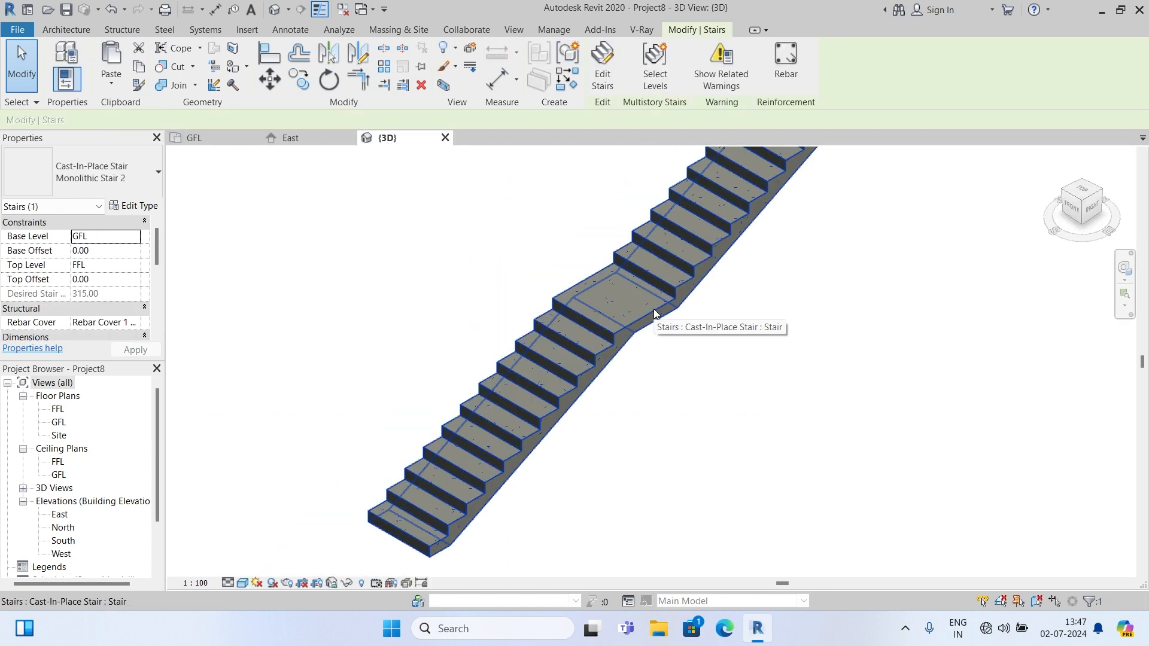
click(133, 206)
click(400, 264)
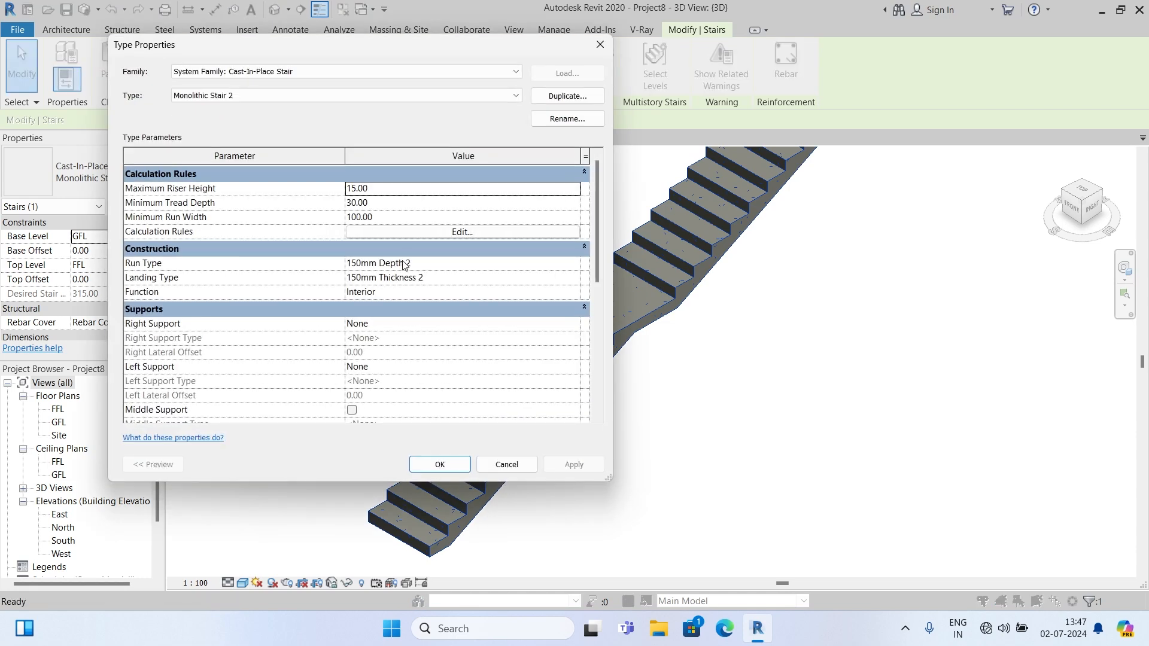
click(575, 265)
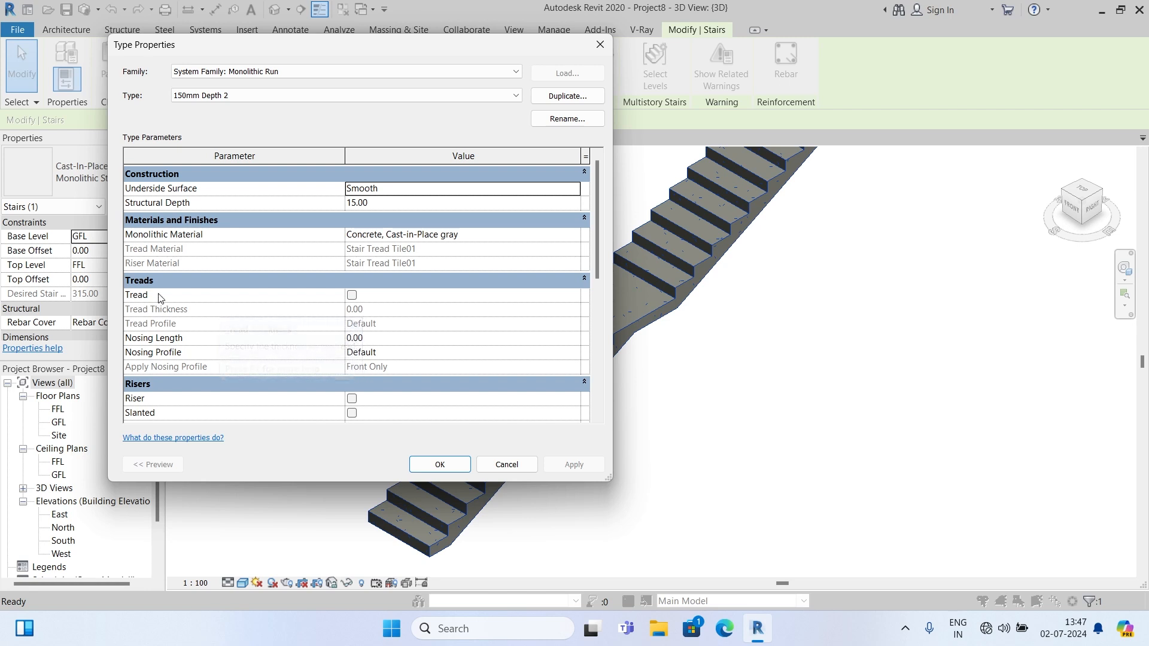
Enable treads for the run type with Stair Tread profile01 as the tread profile, and apply the changes to the stair.
click(352, 296)
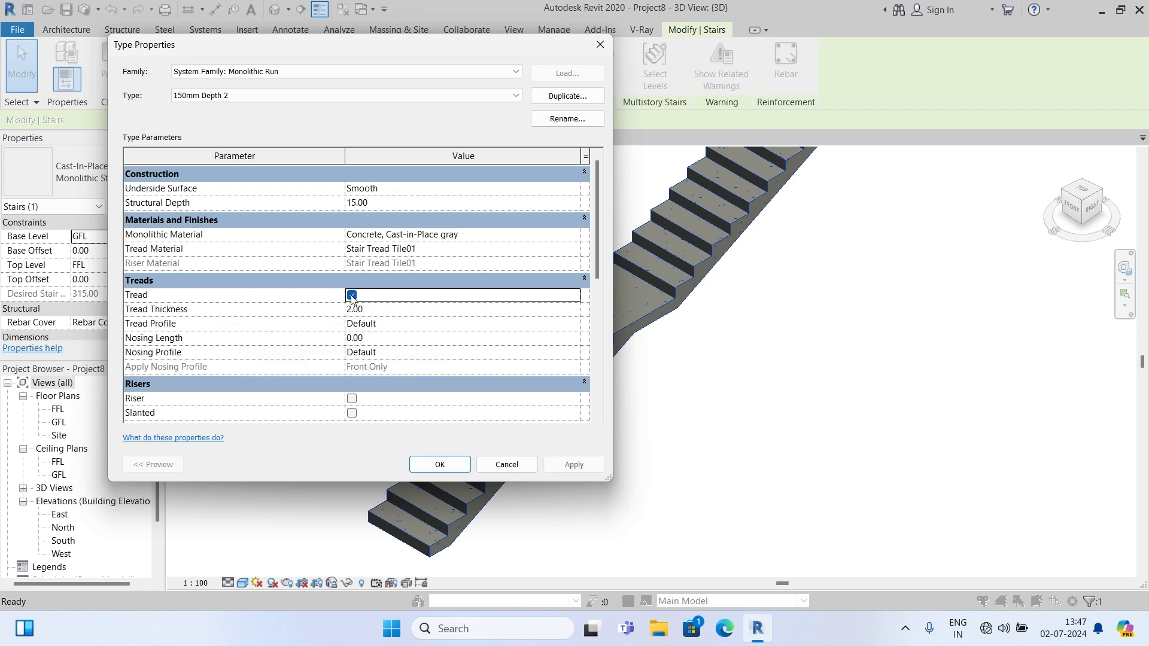
click(374, 325)
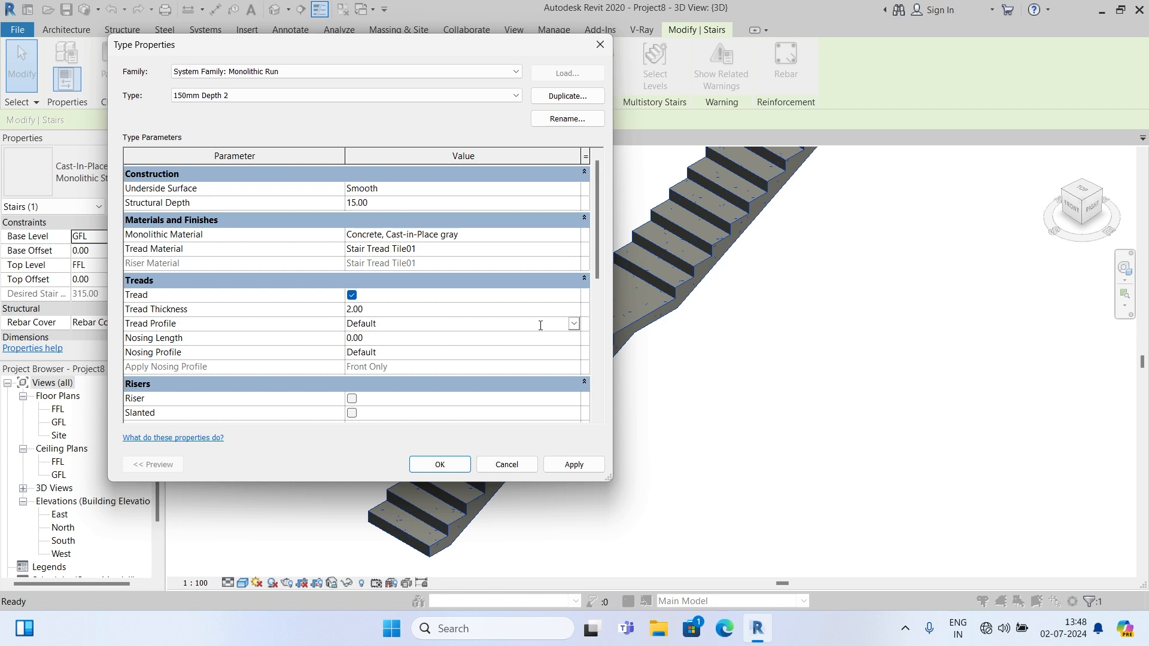
click(574, 324)
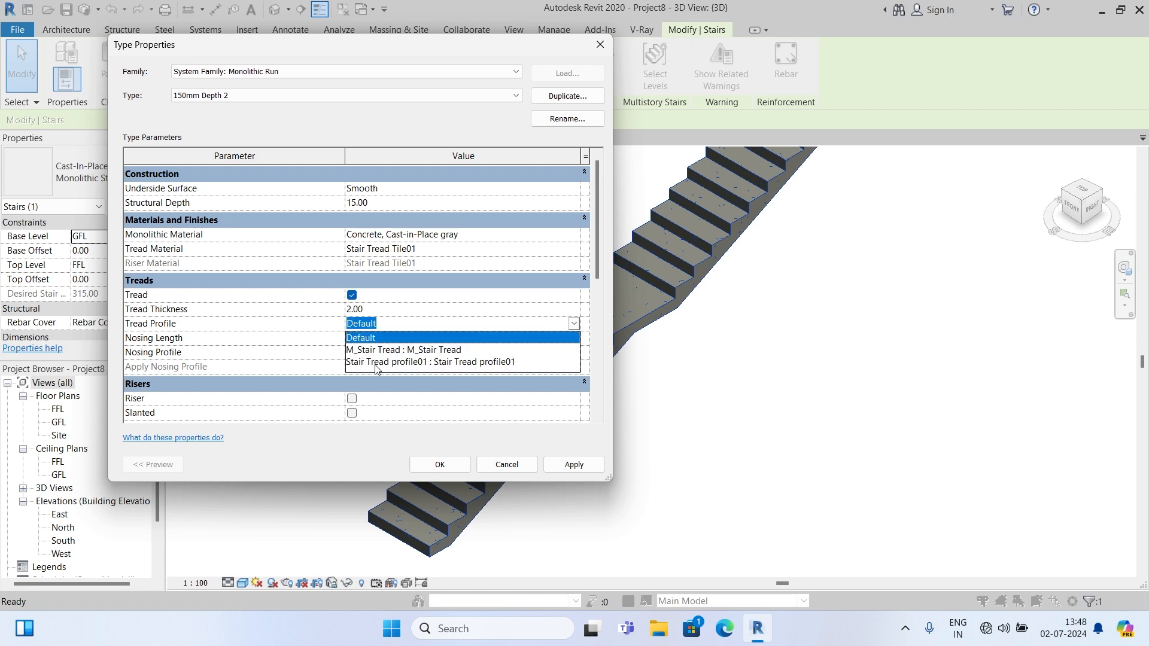
click(417, 363)
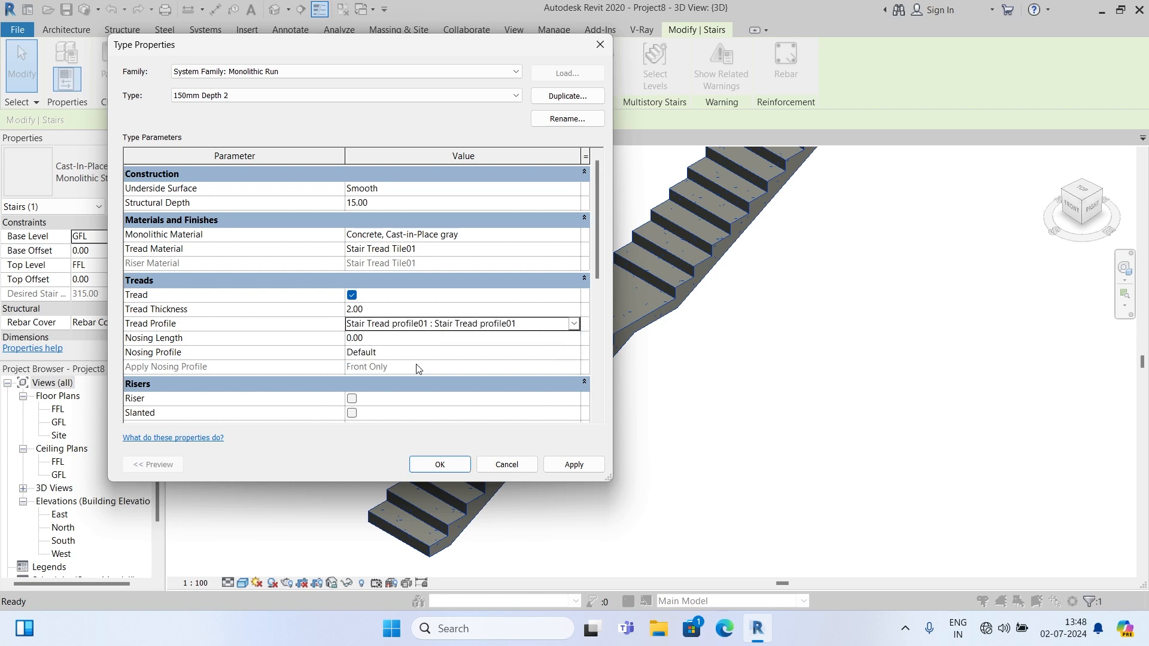
click(574, 464)
click(441, 464)
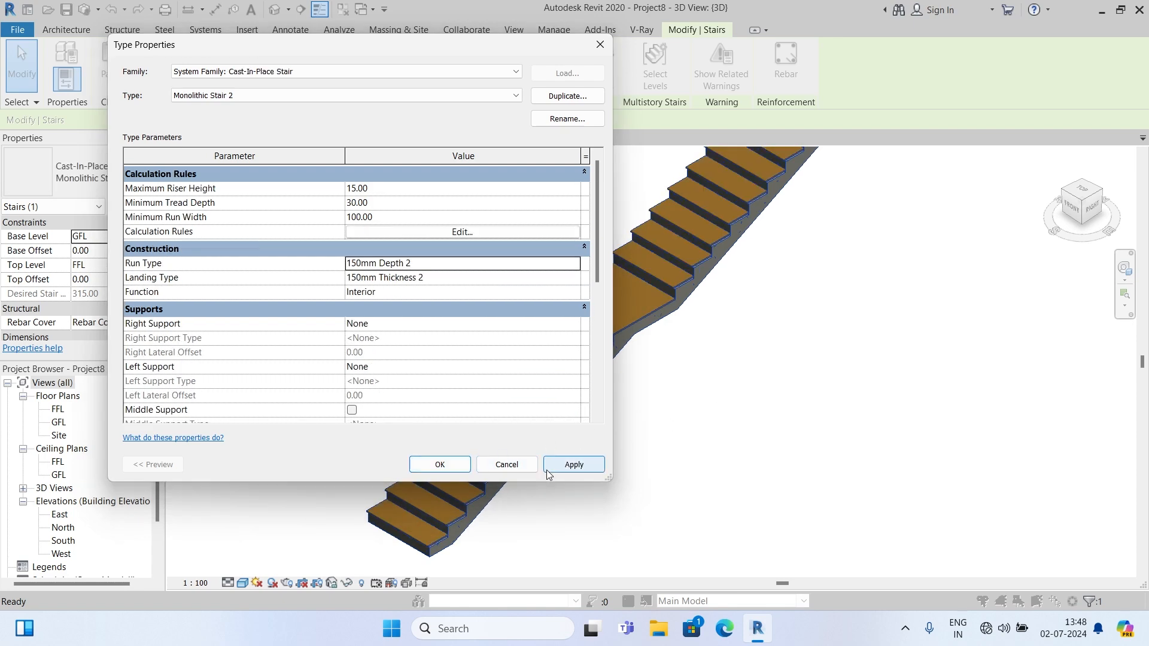
click(576, 465)
click(439, 465)
Examine how the profiled treads sit on the steps in the 3D view and the East elevation.
scroll(645, 313, up, 8)
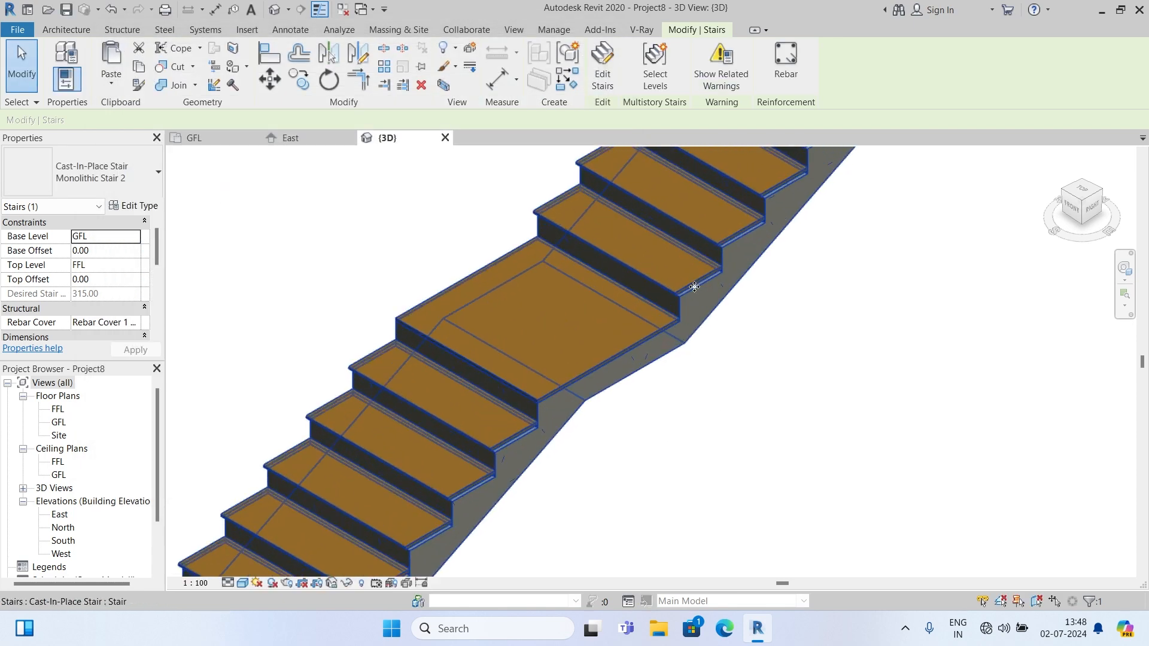
scroll(552, 393, down, 4)
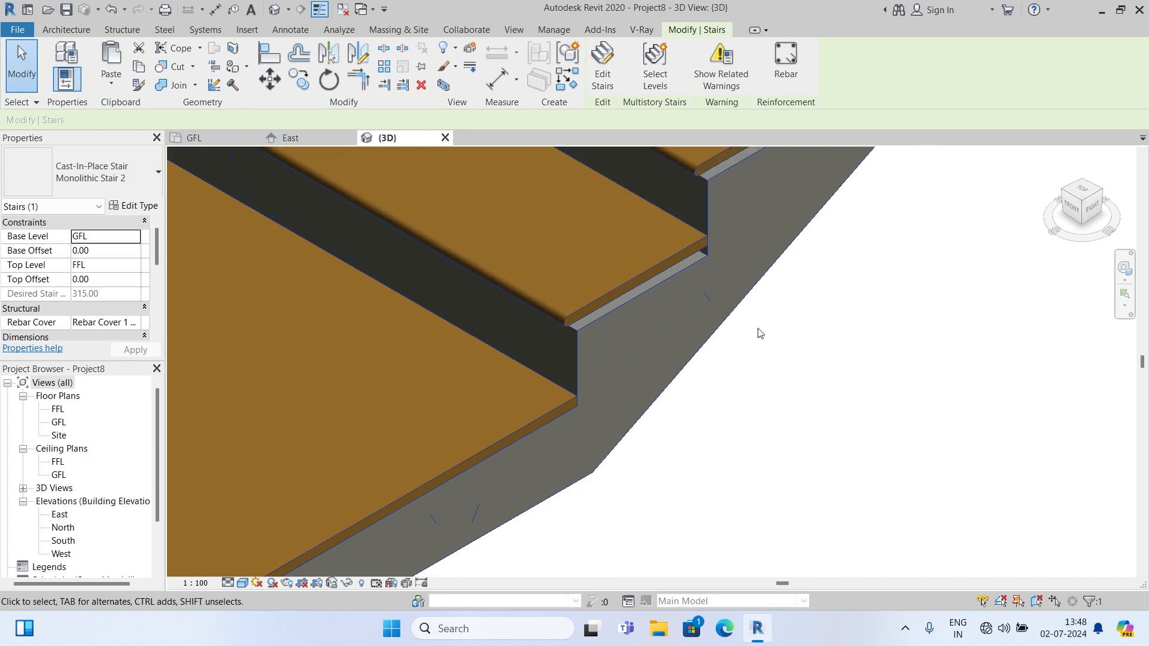
scroll(527, 316, up, 4)
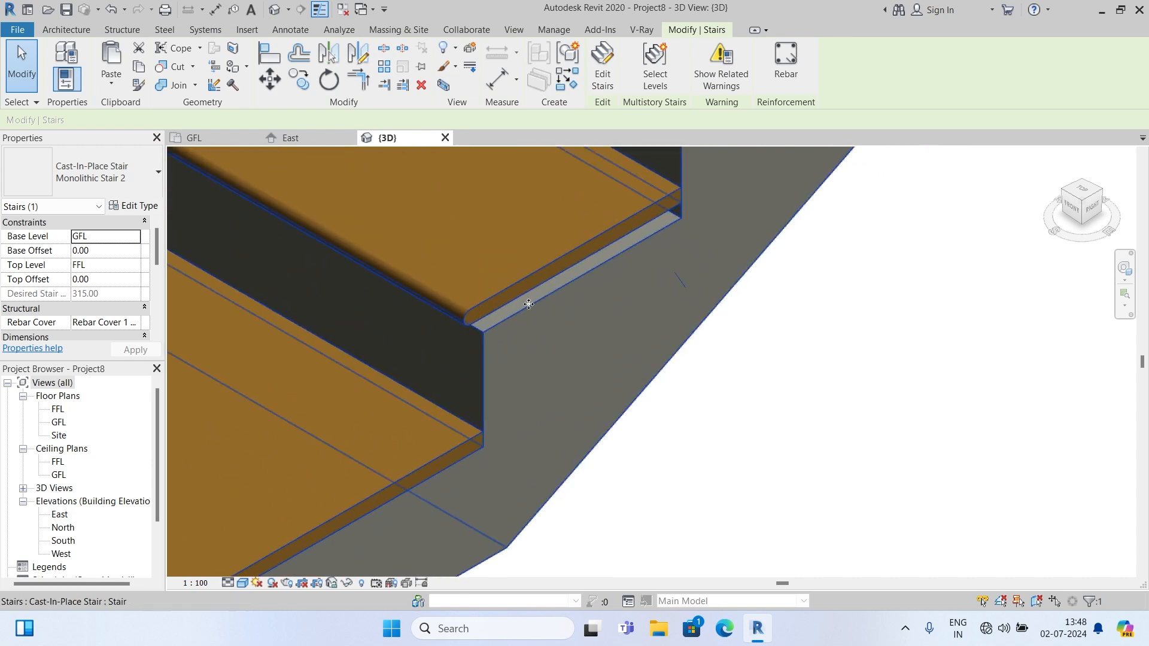
key(ctrl+Tab)
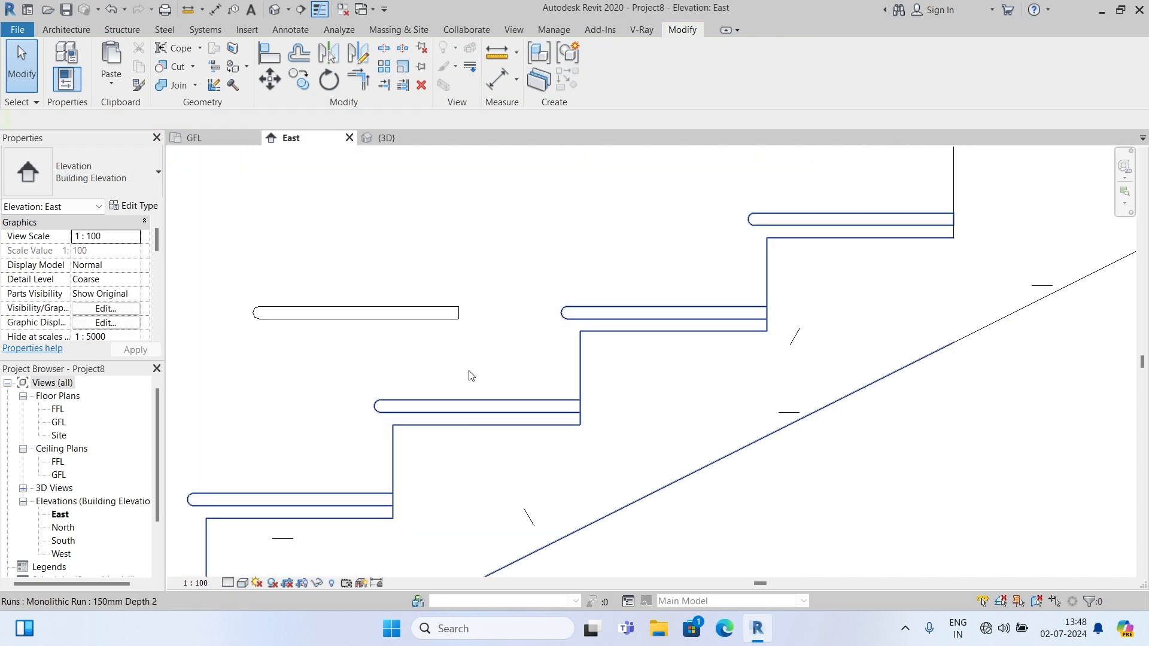
scroll(511, 321, down, 3)
scroll(487, 403, down, 3)
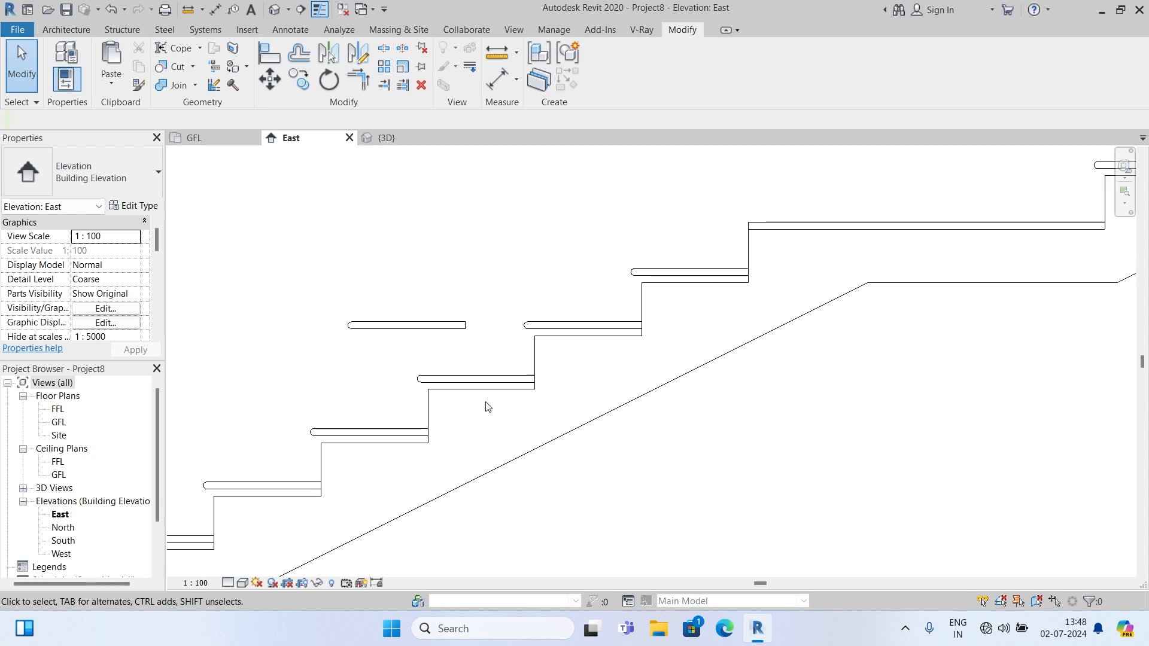
Open the Stair Tread profile01 family from the My Families folder for editing.
scroll(486, 407, up, 3)
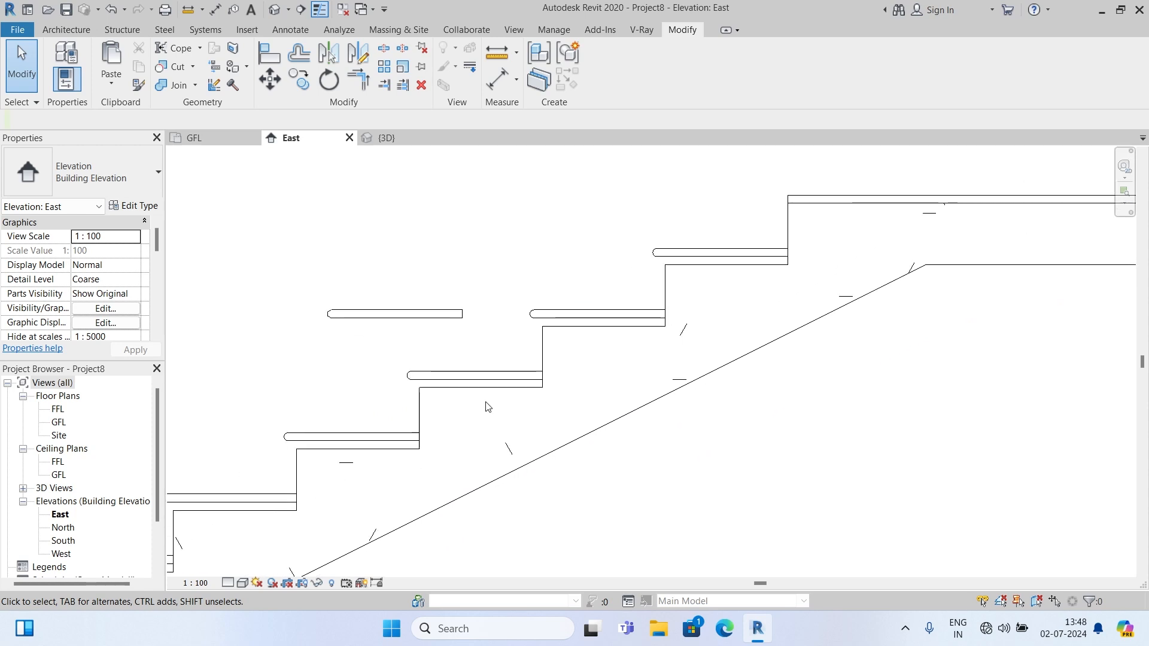
scroll(560, 350, up, 3)
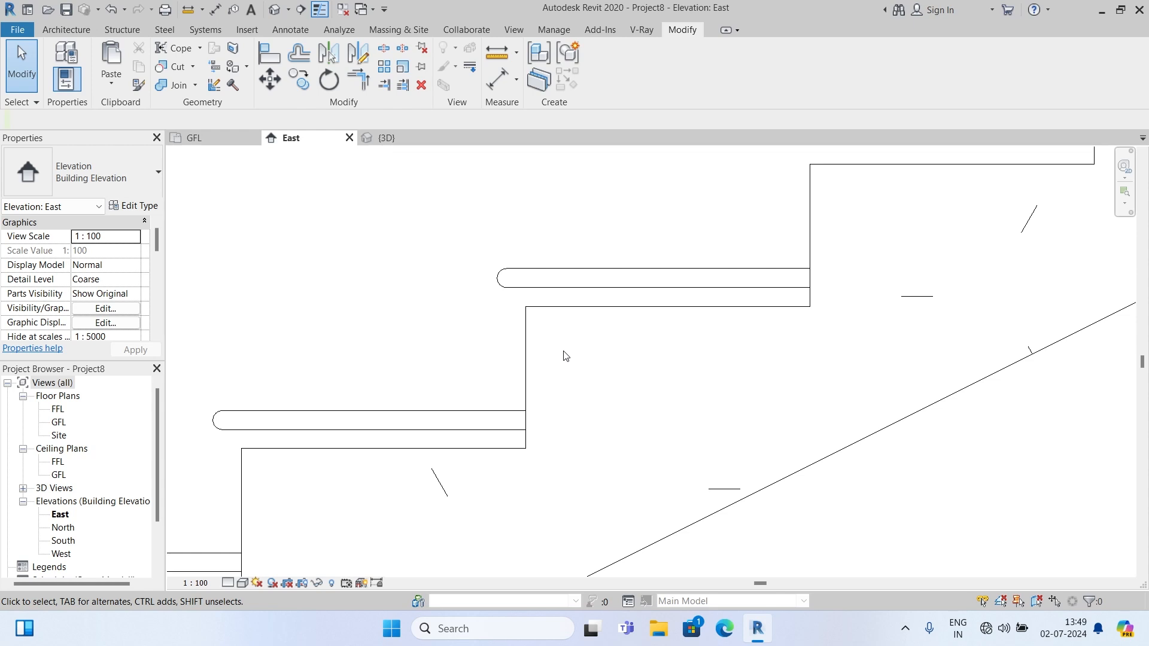
click(26, 33)
mouse_move(62, 140)
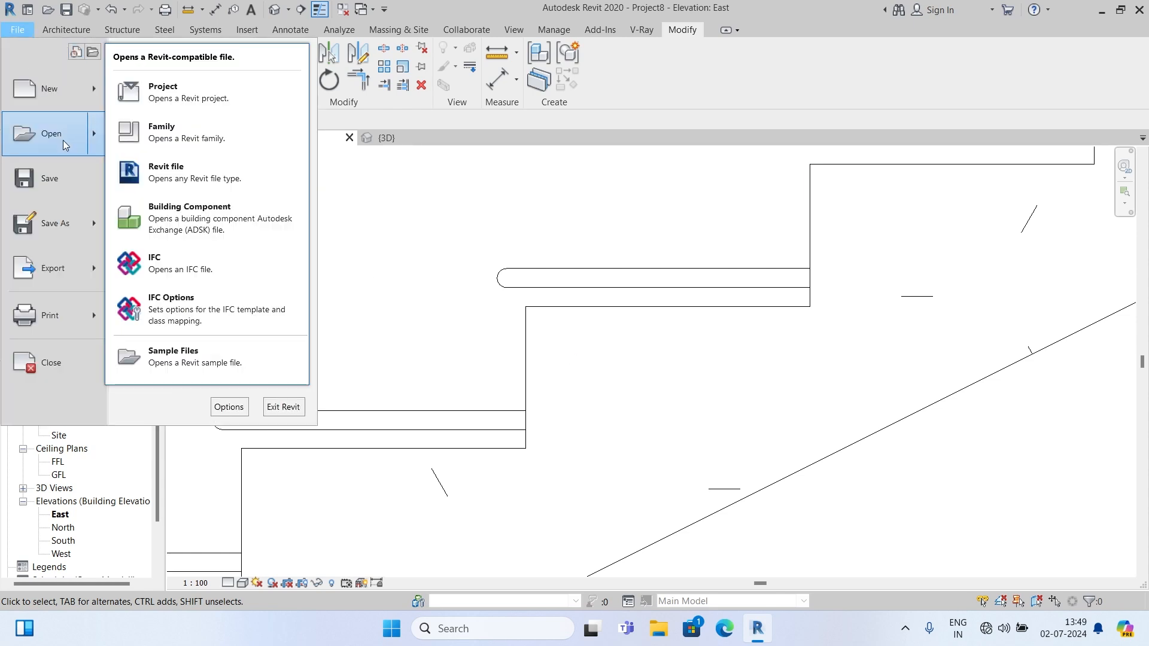
click(214, 142)
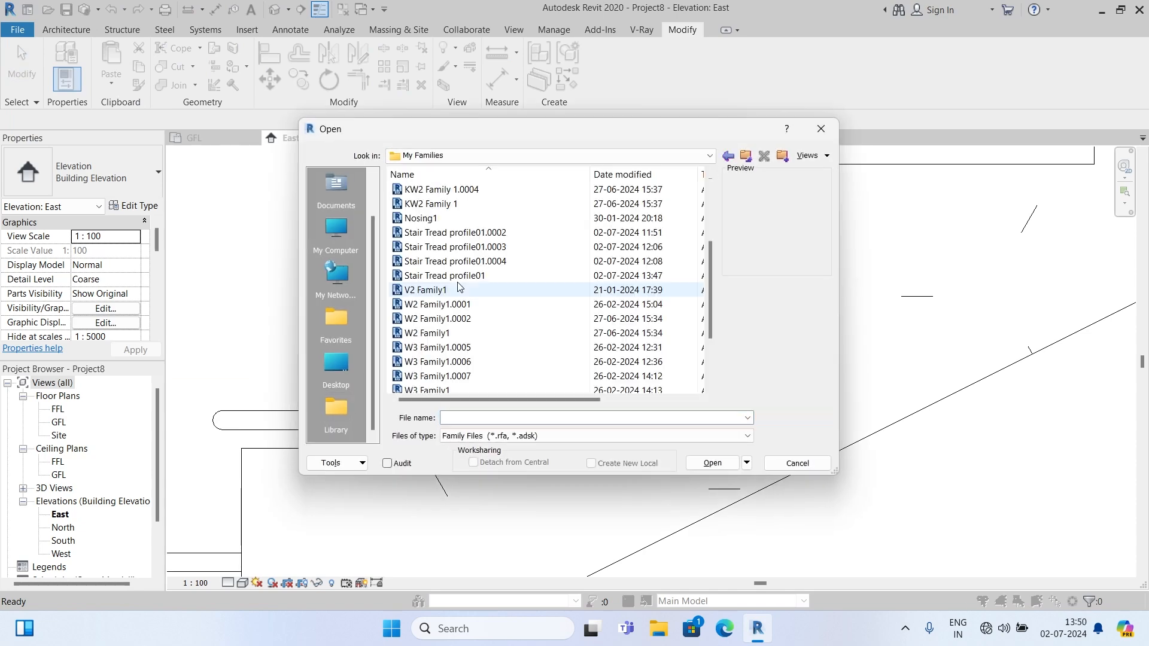
click(458, 276)
click(721, 465)
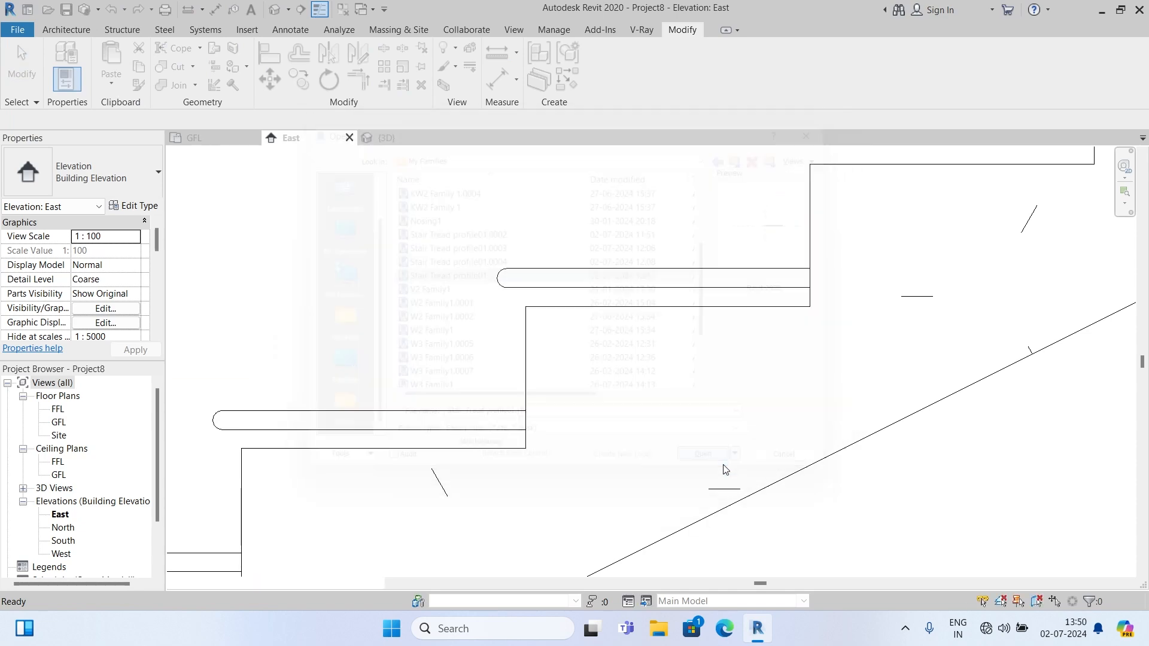
scroll(660, 364, up, 3)
scroll(463, 353, down, 1)
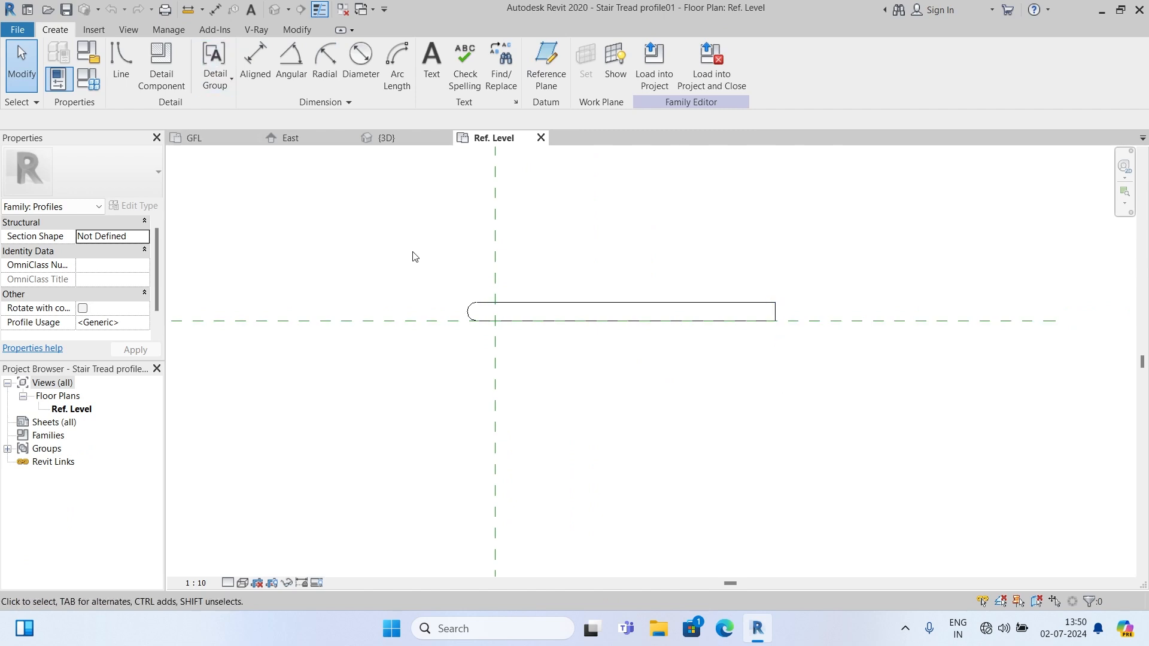
Move the whole tread profile outline straight down so its top edge lies on the horizontal reference plane.
drag(416, 247, 814, 367)
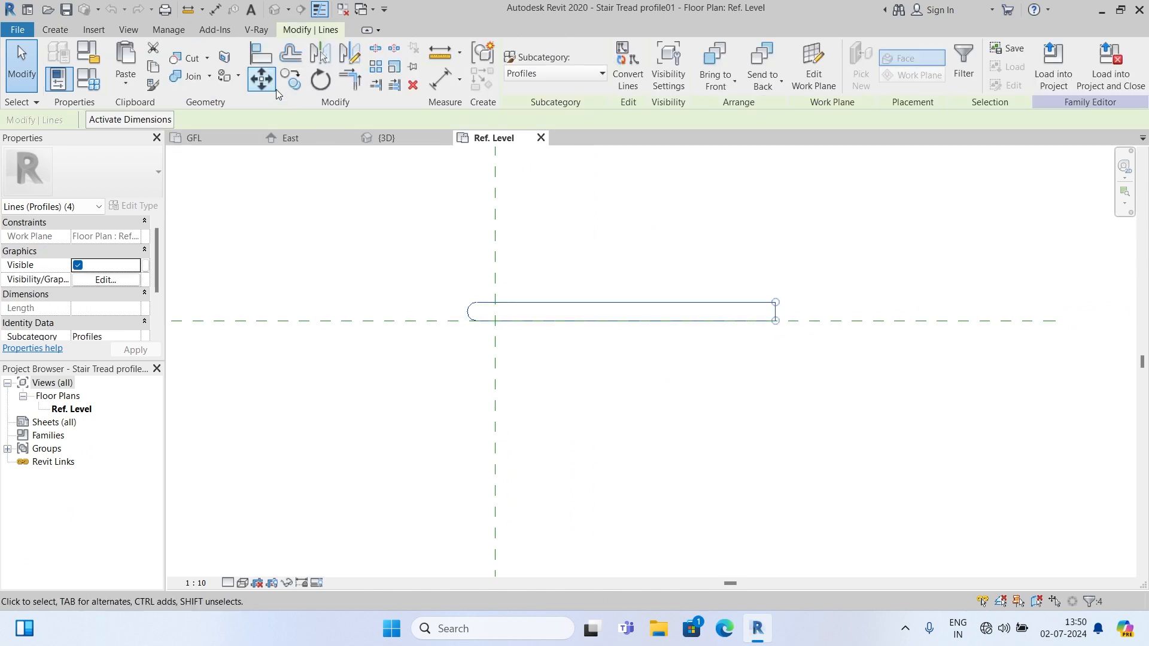
click(261, 78)
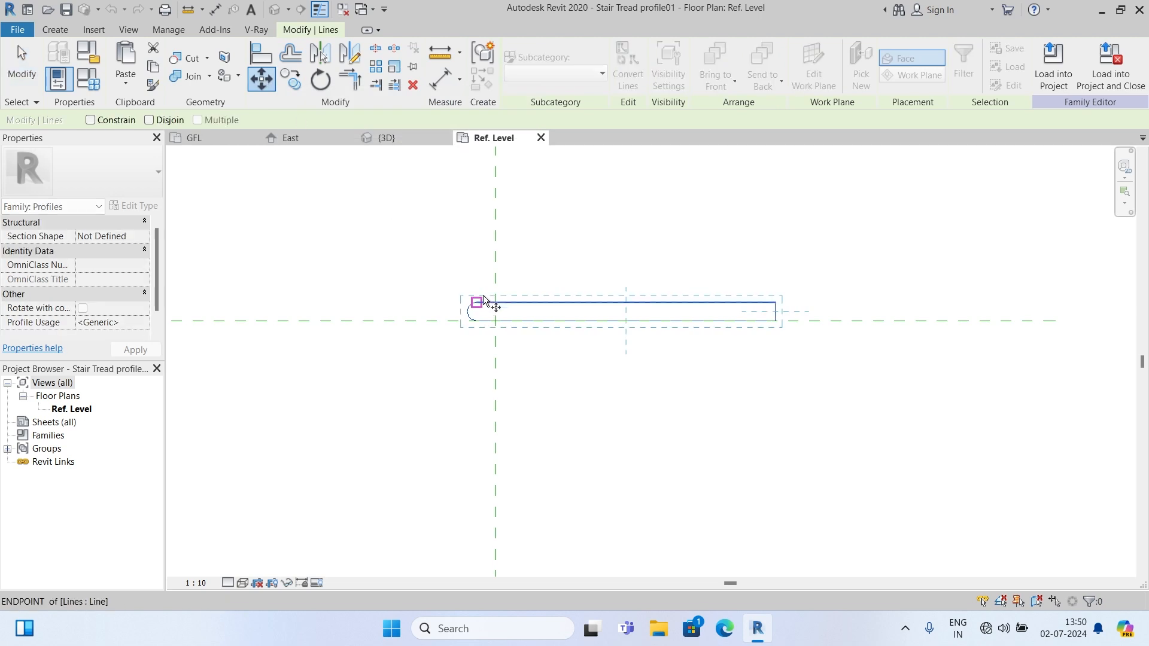
scroll(498, 305, up, 3)
click(497, 301)
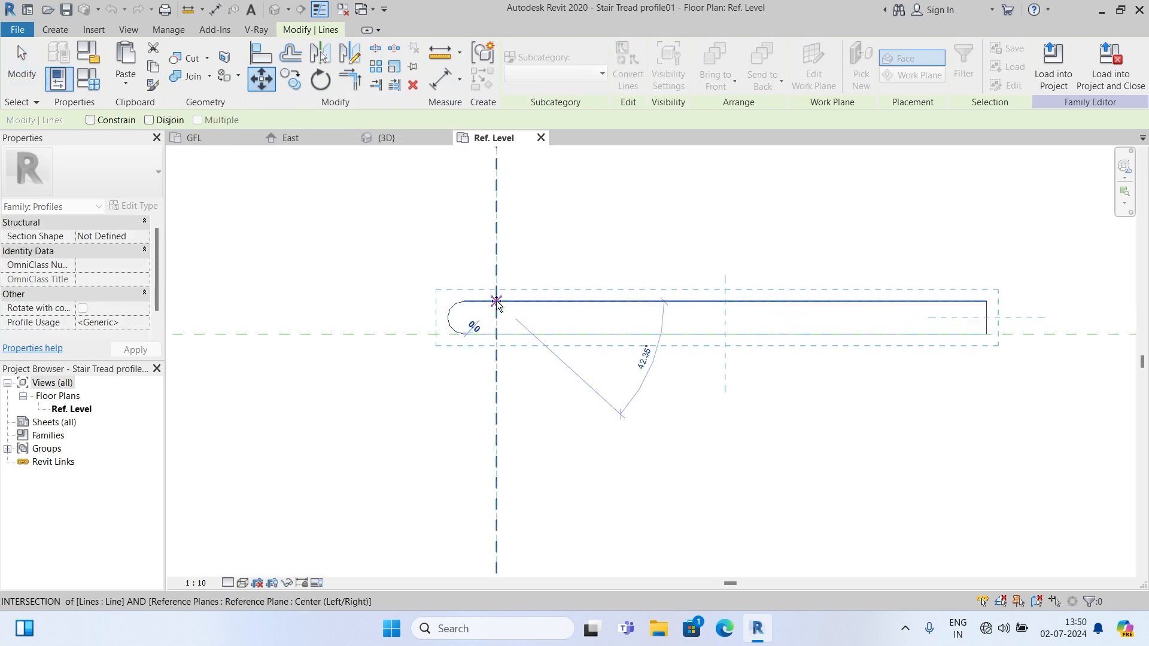
click(496, 334)
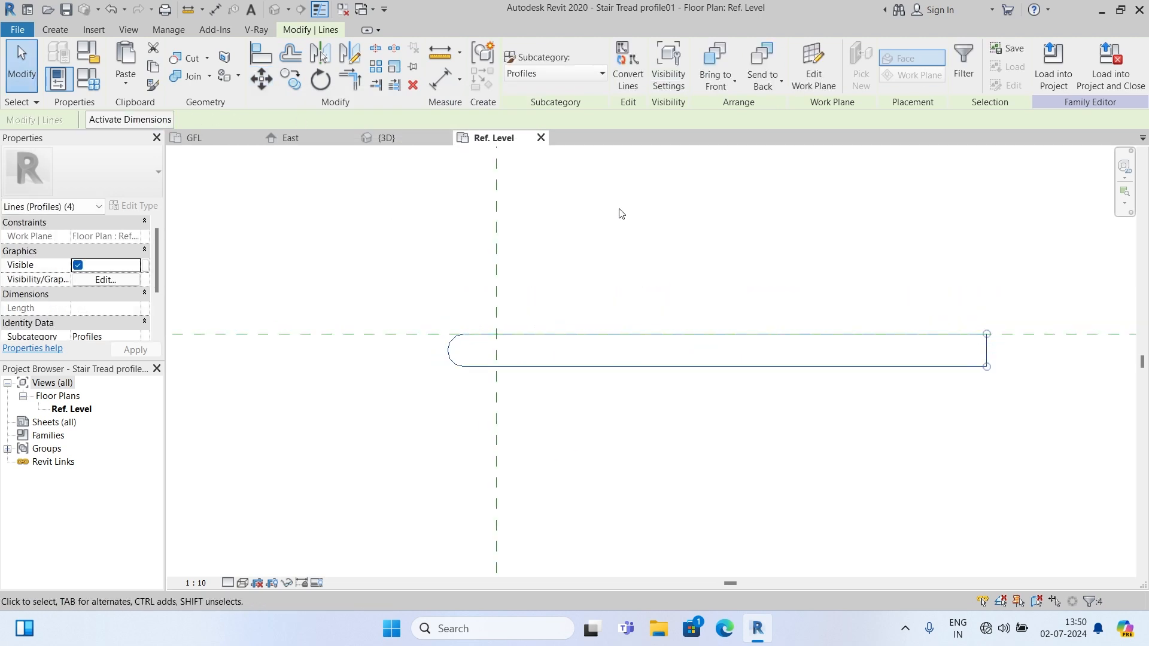
Save the profile family, load it into the project and close it, overwriting the existing version.
click(65, 9)
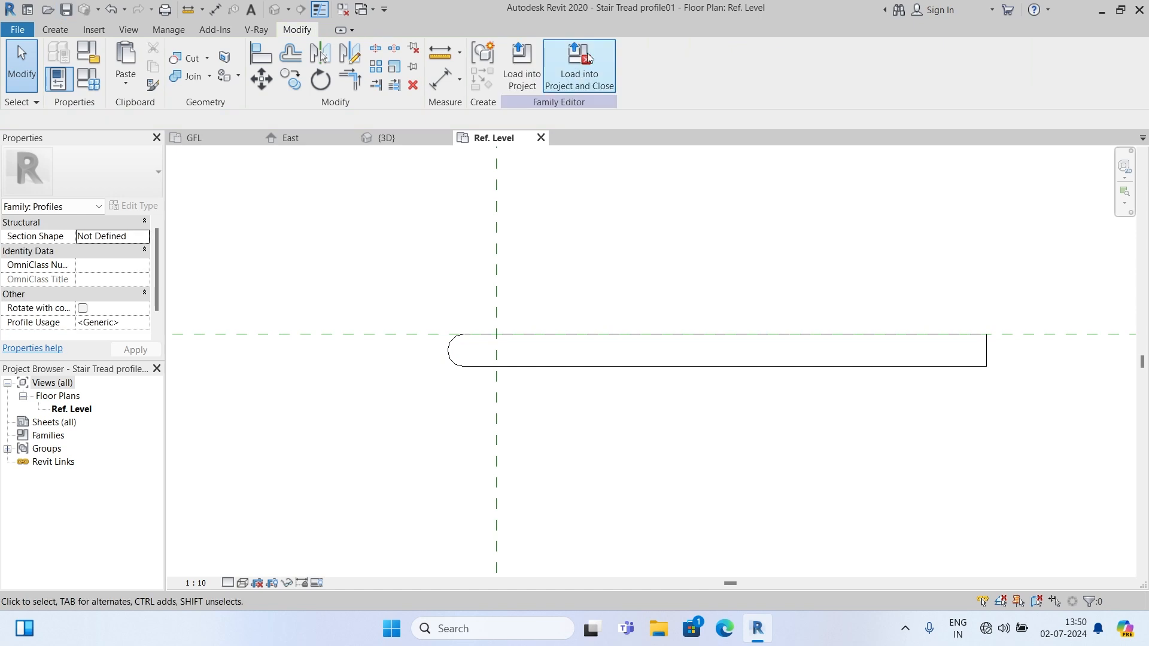
click(582, 57)
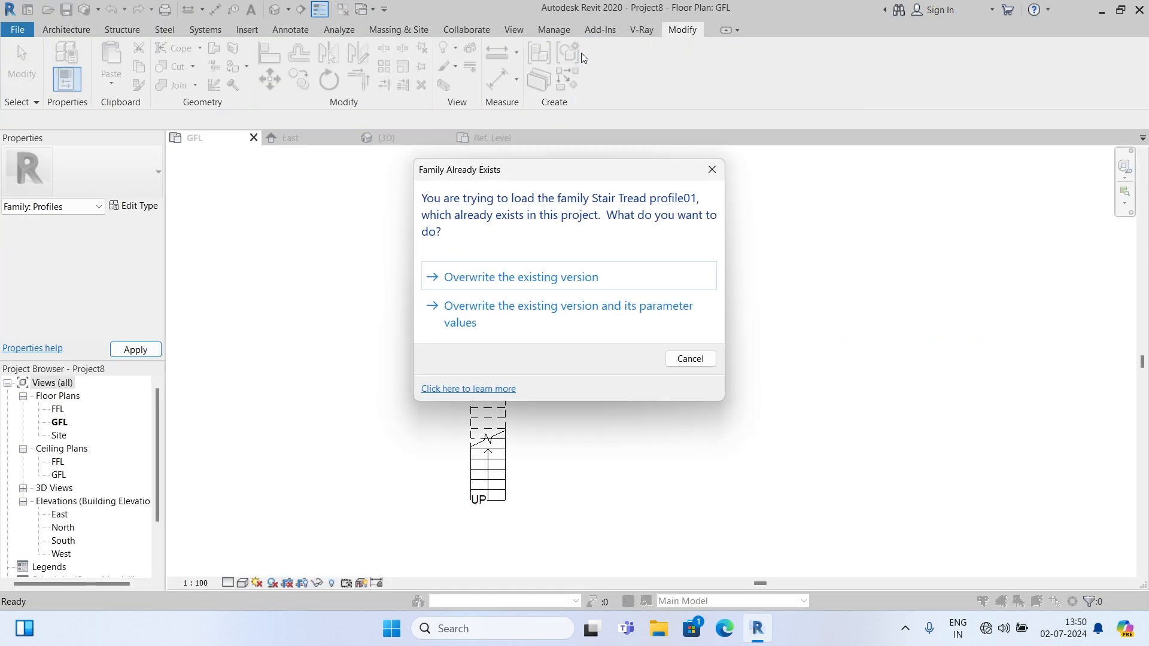
click(531, 286)
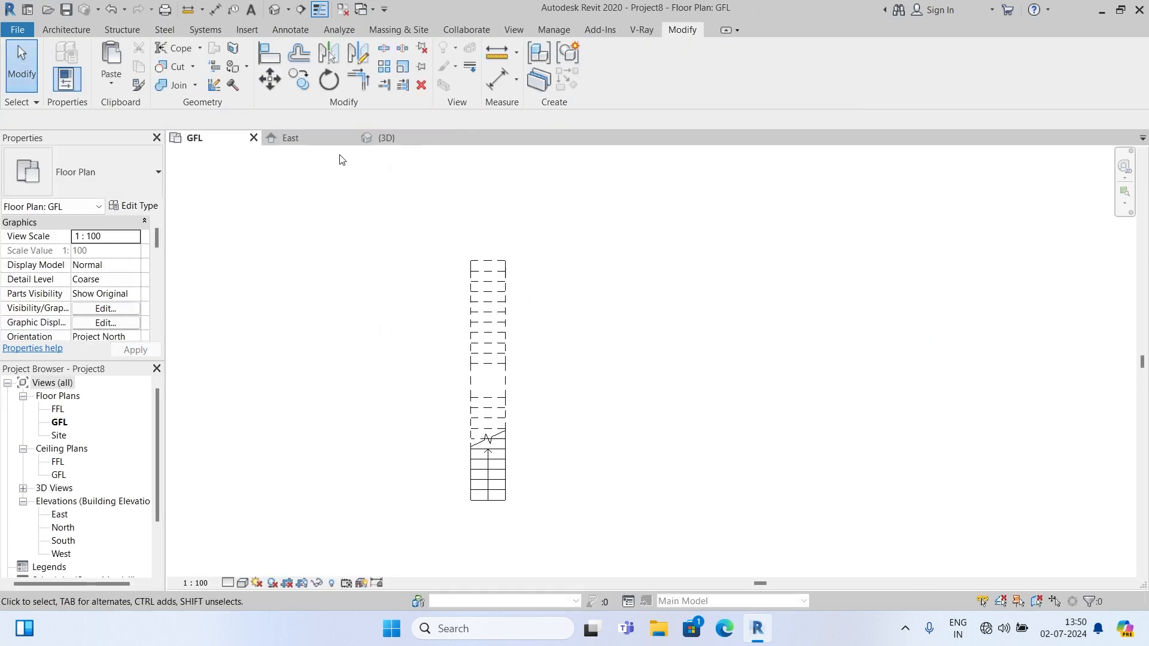
Examine how the reloaded tread profile sits on the steps and landing in the East elevation and the 3D view.
click(386, 139)
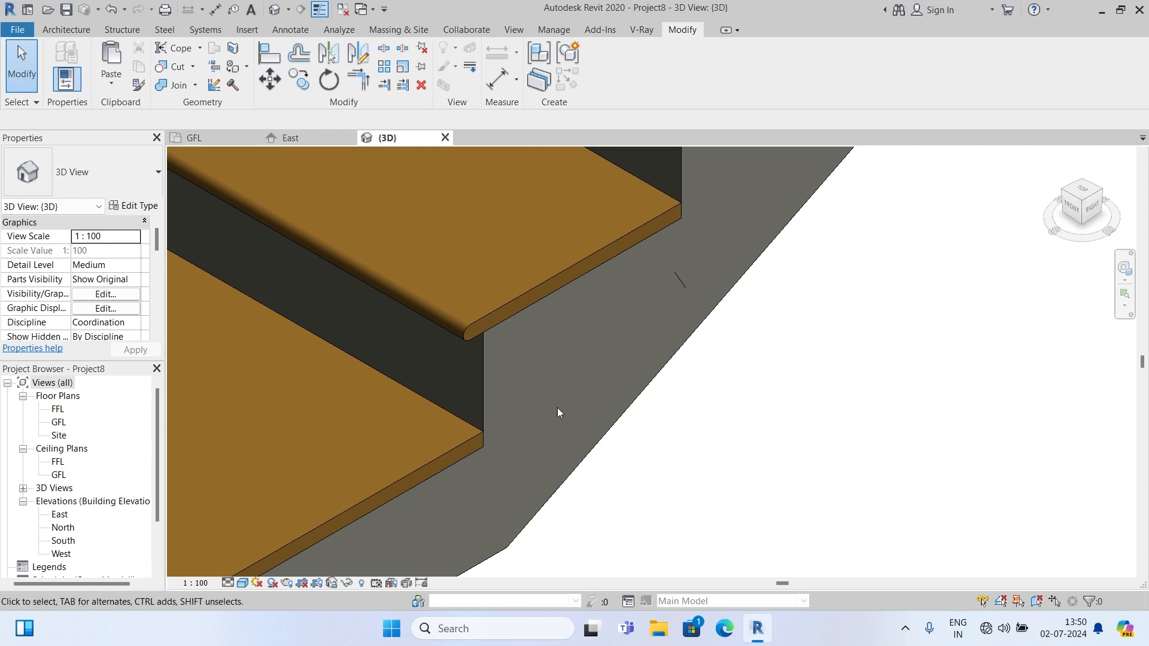
click(306, 140)
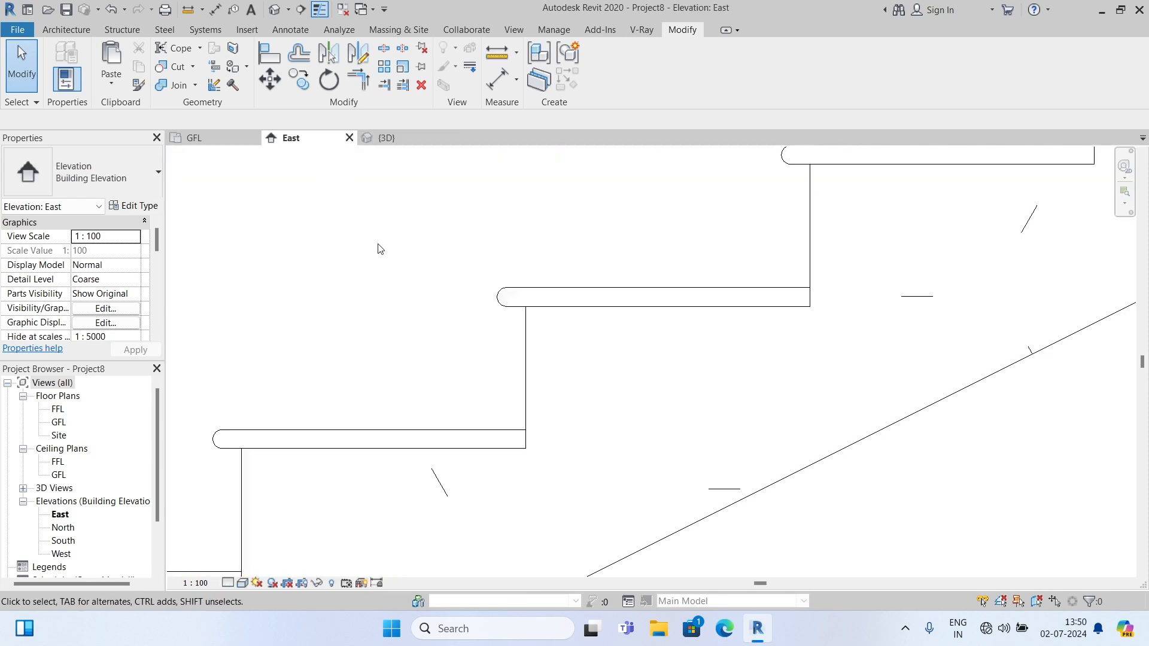
scroll(378, 249, down, 3)
scroll(461, 405, up, 2)
scroll(808, 148, up, 2)
drag(470, 185, 696, 259)
click(696, 259)
scroll(696, 259, down, 4)
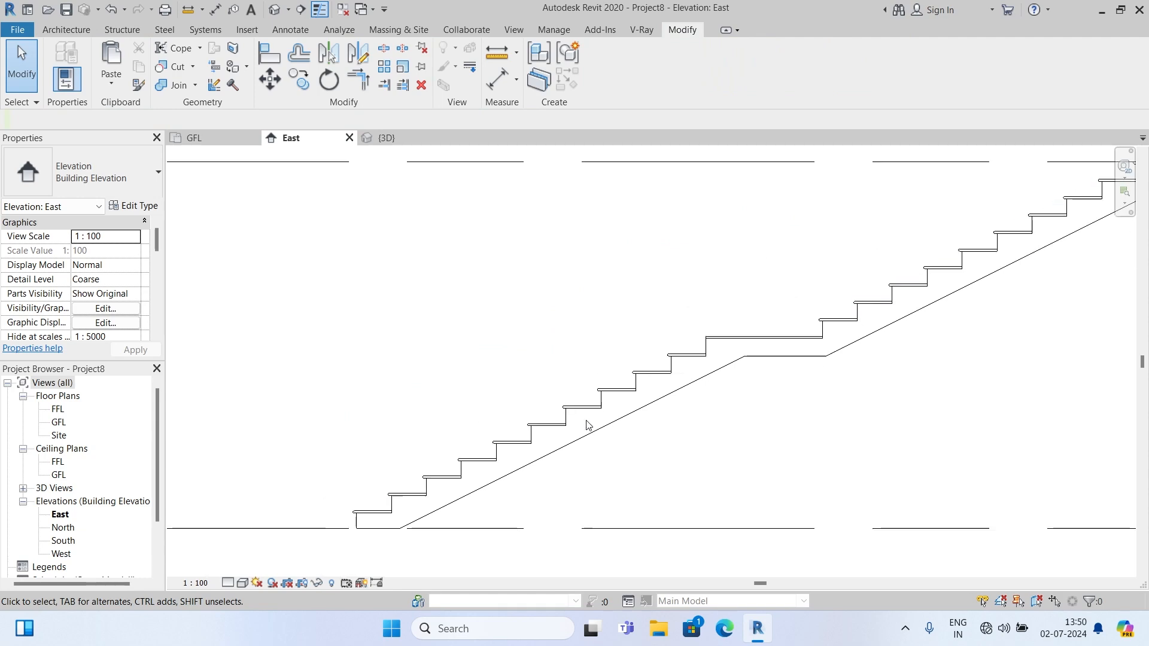
scroll(689, 335, up, 2)
click(387, 138)
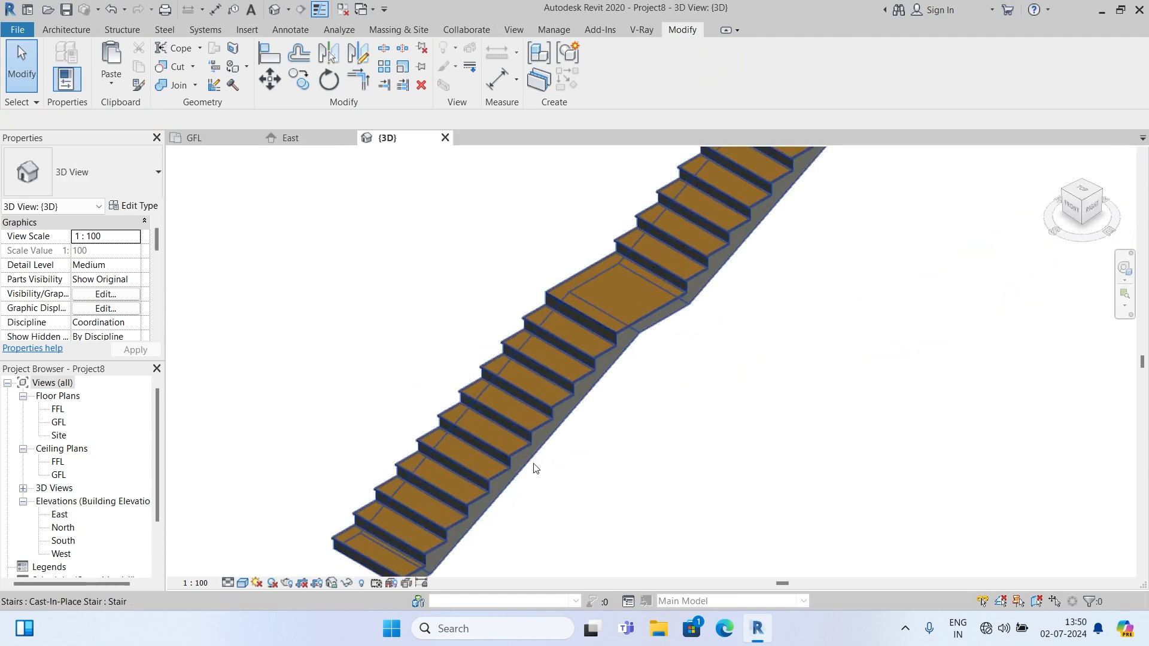
scroll(533, 470, up, 3)
scroll(511, 482, down, 3)
scroll(539, 465, up, 3)
scroll(536, 469, up, 2)
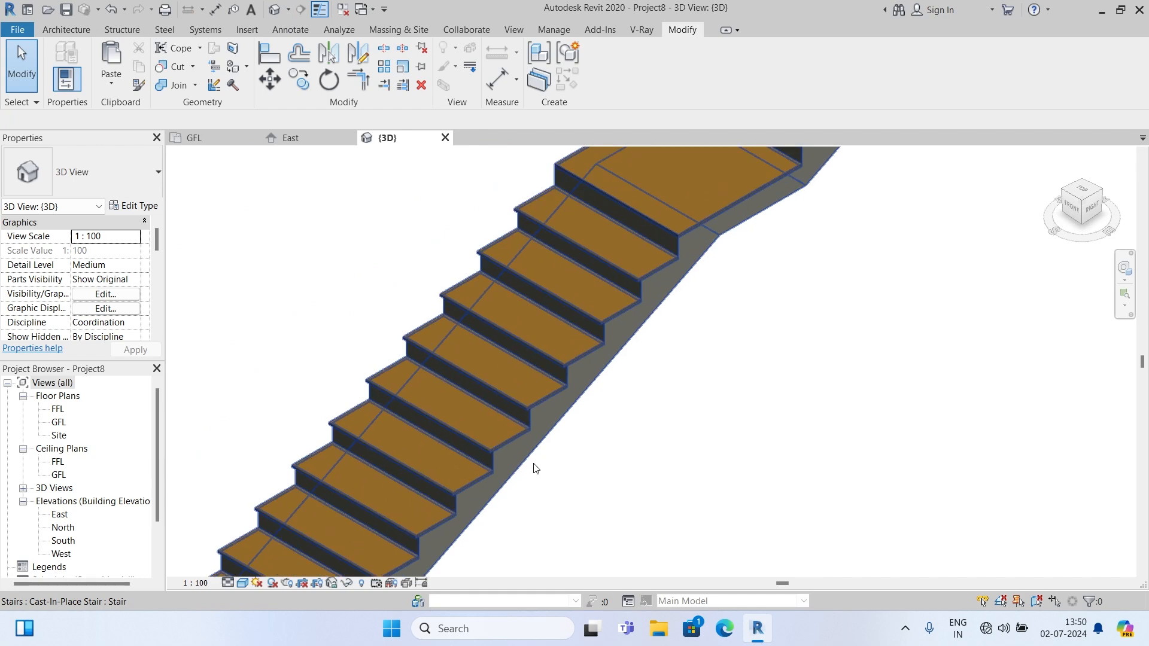